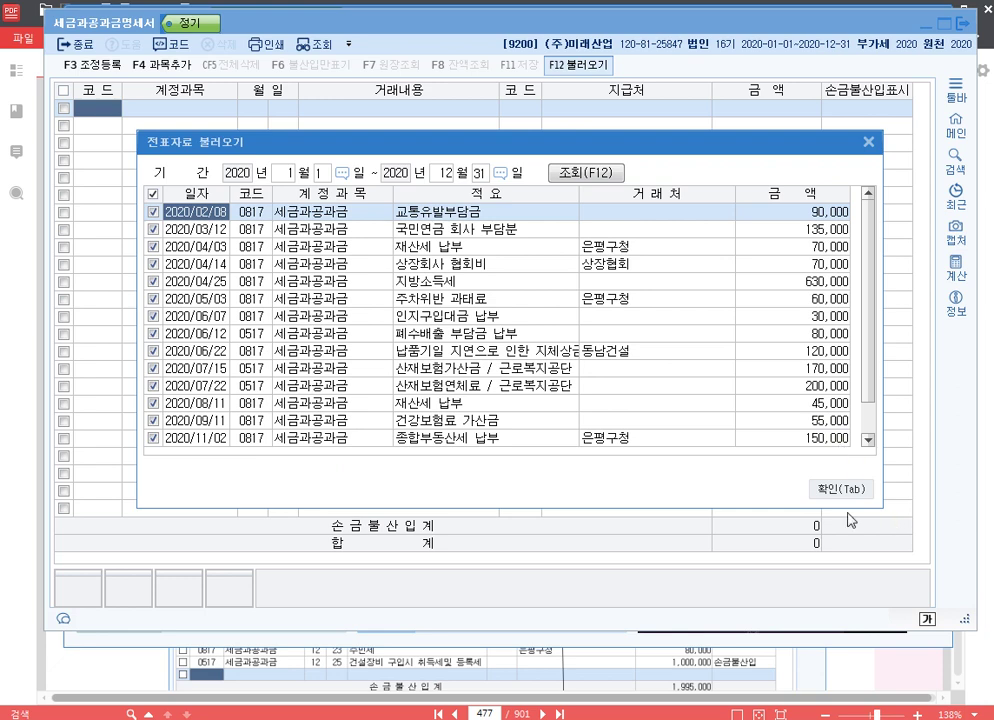
# Step: Load all checked 2020 voucher entries into the 세금과공과금명세서 and apply 불산입만표기 from the first entry
pyautogui.click(841, 489)
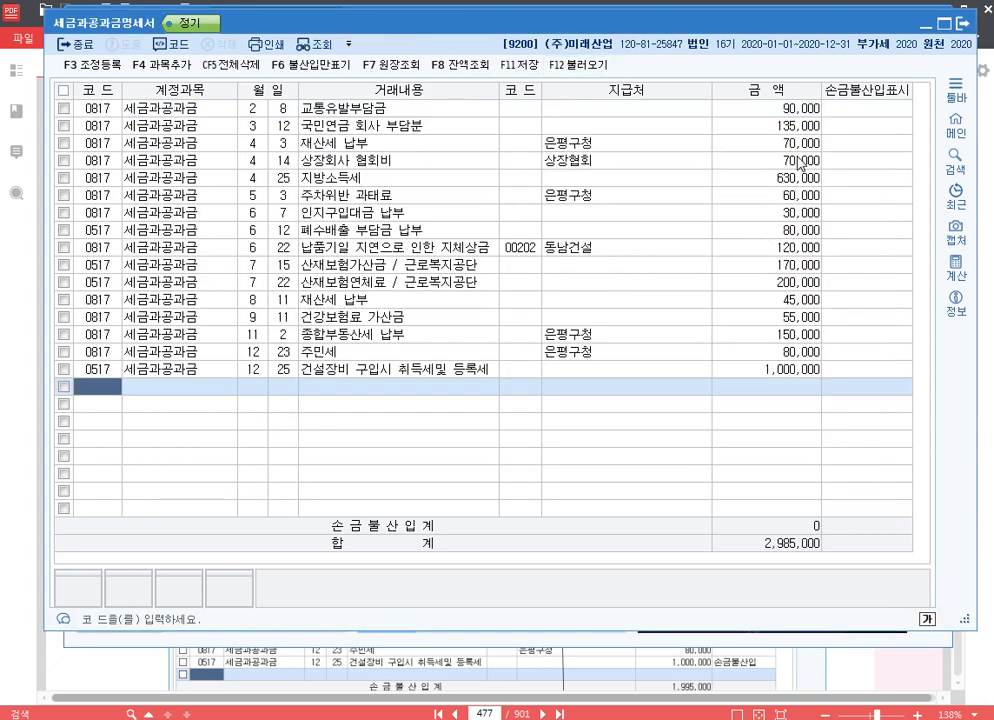
pyautogui.click(871, 110)
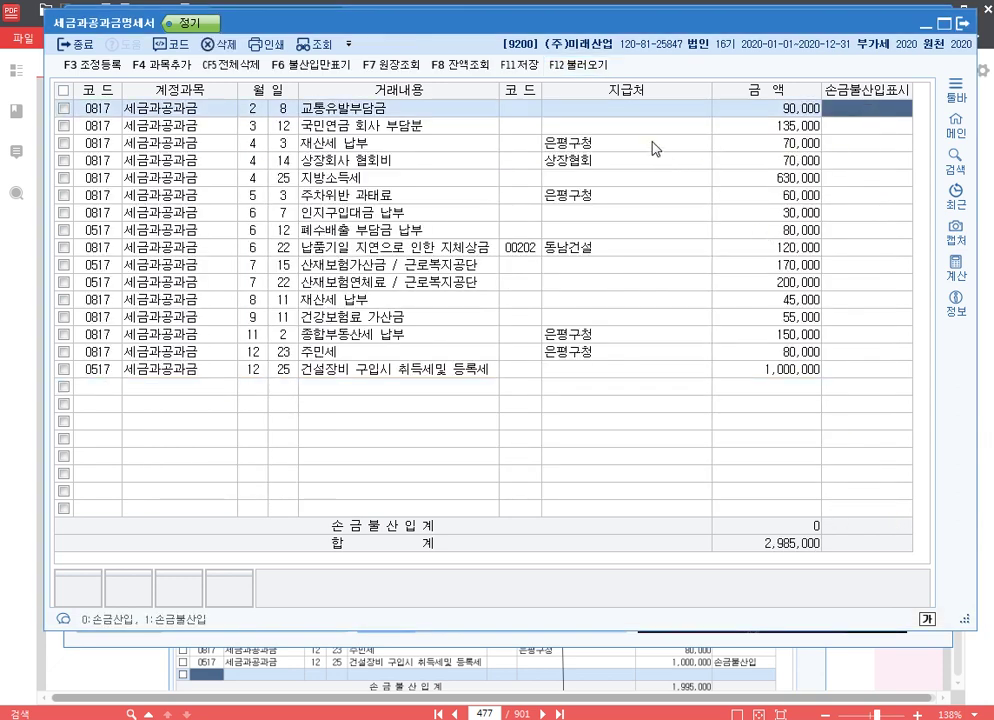
pyautogui.click(320, 64)
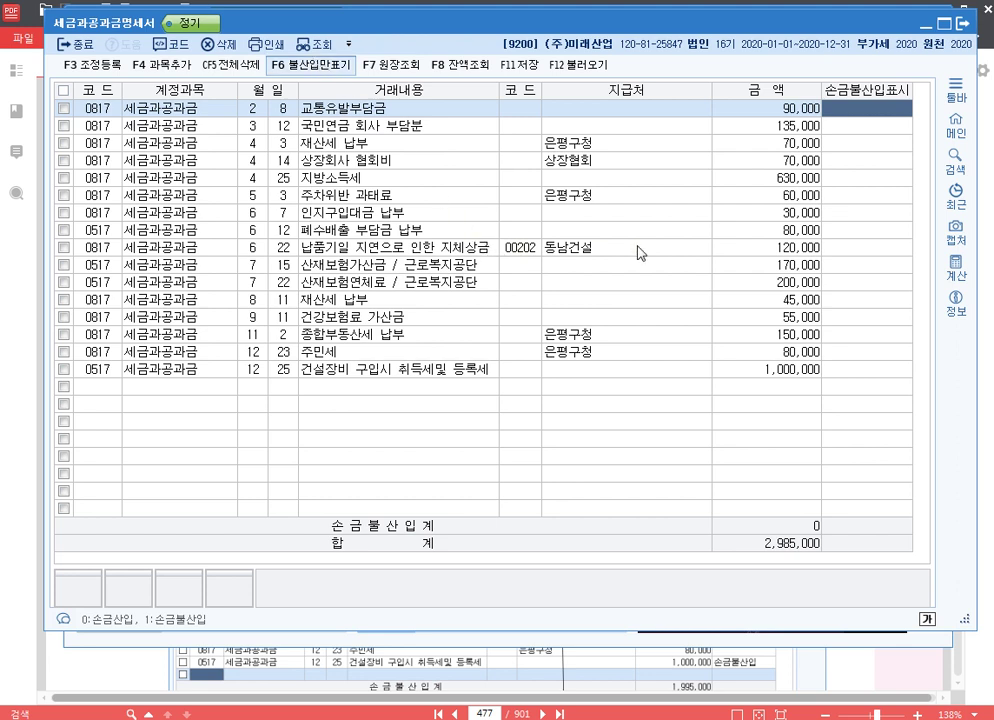
# Step: Review the loaded entries and their 손금불산입표시 fields, including the 4/14 상장회사 협회비 and 6/22 지체상금 entries
pyautogui.press('Down')
pyautogui.press('Down')
pyautogui.press('Down')
pyautogui.press('Down')
pyautogui.press('Down')
pyautogui.press('Down')
pyautogui.press('Down')
pyautogui.press('Down')
pyautogui.press('Down')
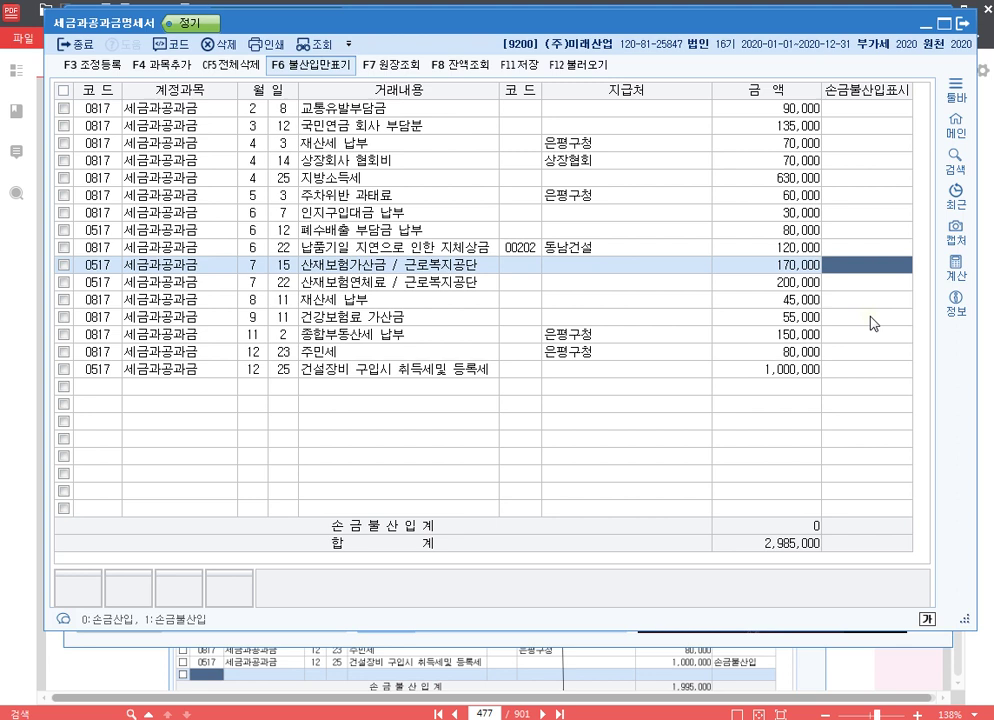
pyautogui.click(875, 249)
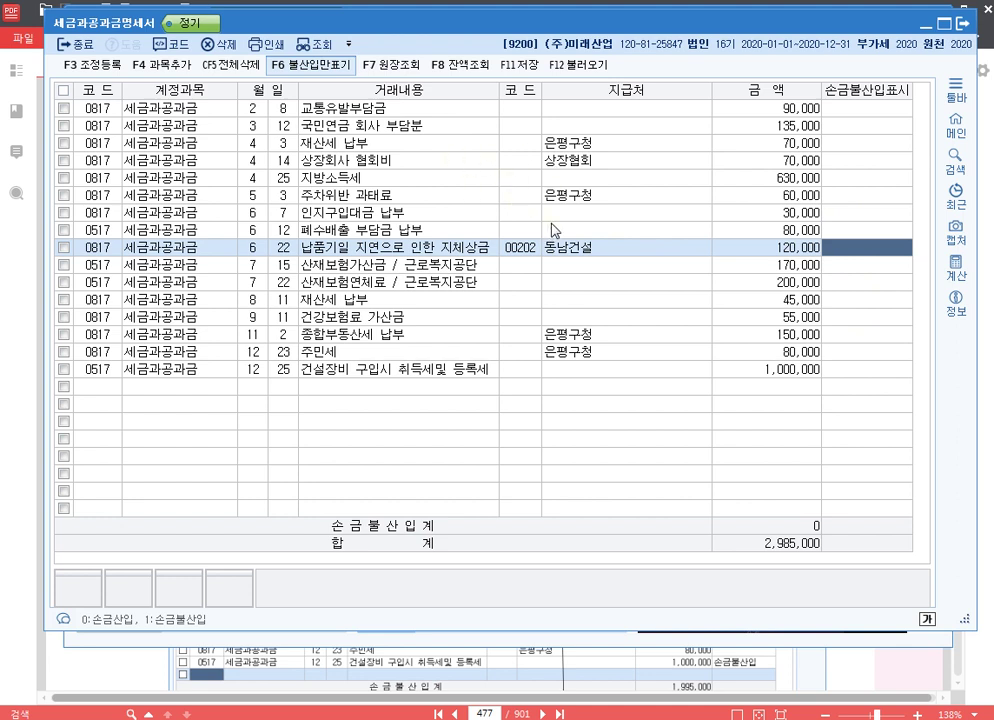
pyautogui.click(876, 161)
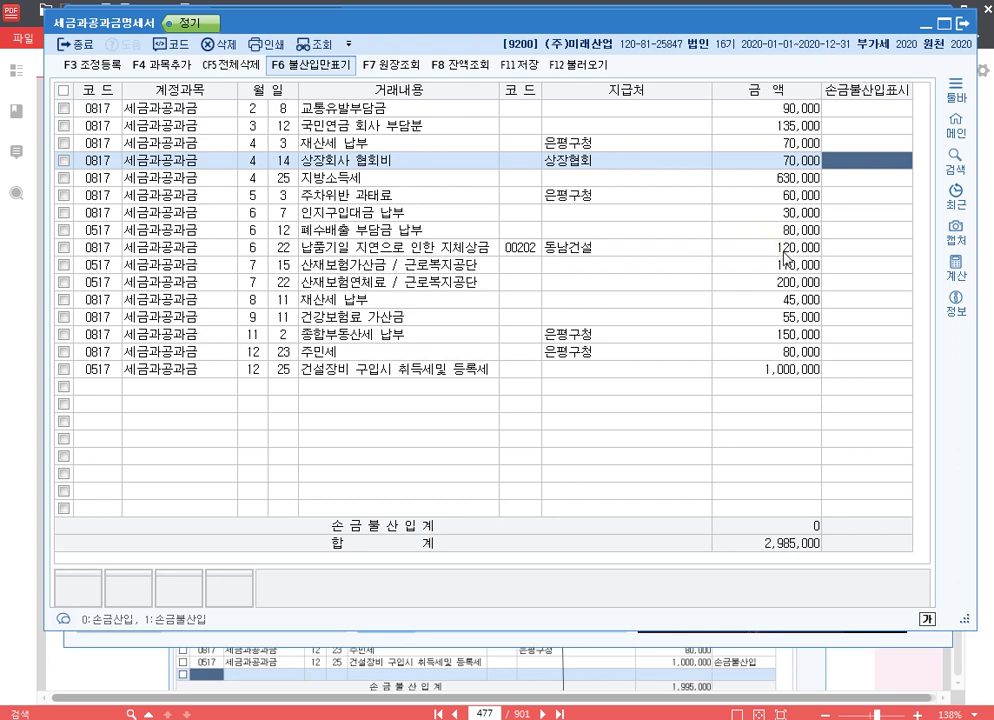
pyautogui.click(882, 253)
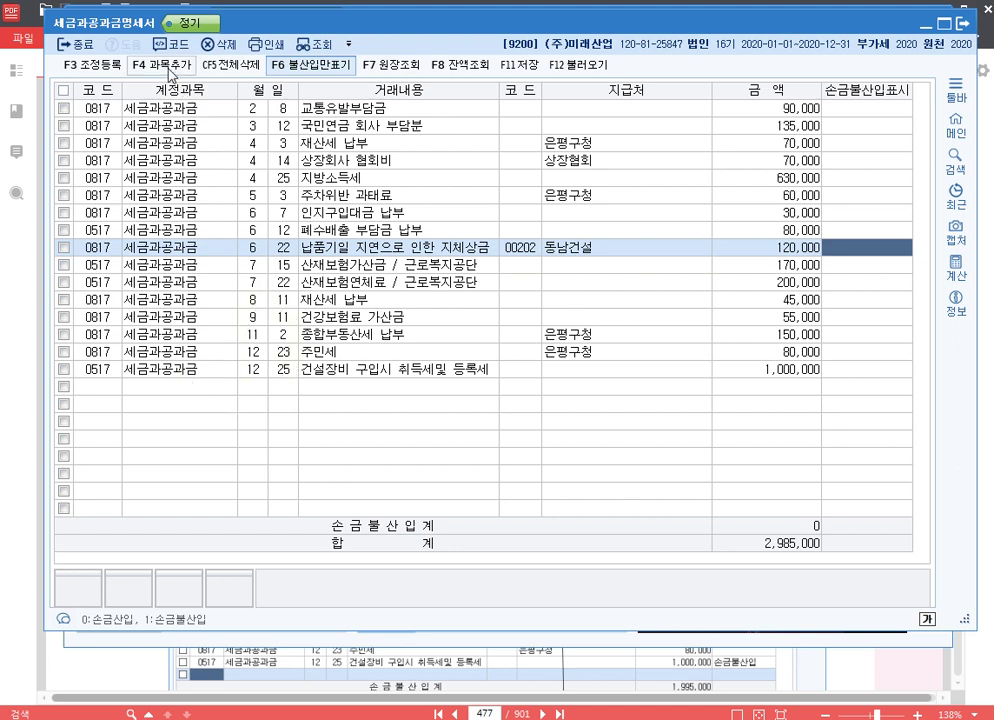
# Step: View the registered accounts in 계정등록 and the account code lookup, closing both without adding an account
pyautogui.press('F4')
pyautogui.click(382, 292)
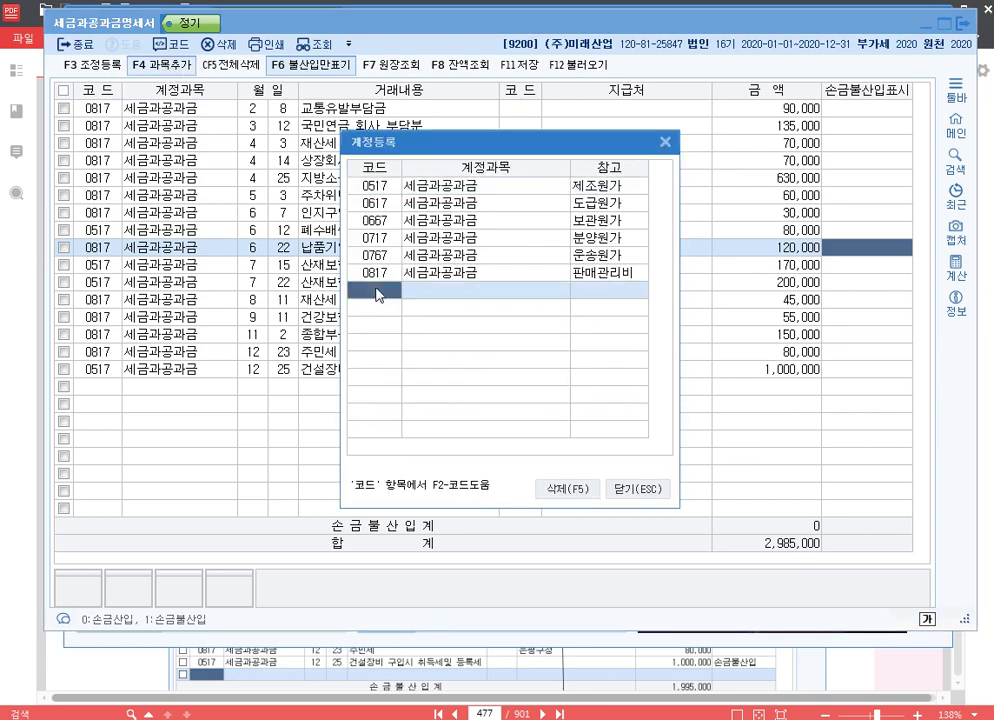
pyautogui.press('F2')
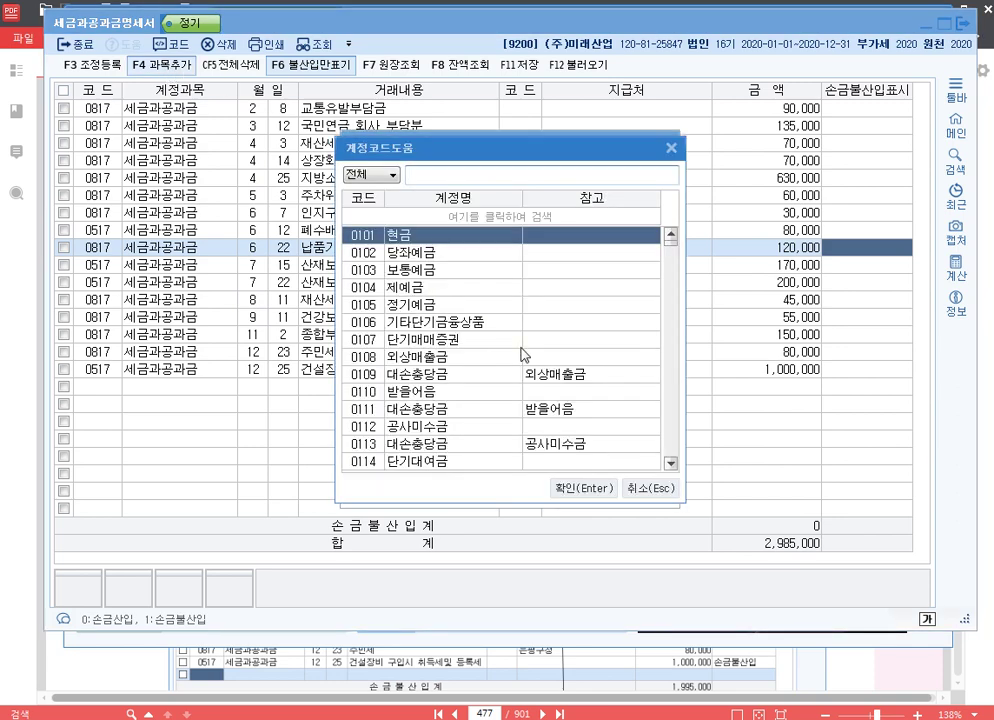
pyautogui.press('Escape')
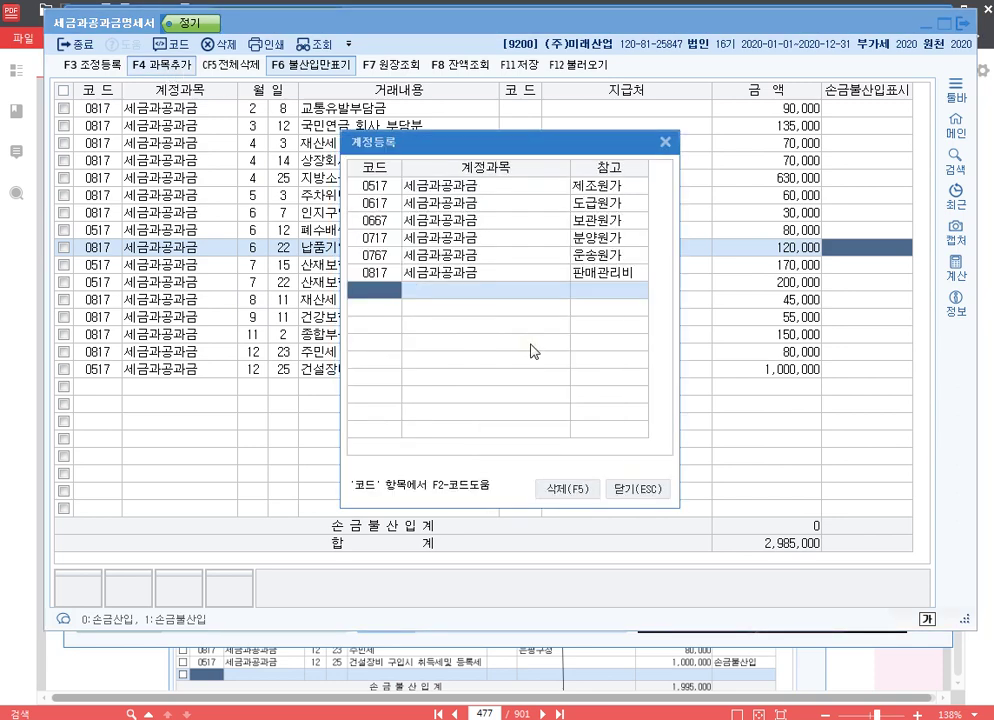
pyautogui.click(640, 490)
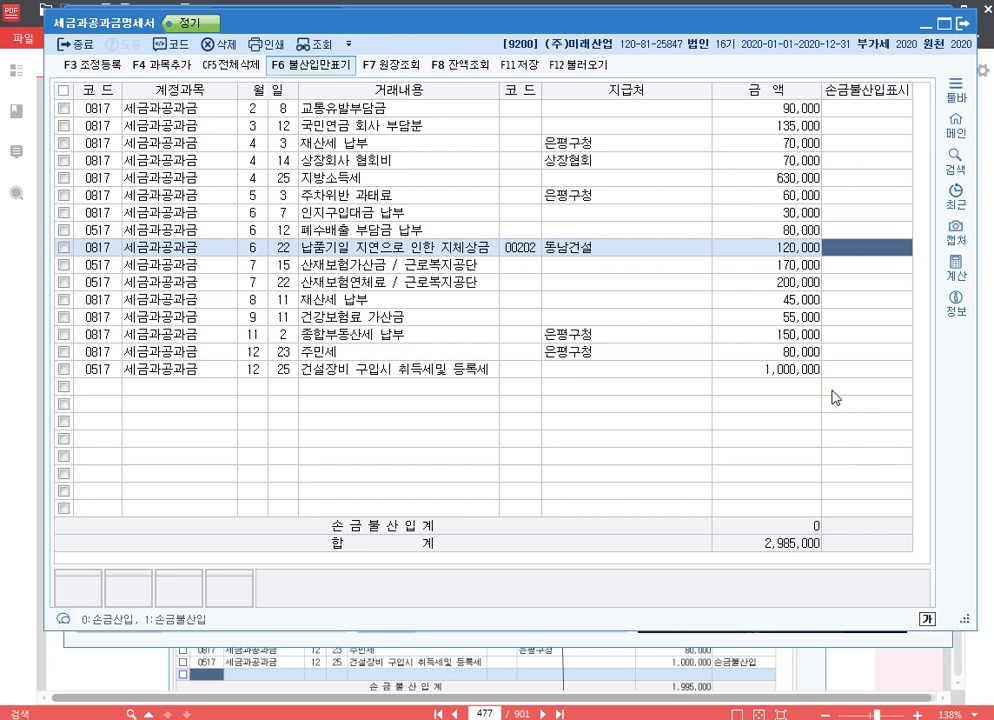
# Step: Switch to the 알PDF textbook and review the deductibility rules for 공과금, 벌금 and 가산금 on page 476
pyautogui.click(884, 196)
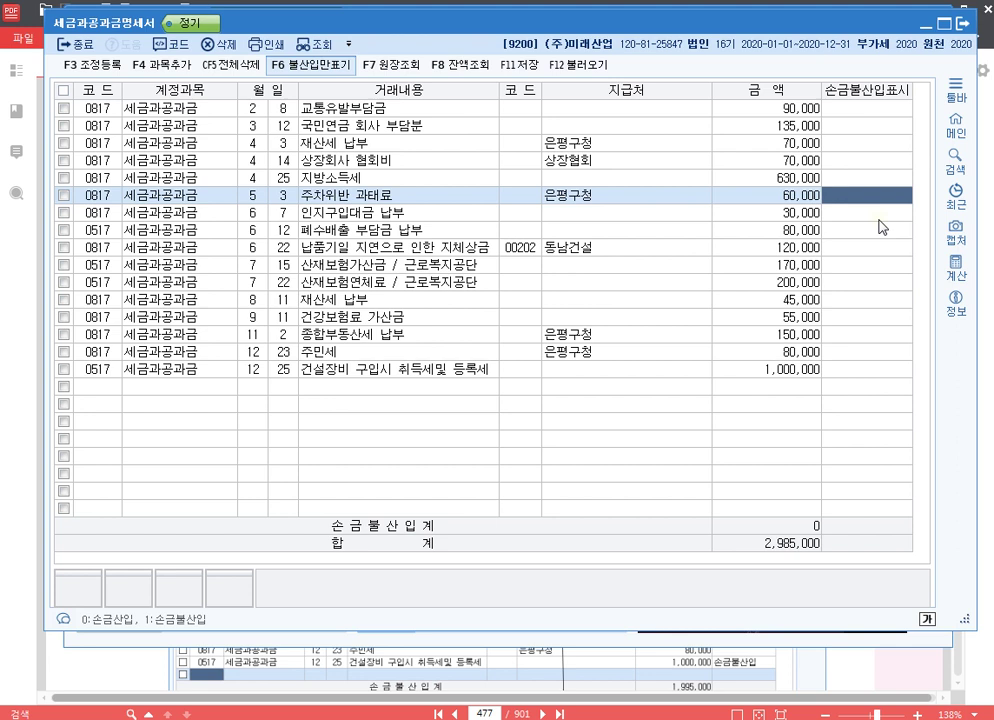
pyautogui.click(888, 668)
pyautogui.scroll(5, 740, 400)
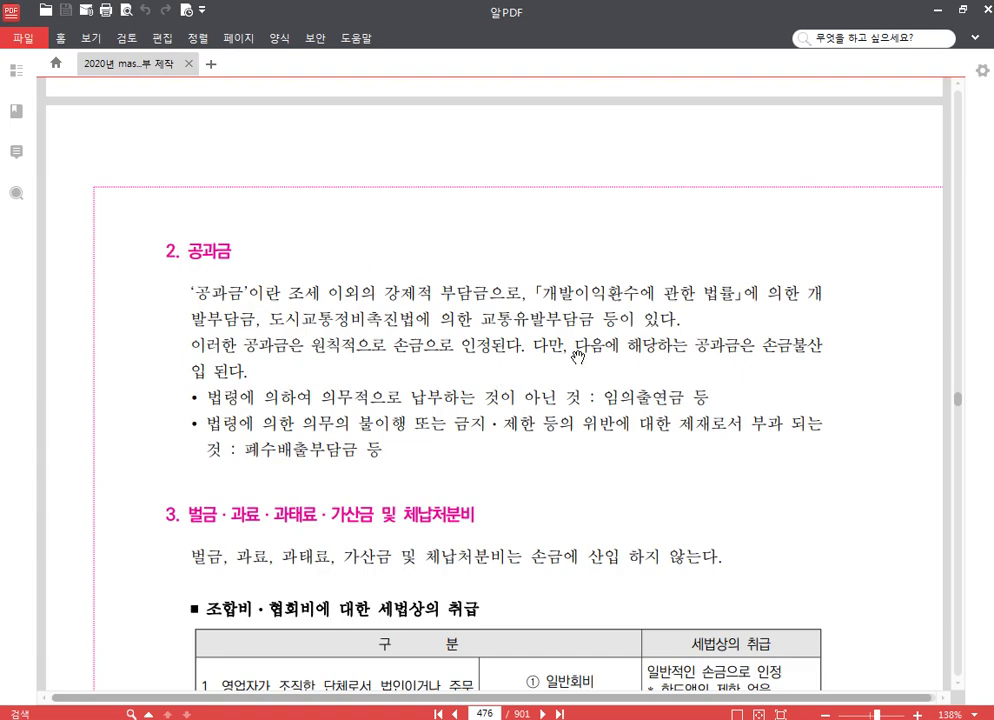
pyautogui.scroll(-4, 754, 369)
pyautogui.scroll(-9, 760, 380)
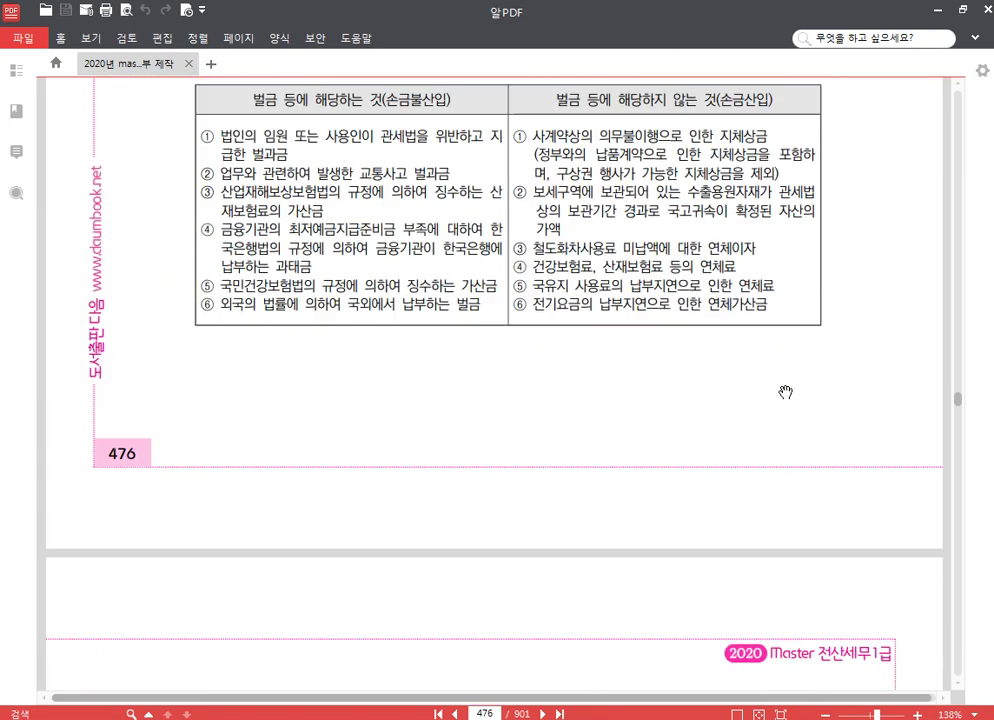
pyautogui.scroll(-4, 775, 405)
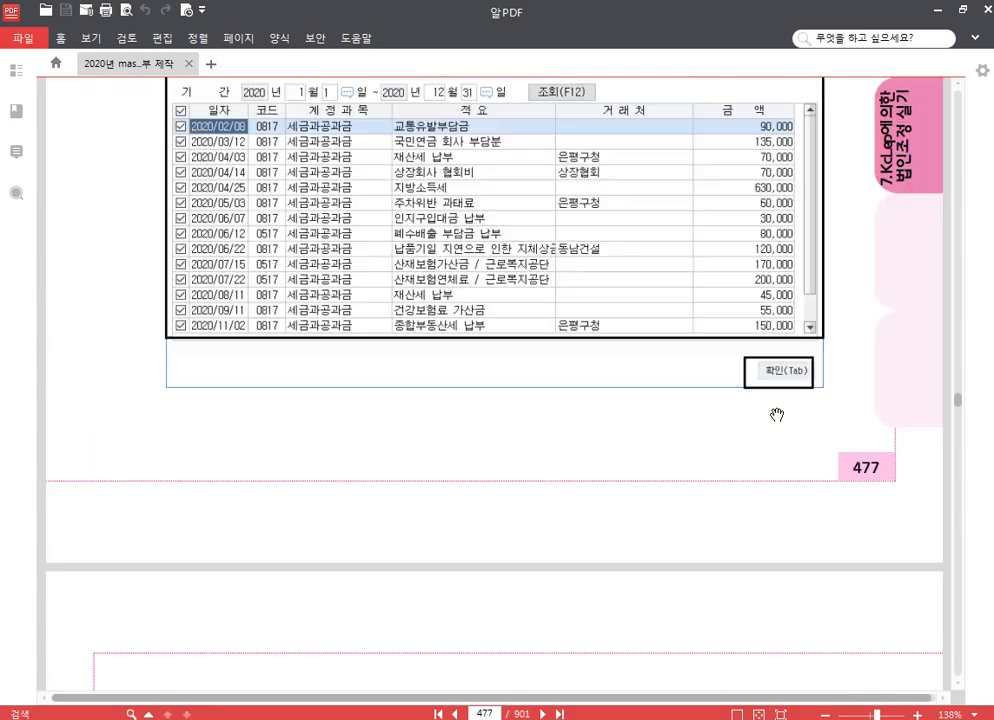
pyautogui.scroll(6, 773, 410)
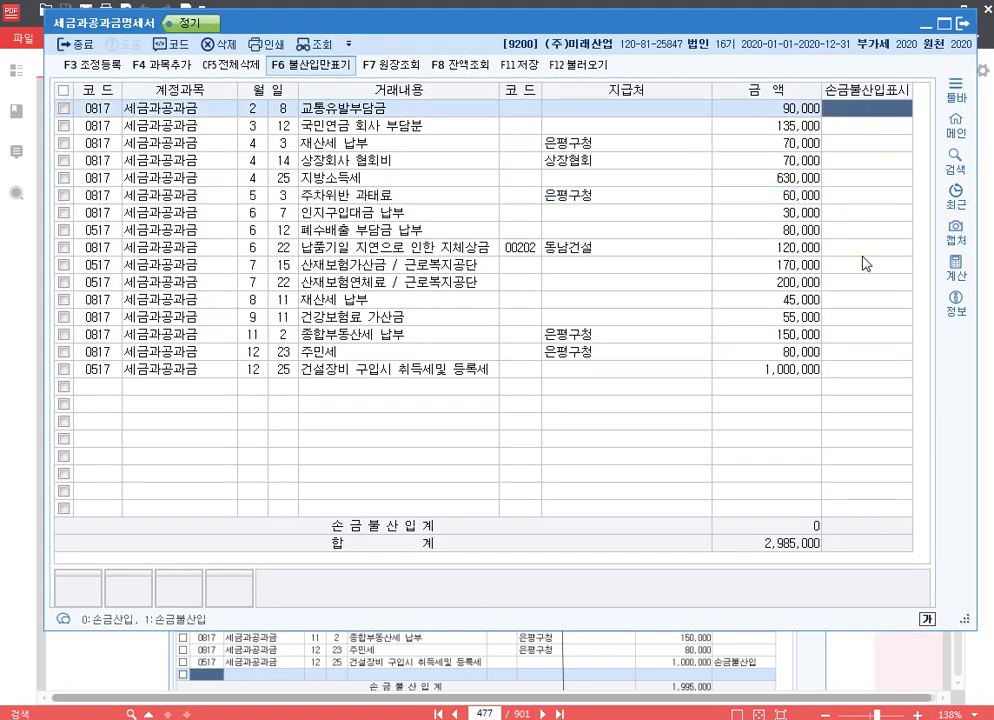
# Step: Back in the 세금과공과금명세서, mark the 4/25 지방소득세 and 5/3 주차위반 과태료 entries as 손금불산입
pyautogui.press('Down')
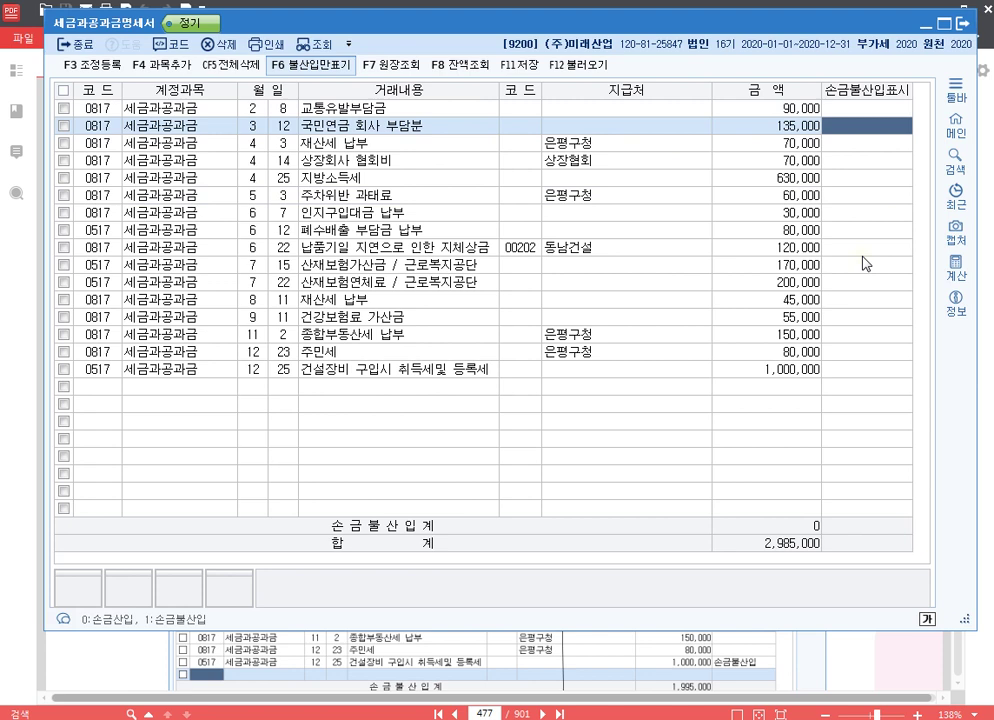
pyautogui.press('Down')
pyautogui.press('Down')
pyautogui.press('Down')
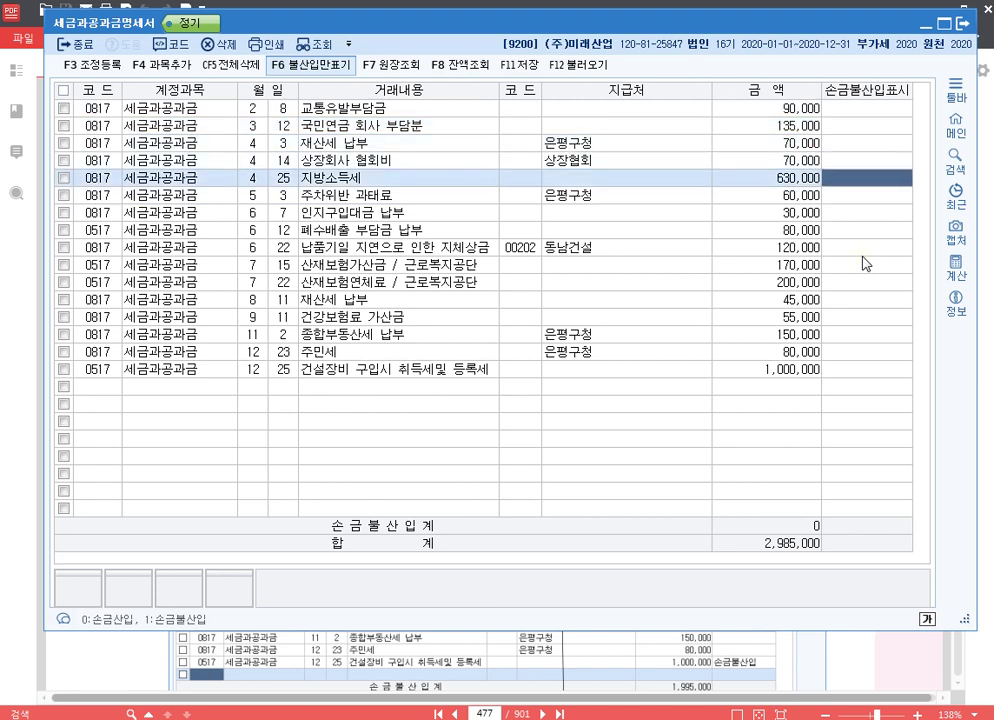
pyautogui.write('1')
pyautogui.press('Return')
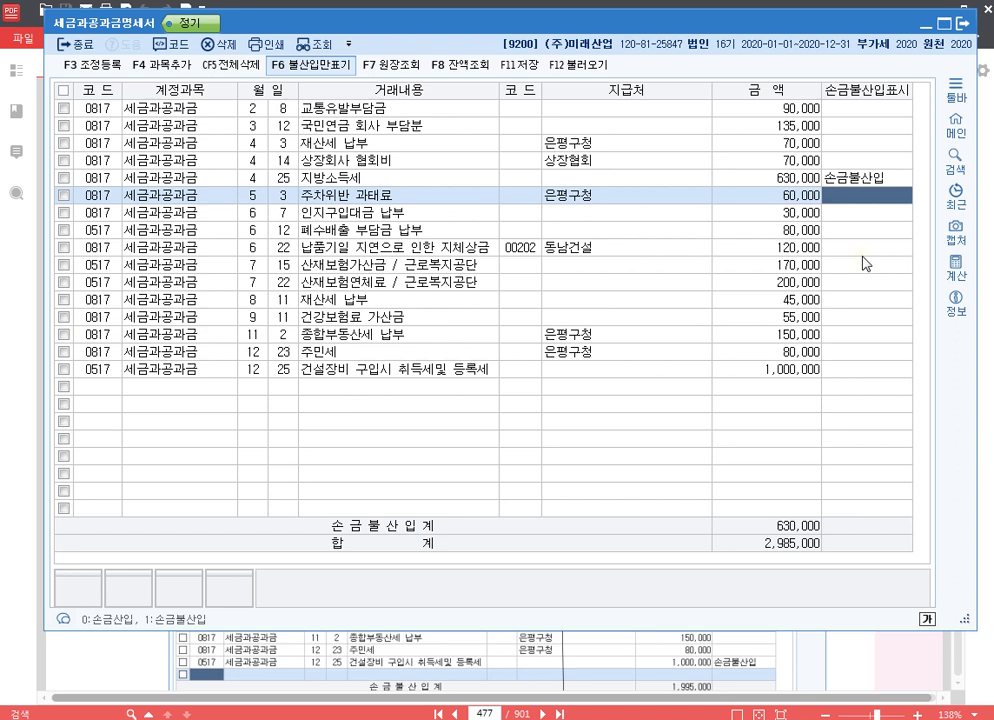
pyautogui.write('1')
pyautogui.press('Return')
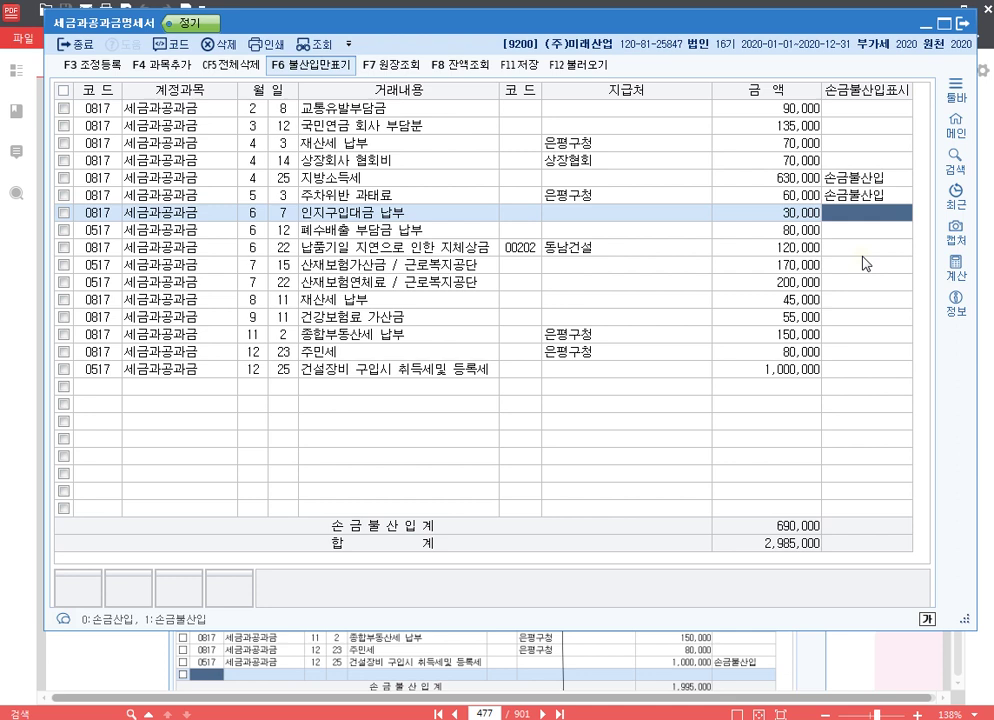
# Step: Mark the 6/12 폐수배출 부담금 납부 entry as 손금불산입, leaving the 6/7 인지구입대금 entry unmarked
pyautogui.press('Return')
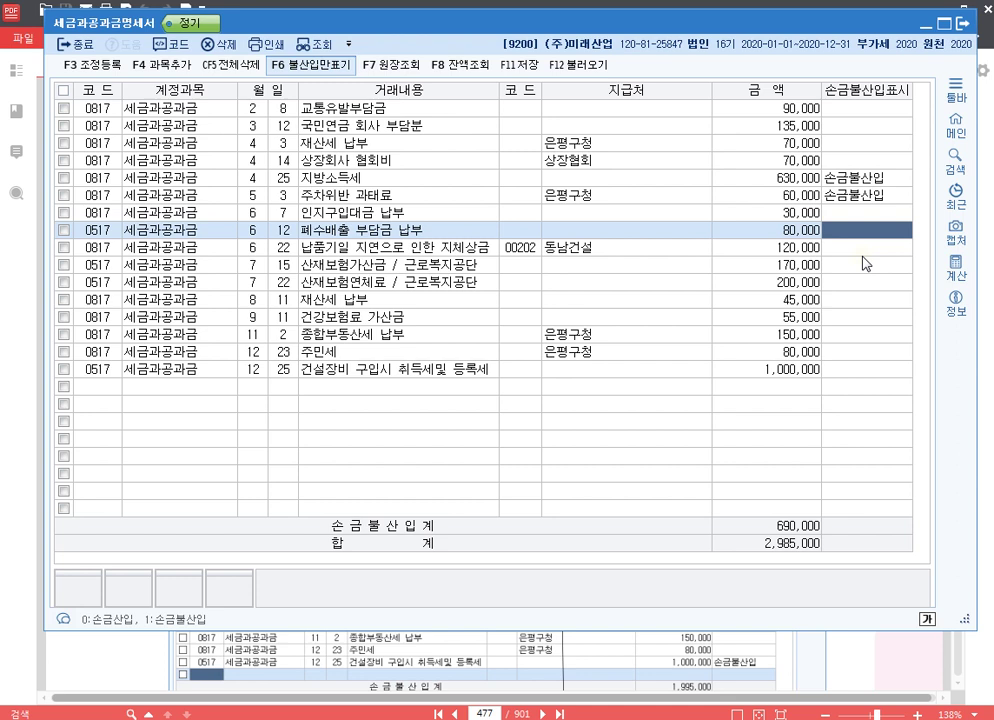
pyautogui.write('1')
pyautogui.press('Return')
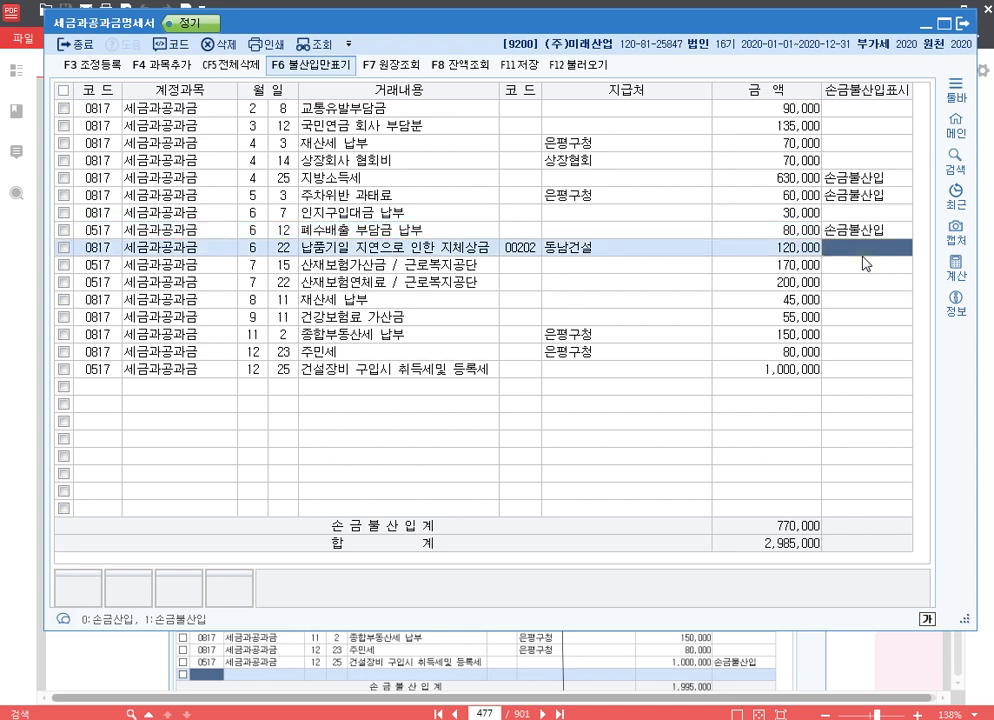
pyautogui.press('Up')
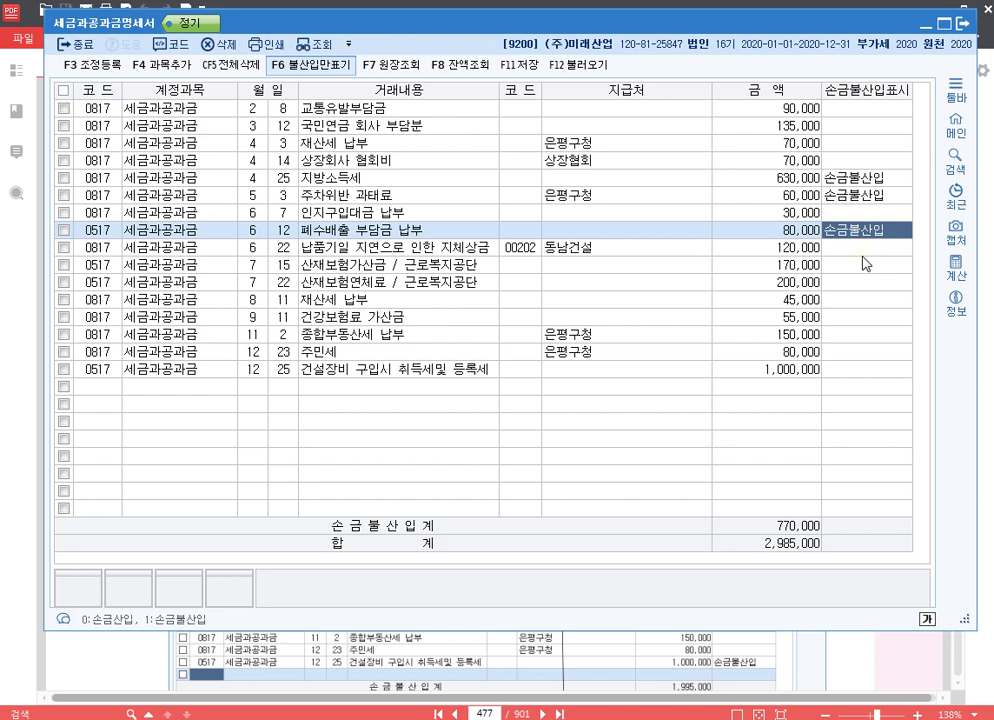
# Step: Mark the 7/15 산재보험가산금 entry as 손금불산입, skipping the 6/22 지체상금 entry
pyautogui.press('Down')
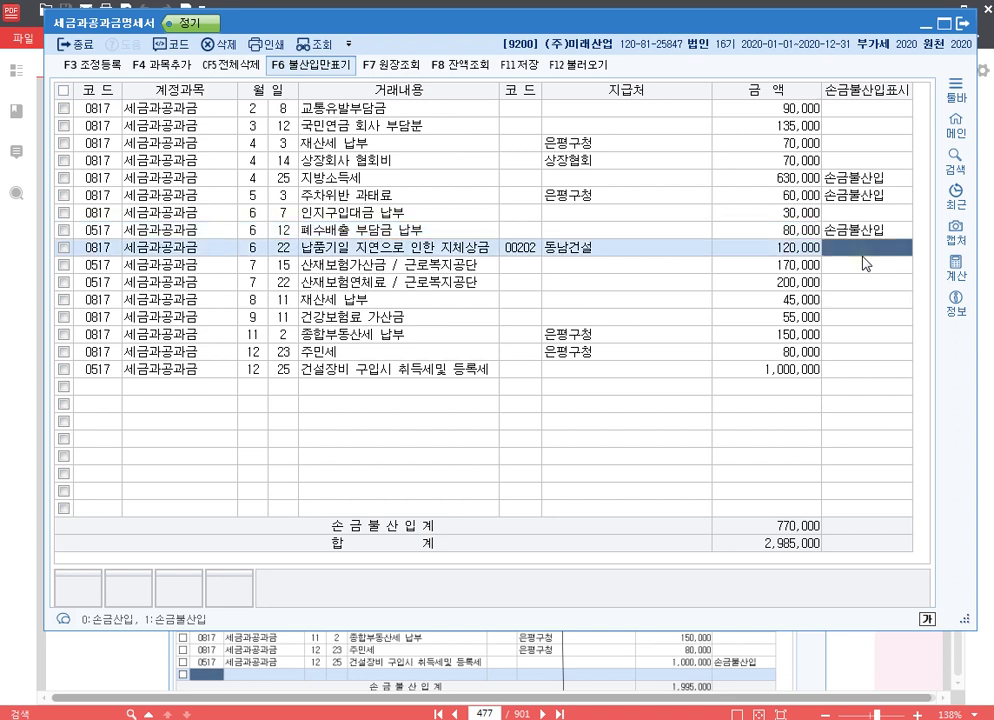
pyautogui.press('Down')
pyautogui.press('Down')
pyautogui.press('Up')
pyautogui.write('1')
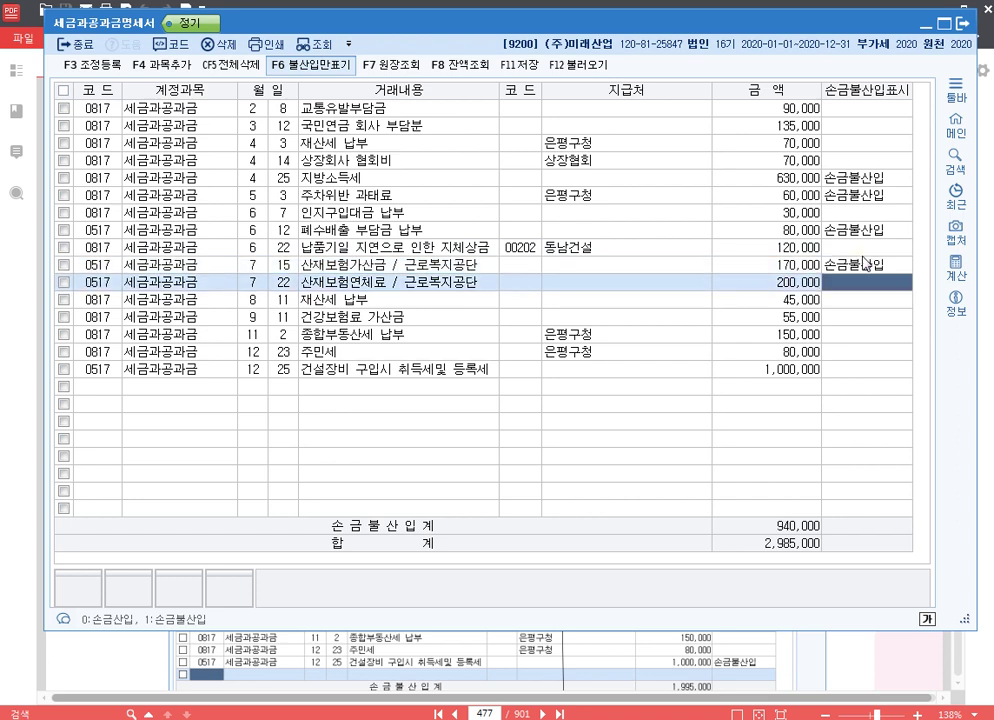
# Step: Mark the 9/11 건강보험료 가산금 entry as 손금불산입, skipping the 7/22 산재보험연체료 and 8/11 재산세 entries
pyautogui.press('Down')
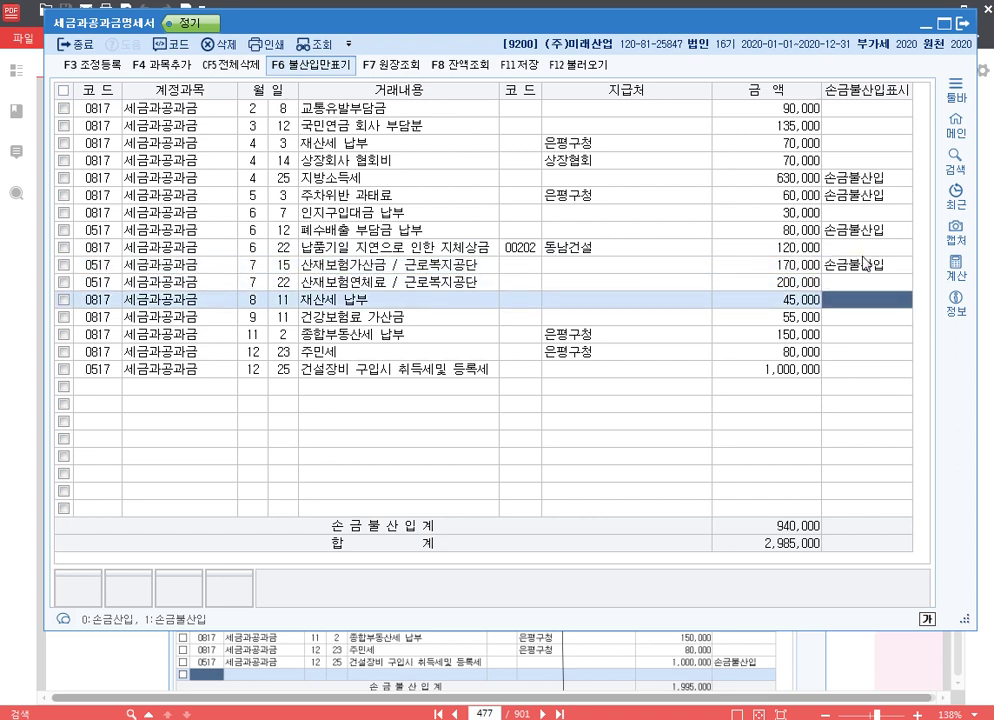
pyautogui.press('Down')
pyautogui.write('1')
pyautogui.press('Down')
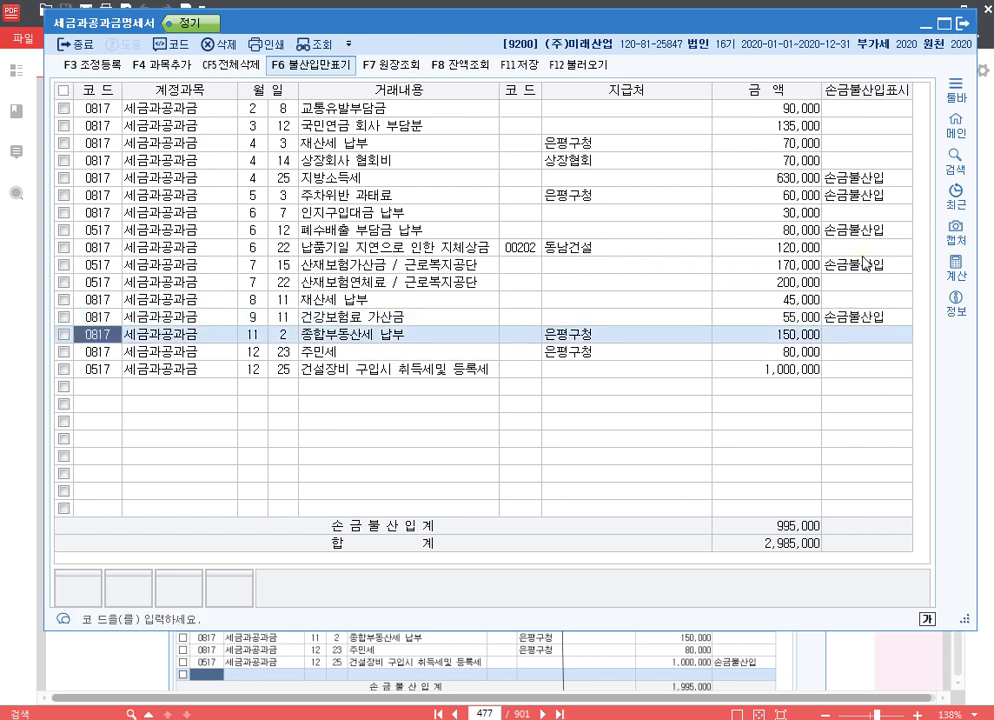
# Step: Mark the 12/25 건설장비 구입시 취득세및 등록세 entry as 손금불산입, skipping 종합부동산세 and 주민세
pyautogui.press('Down')
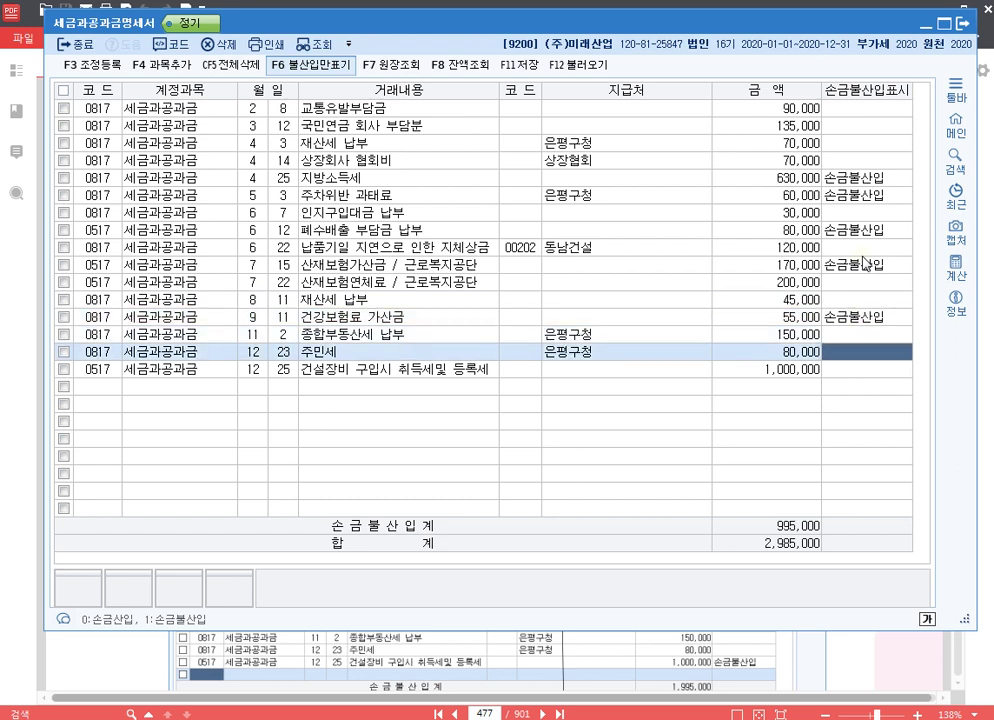
pyautogui.press('Up')
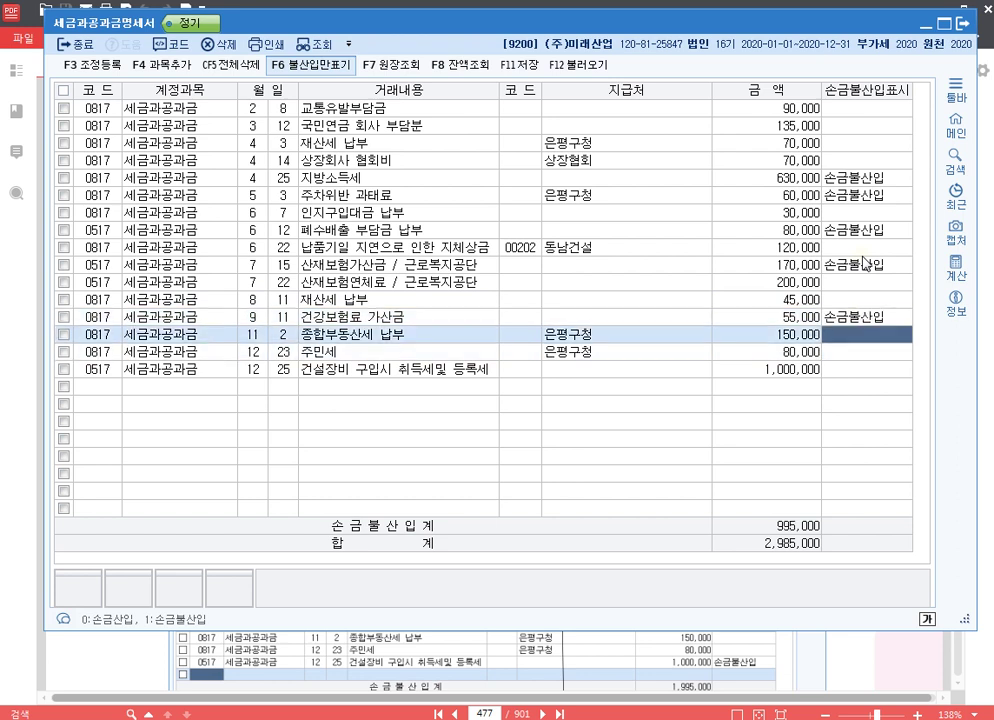
pyautogui.press('Down')
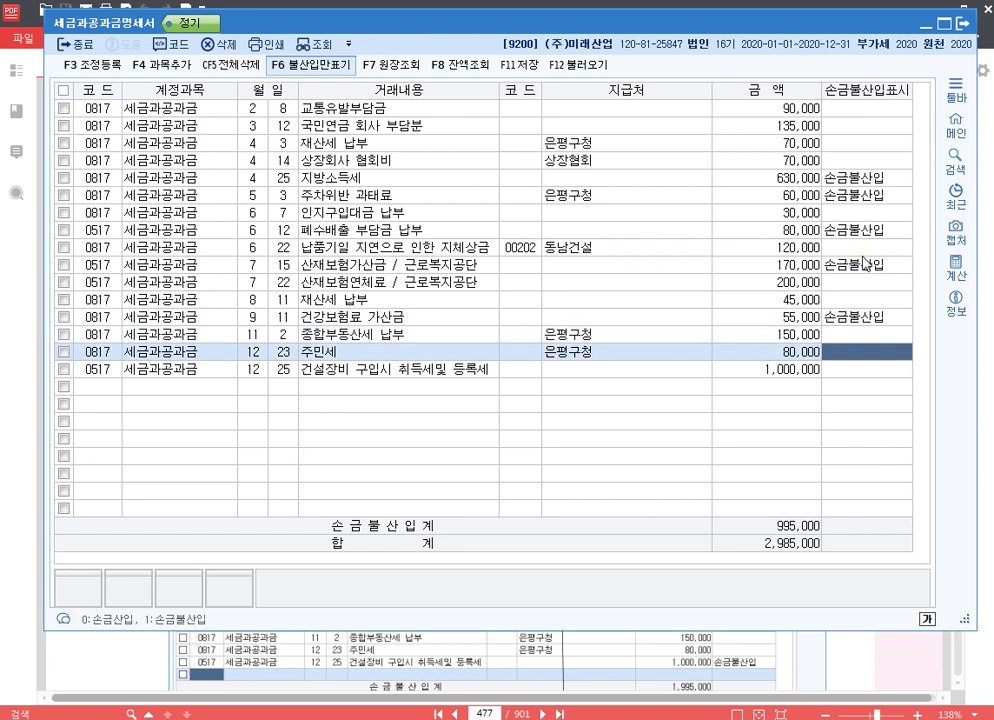
pyautogui.press('Down')
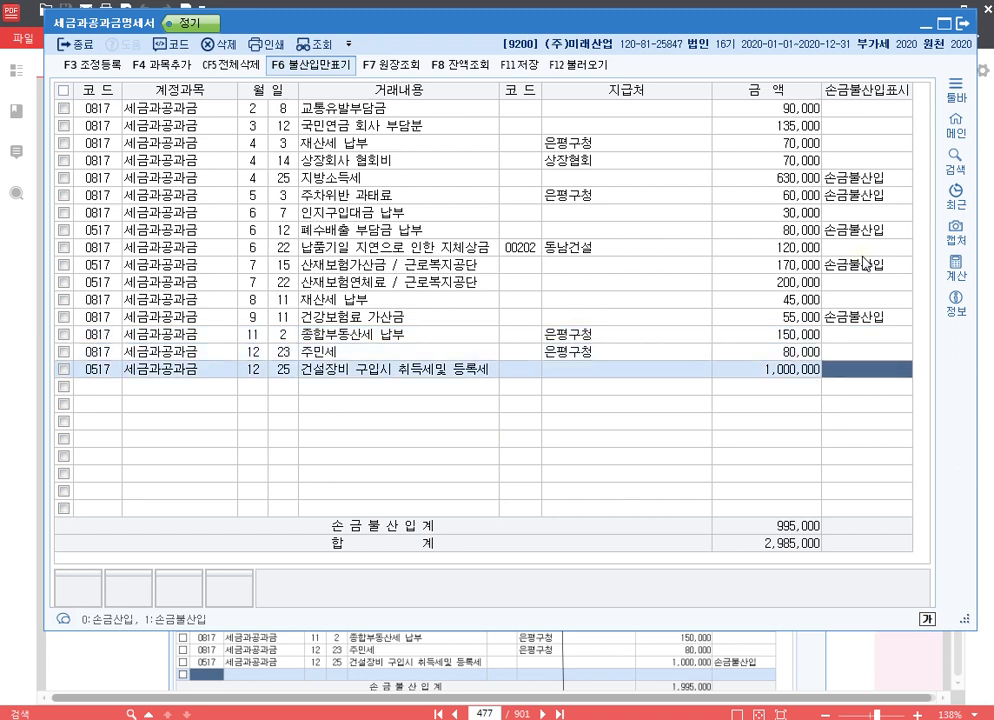
pyautogui.write('1')
pyautogui.press('Return')
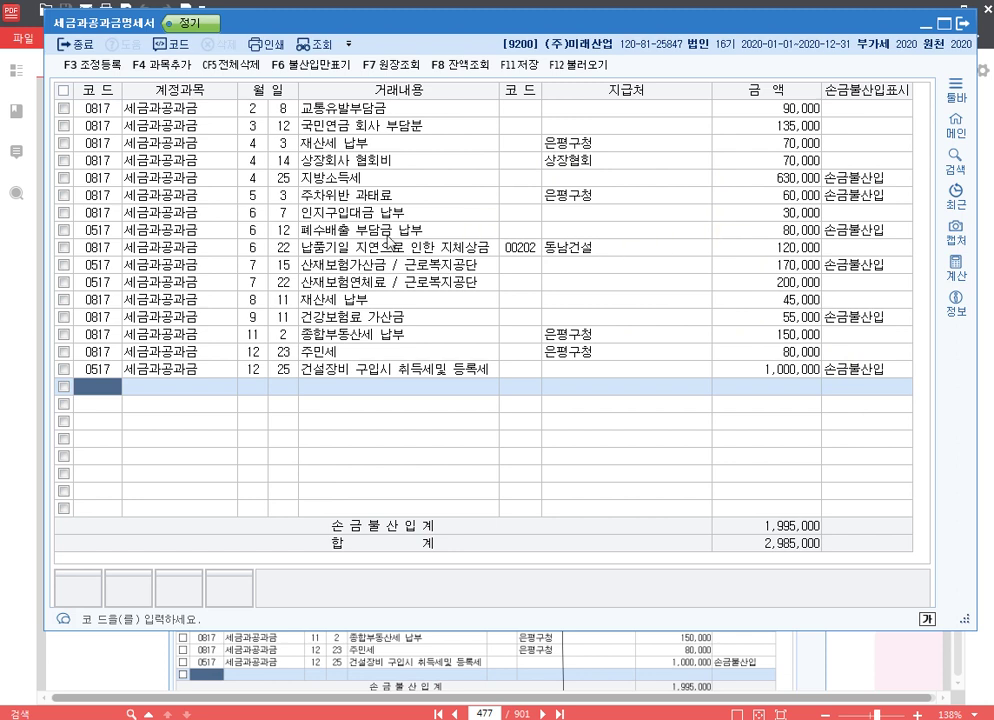
# Step: Review each entry marked 손금불산입, from the 12/25 취득세및 등록세 row up to the 4/25 지방소득세 row
pyautogui.click(862, 318)
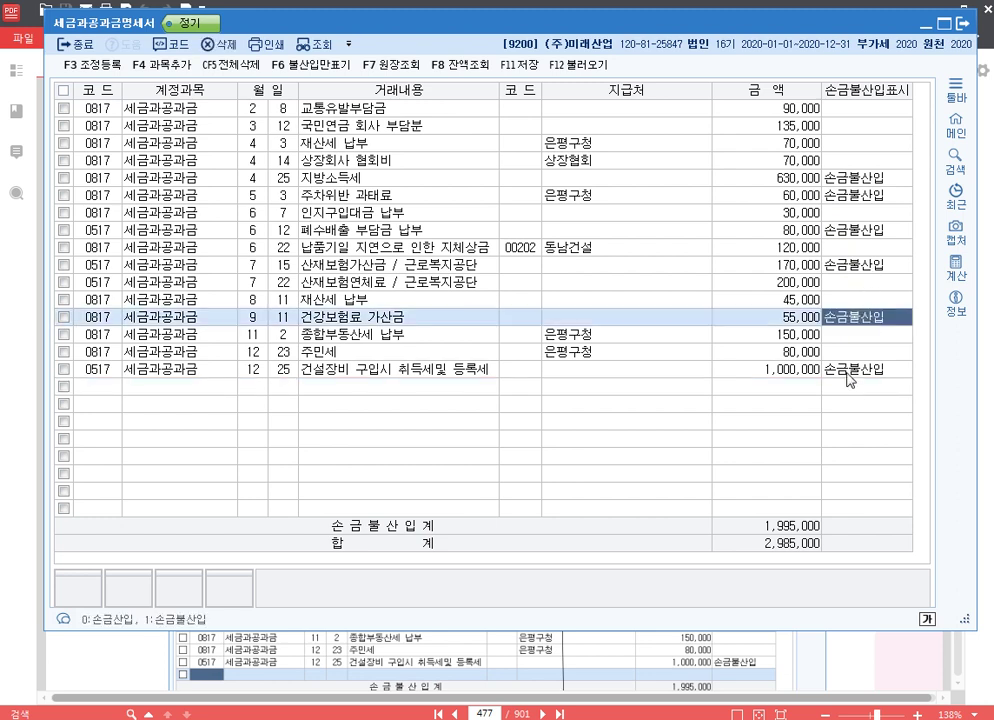
pyautogui.click(845, 370)
pyautogui.click(855, 316)
pyautogui.click(851, 265)
pyautogui.click(852, 230)
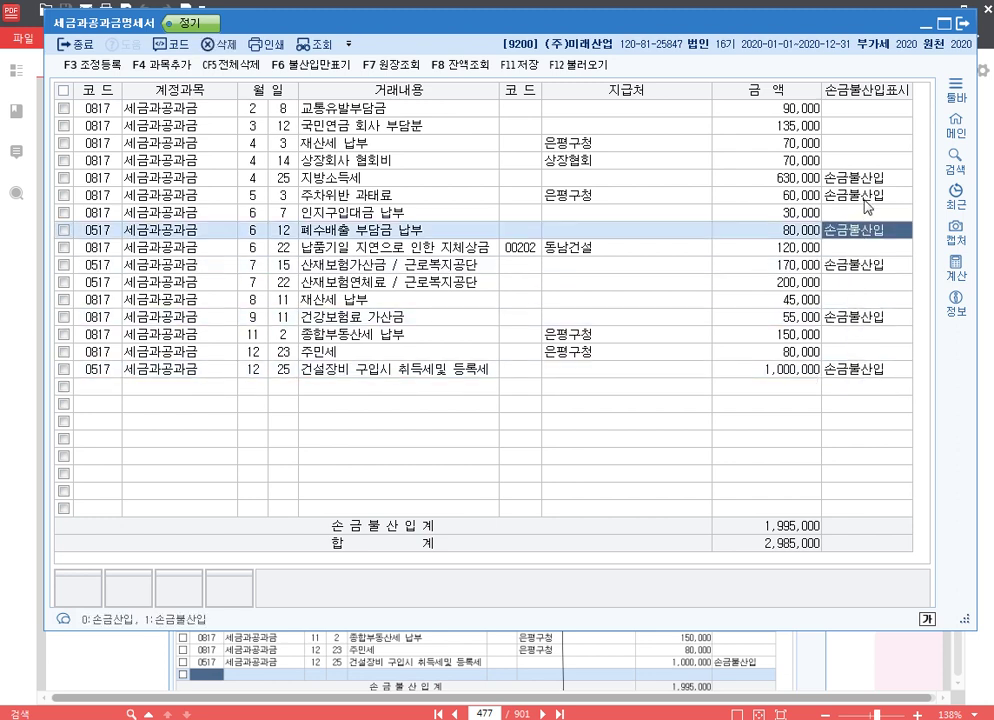
pyautogui.click(866, 194)
pyautogui.click(863, 178)
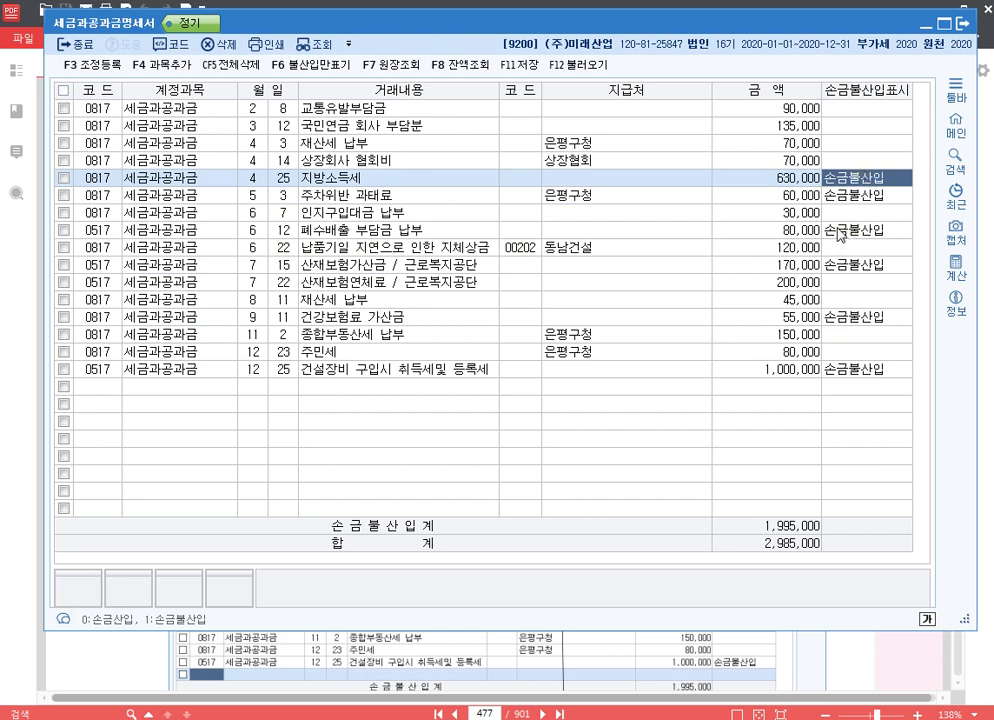
# Step: Register a 세금과공과 손금불산입 adjustment of 995,000 with 기타사외유출 disposition, using the predefined adjustment item, and close 조정 등록
pyautogui.press('F3')
pyautogui.scroll(-3, 183, 310)
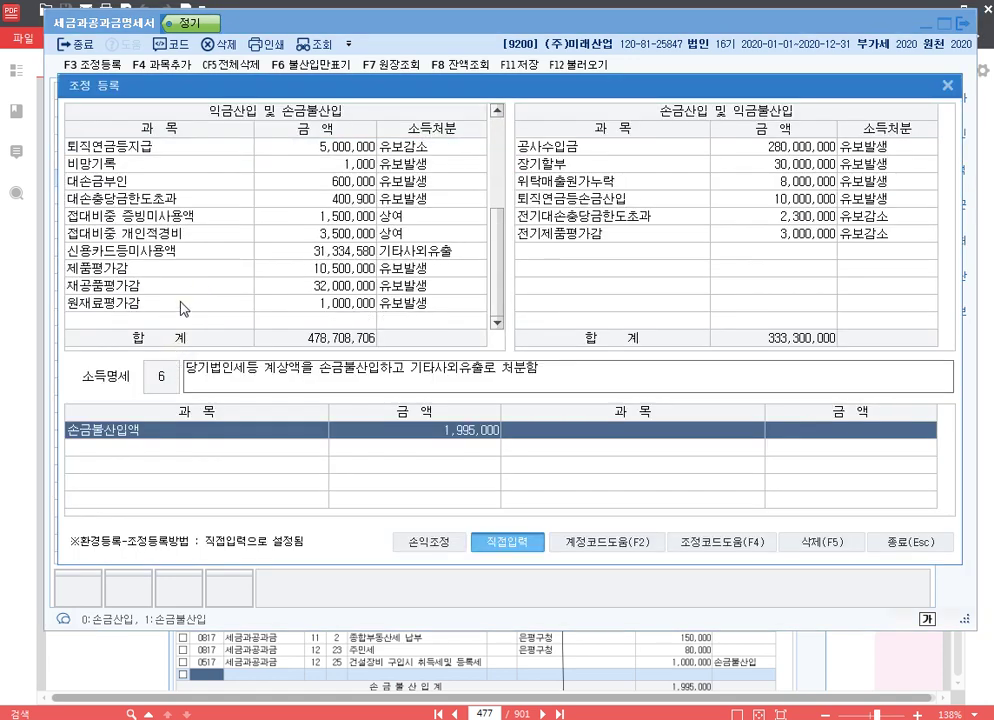
pyautogui.click(190, 320)
pyautogui.press('F4')
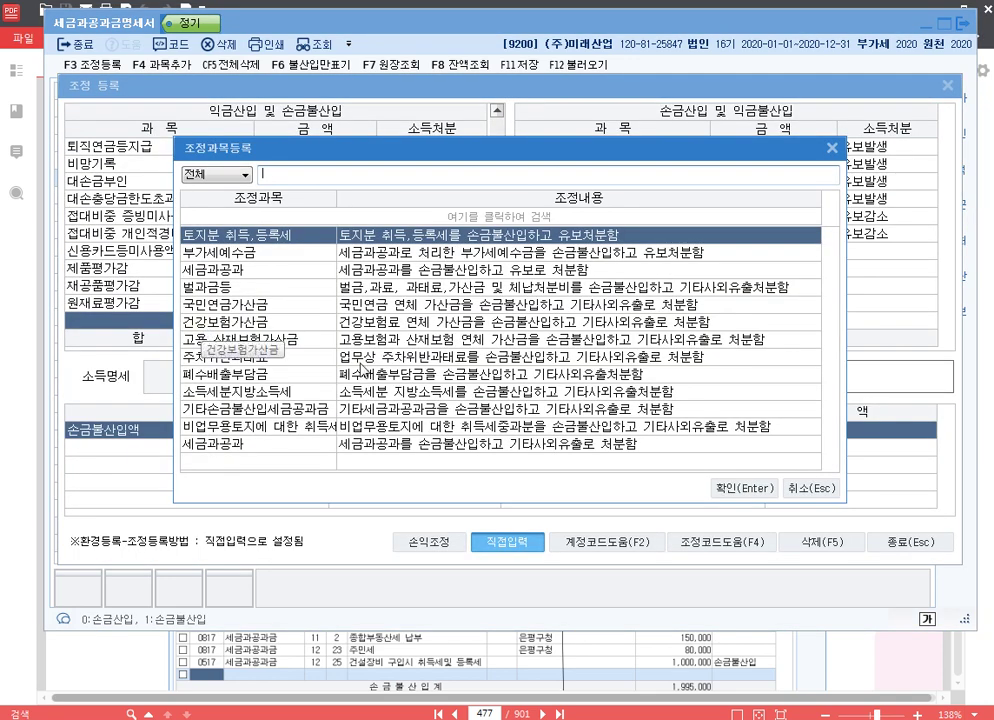
pyautogui.click(380, 444)
pyautogui.click(735, 490)
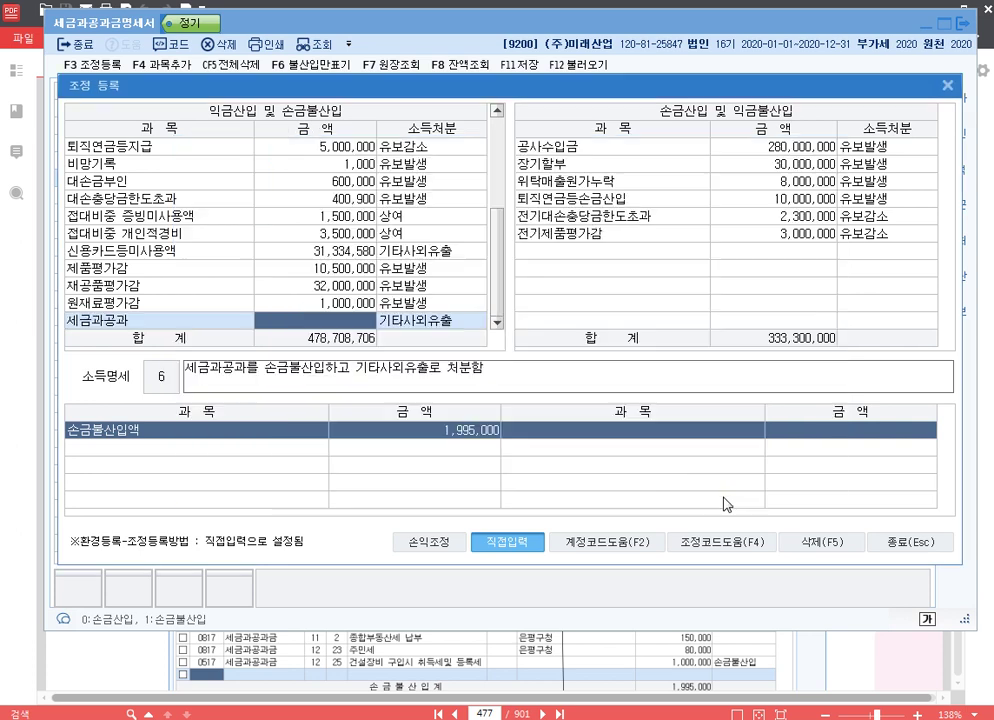
pyautogui.write('9950000')
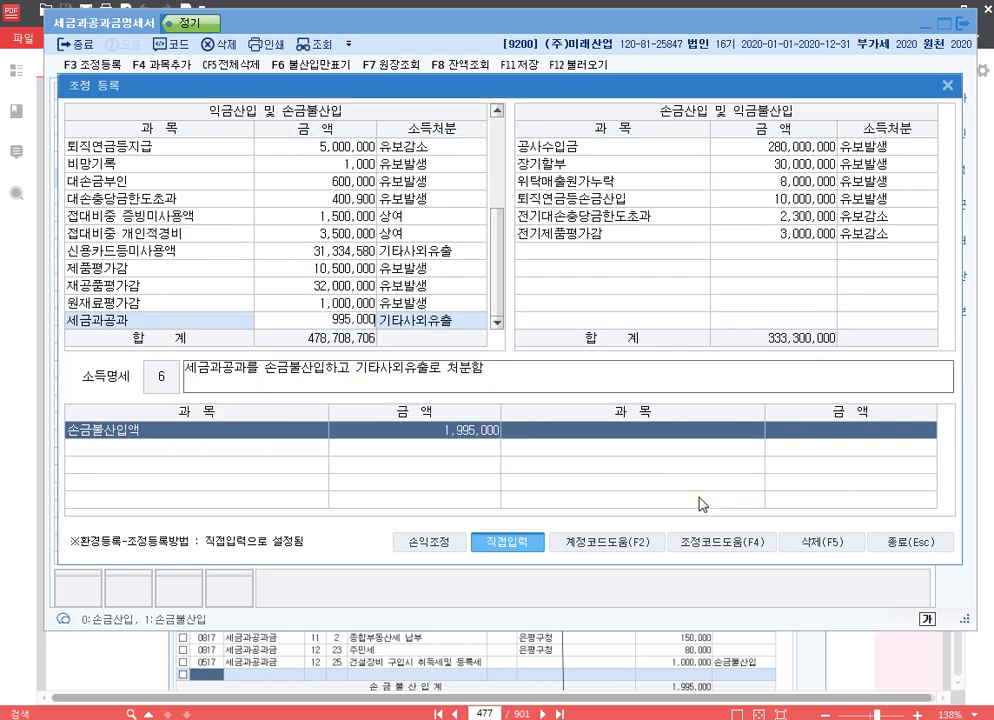
pyautogui.press('Return')
pyautogui.press('Return')
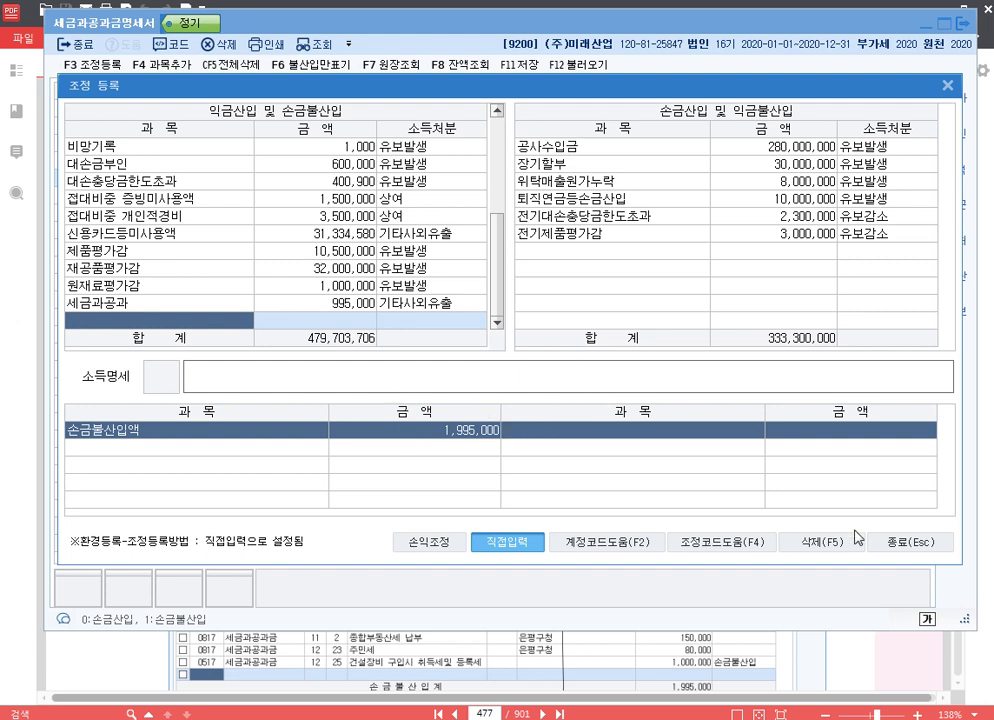
pyautogui.click(905, 543)
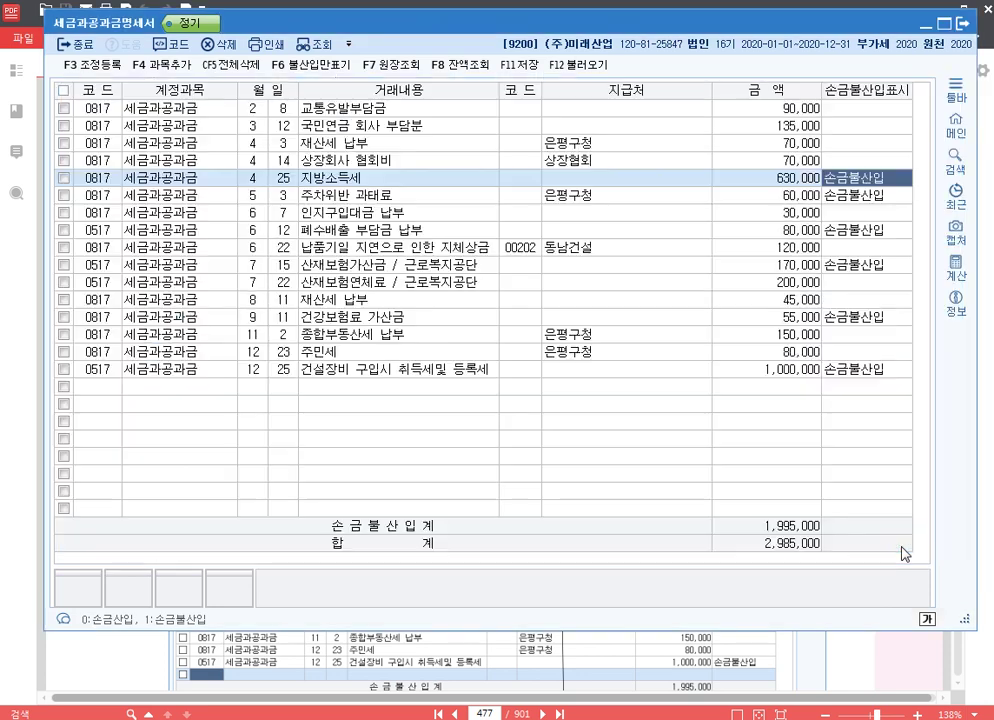
# Step: Close the 세금과공과금명세서 and find the 선급비용 명세서 작성사례 on page 480 of the PDF textbook
pyautogui.click(965, 25)
pyautogui.scroll(-5, 622, 381)
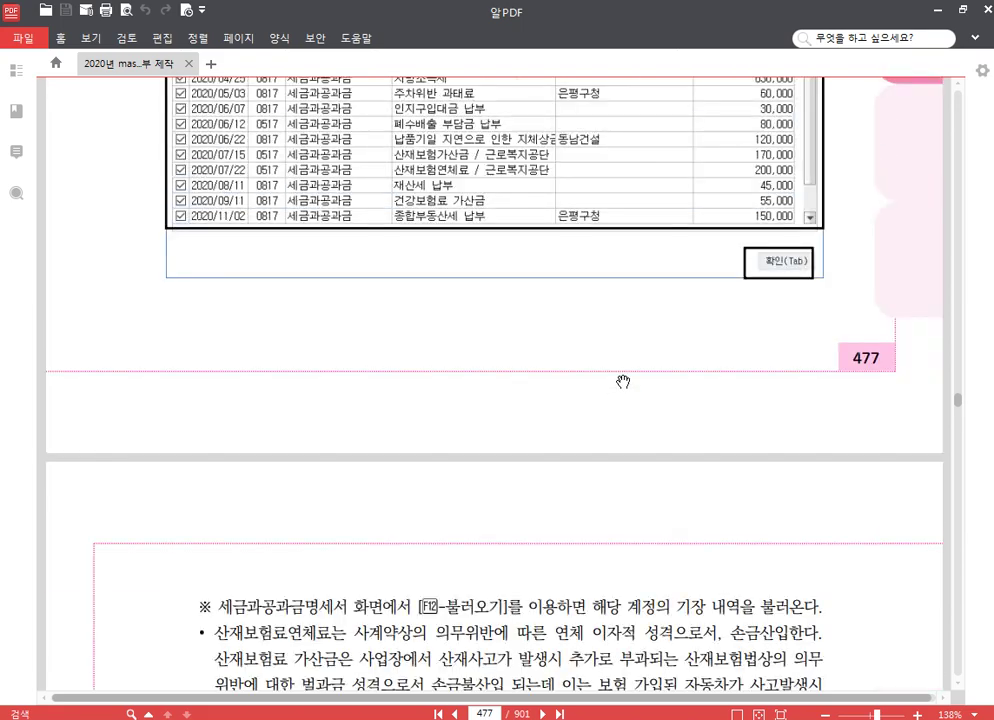
pyautogui.scroll(-15, 622, 381)
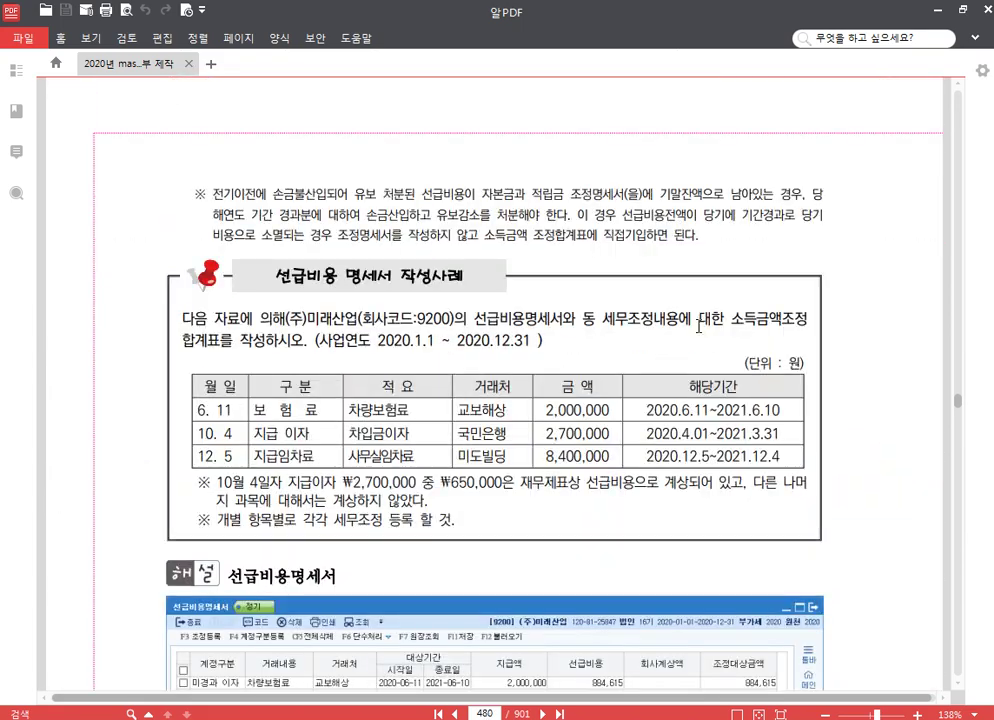
pyautogui.scroll(-5, 698, 326)
pyautogui.scroll(3, 533, 238)
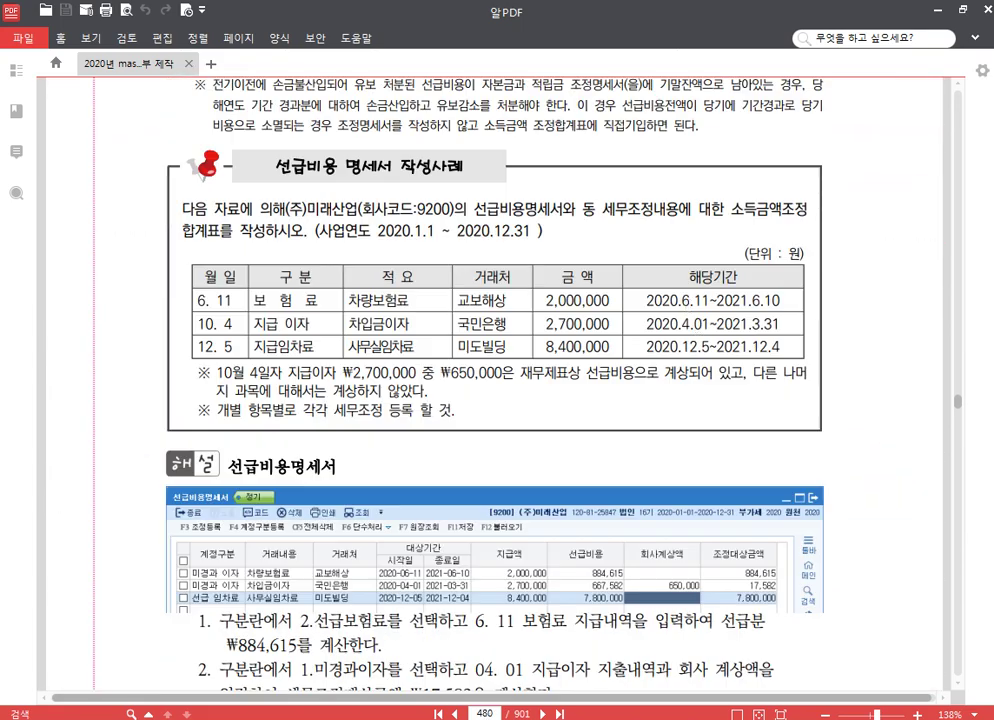
# Step: Switch back to KcLep, open the 선급비용명세서, and check the 계정구분등록 period calculation rules without changing them
pyautogui.hotkey('alt', 'Tab')
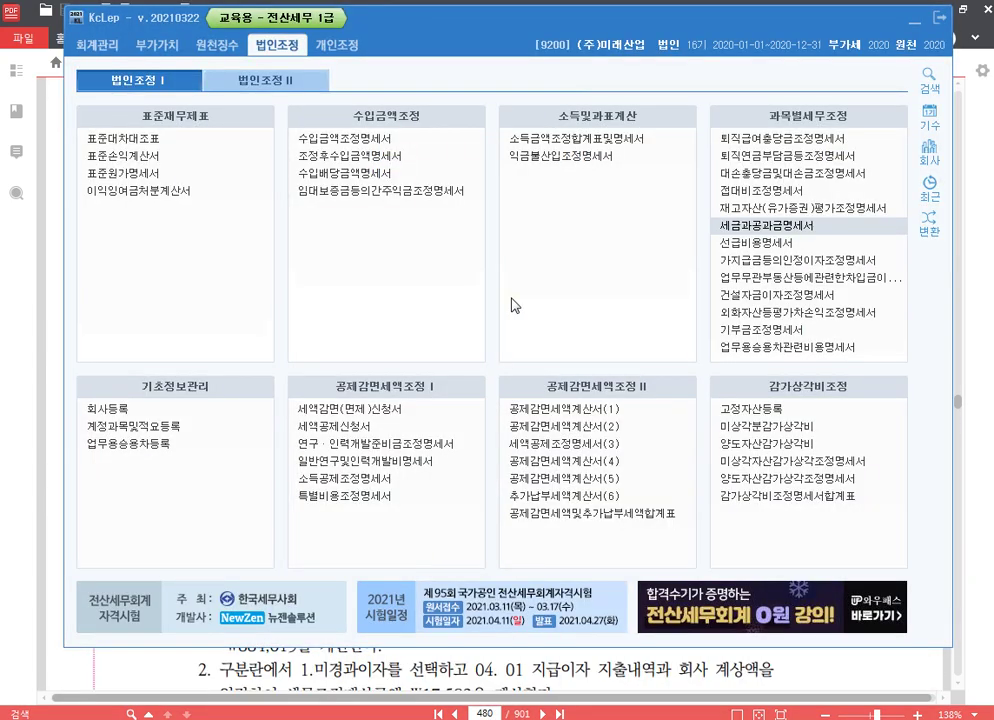
pyautogui.click(757, 246)
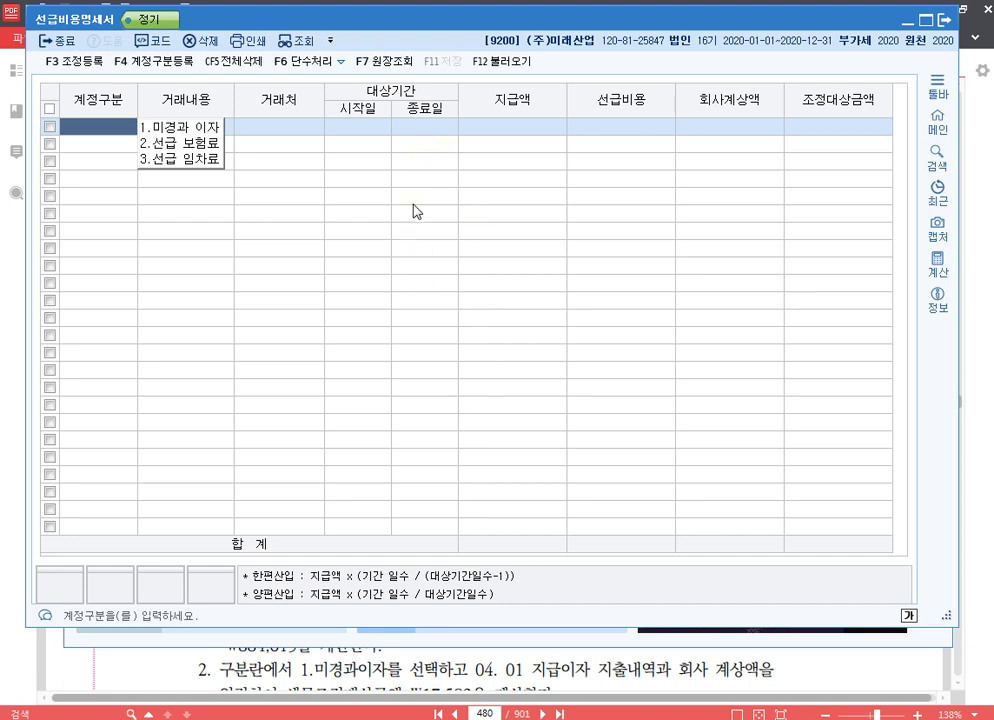
pyautogui.click(168, 61)
pyautogui.click(474, 340)
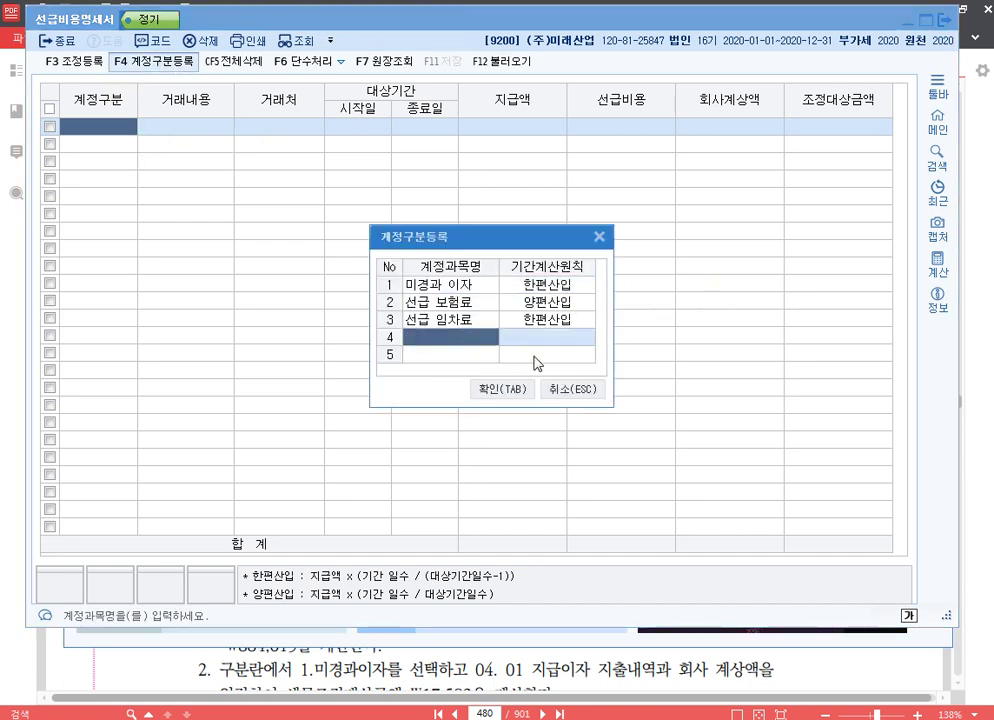
pyautogui.click(566, 390)
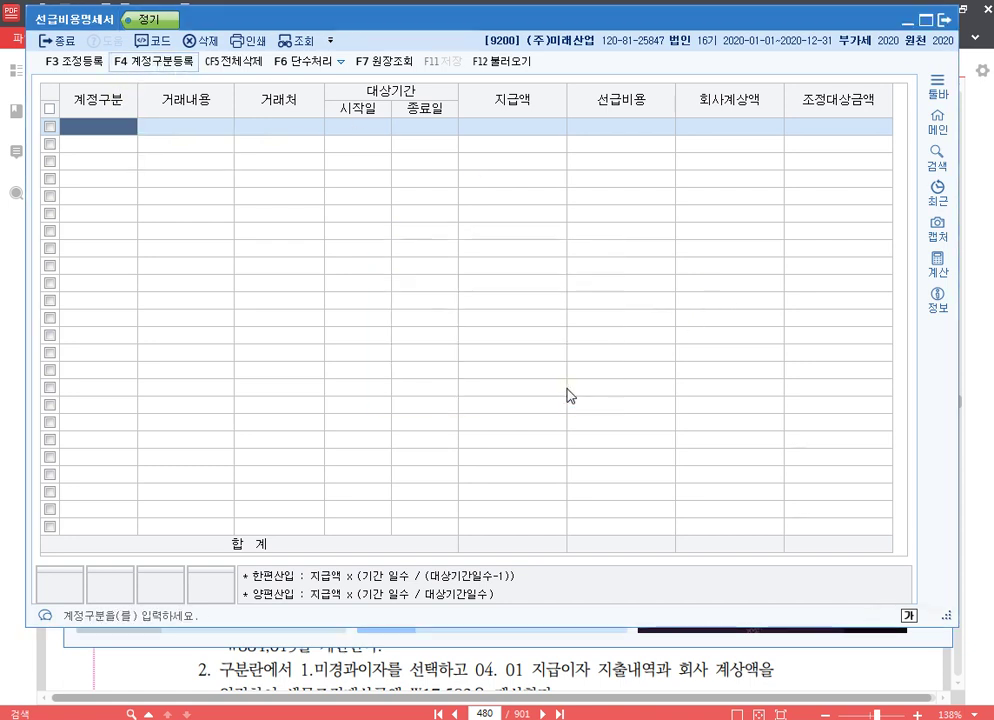
# Step: Look up the 2020 ledger of account 0133 선급비용, inspect the voucher behind its 12-31 entry, and close the ledger
pyautogui.click(398, 62)
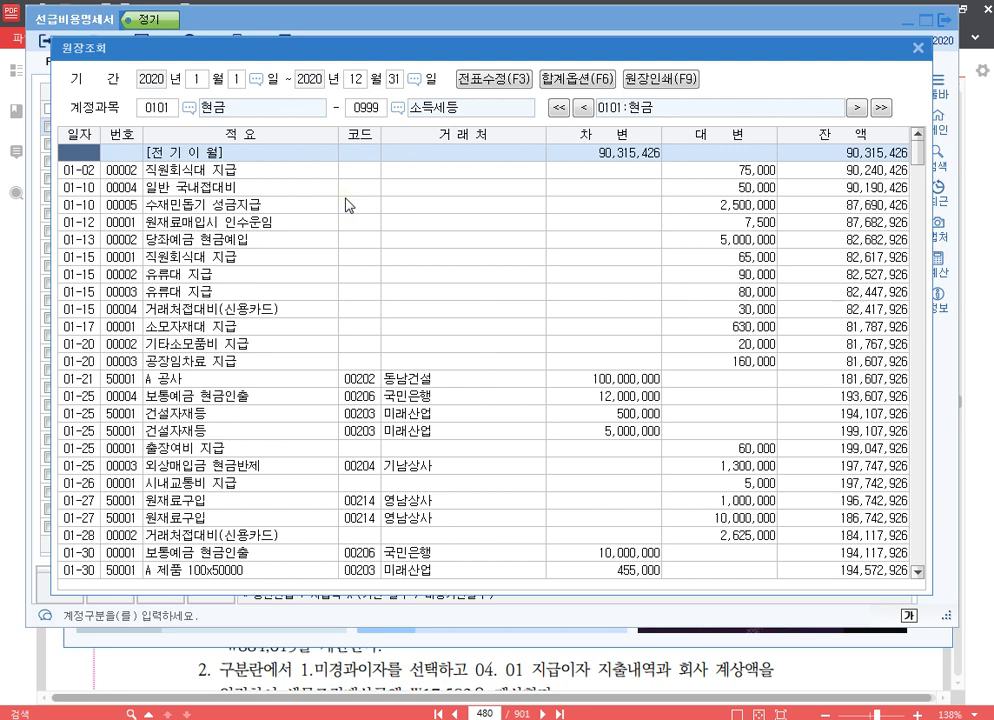
pyautogui.click(158, 110)
pyautogui.write('133')
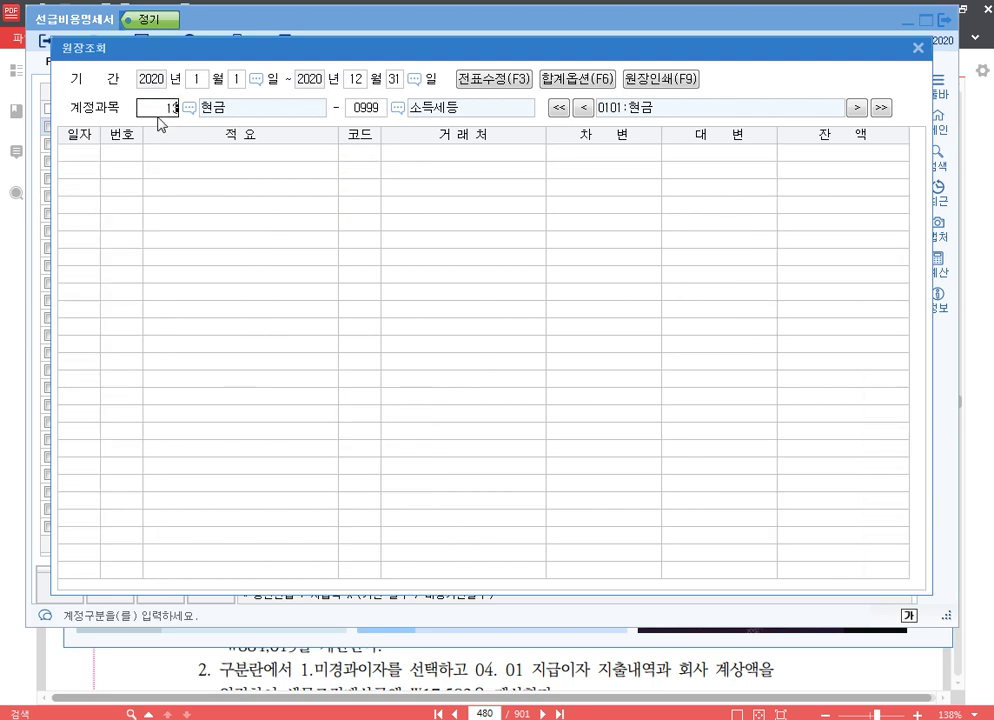
pyautogui.press('Return')
pyautogui.write('133')
pyautogui.press('Return')
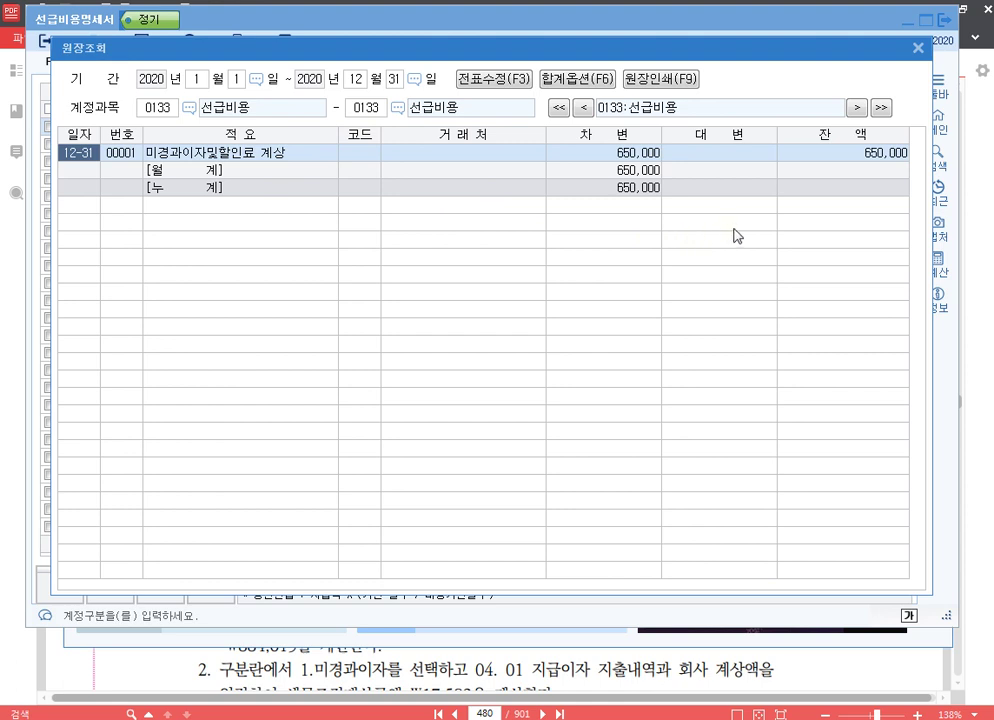
pyautogui.doubleClick(620, 157)
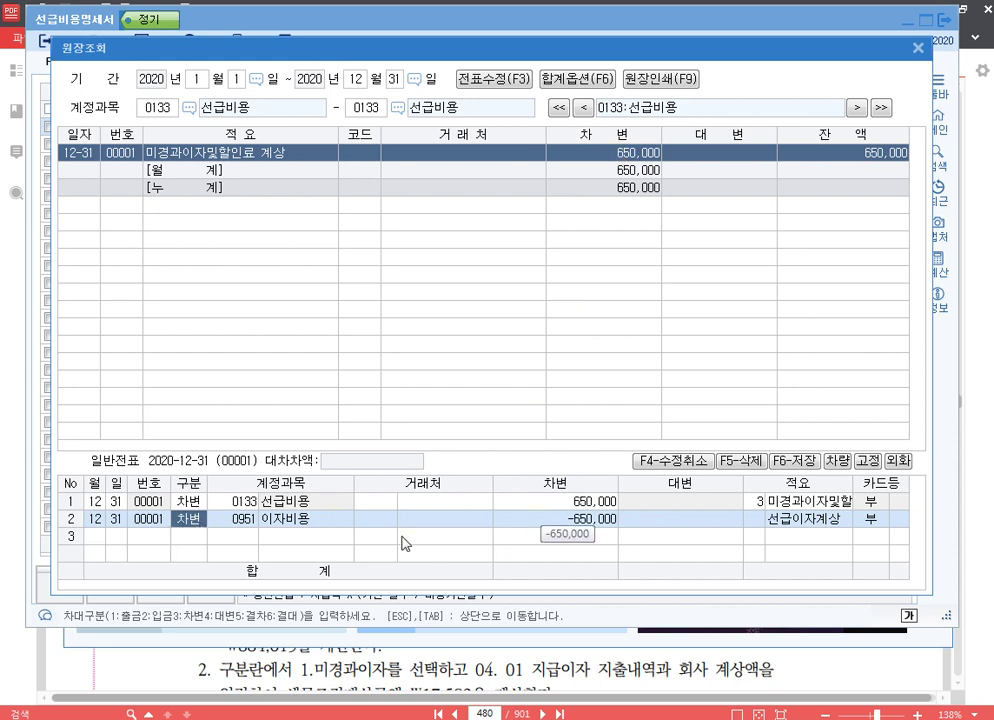
pyautogui.click(190, 503)
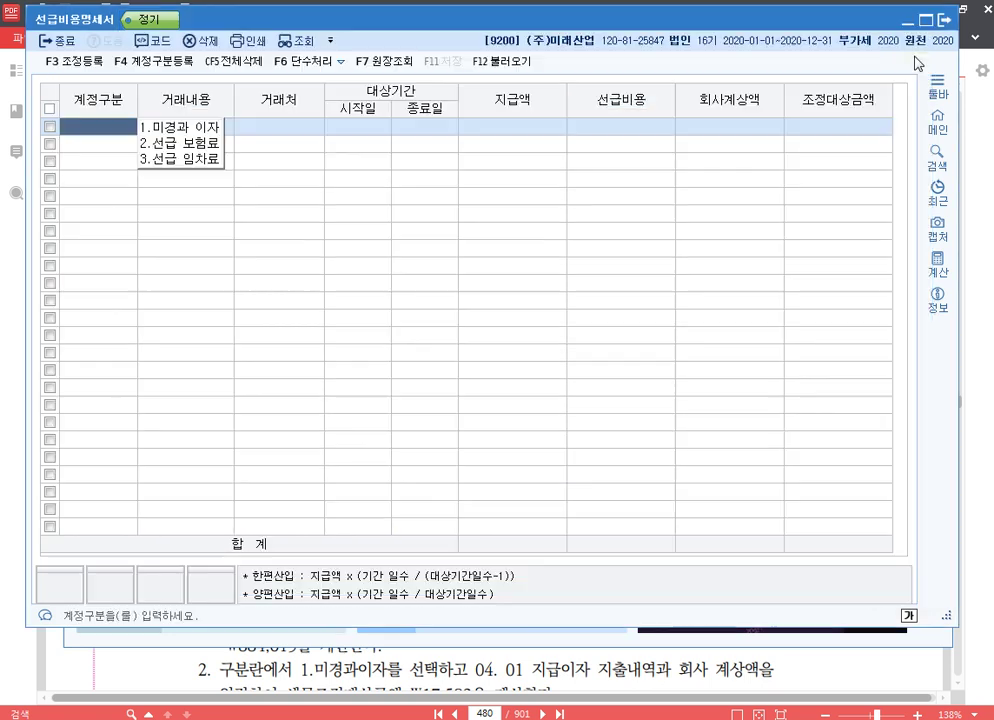
pyautogui.click(917, 47)
# Step: Add a 선급 보험료 row with the period 2020-06-11 to 2021-06-10, leaving 거래내용 and 거래처 blank
pyautogui.press('2')
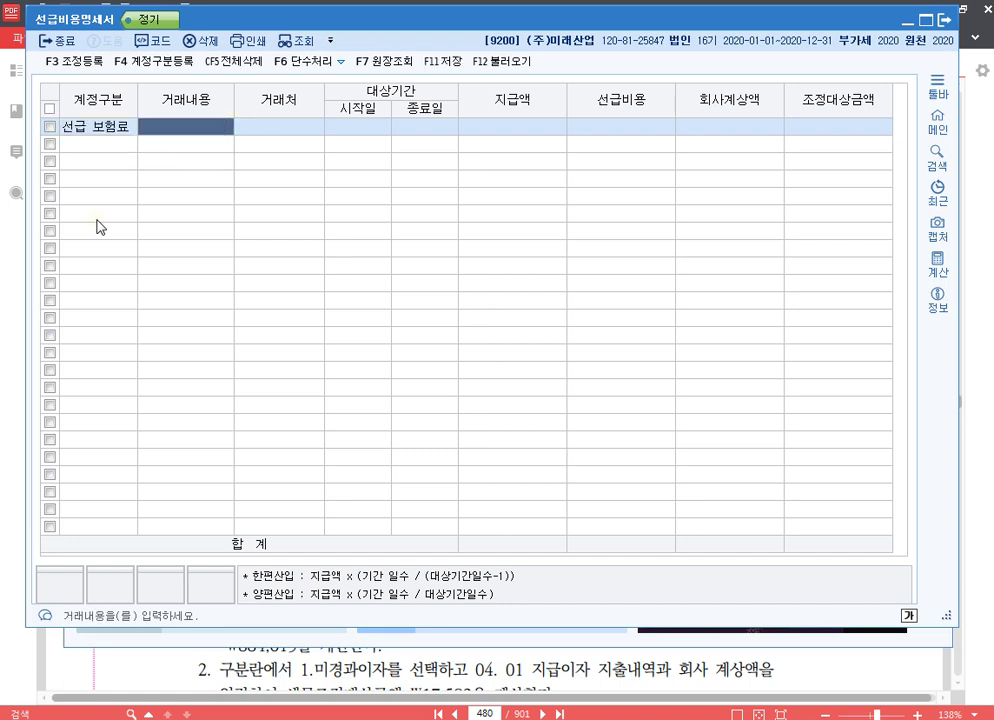
pyautogui.press('Return')
pyautogui.press('Return')
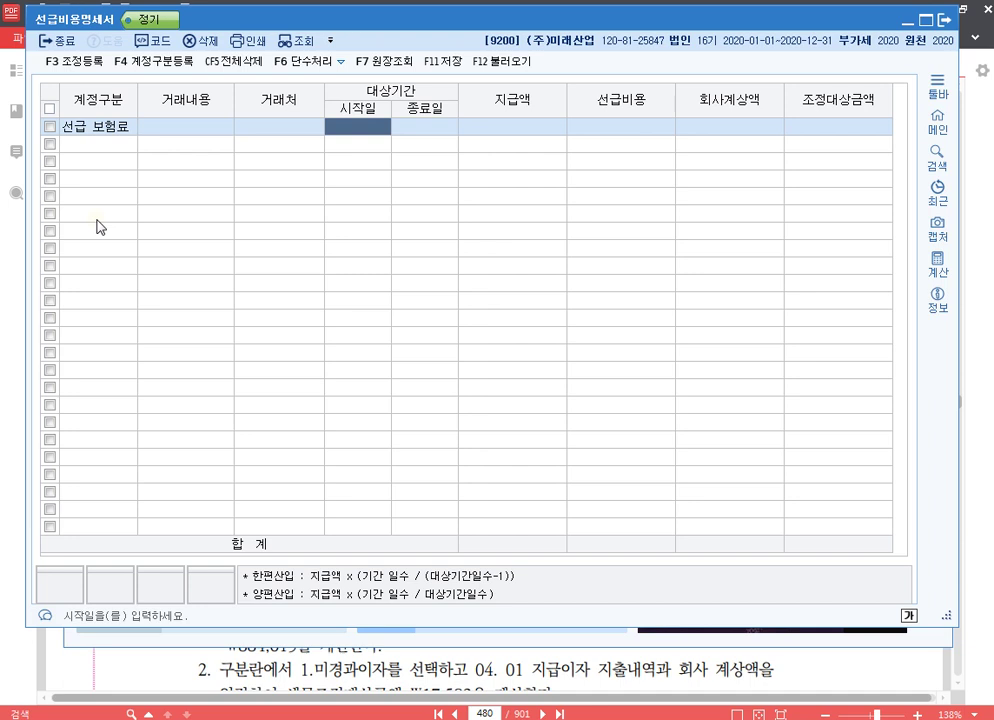
pyautogui.write('20200601')
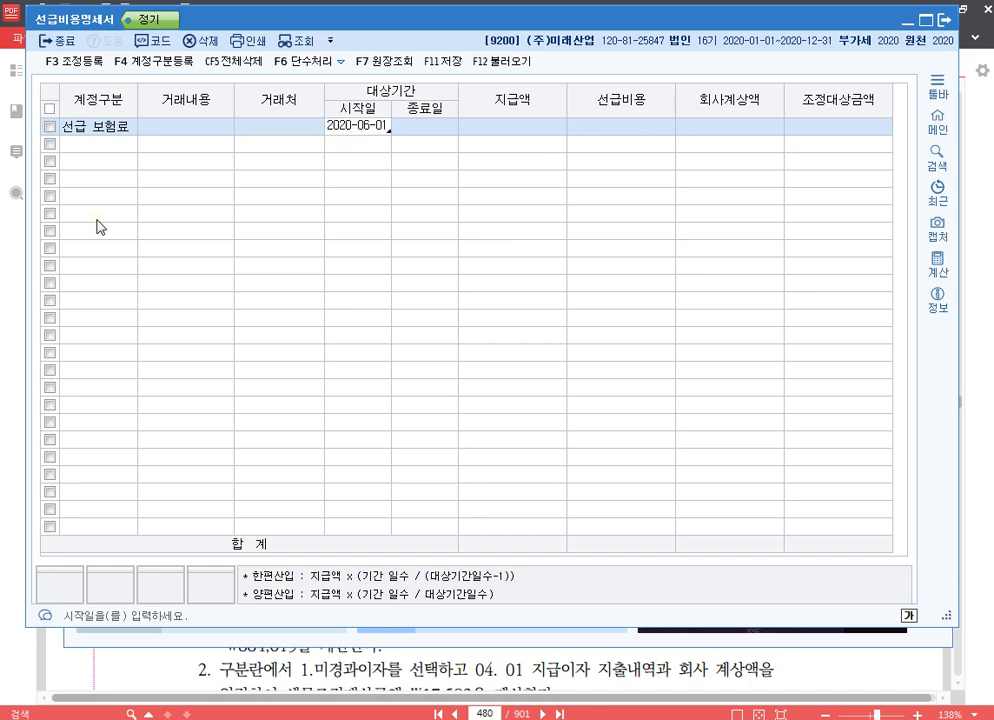
pyautogui.press('Return')
pyautogui.hotkey('shift', 'Tab')
pyautogui.write('2020-06-11')
pyautogui.press('Return')
pyautogui.write('2021-')
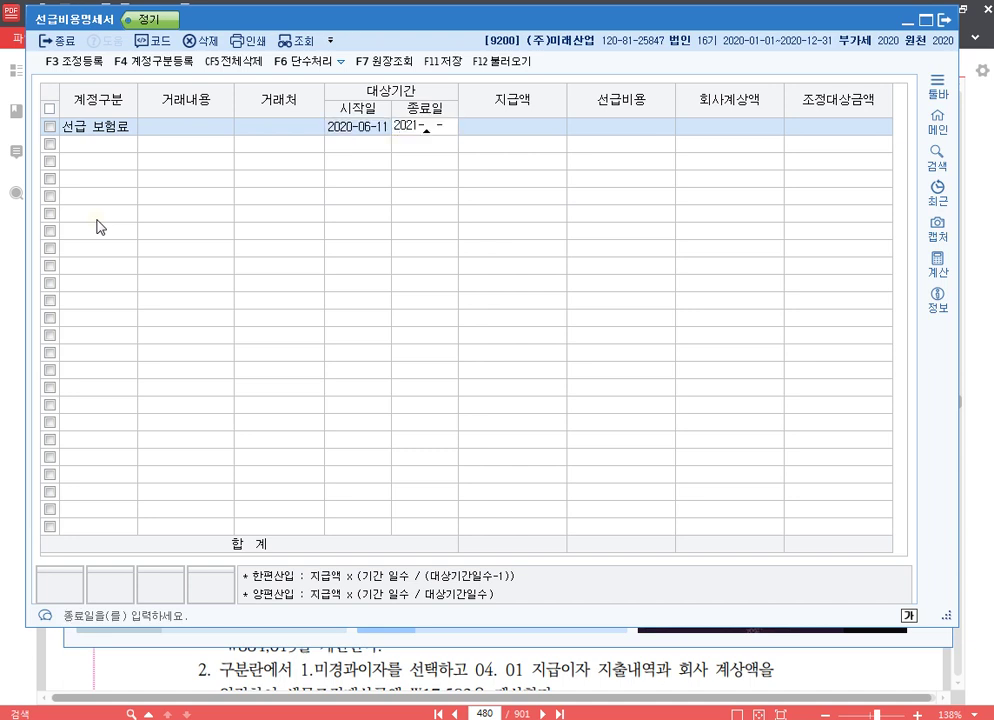
pyautogui.write('06-10')
pyautogui.press('Return')
# Step: Set the 선급 보험료 row's 지급액 to 2,000,000 and leave its 회사계상액 empty
pyautogui.write('2000000')
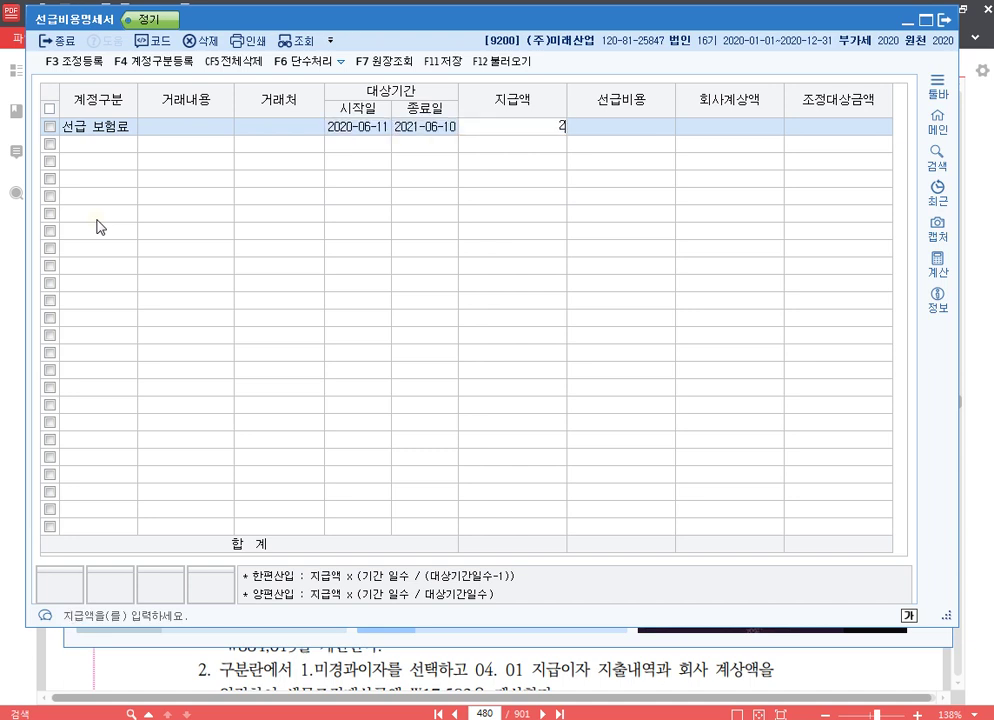
pyautogui.press('Return')
pyautogui.press('Return')
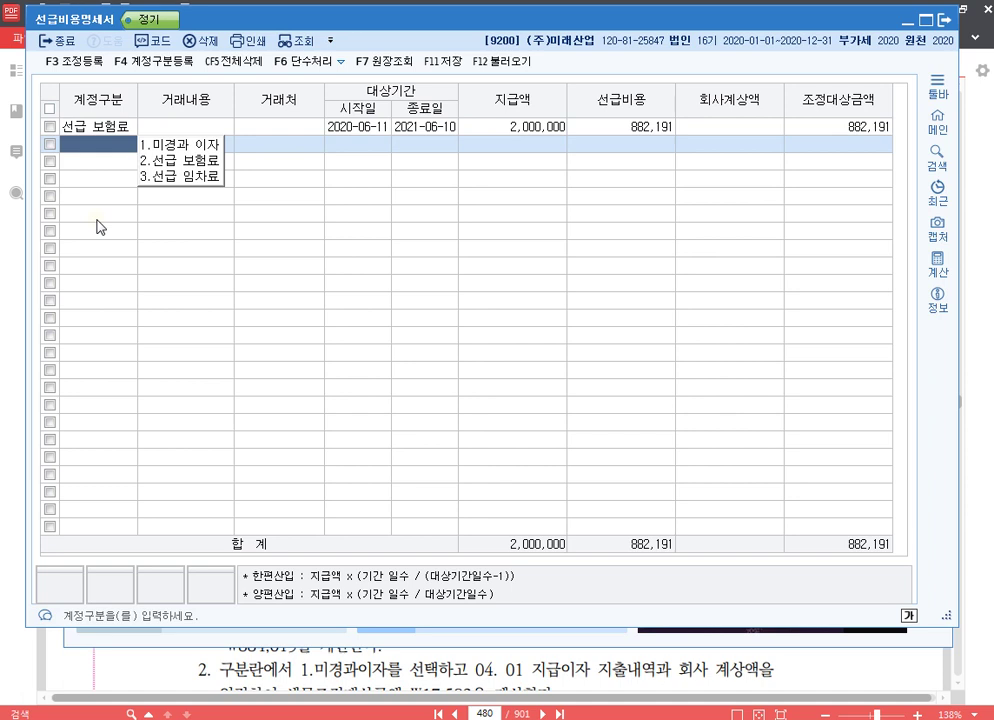
# Step: Add a 미경과 이자 row with the period 2020-04-01 to 2021-03-31, leaving 거래내용 and 거래처 blank
pyautogui.press('1')
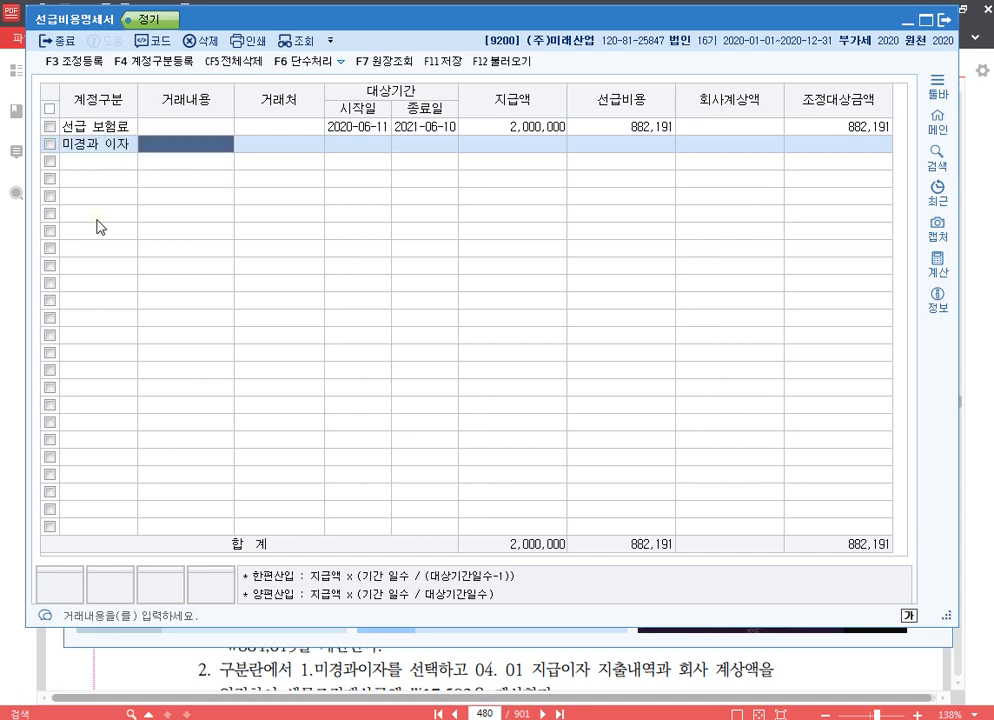
pyautogui.press('Return')
pyautogui.press('Return')
pyautogui.write('20200401')
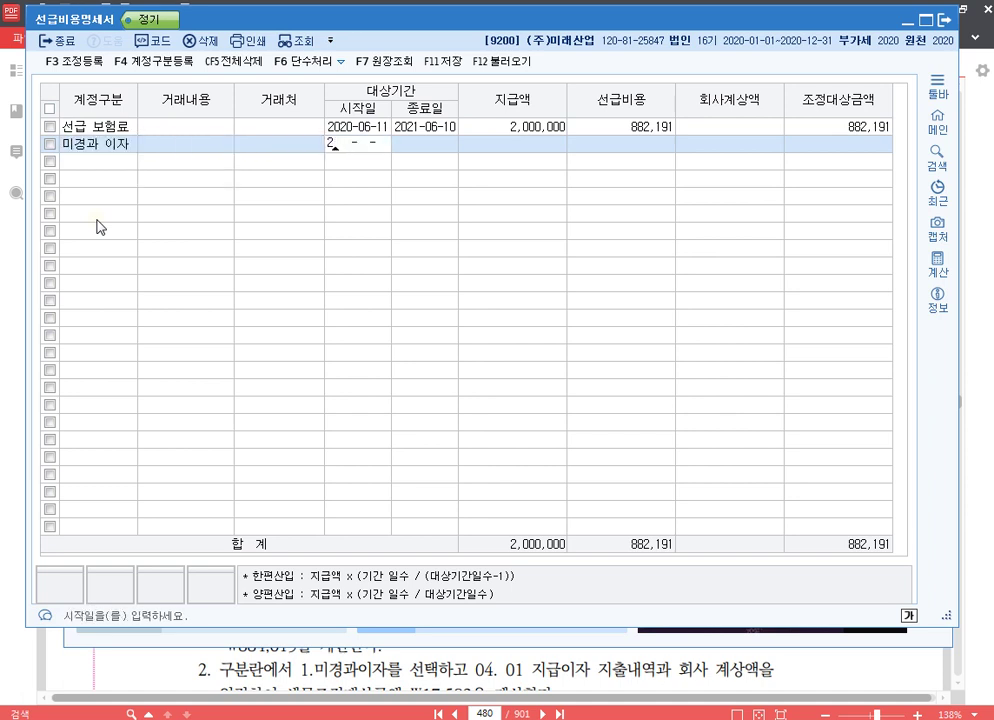
pyautogui.press('Return')
pyautogui.write('2021-03-3')
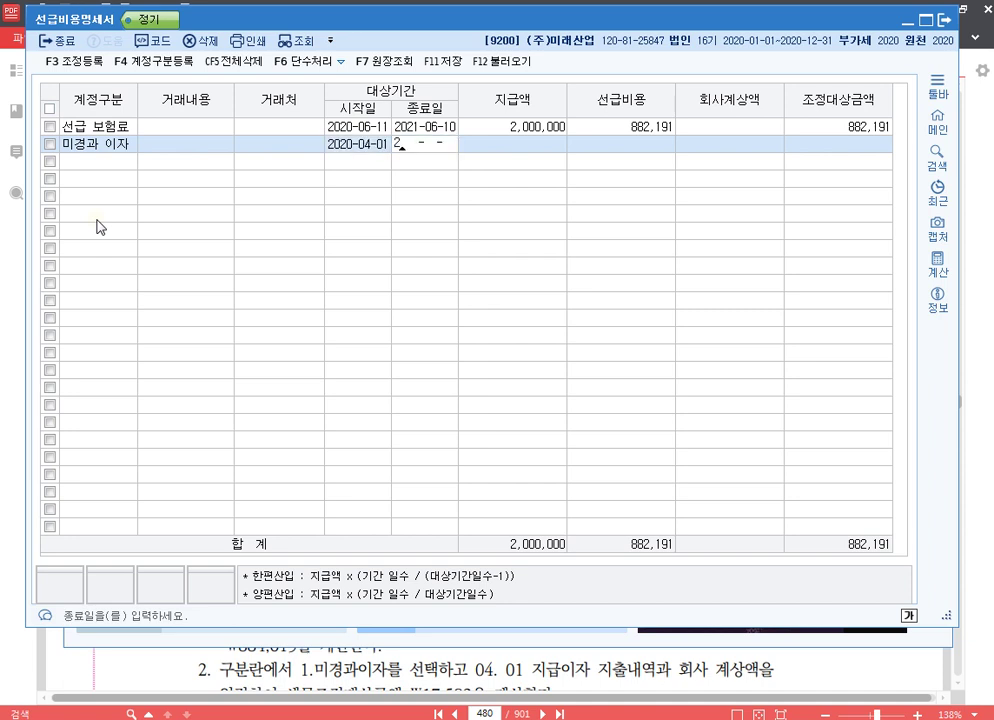
pyautogui.write('1')
pyautogui.press('Return')
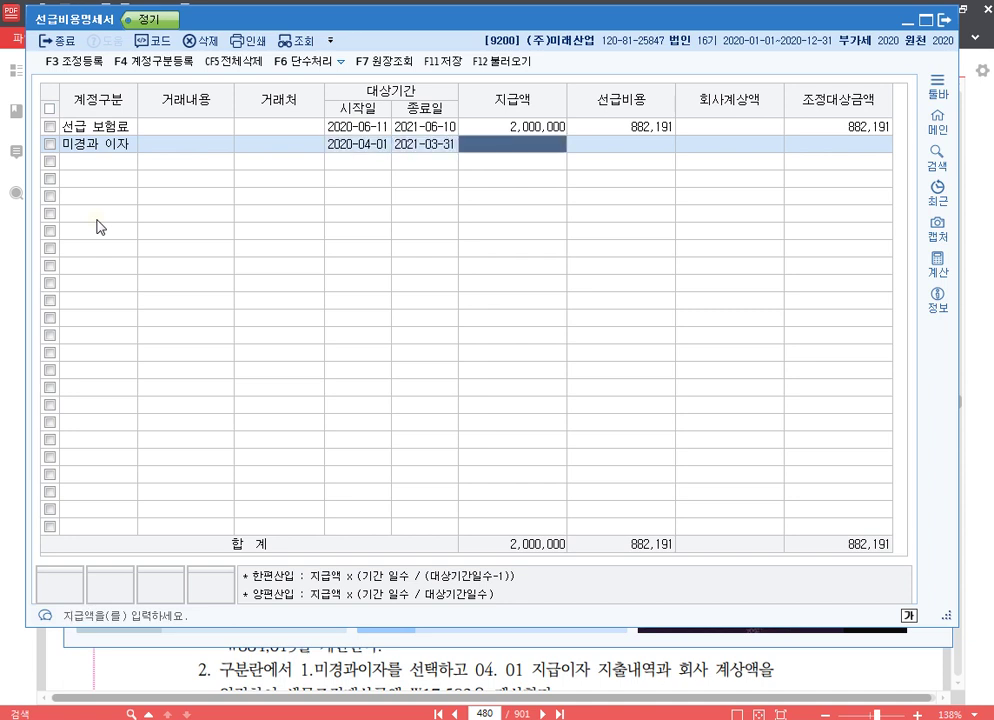
# Step: Set the 미경과 이자 row's 지급액 to 2,700,000 and its 회사계상액 to 650,000
pyautogui.write('2700000')
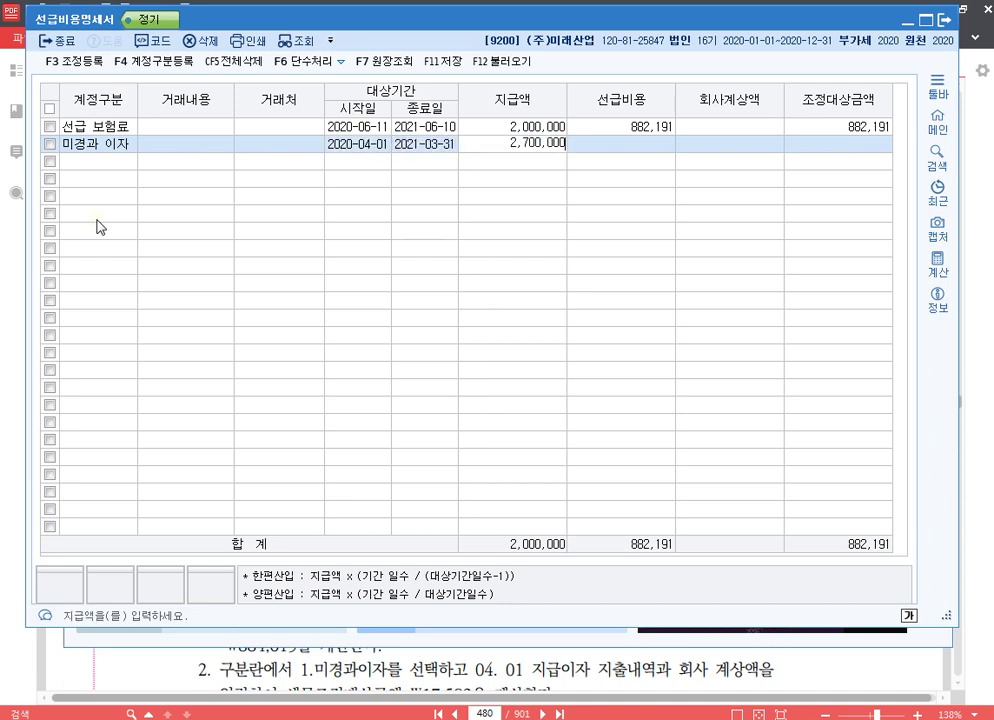
pyautogui.press('Return')
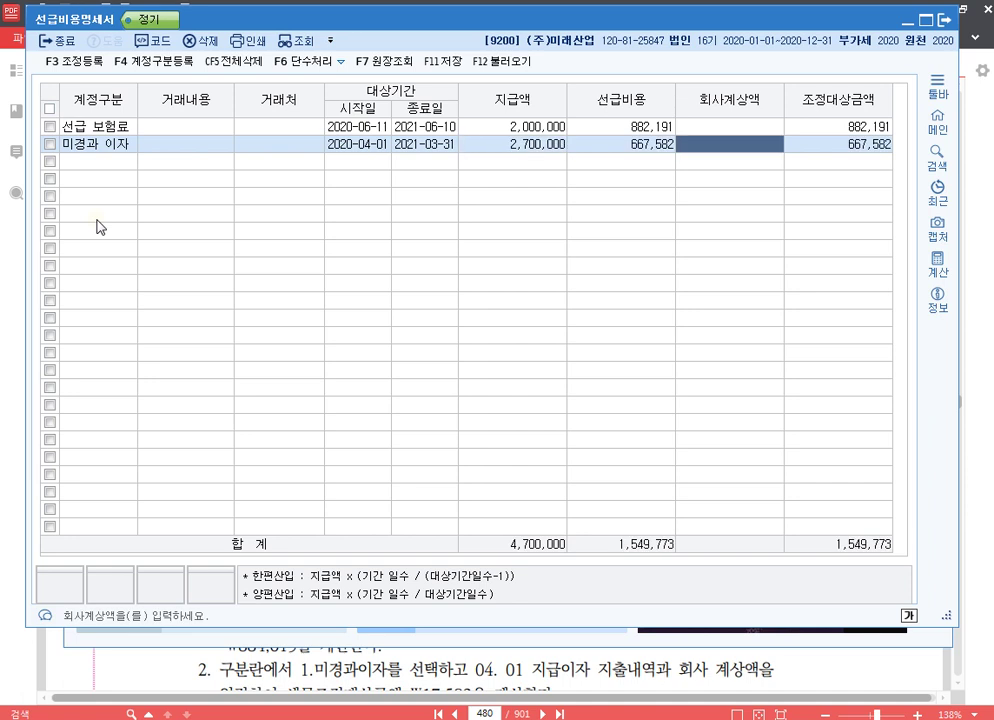
pyautogui.write('6500000')
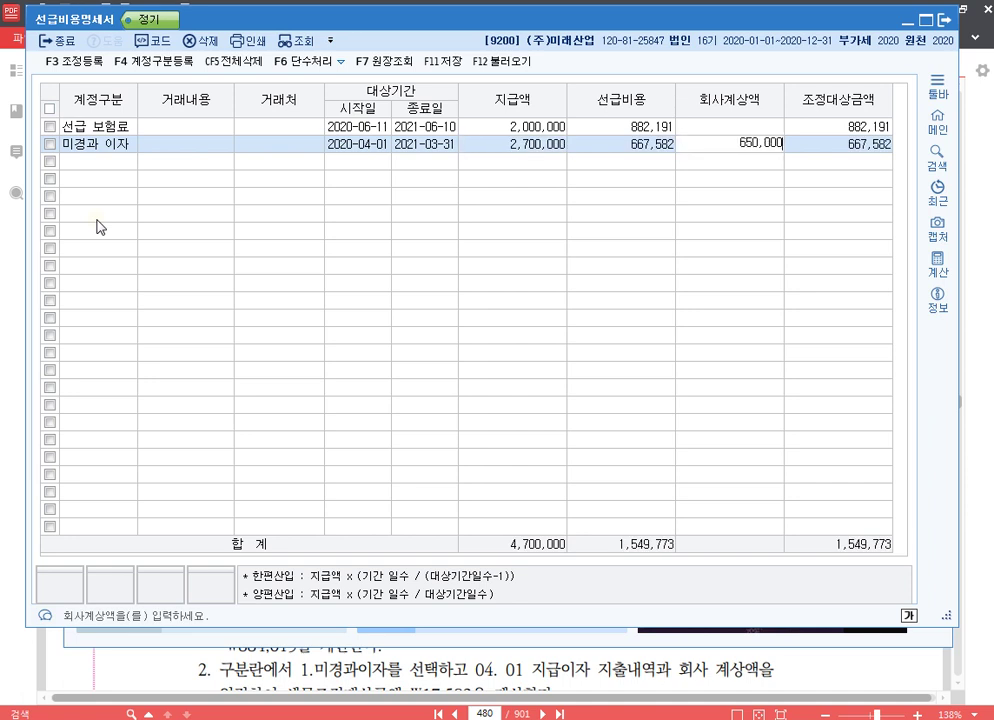
pyautogui.press('Return')
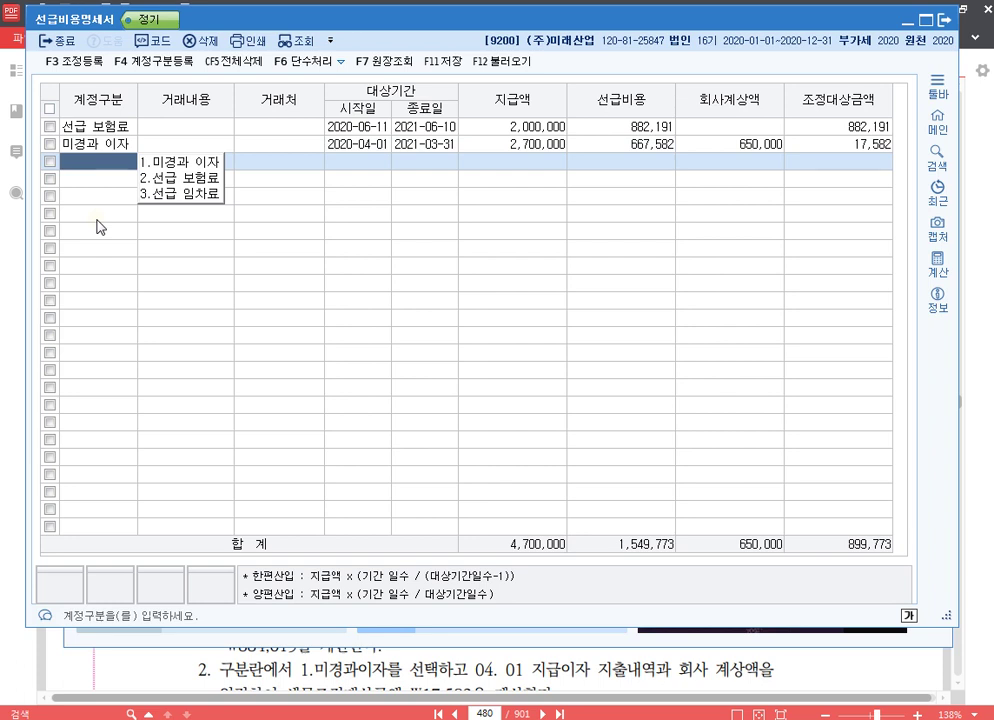
# Step: Add a 선급 임차료 row with the period 2020-12-05 to 2021-12-04, leaving 거래내용 and 거래처 blank
pyautogui.press('3')
pyautogui.press('Return')
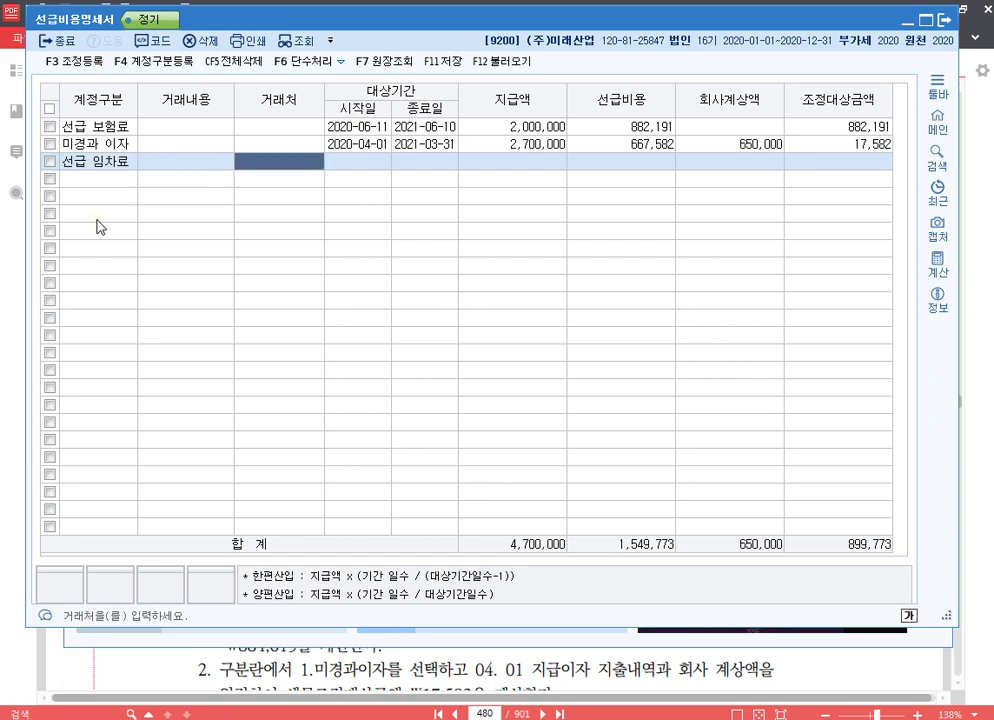
pyautogui.press('Return')
pyautogui.write('20201205')
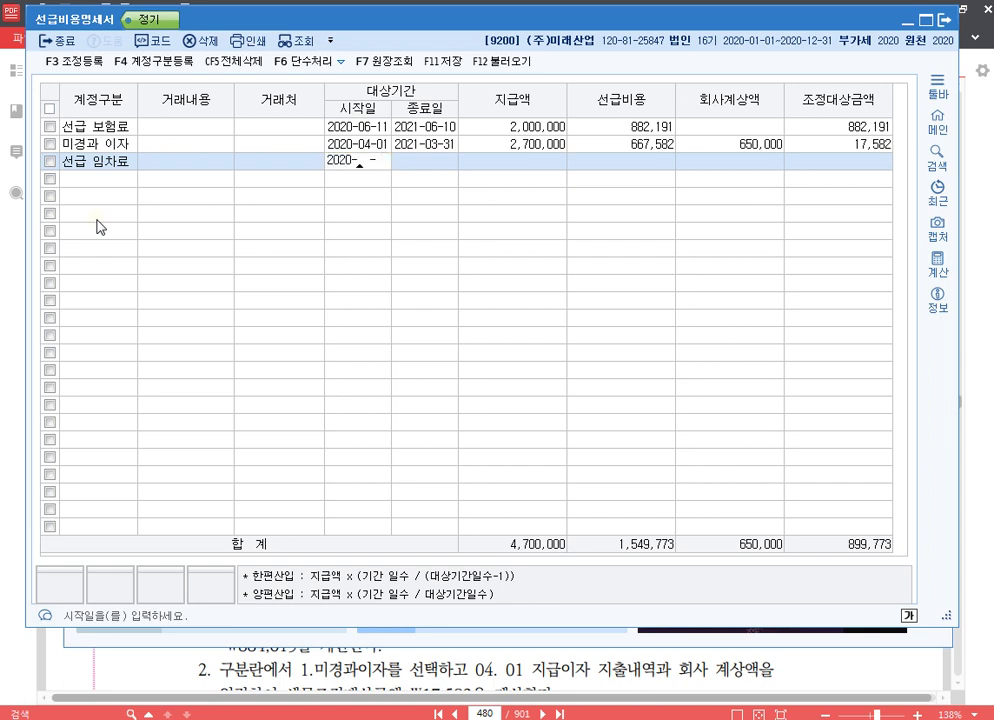
pyautogui.press('Return')
pyautogui.write('20211204')
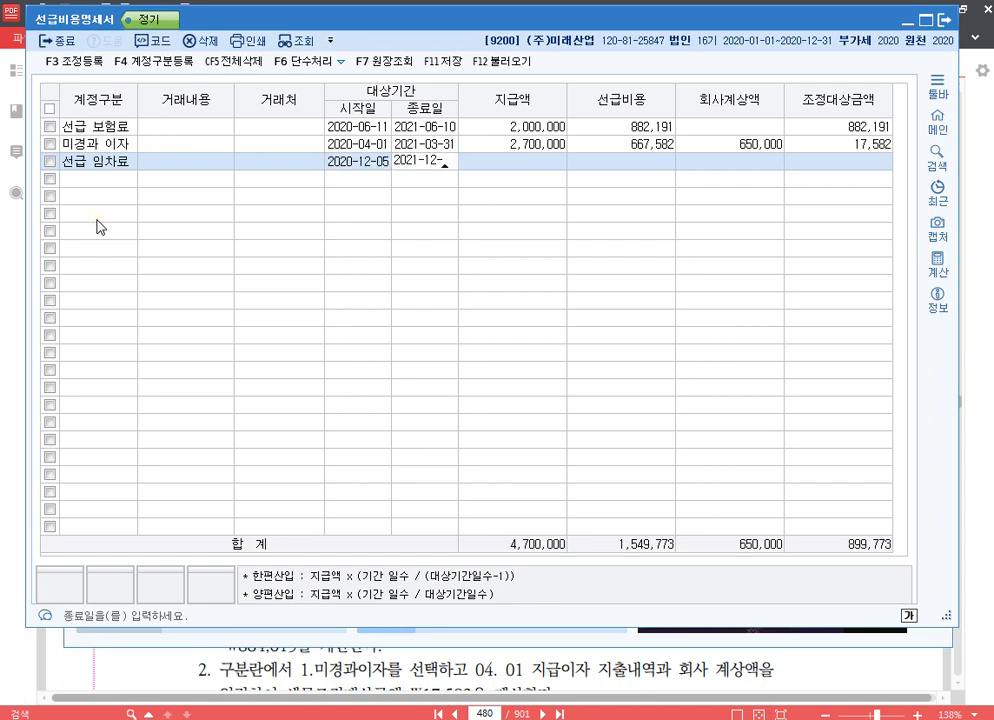
# Step: Set the 선급 임차료 row's 지급액 to 8,400,000, leave its 회사계상액 empty, and go over each row's 조정대상금액
pyautogui.press('Return')
pyautogui.write('8400000')
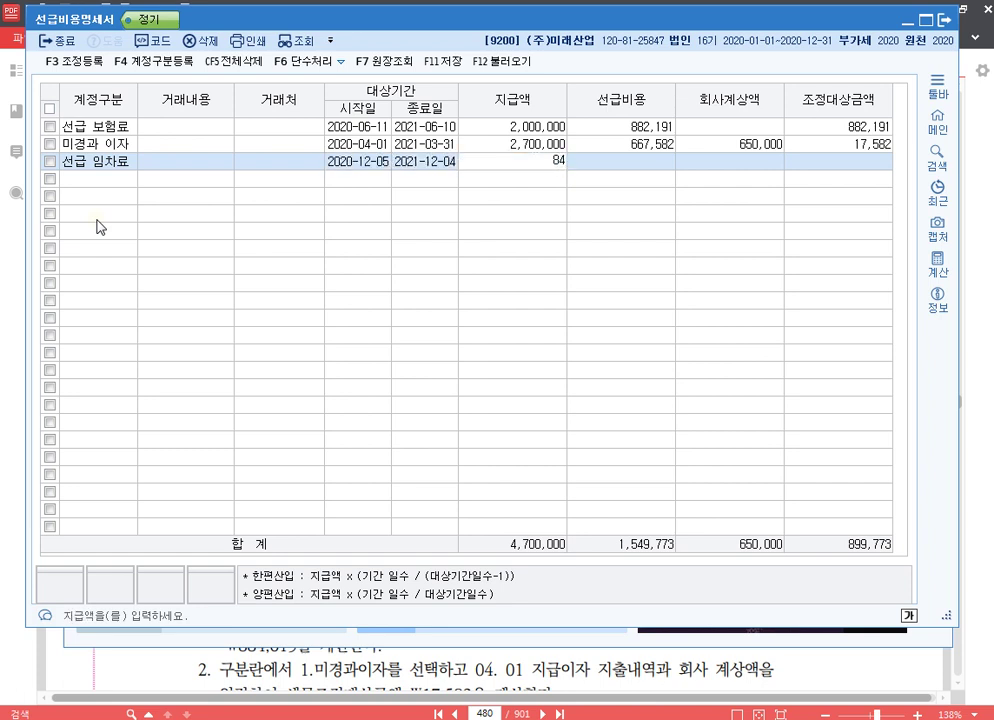
pyautogui.press('Return')
pyautogui.press('Return')
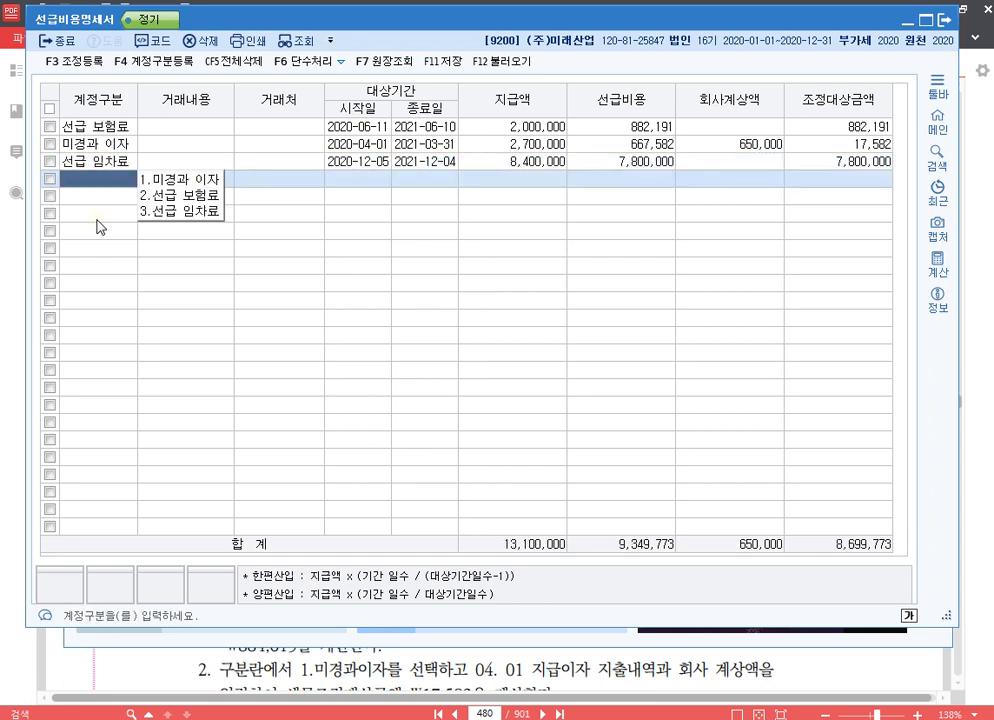
pyautogui.click(838, 127)
pyautogui.press('Down')
pyautogui.press('Down')
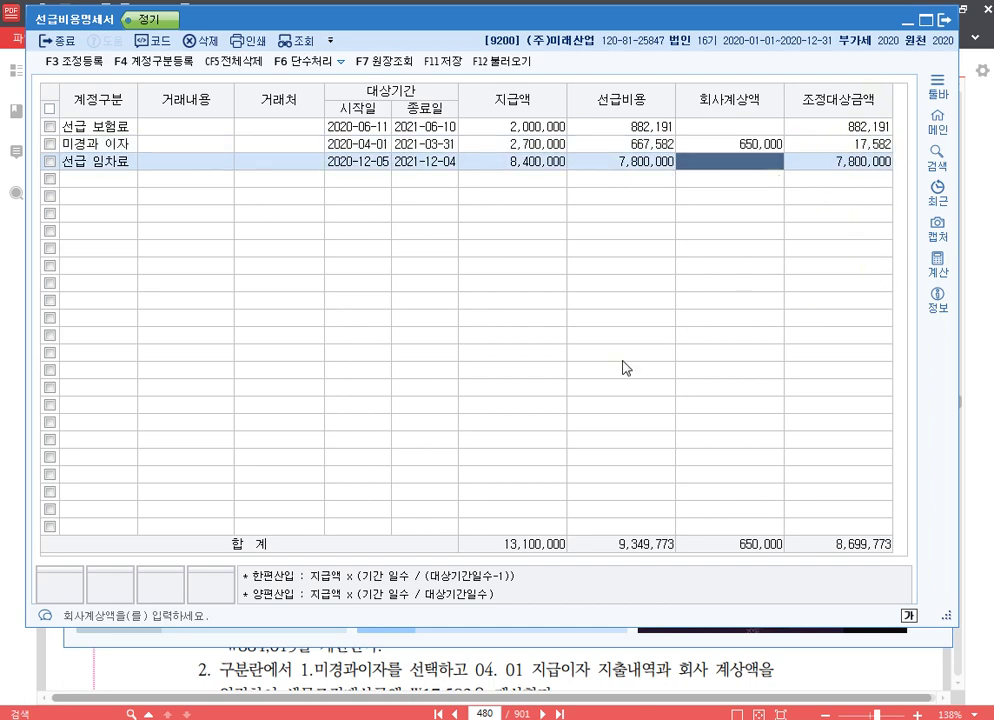
# Step: In 조정 등록, add 선급비용(보험료)과소계상 of 882,191 under 익금산입 및 손금불산입 with 유보발생
pyautogui.press('F3')
pyautogui.moveTo(360, 75); pyautogui.dragTo(426, 218)
pyautogui.scroll(-5, 169, 440)
pyautogui.doubleClick(165, 428)
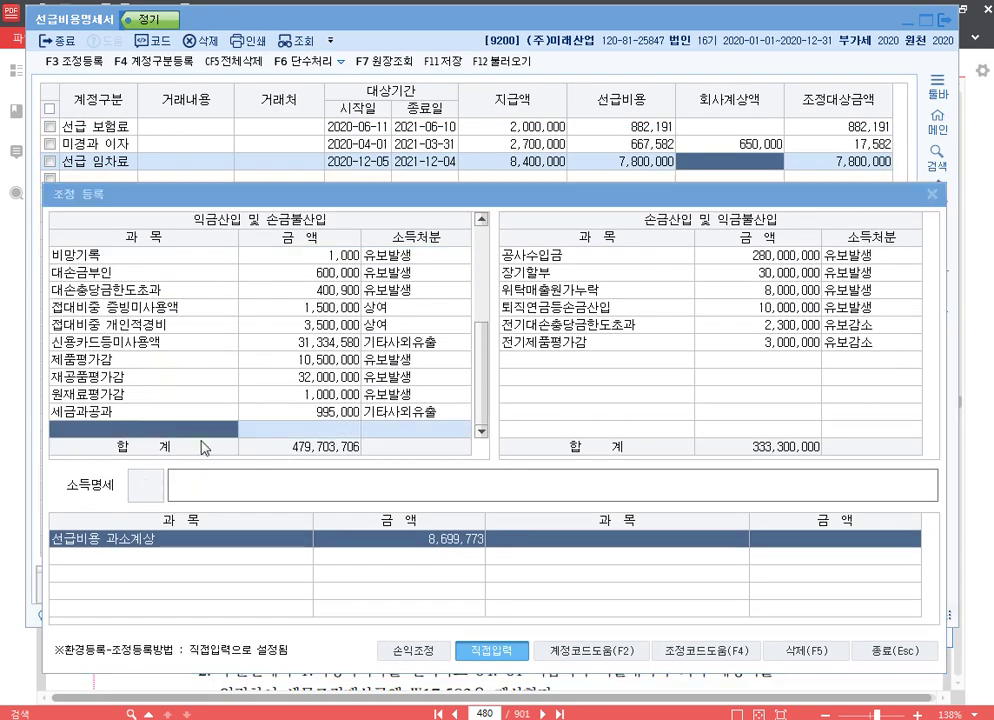
pyautogui.press('Return')
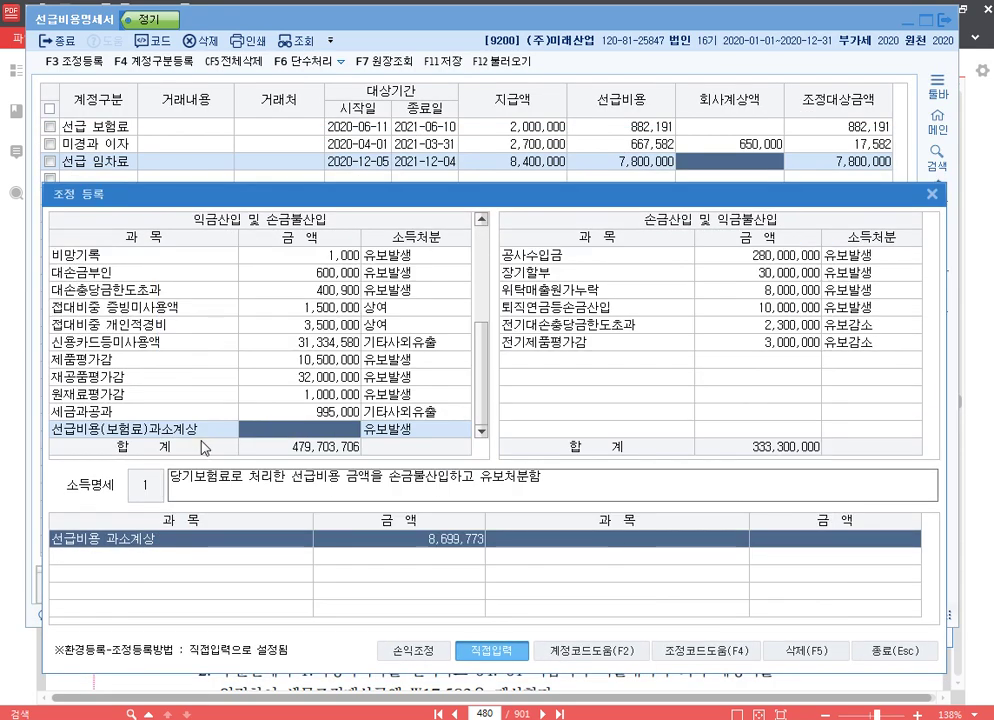
pyautogui.write('882191')
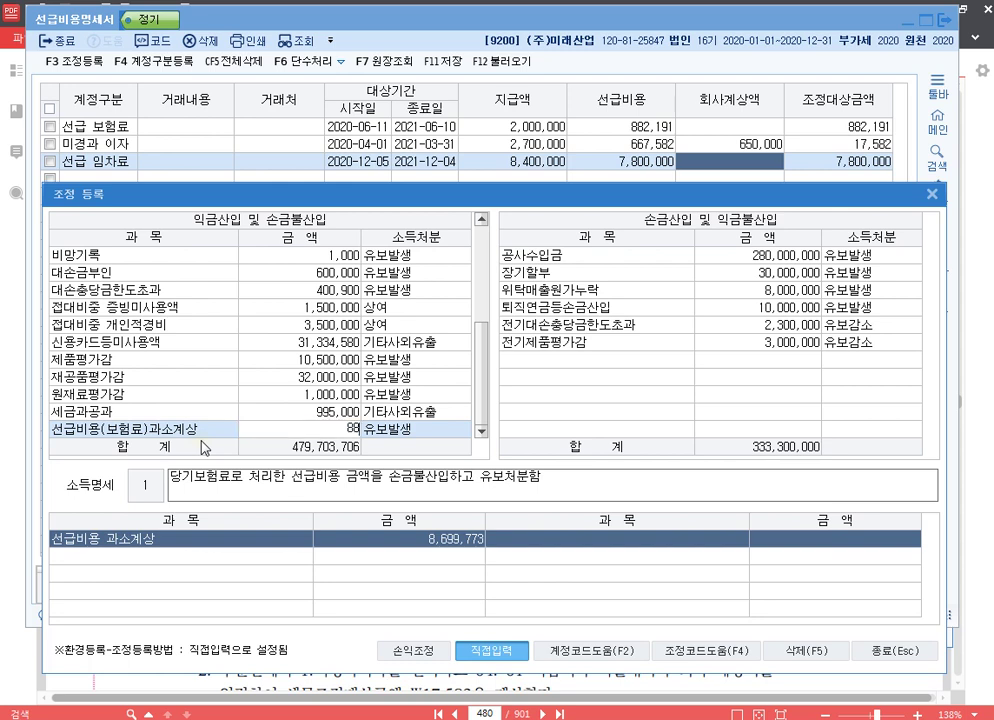
pyautogui.press('Return')
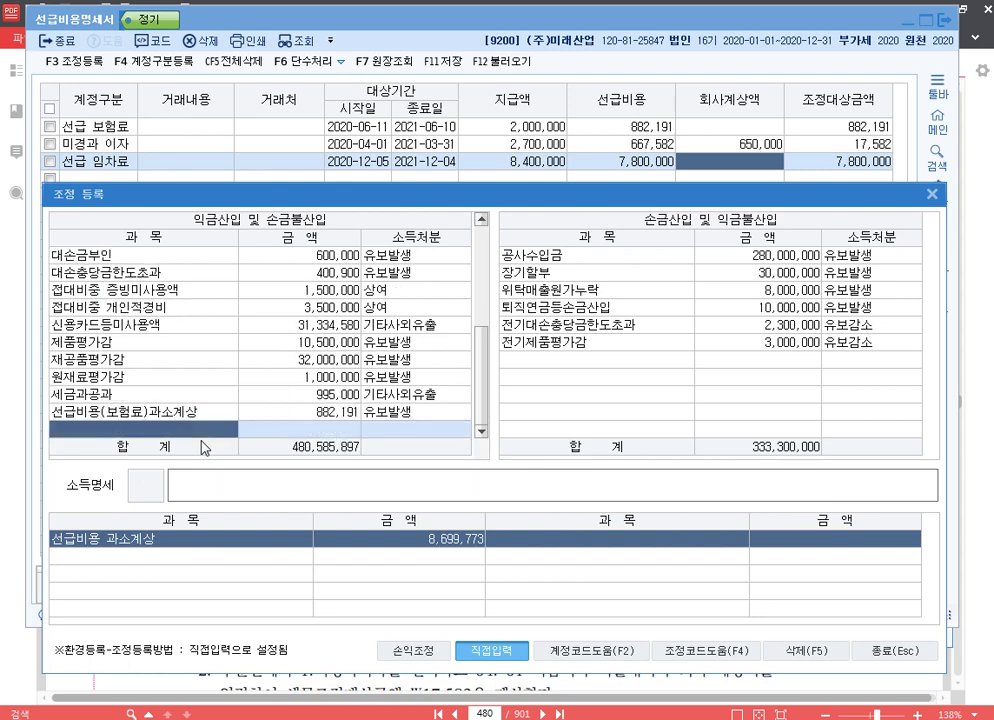
# Step: Add the adjustment 선급비용(이자비용)과소계상 of 17,582 under 익금산입 및 손금불산입 with 유보발생
pyautogui.press('Return')
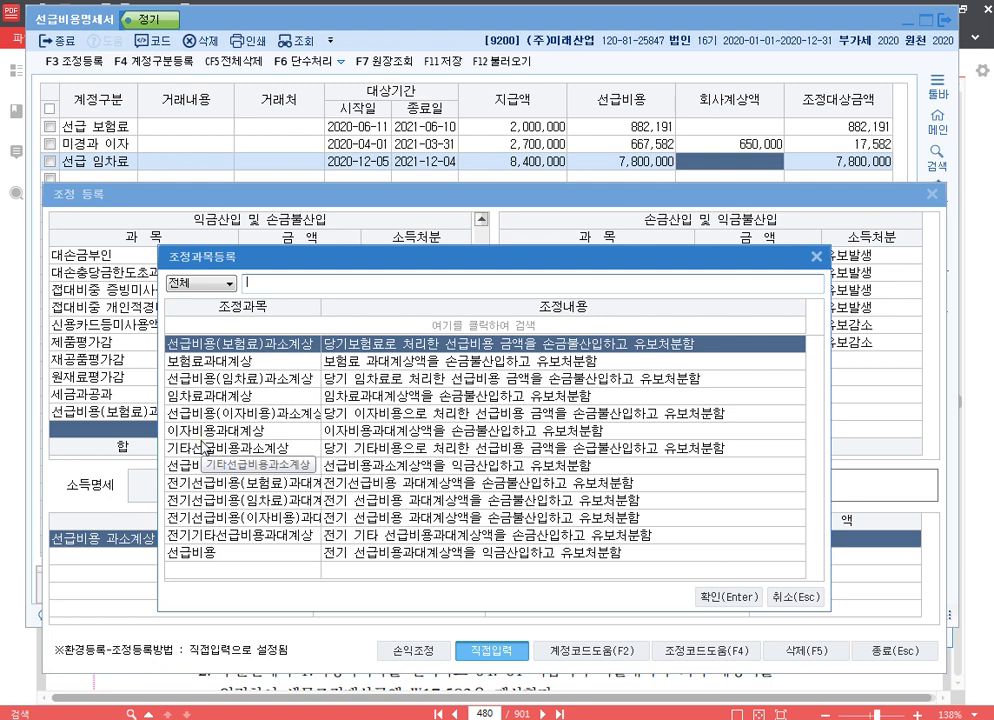
pyautogui.write('이자')
pyautogui.press('Return')
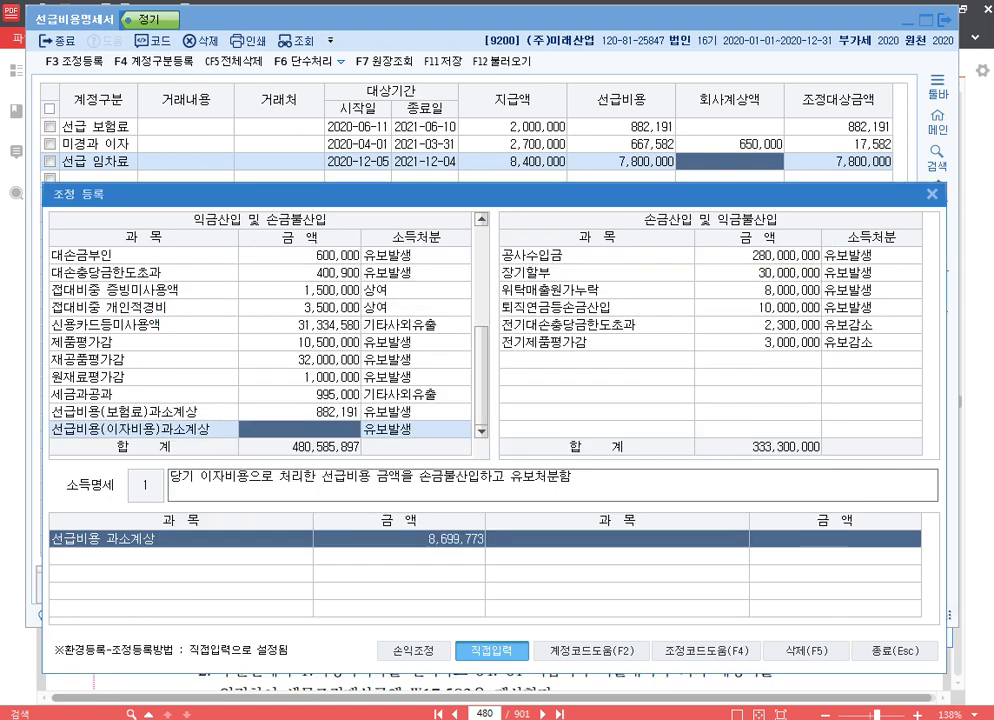
pyautogui.write('17582')
pyautogui.press('Return')
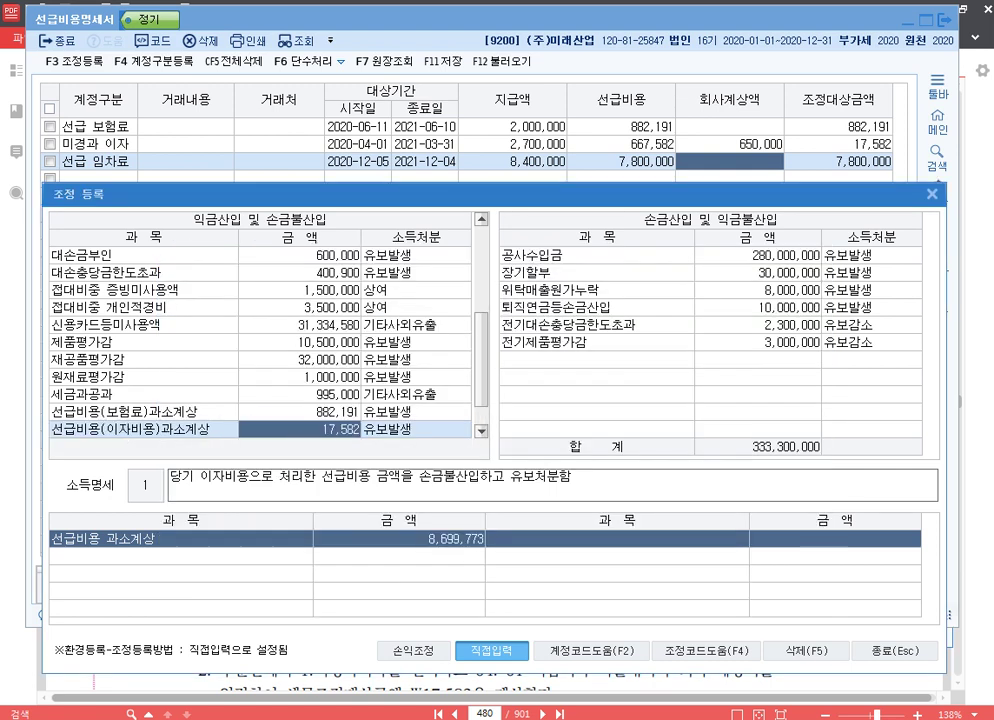
# Step: Add the adjustment 선급비용(임차료)과소계상 of 7,800,000 under 익금산입 및 손금불산입 with 유보발생
pyautogui.press('Return')
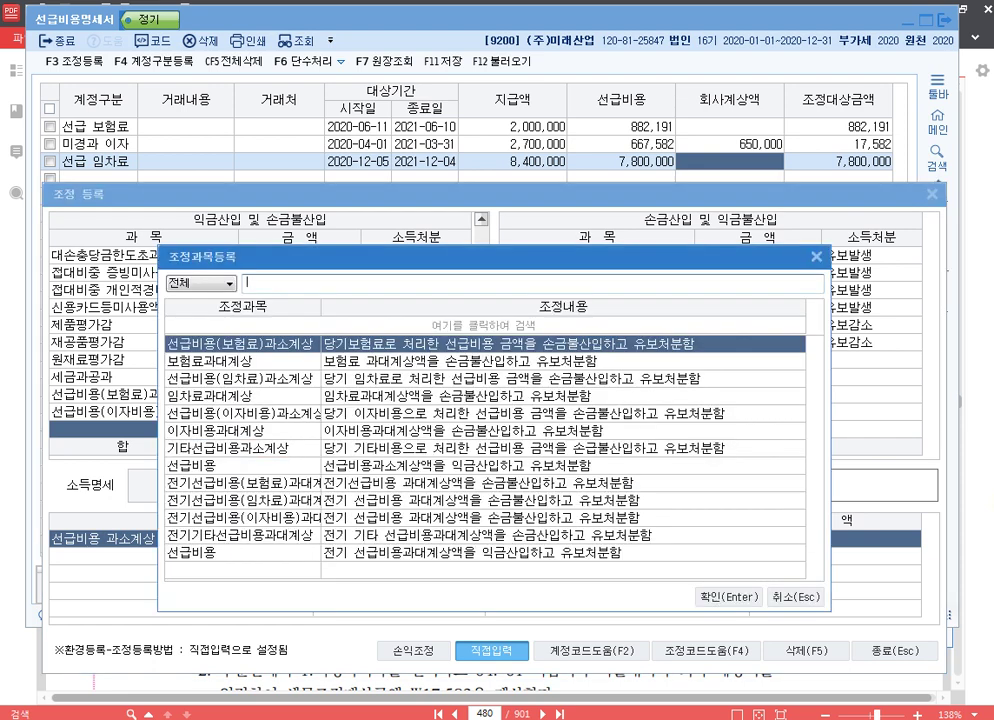
pyautogui.write('임')
pyautogui.press('Return')
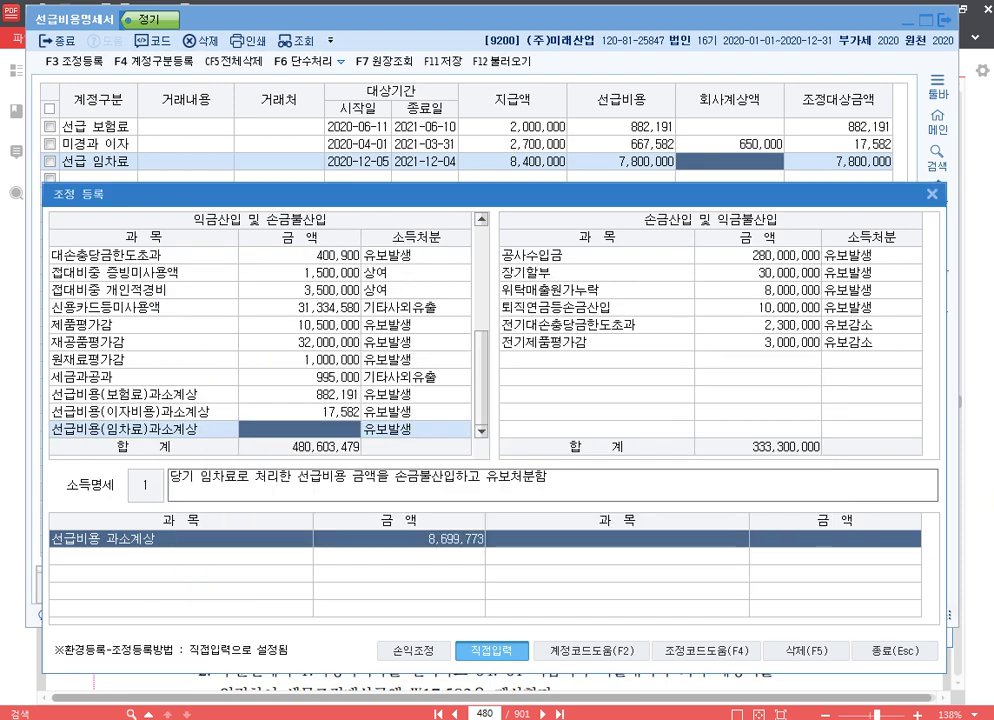
pyautogui.write('7800000')
pyautogui.press('Return')
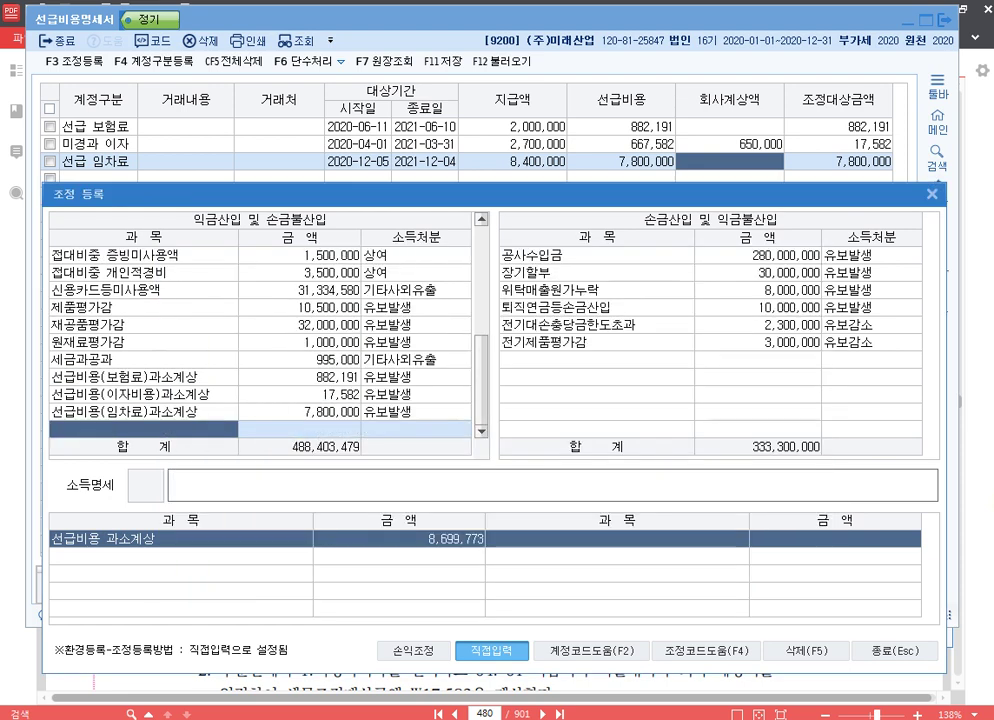
pyautogui.click(143, 411)
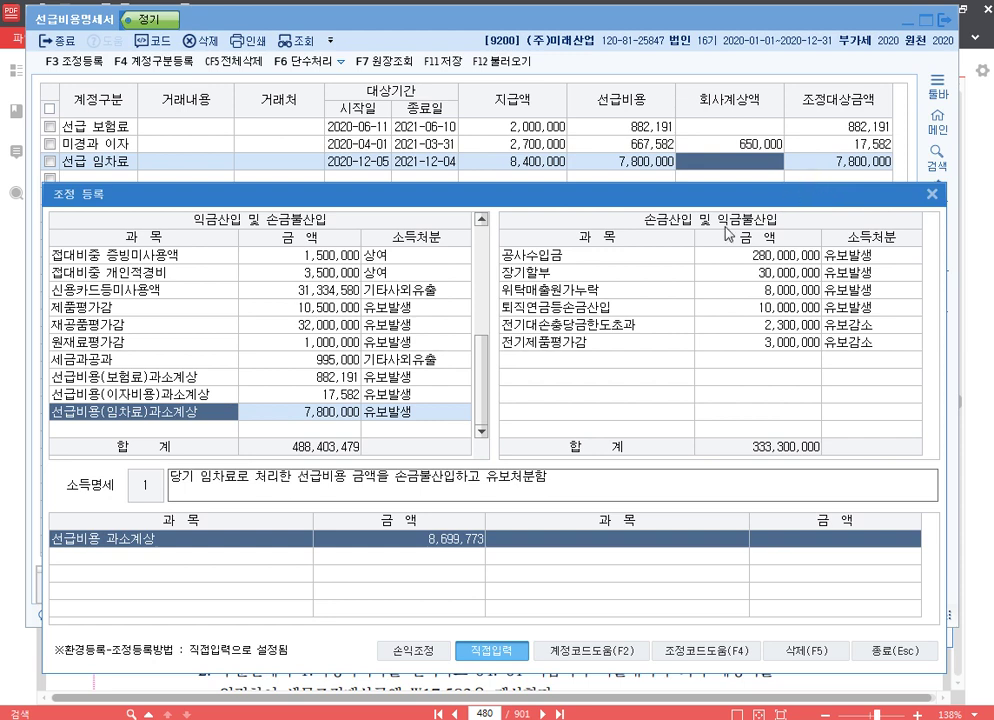
pyautogui.moveTo(649, 195); pyautogui.dragTo(653, 166)
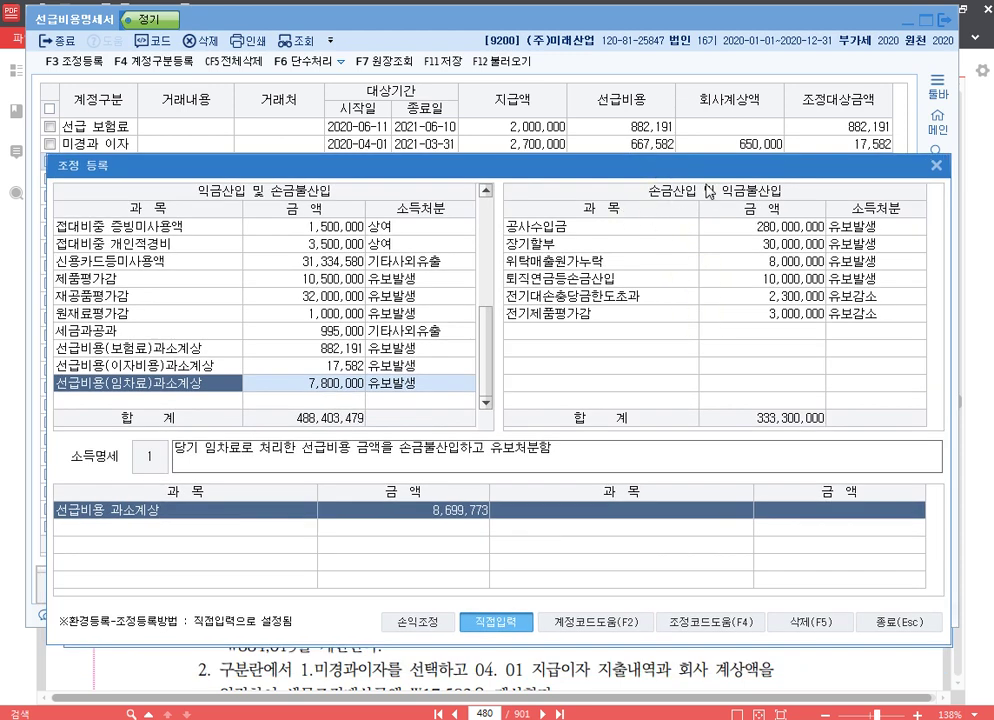
pyautogui.moveTo(734, 168); pyautogui.dragTo(730, 224)
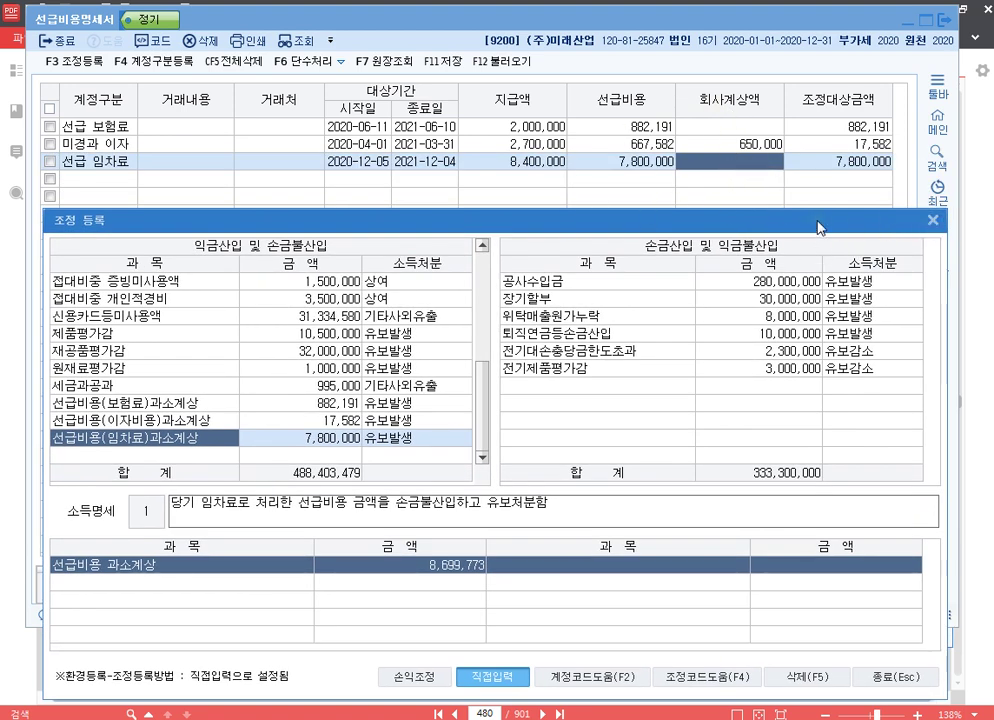
pyautogui.moveTo(821, 224); pyautogui.dragTo(815, 78)
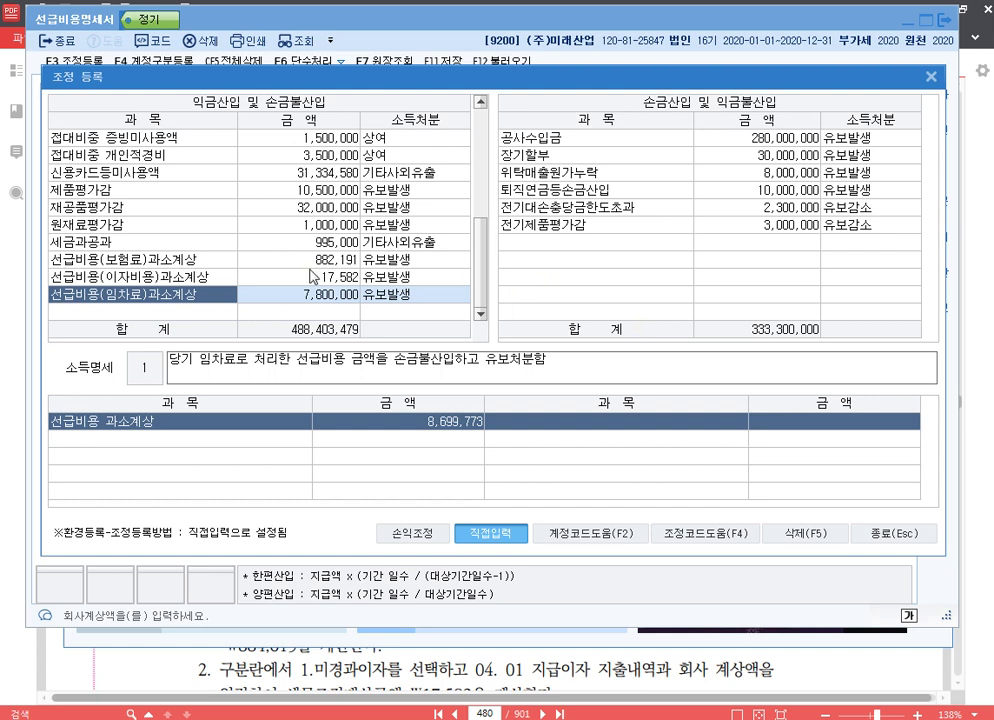
pyautogui.click(595, 246)
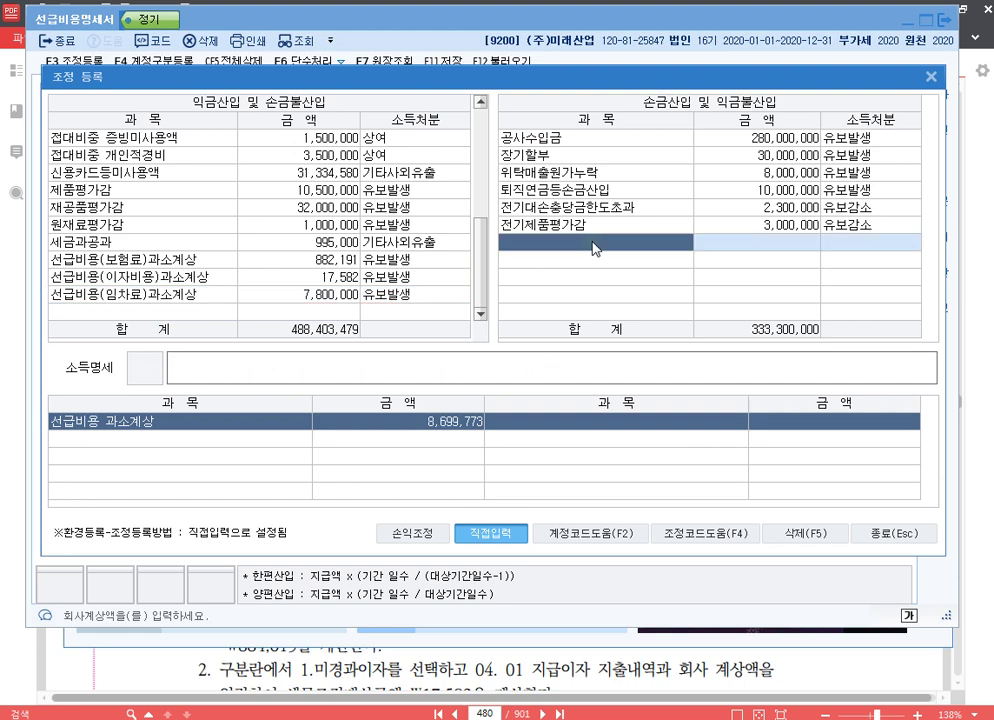
pyautogui.doubleClick(595, 246)
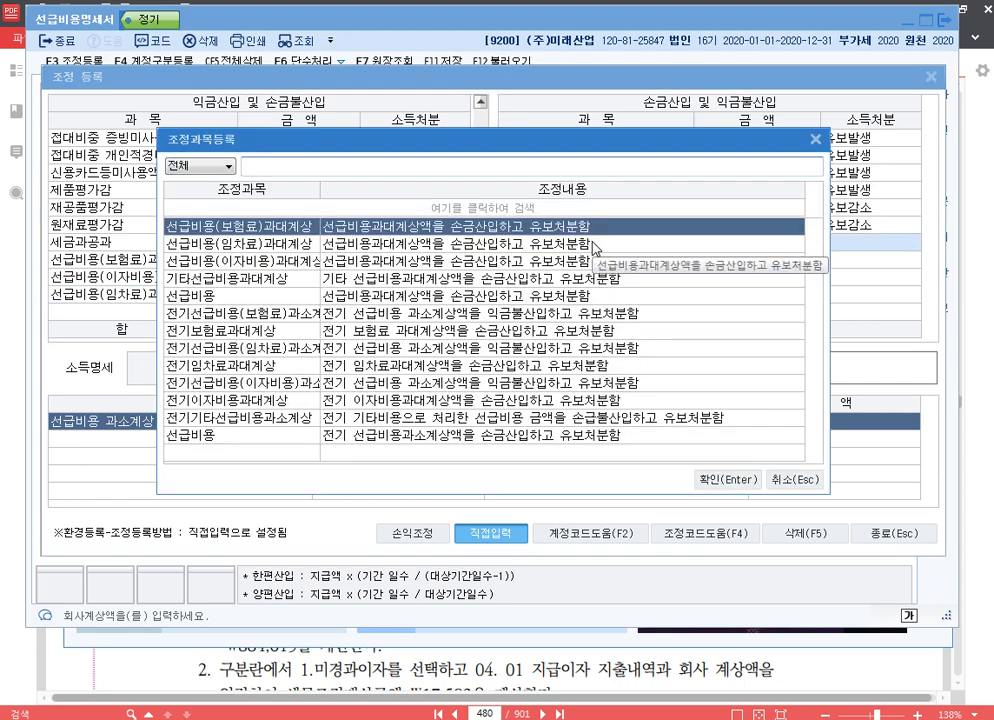
pyautogui.write('보험')
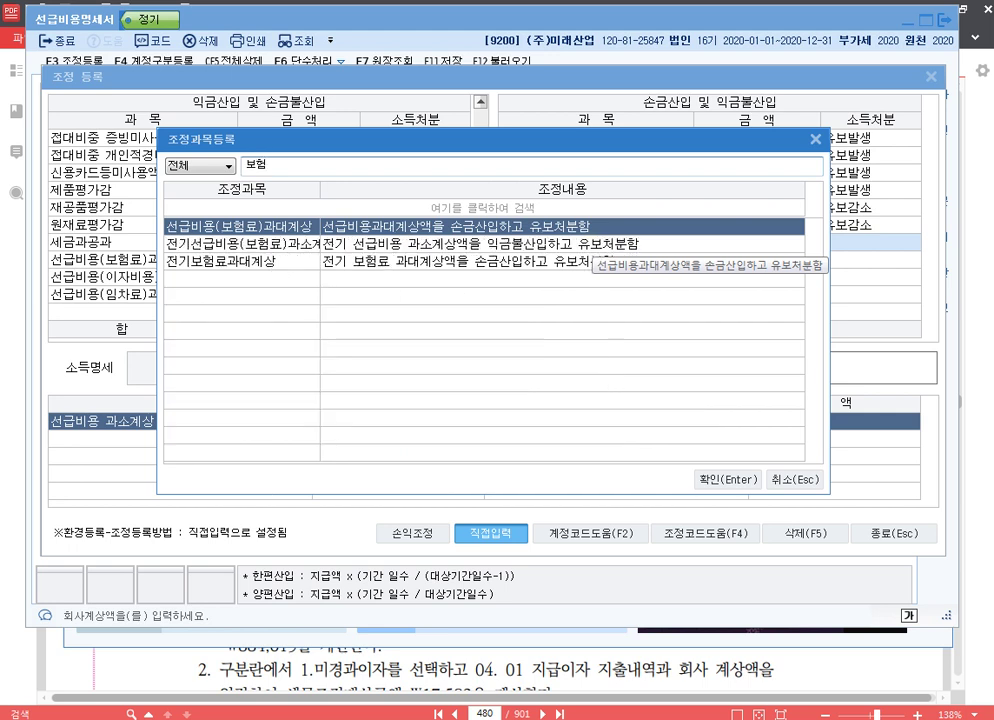
pyautogui.press('Return')
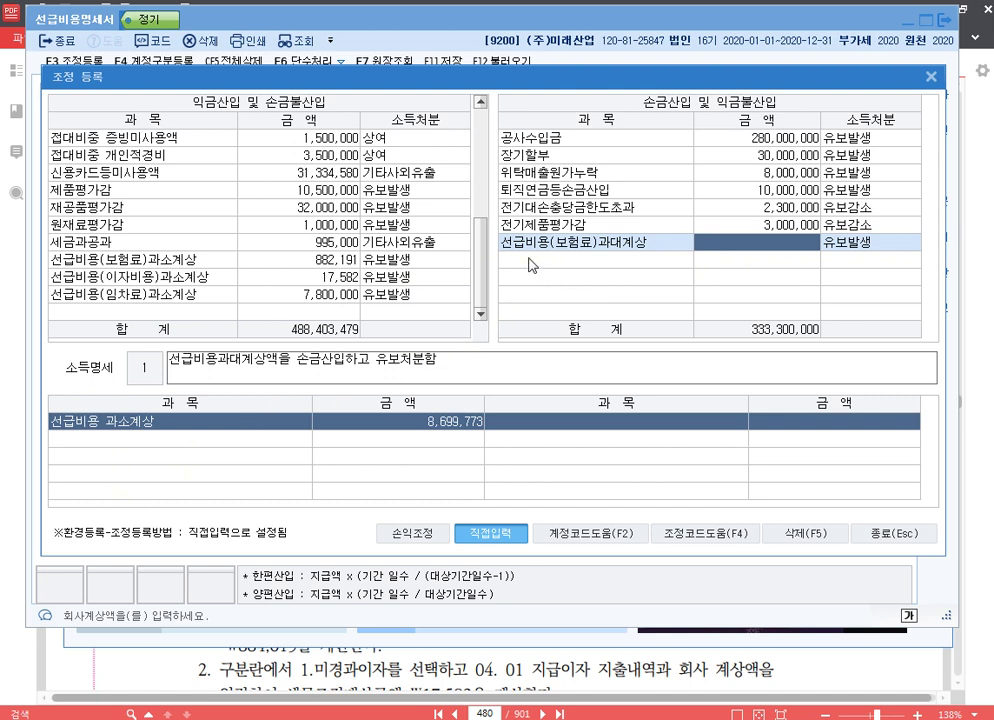
# Step: Leave the adjustment registration, then save the 선급비용명세서 and close it
pyautogui.press('Escape')
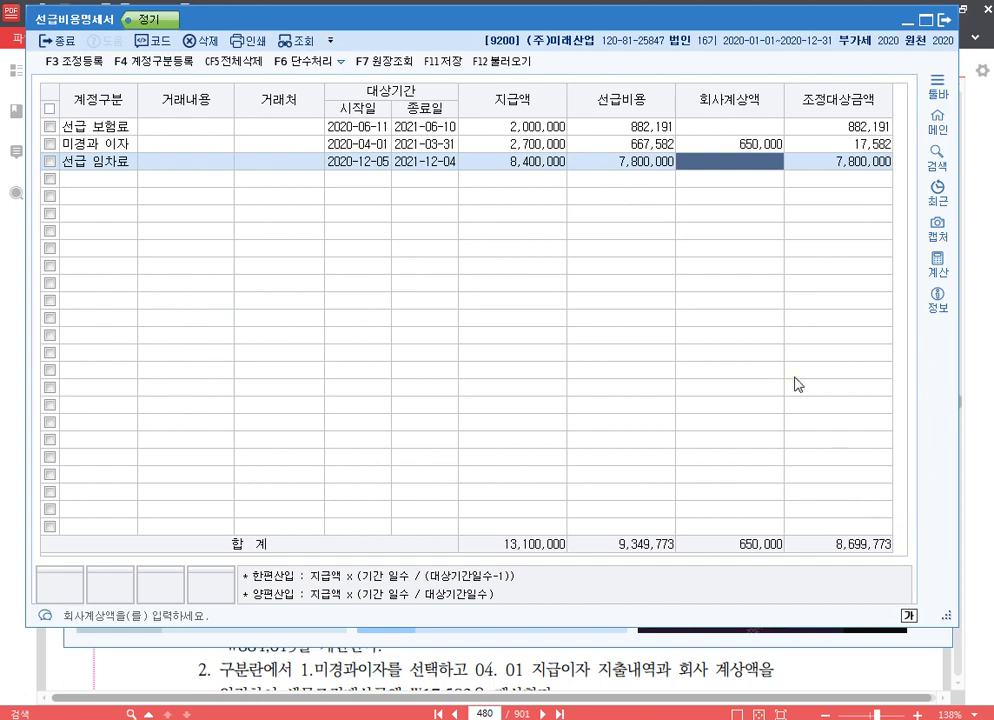
pyautogui.click(447, 61)
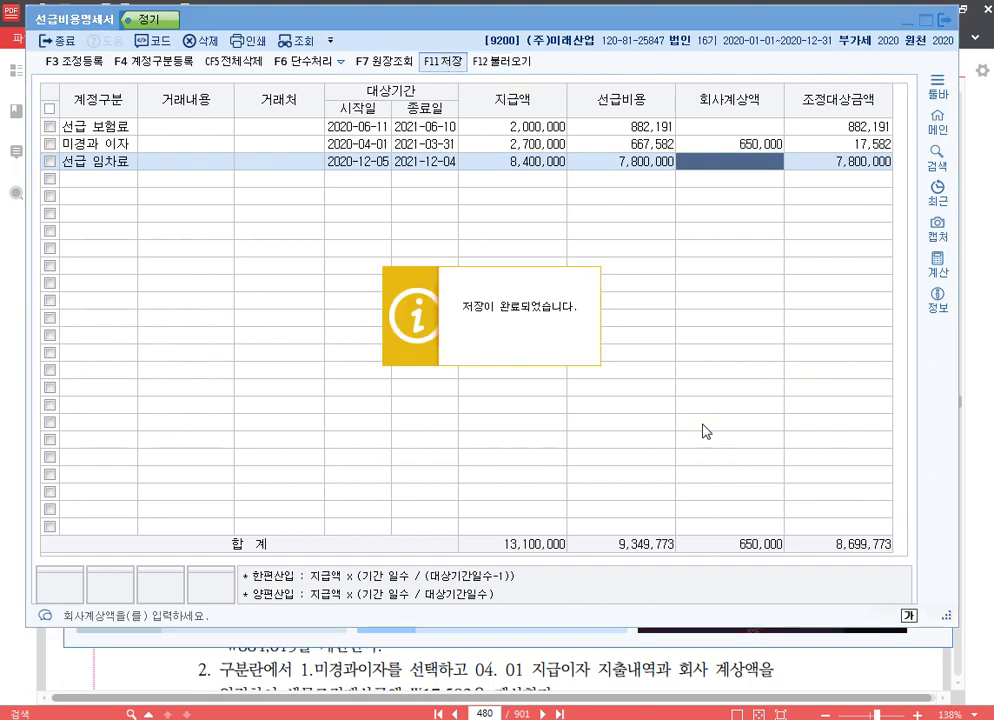
pyautogui.click(944, 28)
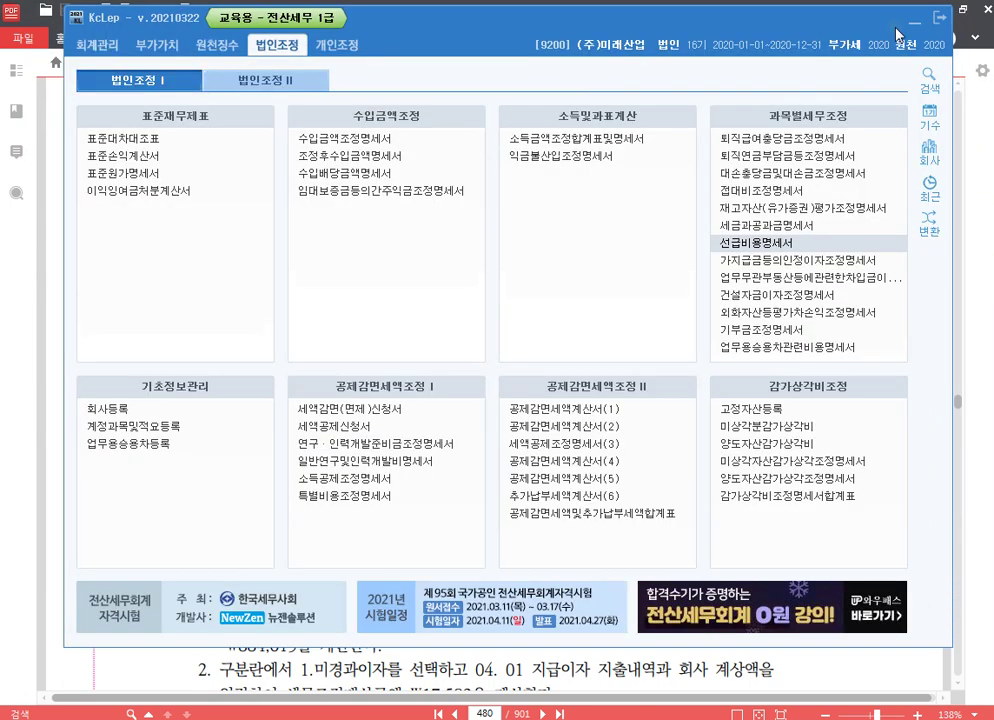
# Step: Open the 가지급금등의인정이자조정명세서 from the 과목별세무조정 group
pyautogui.click(767, 262)
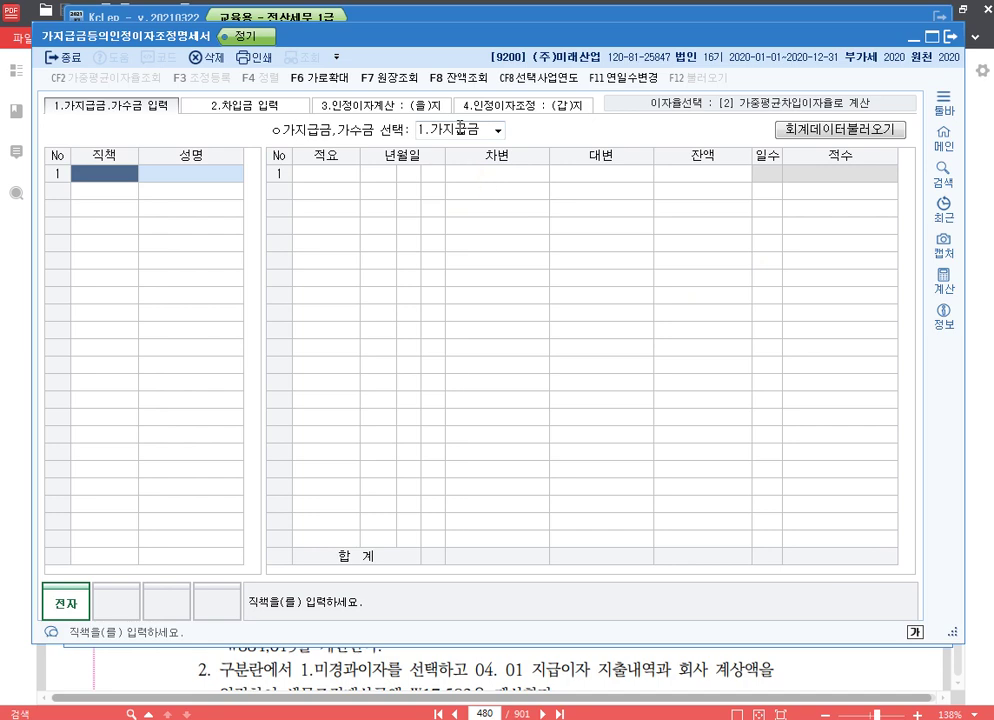
pyautogui.moveTo(467, 47); pyautogui.dragTo(471, 29)
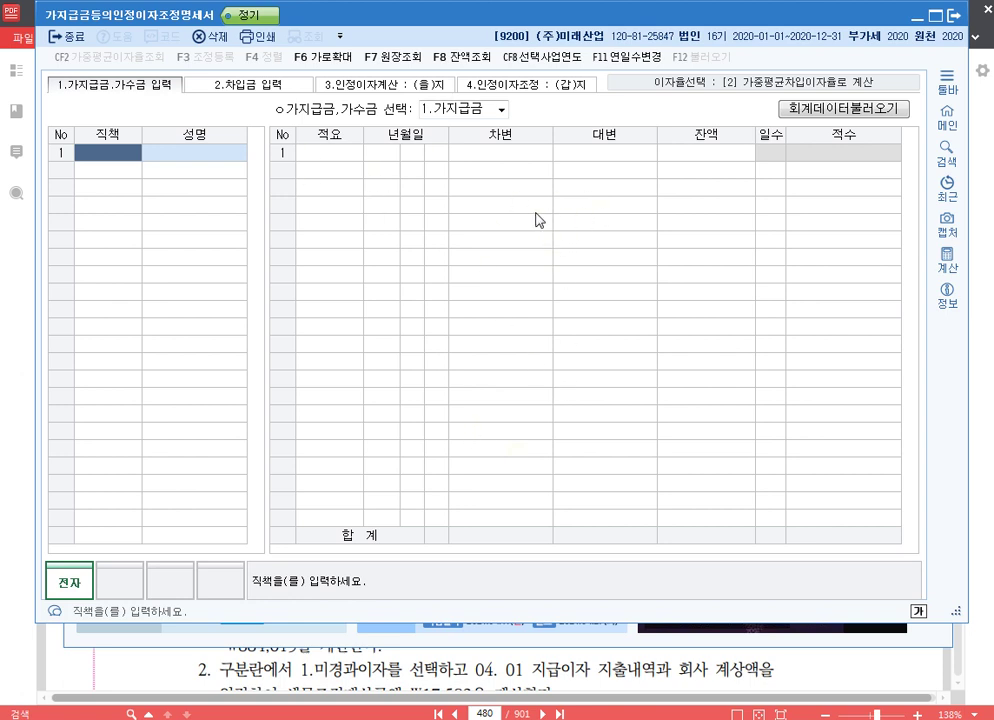
# Step: Examine the entry grids for 가수금 and 가지급금, the 차입금 입력 page and the 인정이자조정 : (갑)지 page
pyautogui.click(502, 109)
pyautogui.click(487, 139)
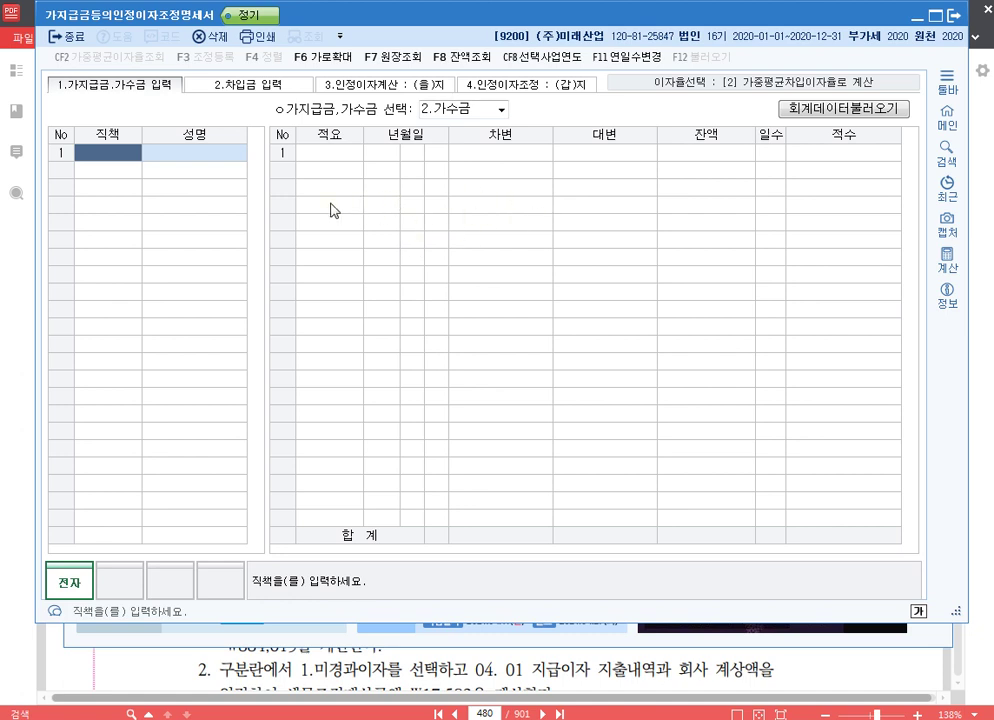
pyautogui.click(501, 109)
pyautogui.click(450, 123)
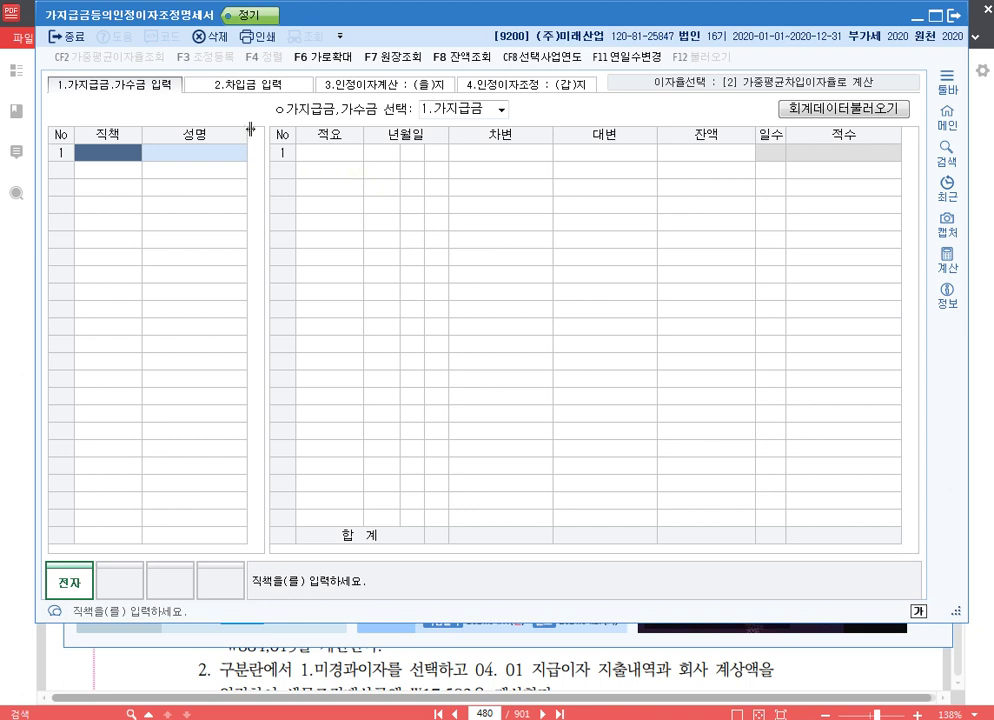
pyautogui.click(265, 85)
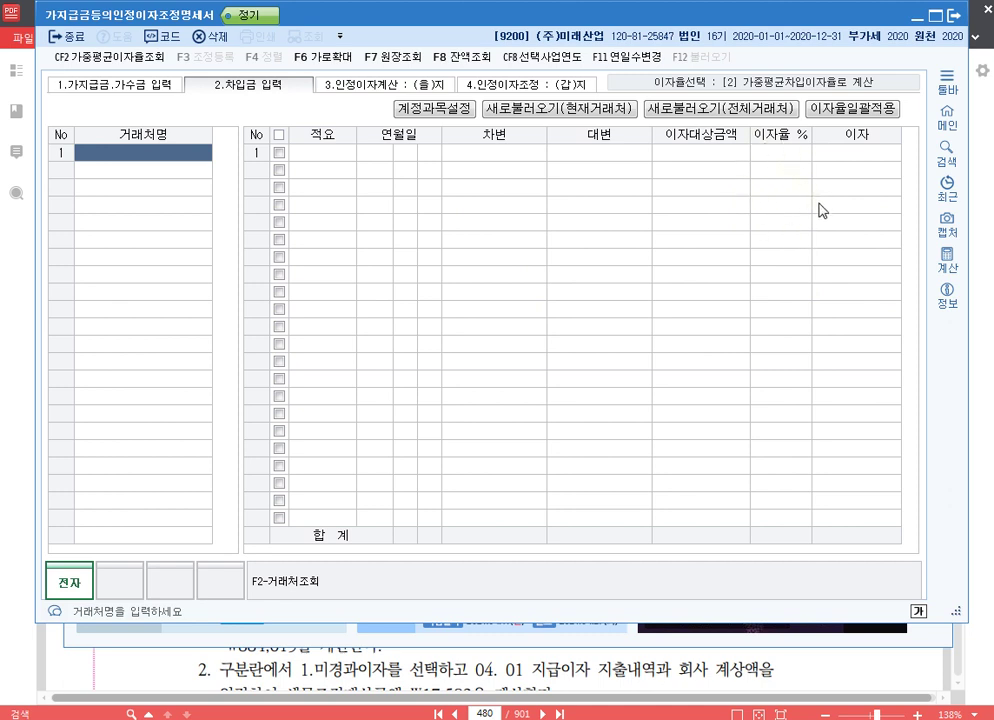
pyautogui.click(492, 86)
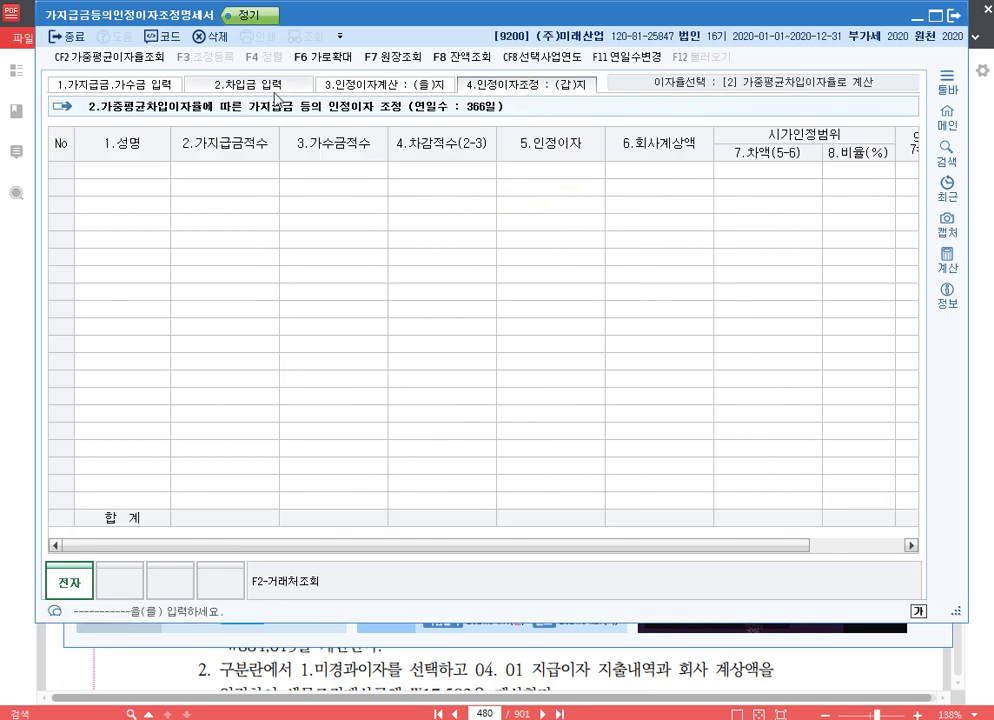
pyautogui.click(301, 88)
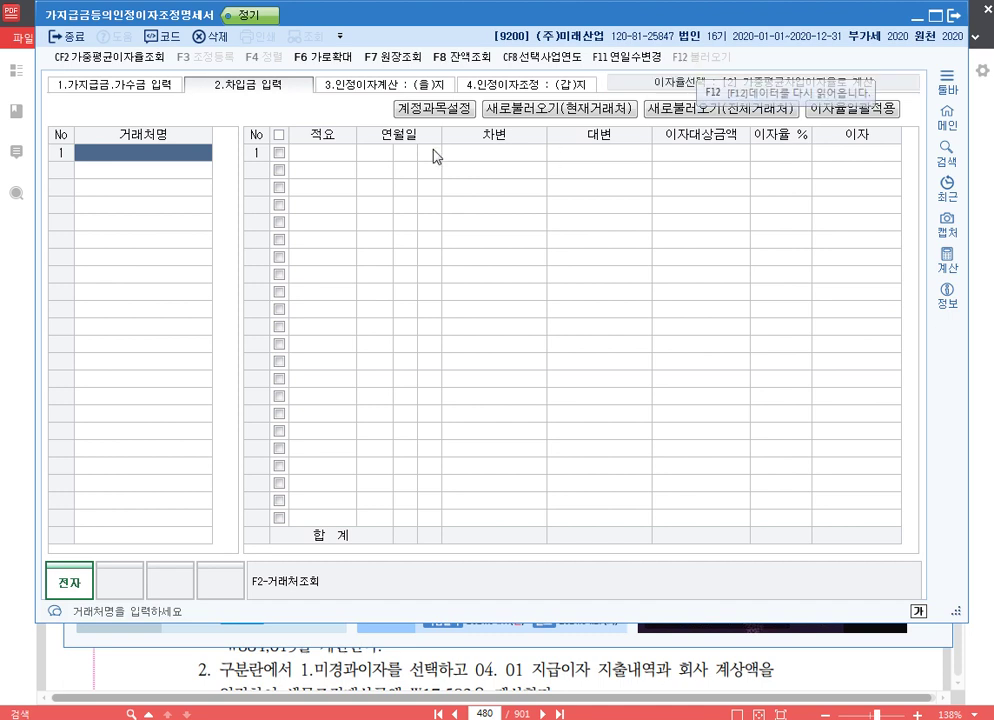
pyautogui.click(518, 86)
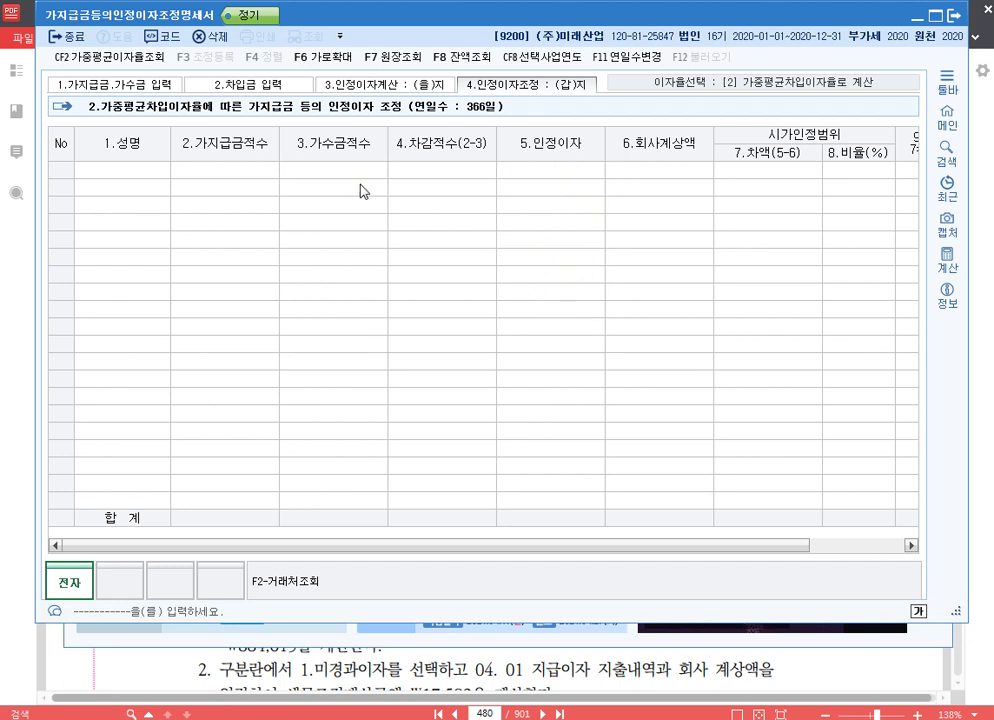
# Step: On the 가지급금.가수금 입력 page, register a person with 직책 대표자 and enter the representative's name
pyautogui.click(105, 84)
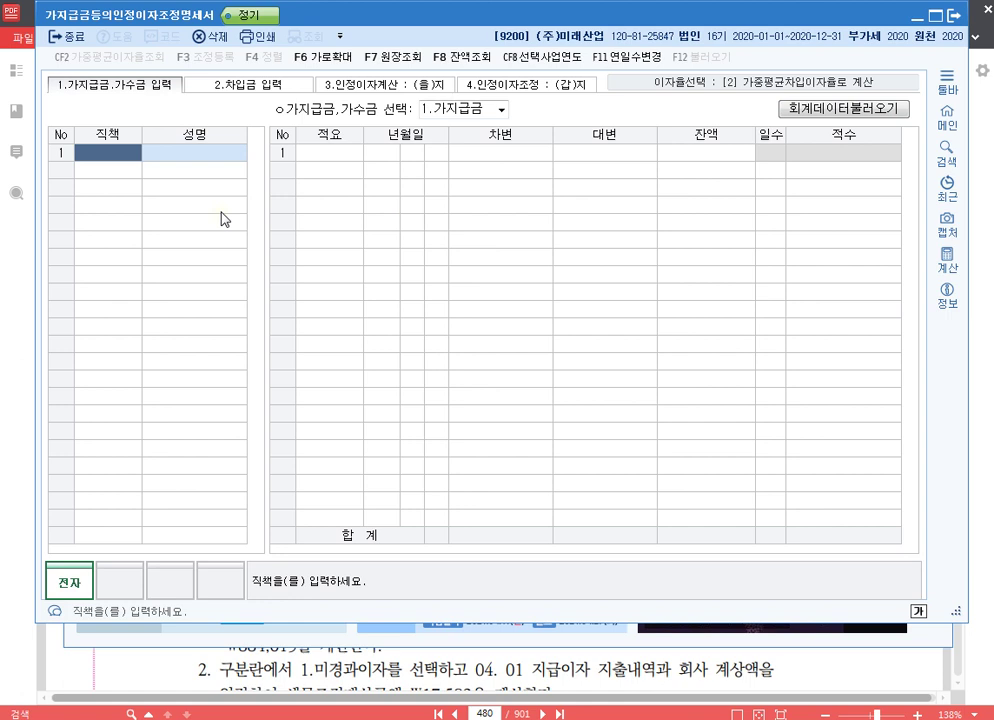
pyautogui.write('대표')
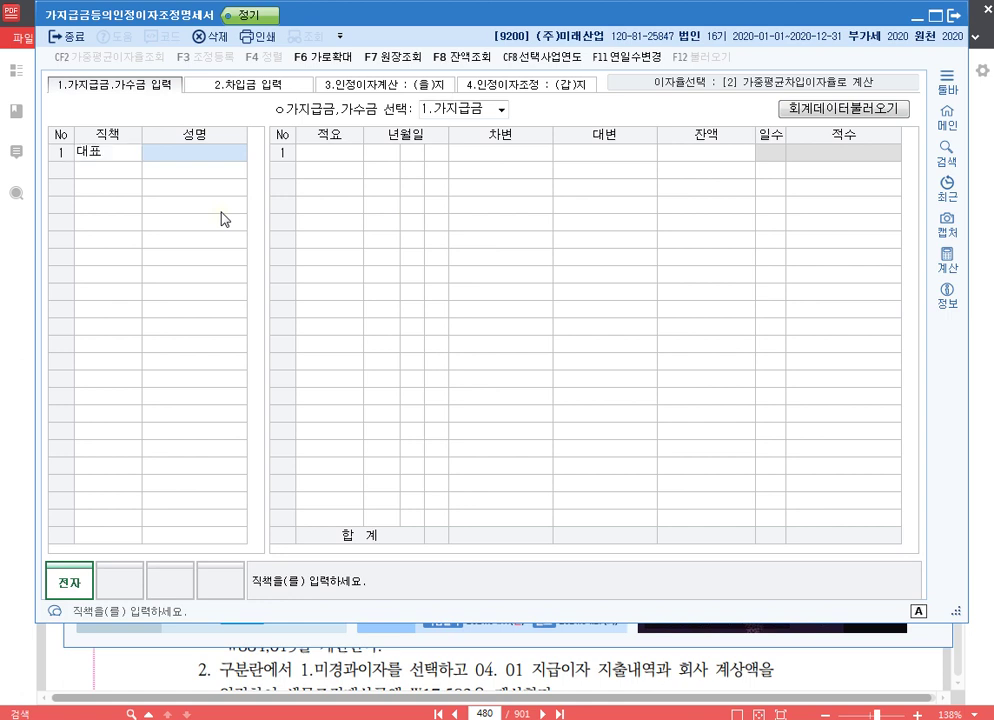
pyautogui.write('자')
pyautogui.press('Return')
pyautogui.write('이미래')
pyautogui.press('Return')
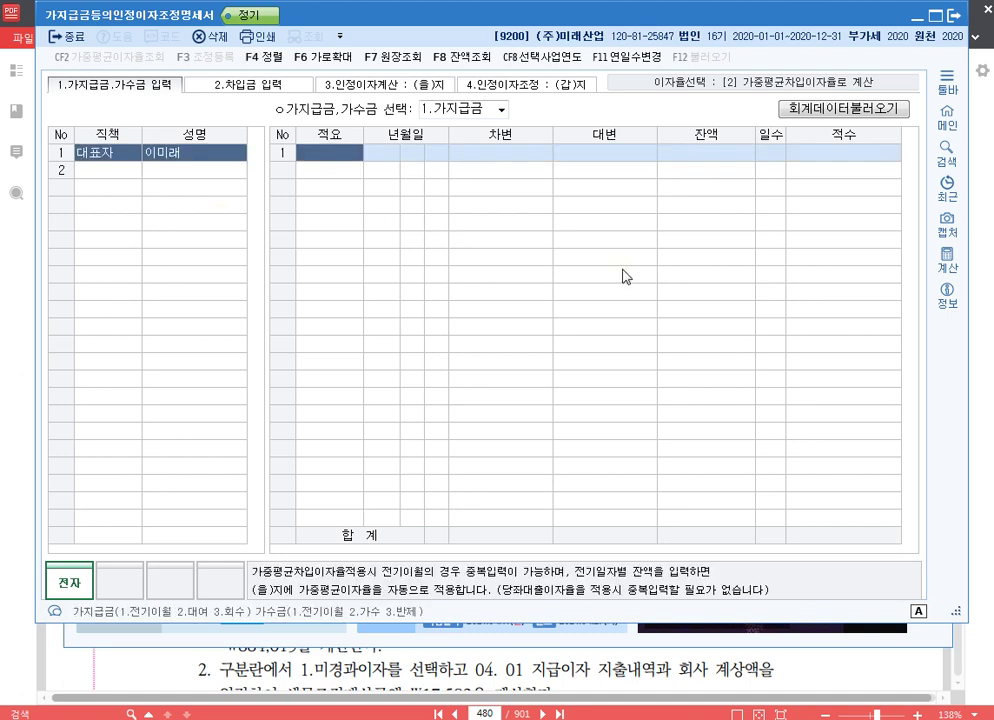
# Step: Record the 대표자's 가지급금 carried forward as 전기이월 dated 2020-1-1 with 차변 20,000,000
pyautogui.write('1')
pyautogui.press('Return')
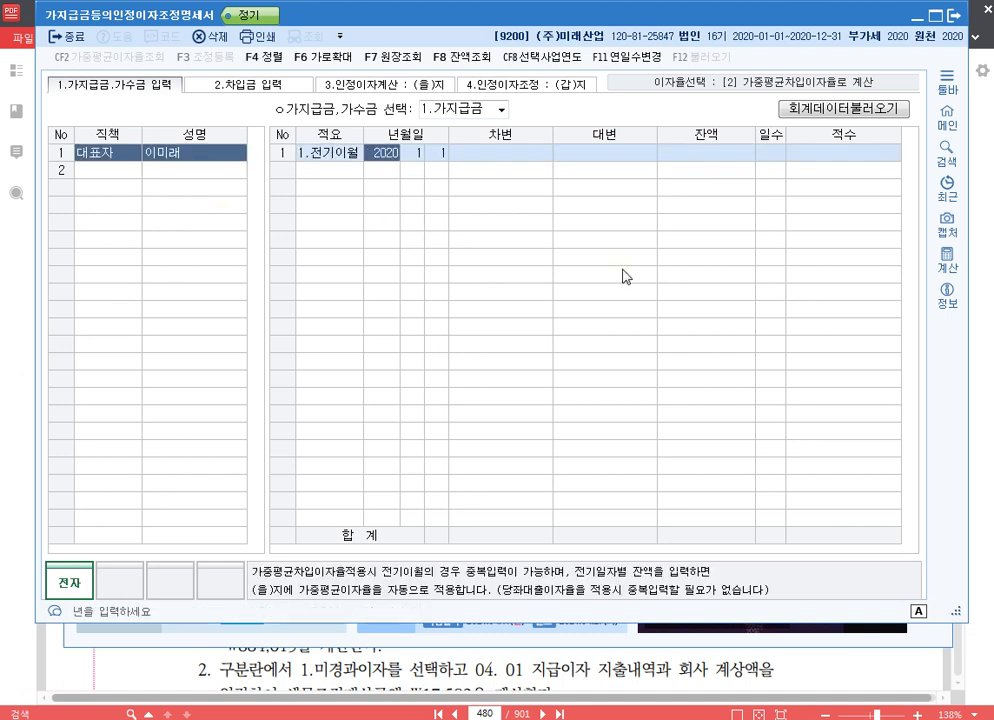
pyautogui.press('Return')
pyautogui.press('Return')
pyautogui.press('Return')
pyautogui.write('20,000,000')
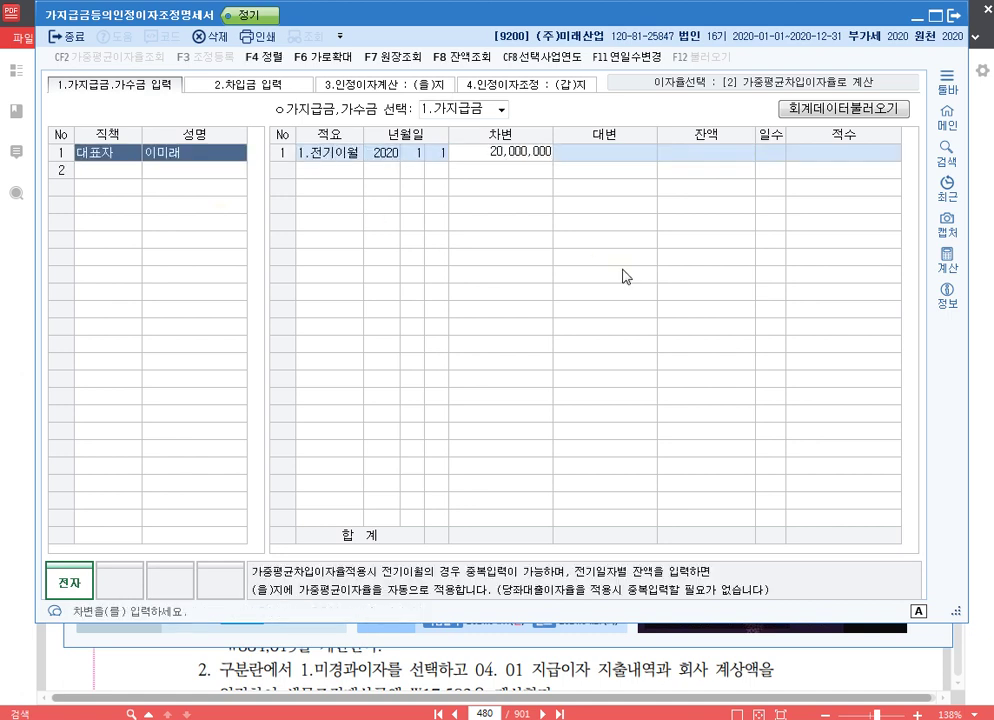
pyautogui.press('Return')
pyautogui.press('Return')
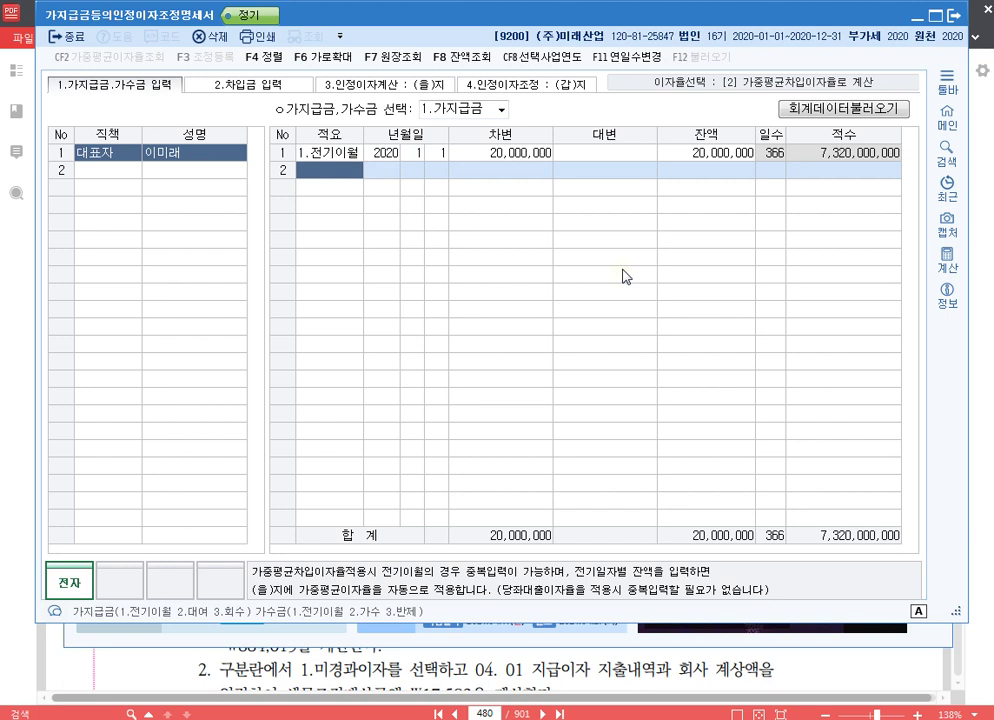
# Step: Add a 회수 entry dated 2020-3-9 with 대변 5,000,000 to the 대표자's 가지급금
pyautogui.write('3')
pyautogui.press('Return')
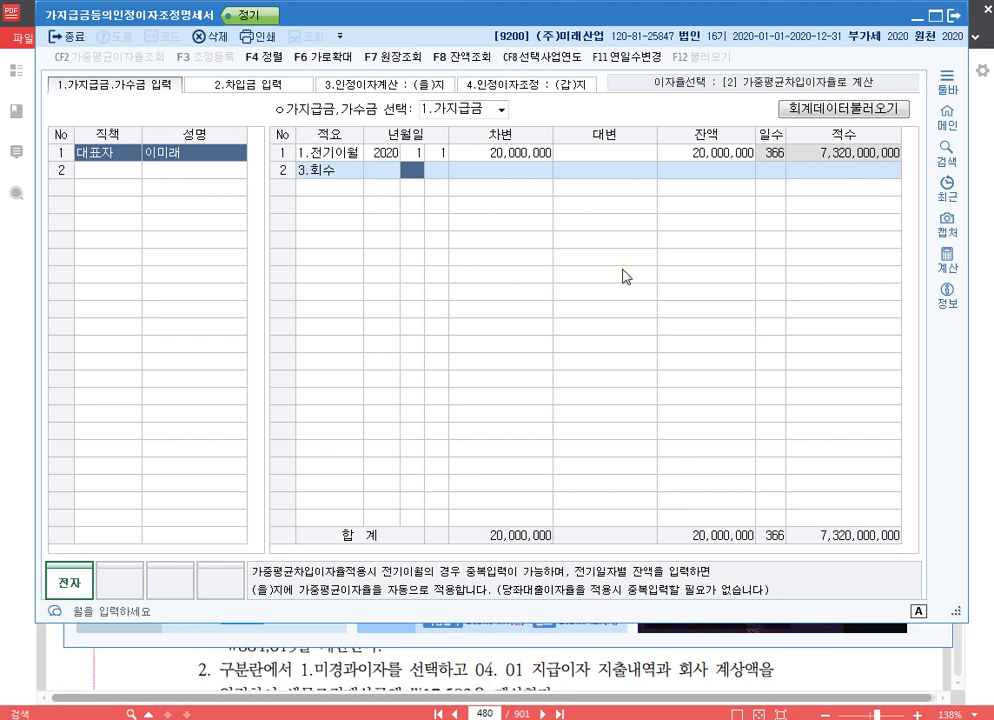
pyautogui.write('3')
pyautogui.press('Return')
pyautogui.write('9')
pyautogui.press('Return')
pyautogui.write('5000000')
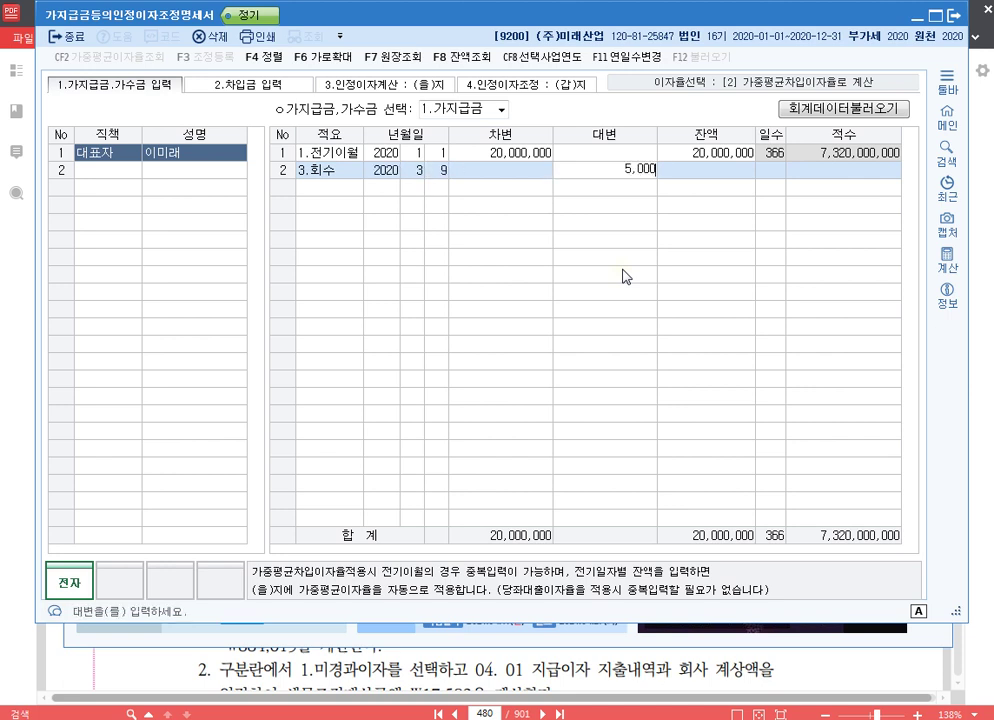
pyautogui.press('Return')
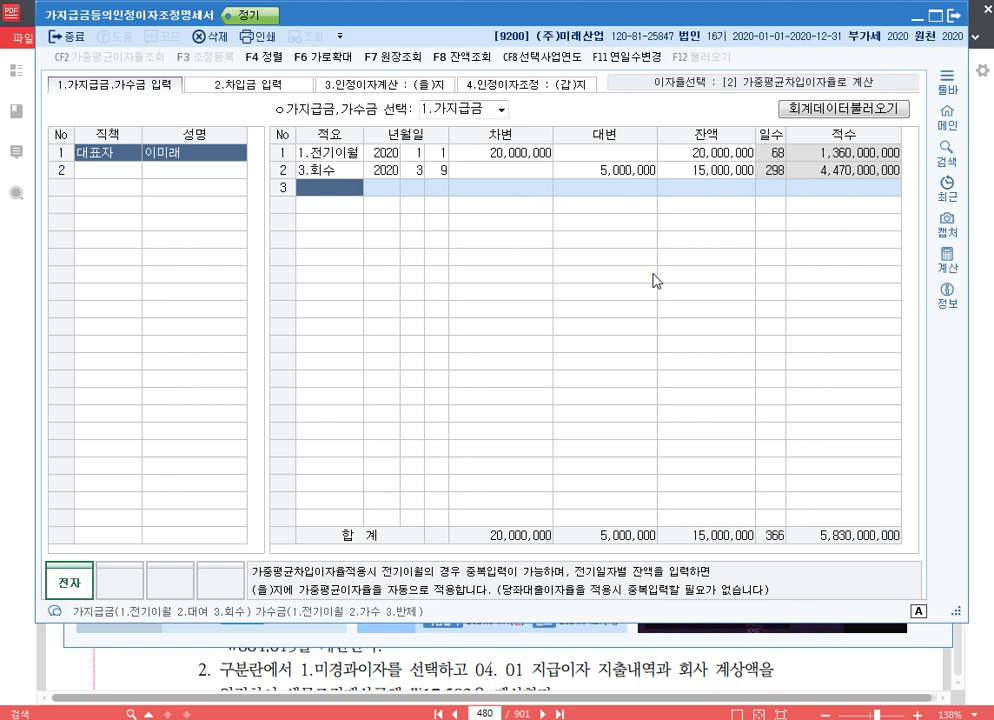
# Step: Add a 대여 entry dated 2020-8-7 with 차변 3,000,000 to the 대표자's 가지급금
pyautogui.write('2')
pyautogui.press('Return')
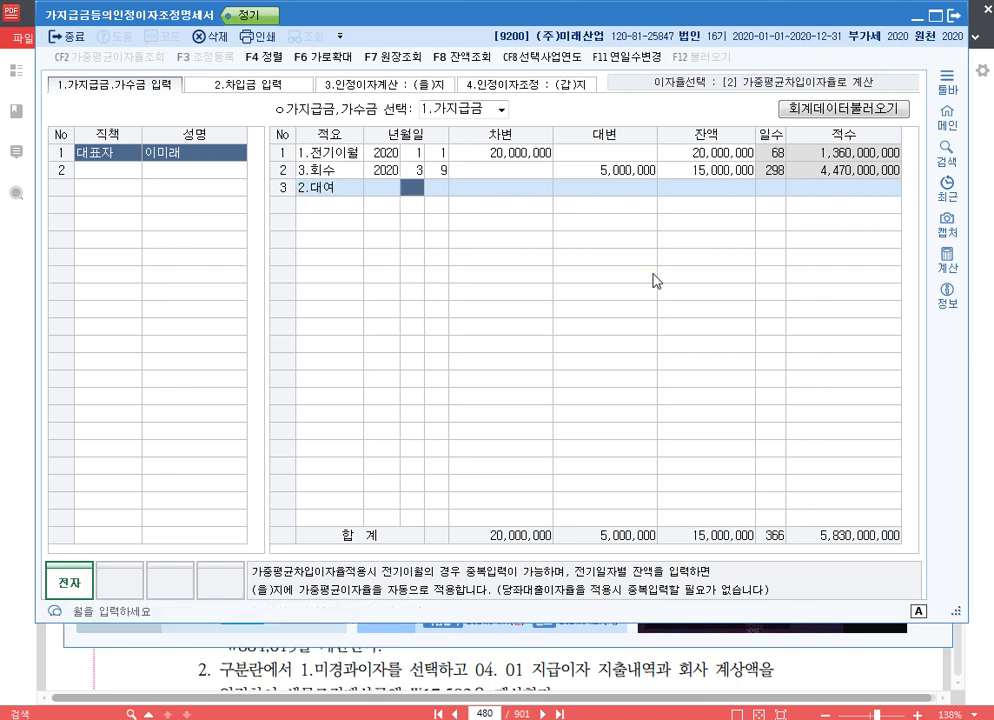
pyautogui.write('8')
pyautogui.press('Return')
pyautogui.write('7')
pyautogui.press('Return')
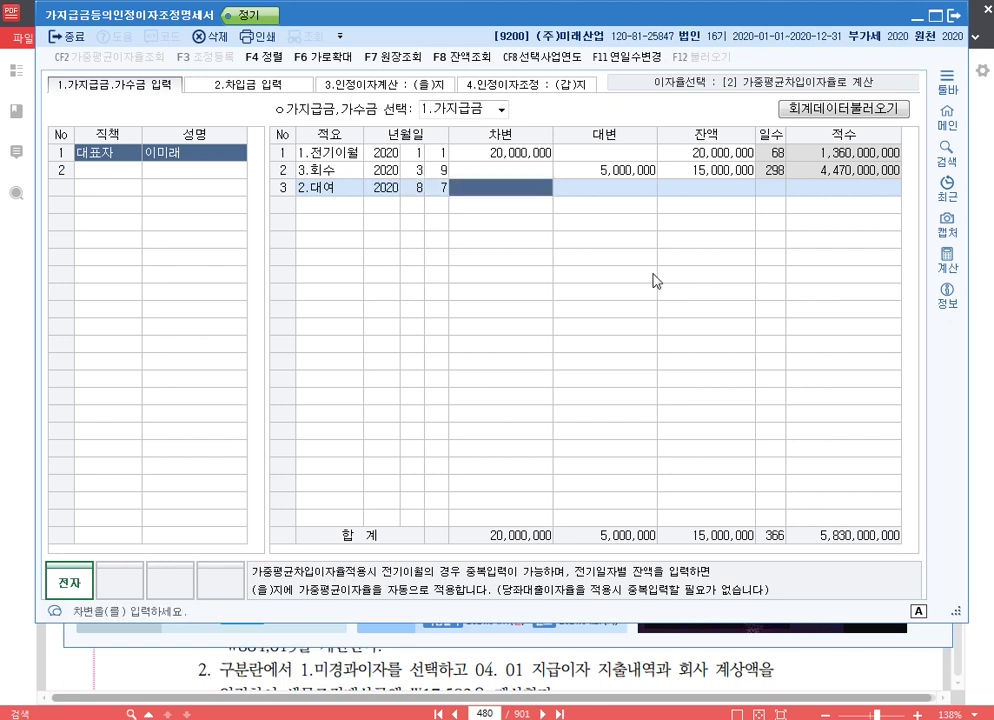
pyautogui.write('3000000')
pyautogui.press('Return')
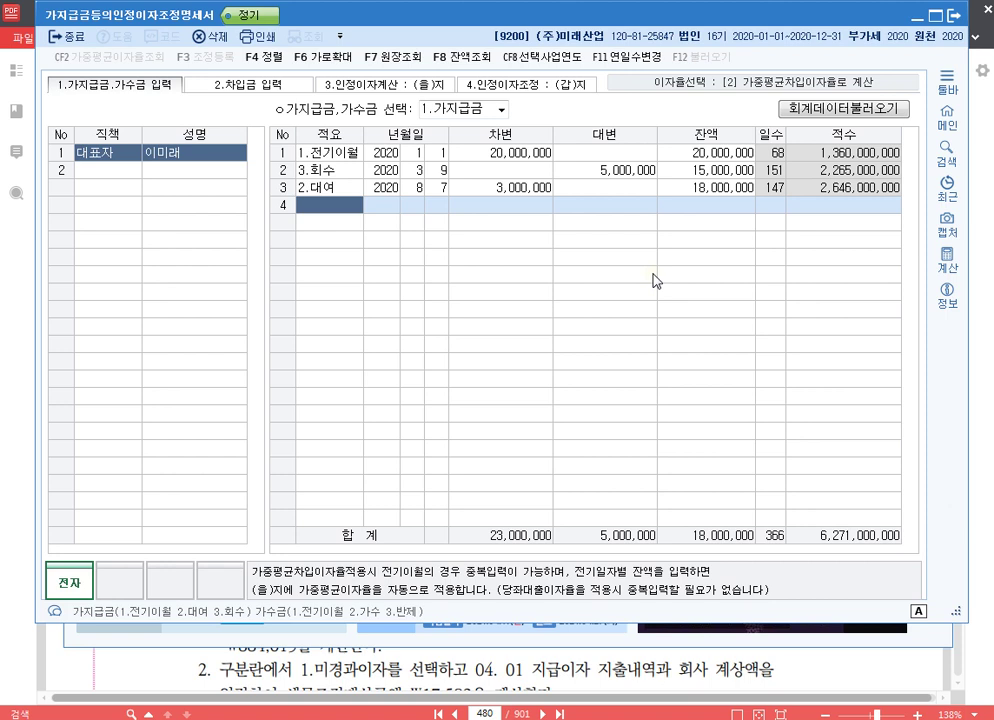
# Step: Register a second party with 직책 특수관계사 and 성명 한강건설
pyautogui.click(120, 172)
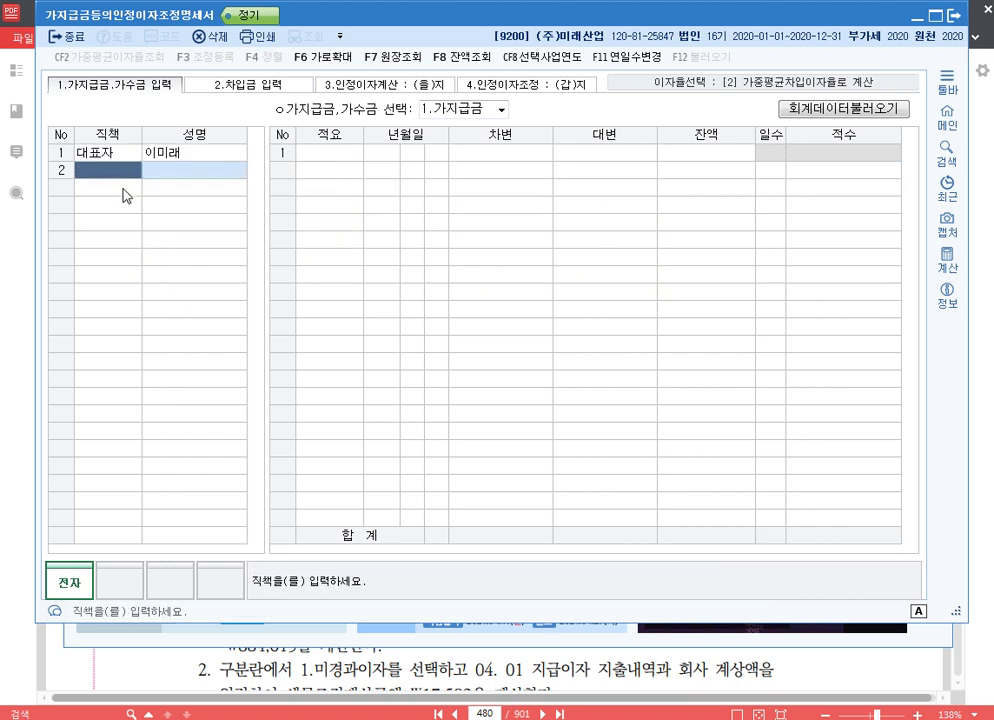
pyautogui.write('특수')
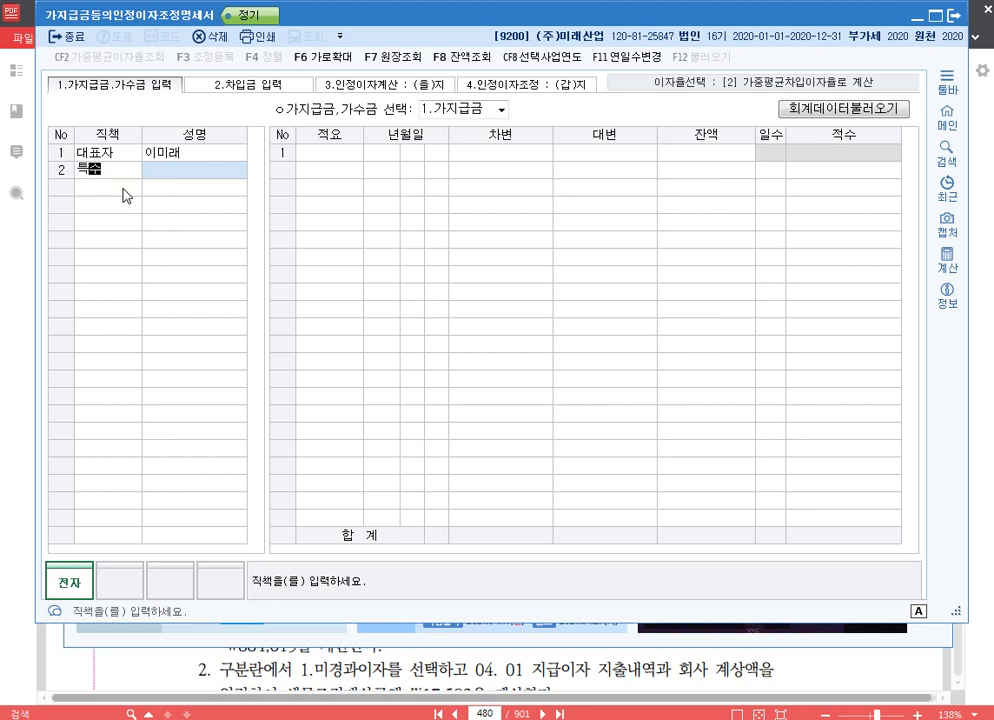
pyautogui.write('관계자')
pyautogui.press('Return')
pyautogui.write('한강ㄱ')
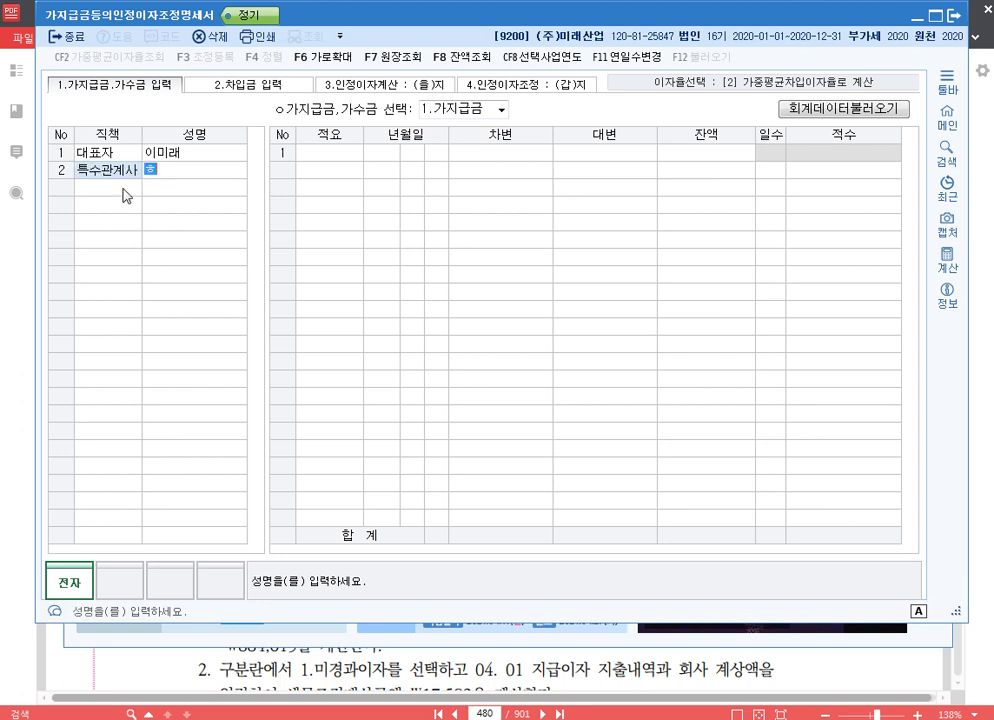
pyautogui.write('건설')
pyautogui.press('Return')
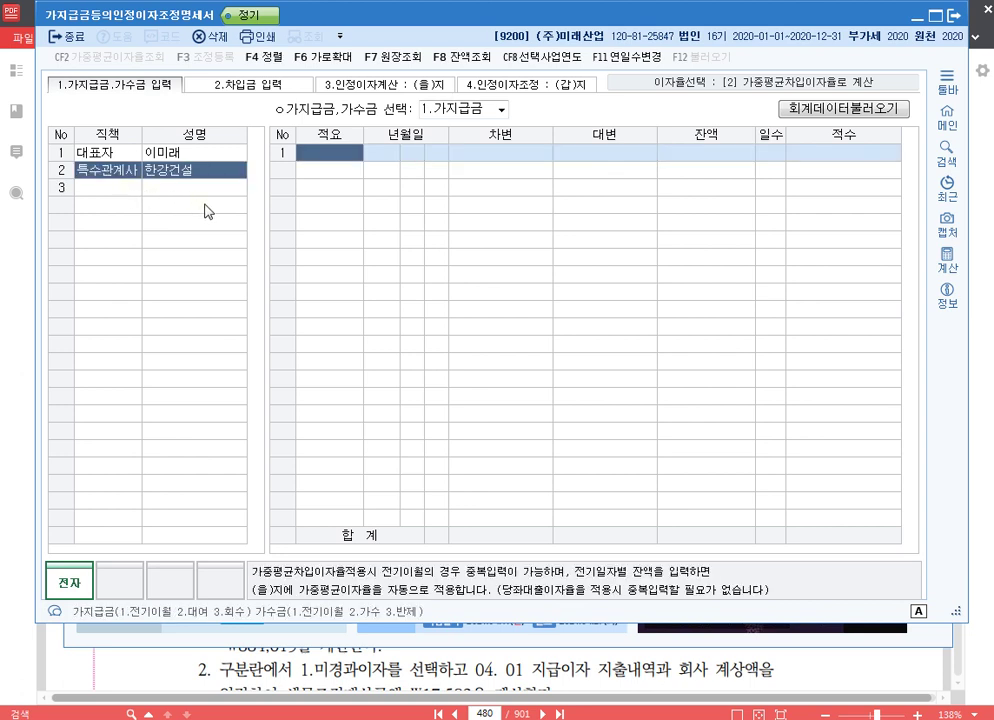
# Step: Record a 대여 entry for 한강건설 dated 2020-2-1 with 차변 5,000,000
pyautogui.write('2')
pyautogui.press('Return')
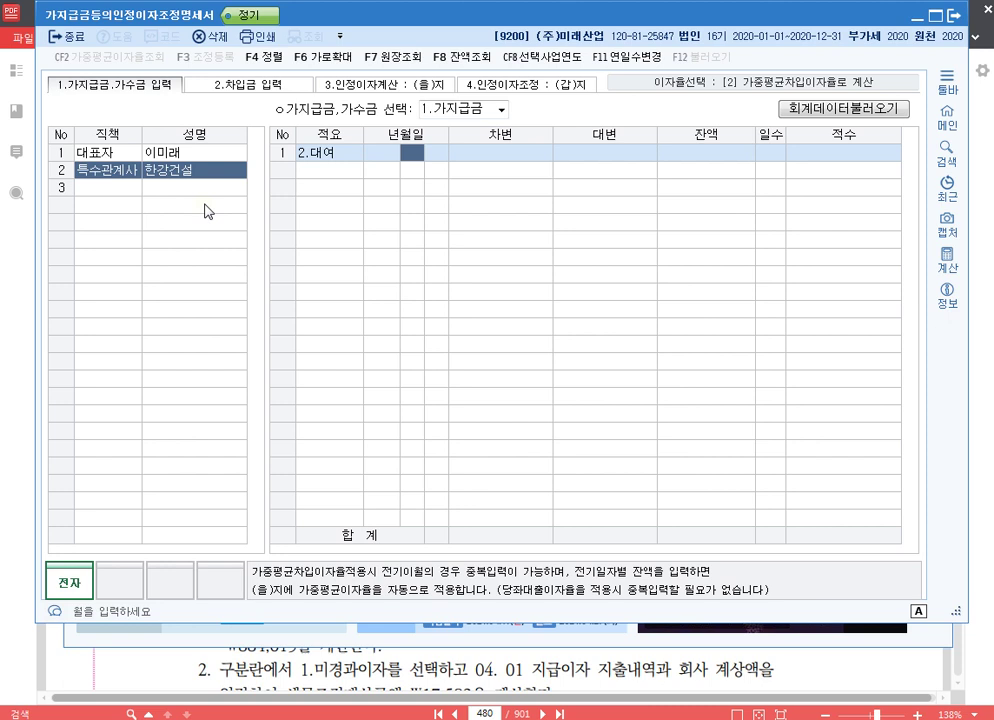
pyautogui.write('2')
pyautogui.press('Return')
pyautogui.write('1')
pyautogui.press('Return')
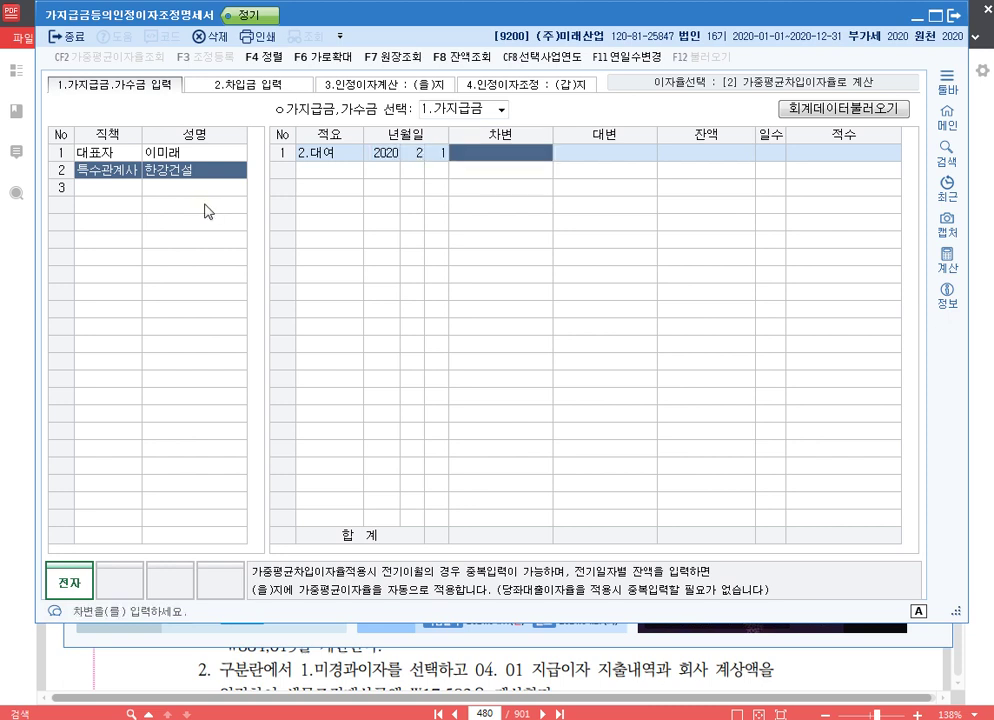
pyautogui.write('5000000')
pyautogui.press('Return')
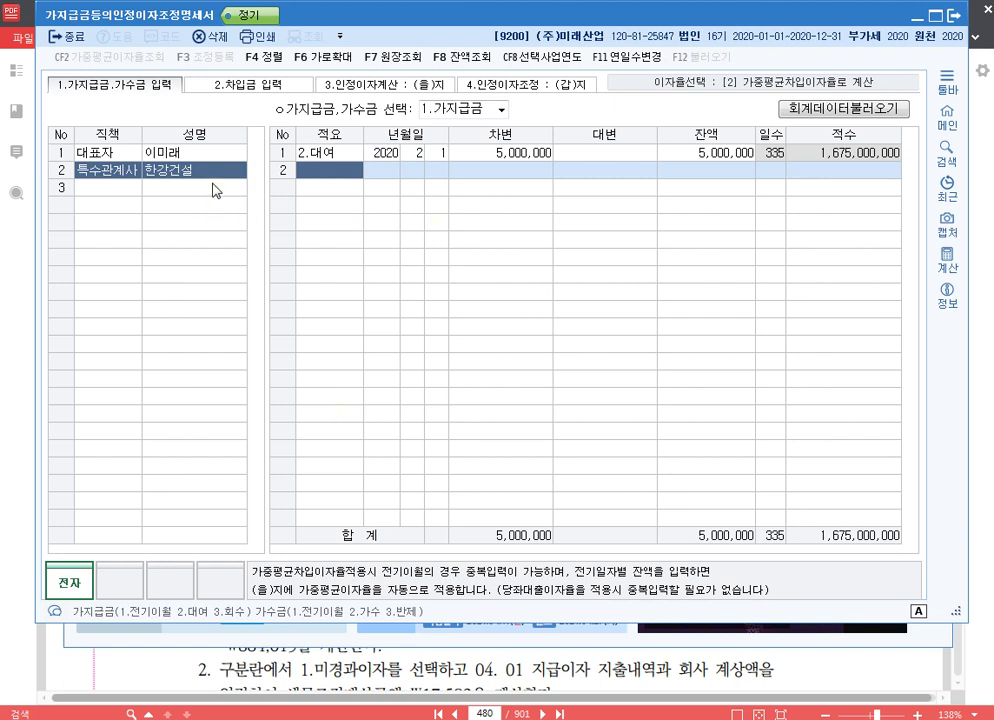
# Step: Switch the 대표자's entries to 2.가수금 and record a 가수 entry dated 2020-4-2 with 대변 5,000,000
pyautogui.click(170, 155)
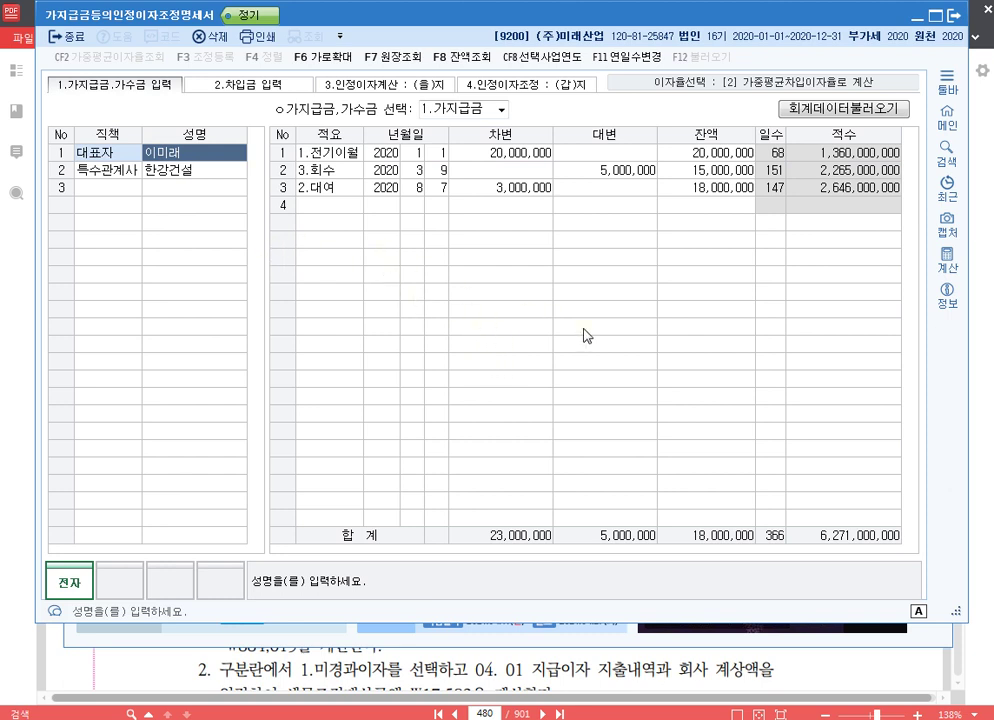
pyautogui.click(501, 110)
pyautogui.click(485, 140)
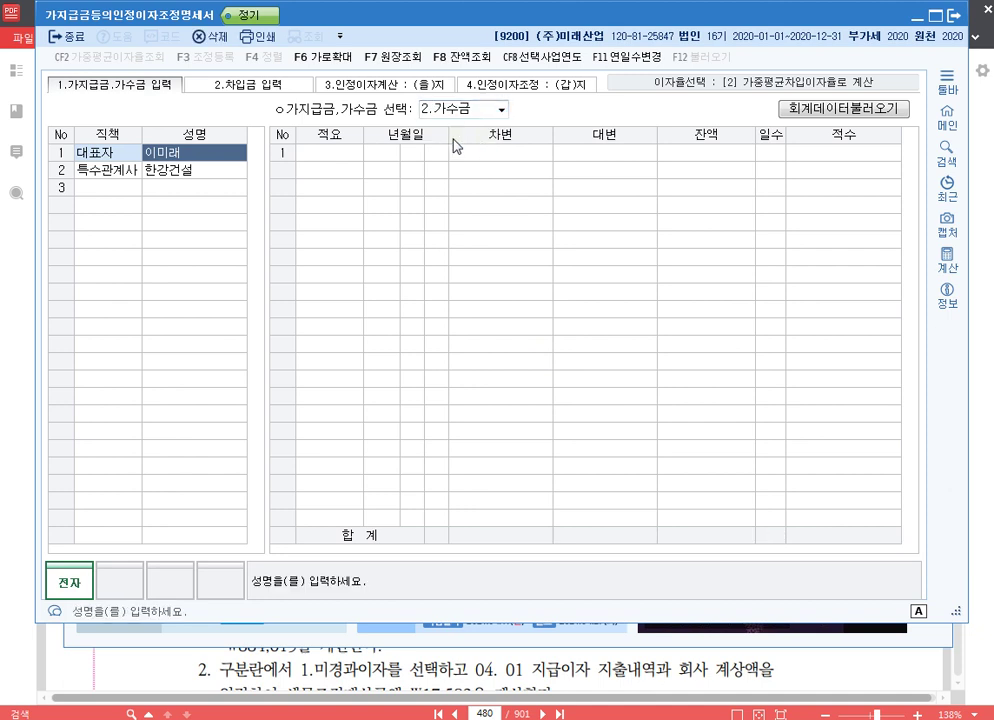
pyautogui.click(330, 155)
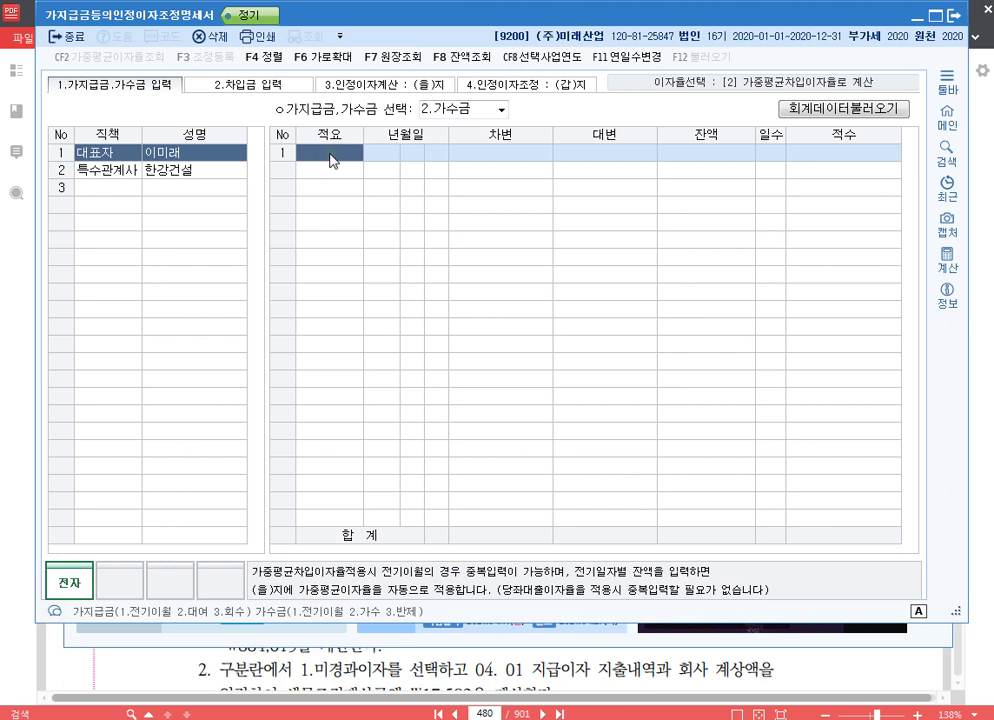
pyautogui.write('2')
pyautogui.press('Return')
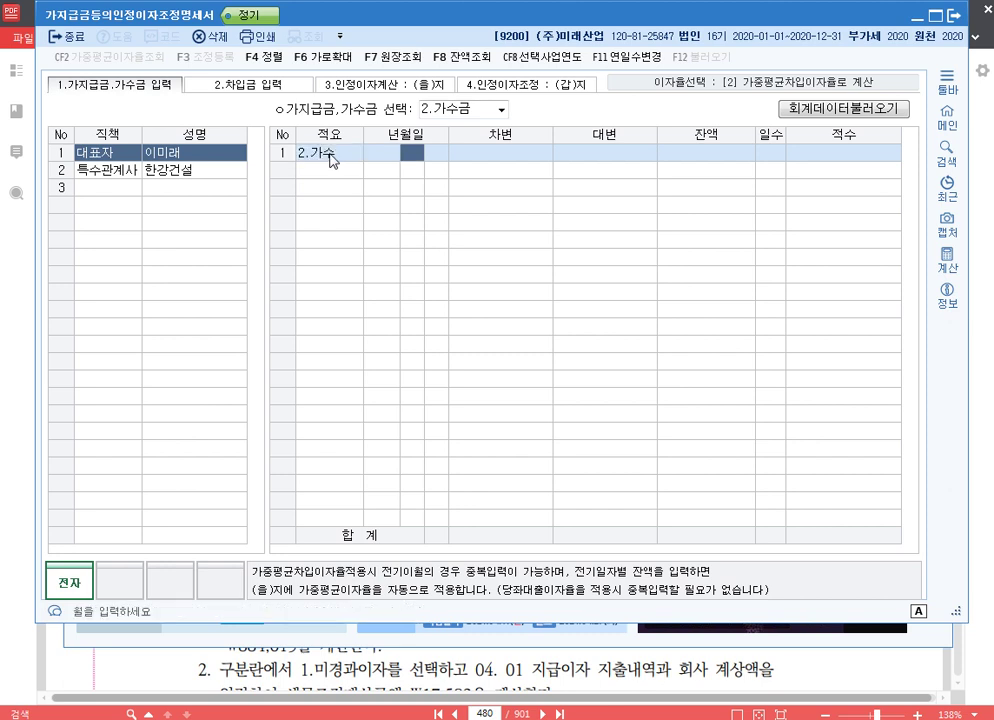
pyautogui.write('4')
pyautogui.press('Return')
pyautogui.write('2')
pyautogui.press('Return')
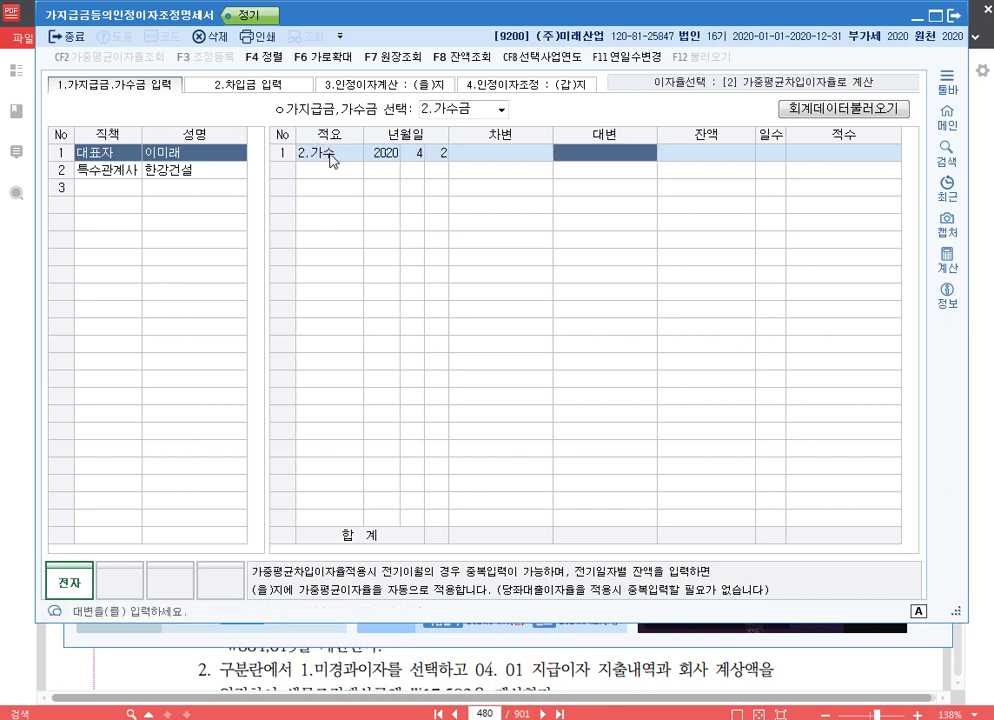
pyautogui.write('5000000')
pyautogui.press('Return')
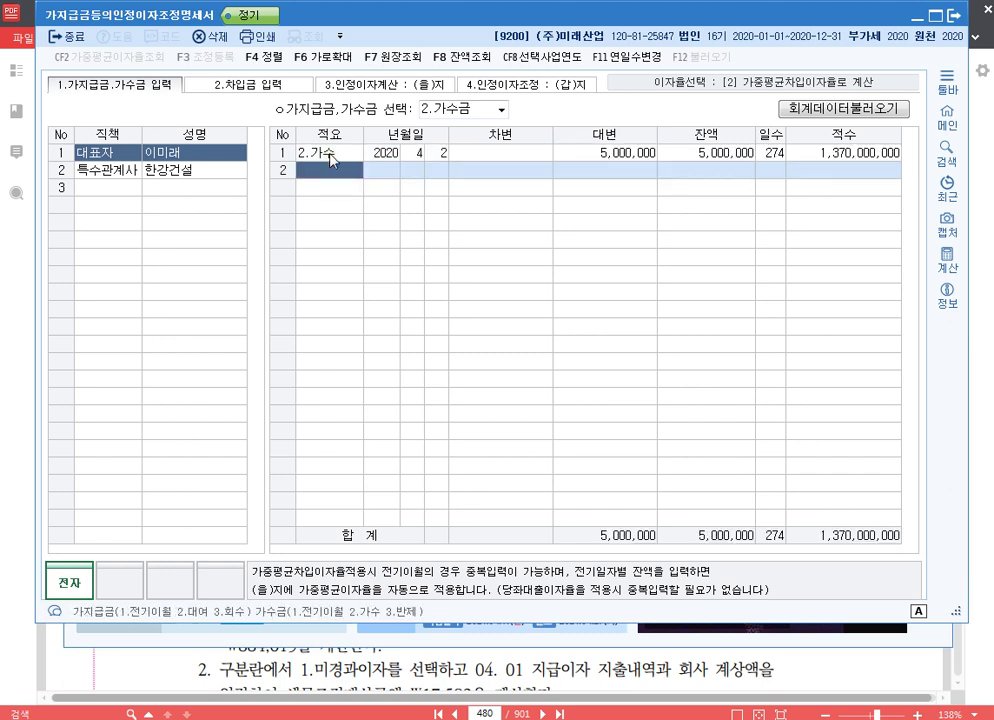
# Step: Add a 반제 entry dated 2020-6-19 with 차변 2,500,000 to the 대표자's 가수금
pyautogui.write('3')
pyautogui.press('Return')
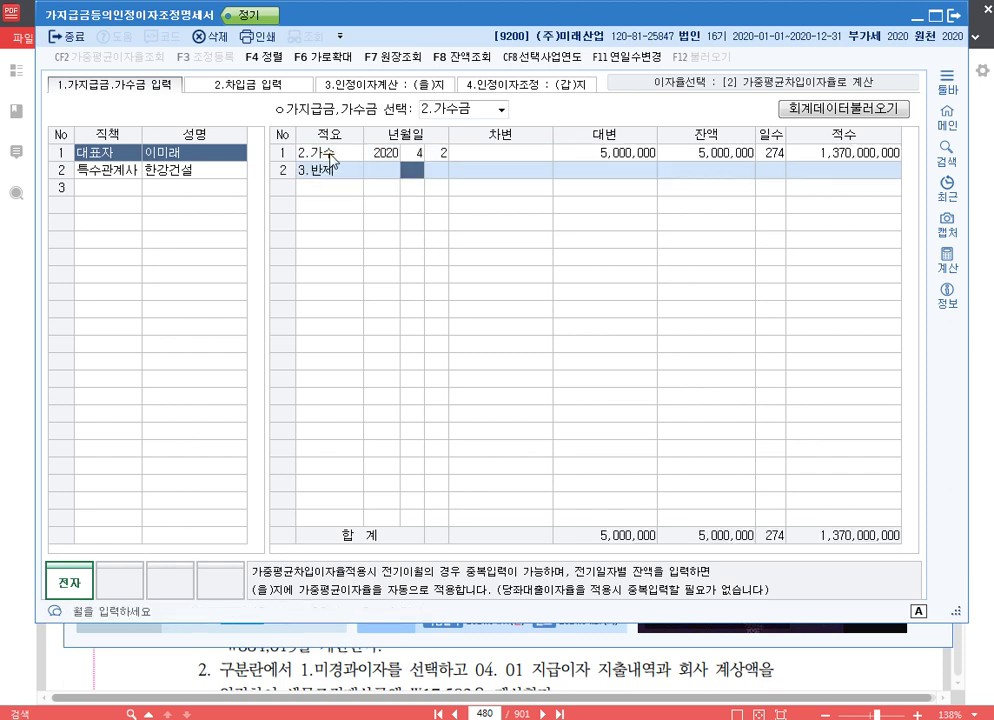
pyautogui.write('6')
pyautogui.press('Return')
pyautogui.write('19')
pyautogui.press('Return')
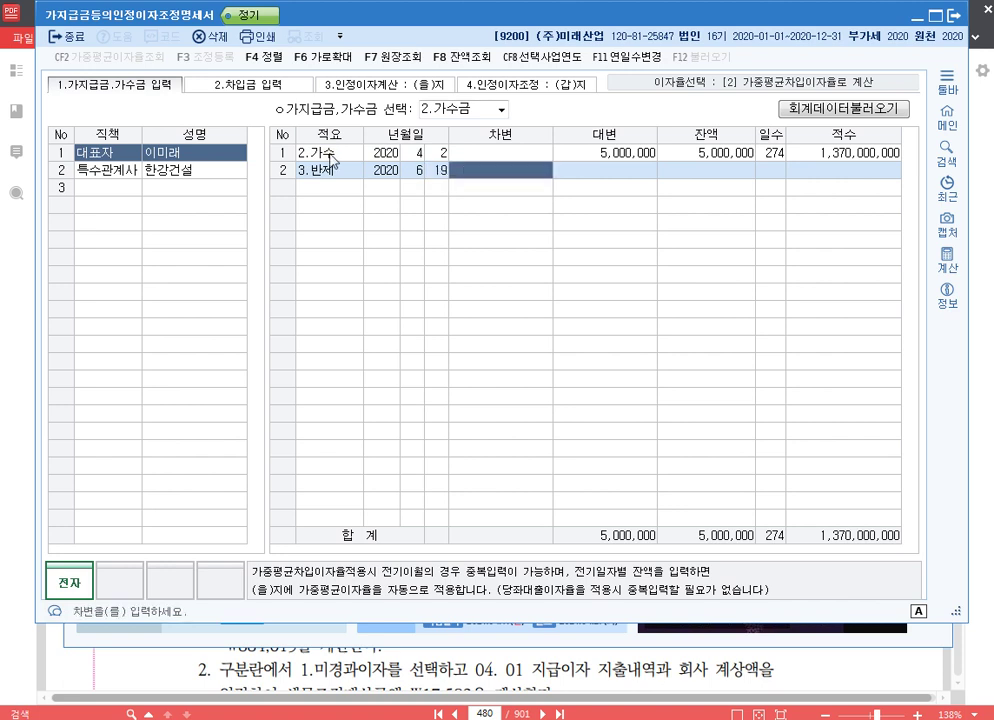
pyautogui.write('2500000')
pyautogui.press('Return')
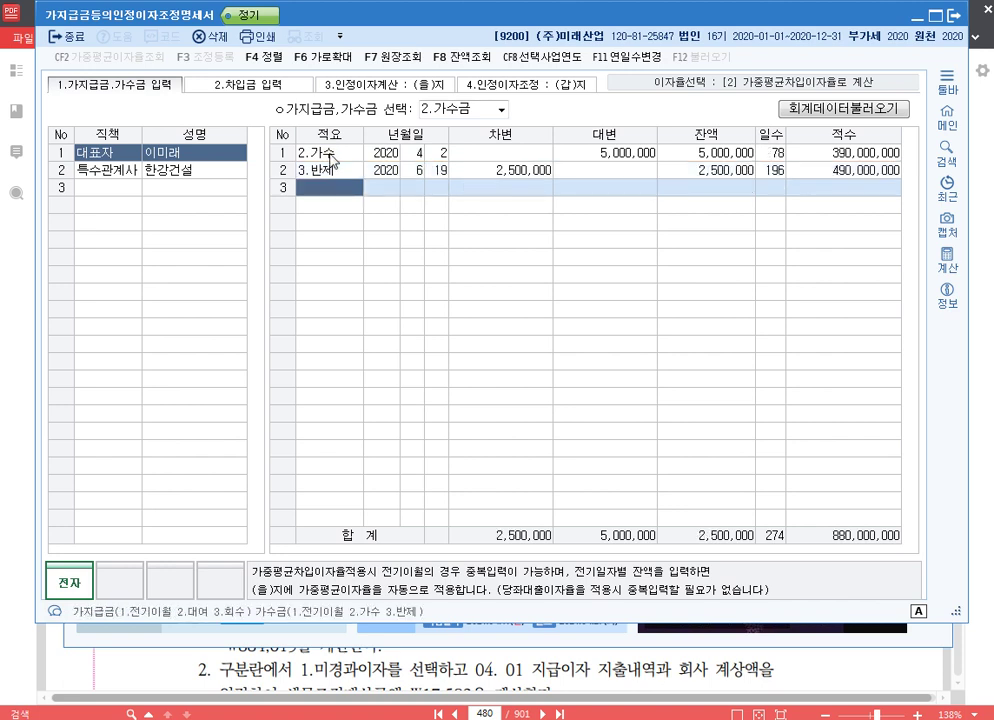
# Step: Add another 반제 entry, dated 2020-10-4 with 차변 2,500,000, to the 대표자's 가수금
pyautogui.write('3')
pyautogui.press('Return')
pyautogui.write('10')
pyautogui.press('Return')
pyautogui.write('4')
pyautogui.press('Return')
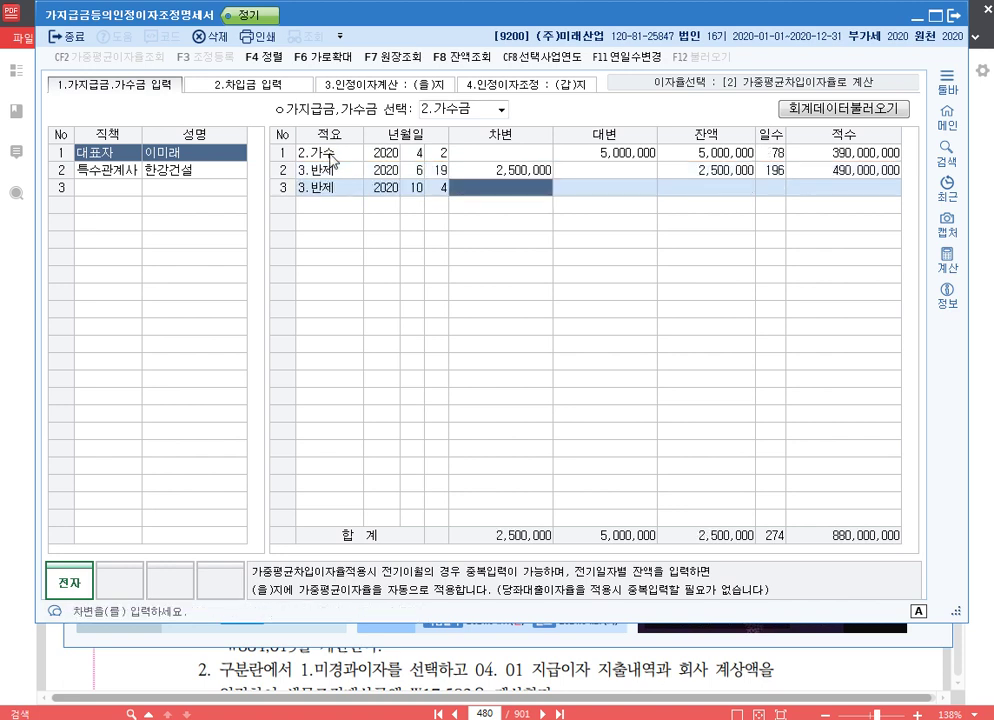
pyautogui.write('2500000')
pyautogui.press('Return')
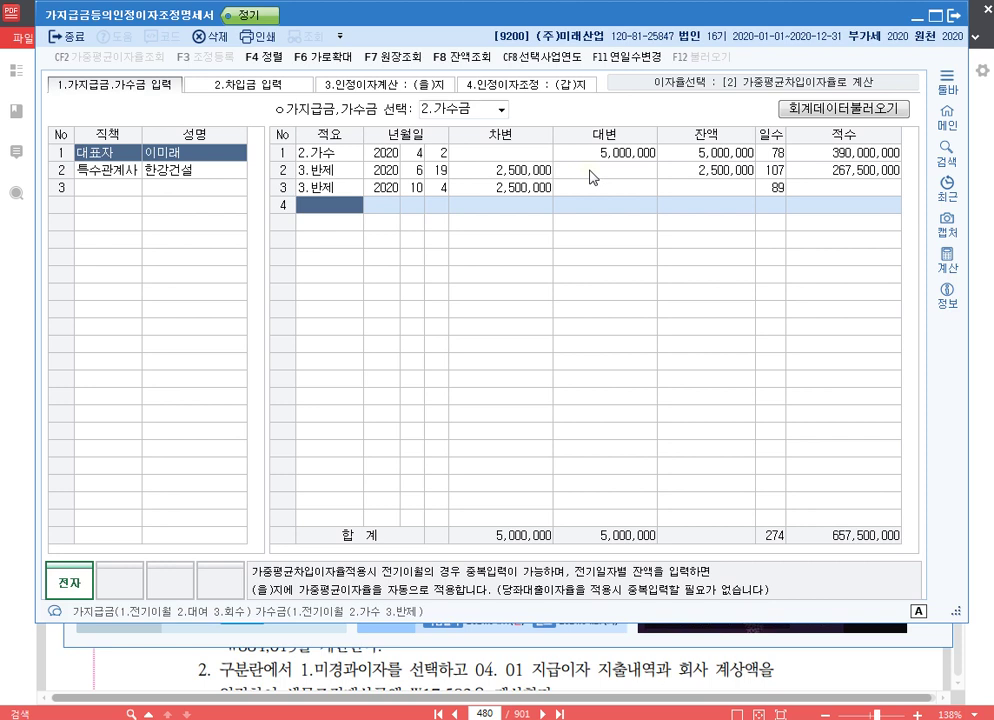
pyautogui.click(515, 170)
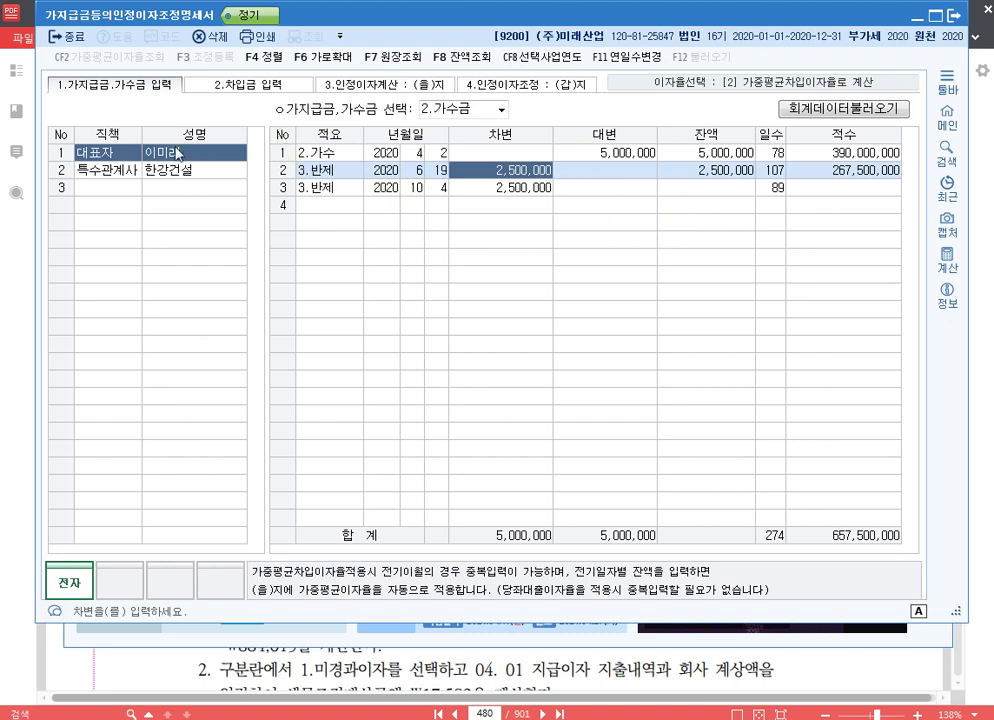
# Step: On the 차입금 입력 page, look up 국민 and register 국민은행 as the first 거래처
pyautogui.click(255, 88)
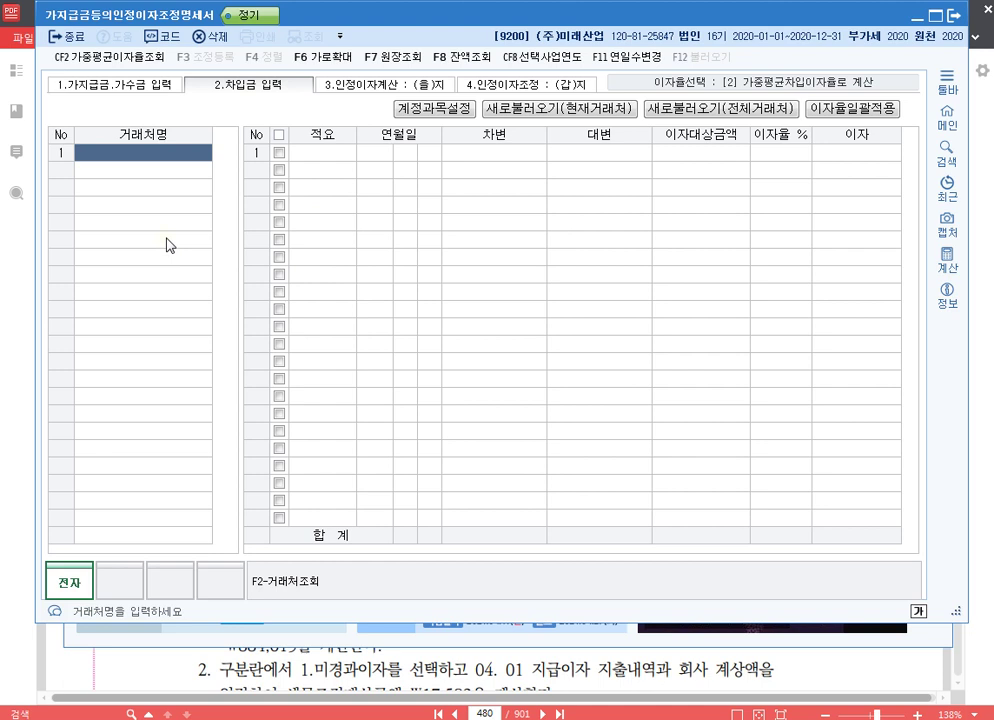
pyautogui.press('F2')
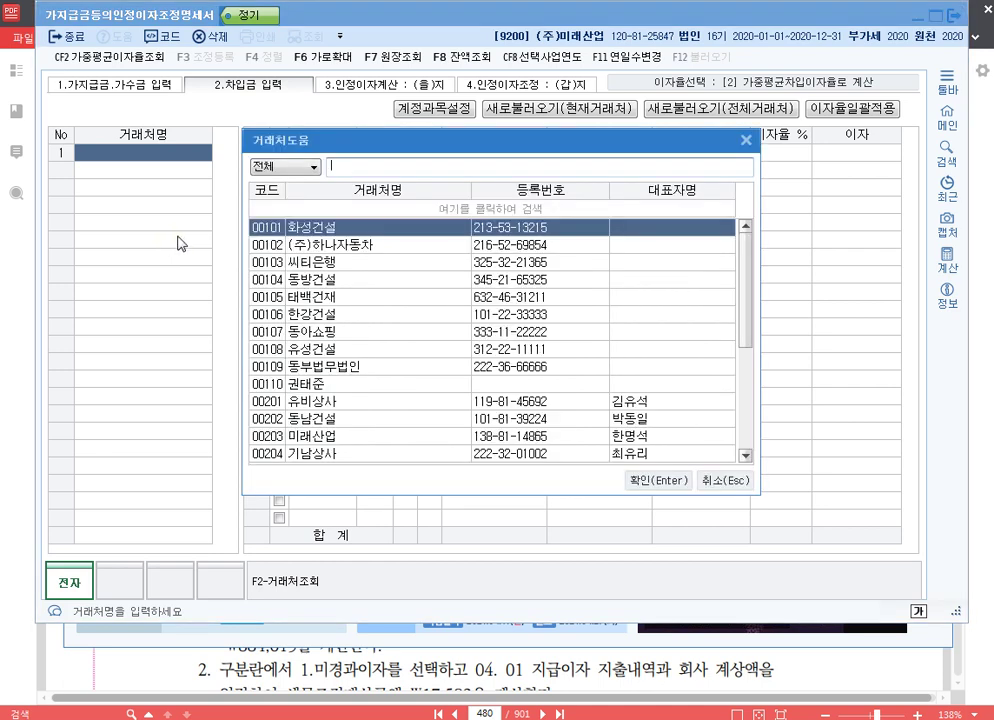
pyautogui.write('국민')
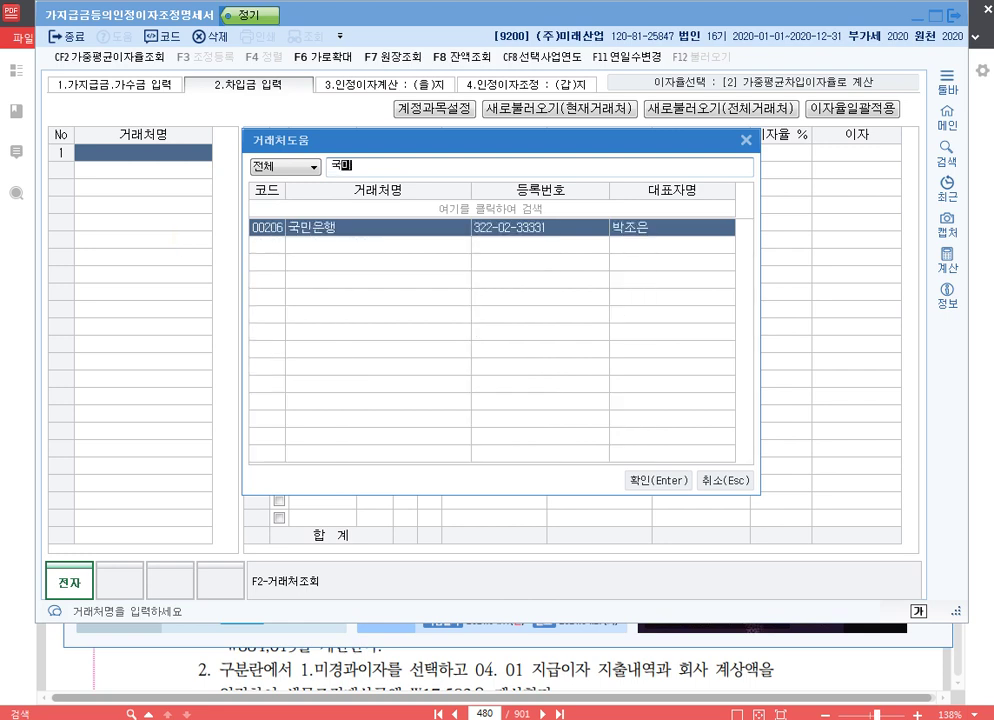
pyautogui.press('Return')
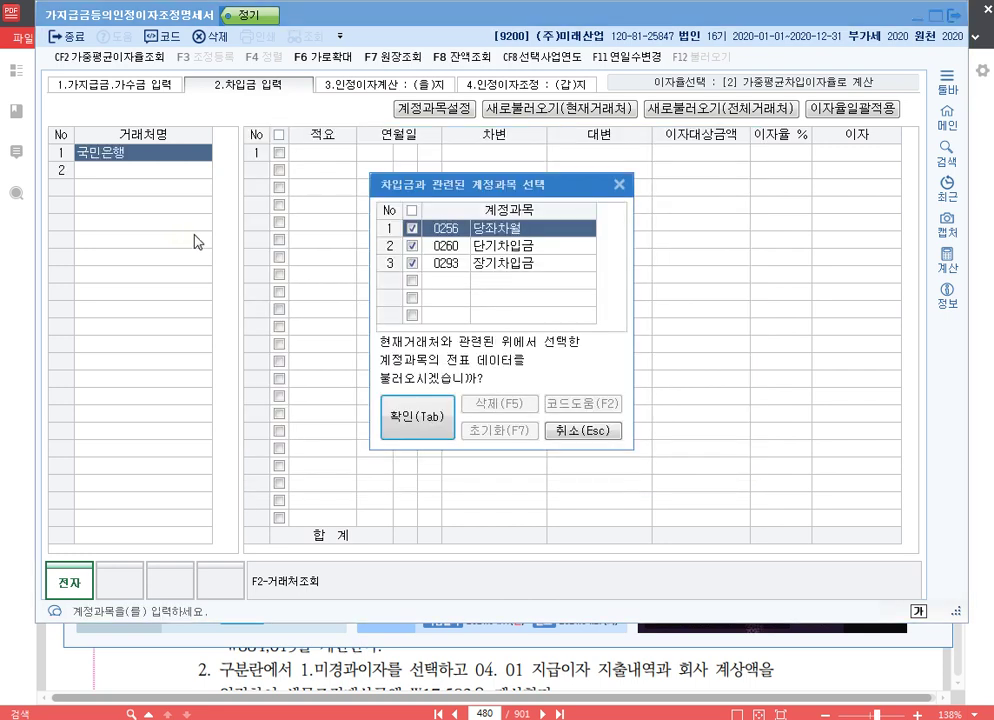
# Step: Load 국민은행's voucher data for the selected 차입금 accounts and set its 전기이월 entry to 대변 45,000,000 with 이자율 6%
pyautogui.click(432, 416)
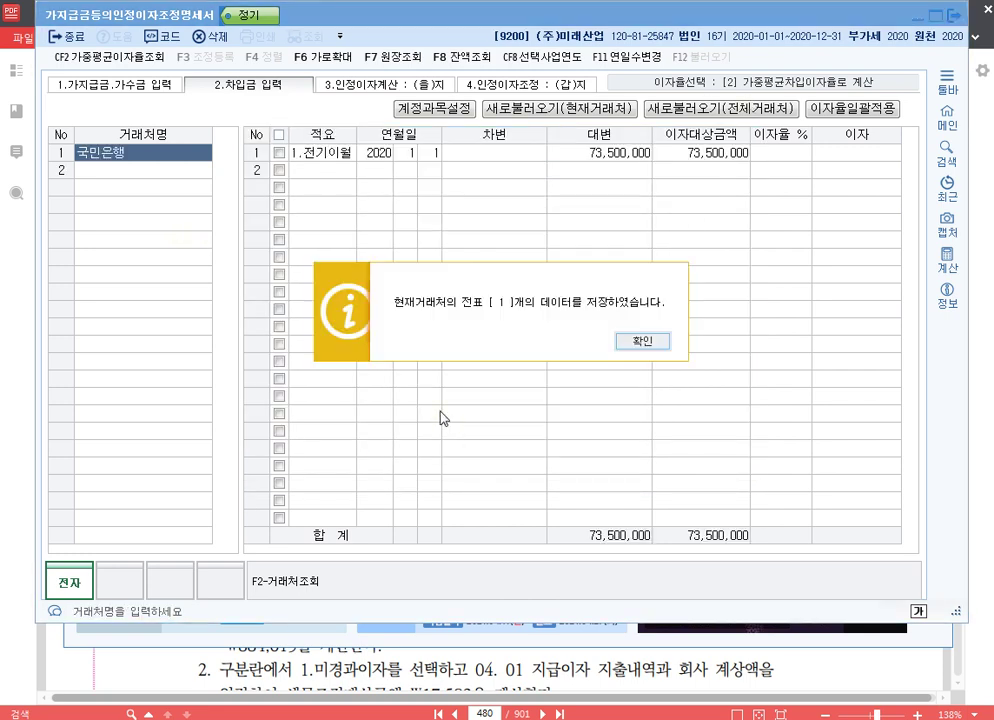
pyautogui.click(640, 341)
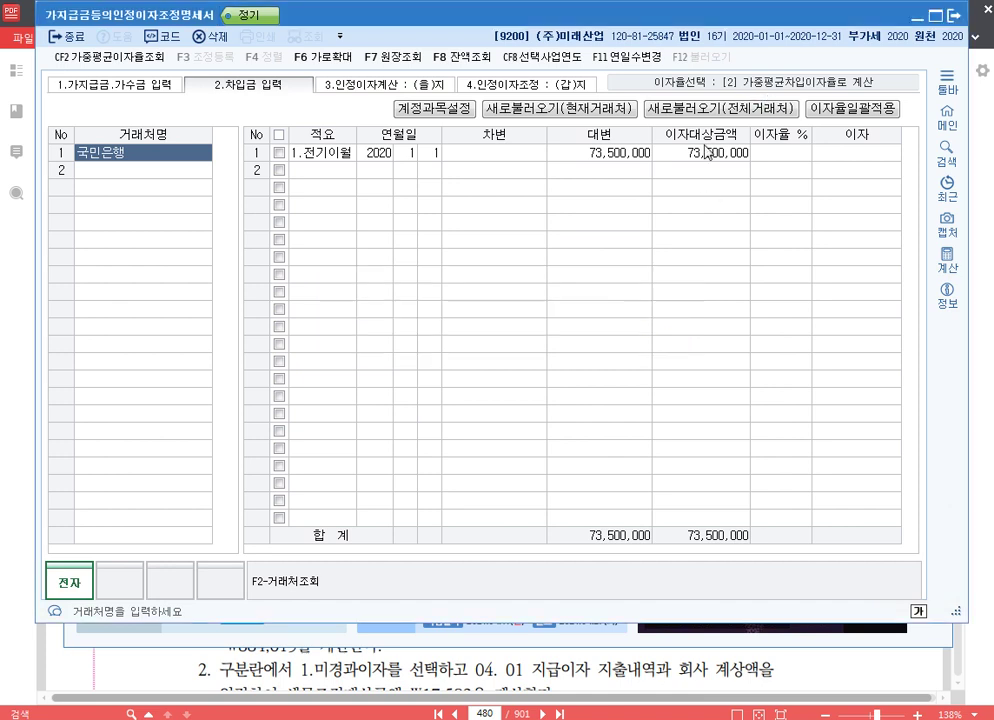
pyautogui.click(606, 160)
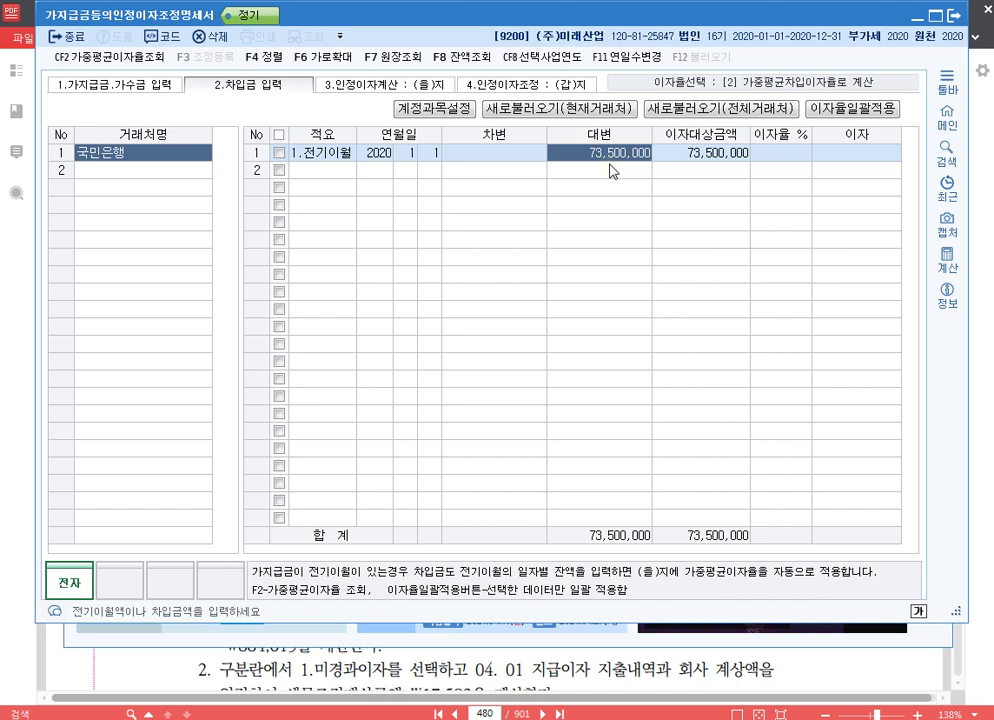
pyautogui.write('000')
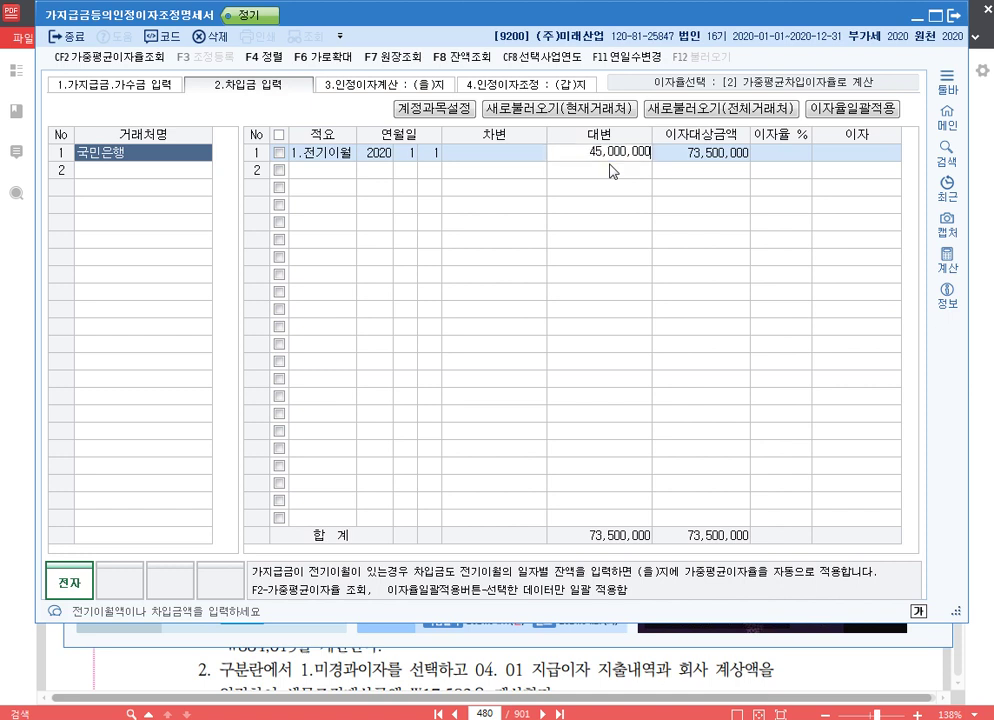
pyautogui.press('Return')
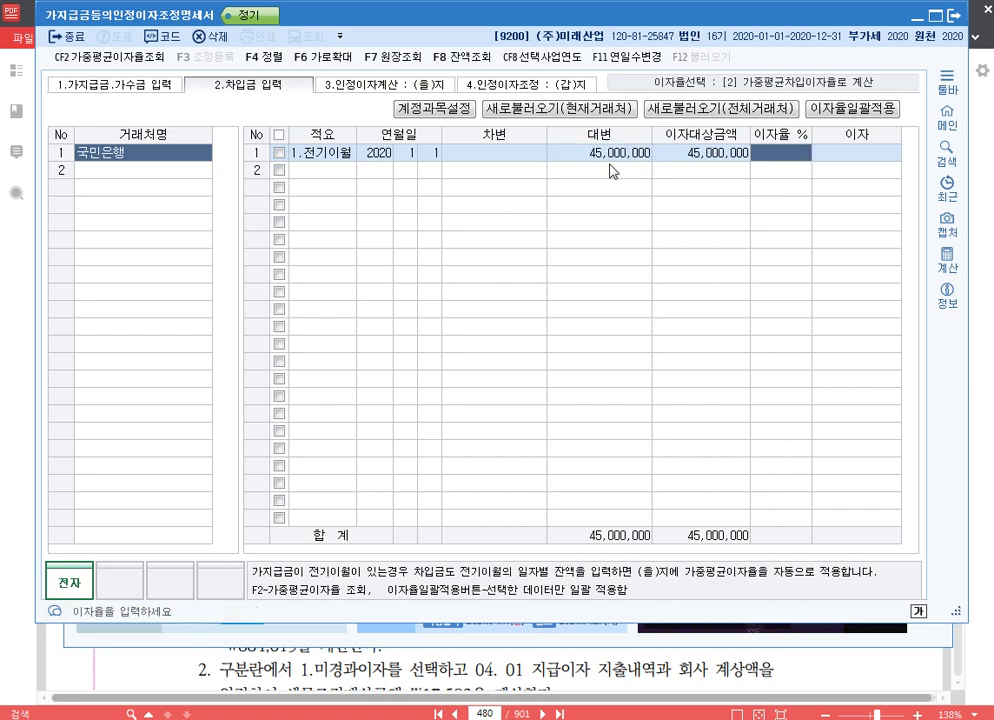
pyautogui.write('6')
pyautogui.press('Return')
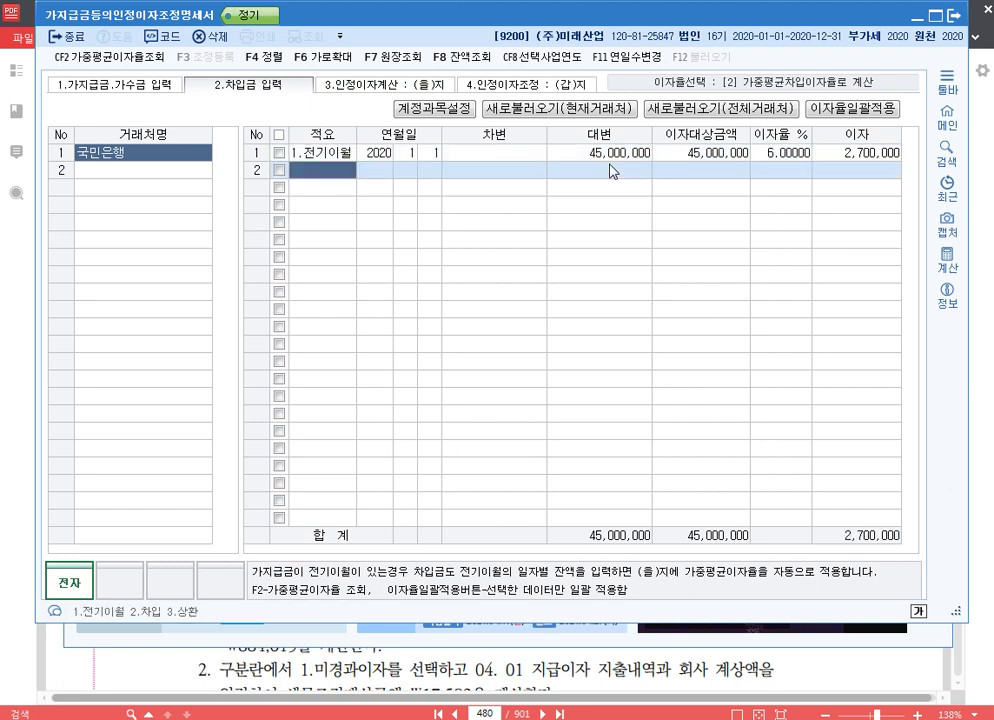
# Step: Add a second 전기이월 entry dated 2020-1-1 to 국민은행 with 대변 30,000,000 and 이자율 3.5%
pyautogui.write('1')
pyautogui.press('Return')
pyautogui.press('Return')
pyautogui.press('Return')
pyautogui.press('Return')
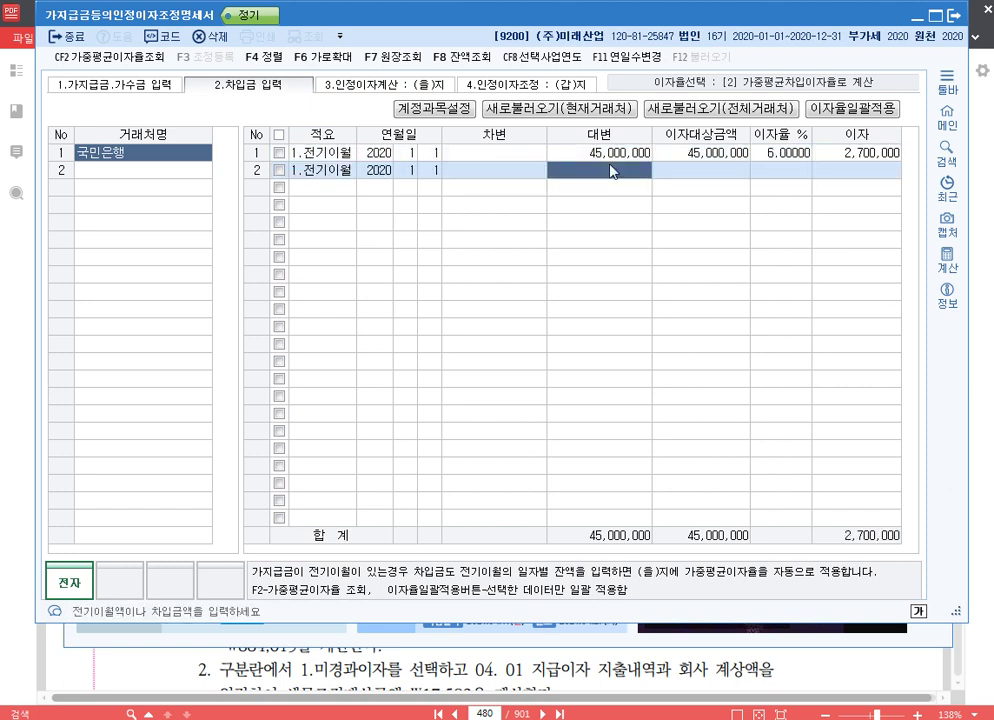
pyautogui.write('30000000')
pyautogui.press('Return')
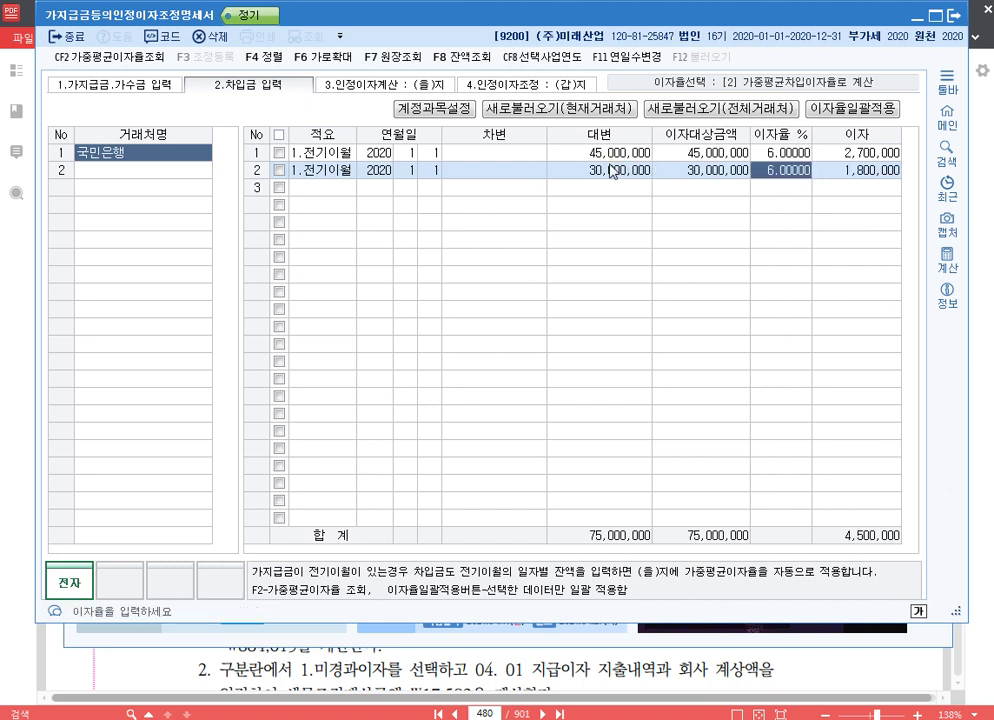
pyautogui.write('3.5')
pyautogui.press('Return')
pyautogui.press('Return')
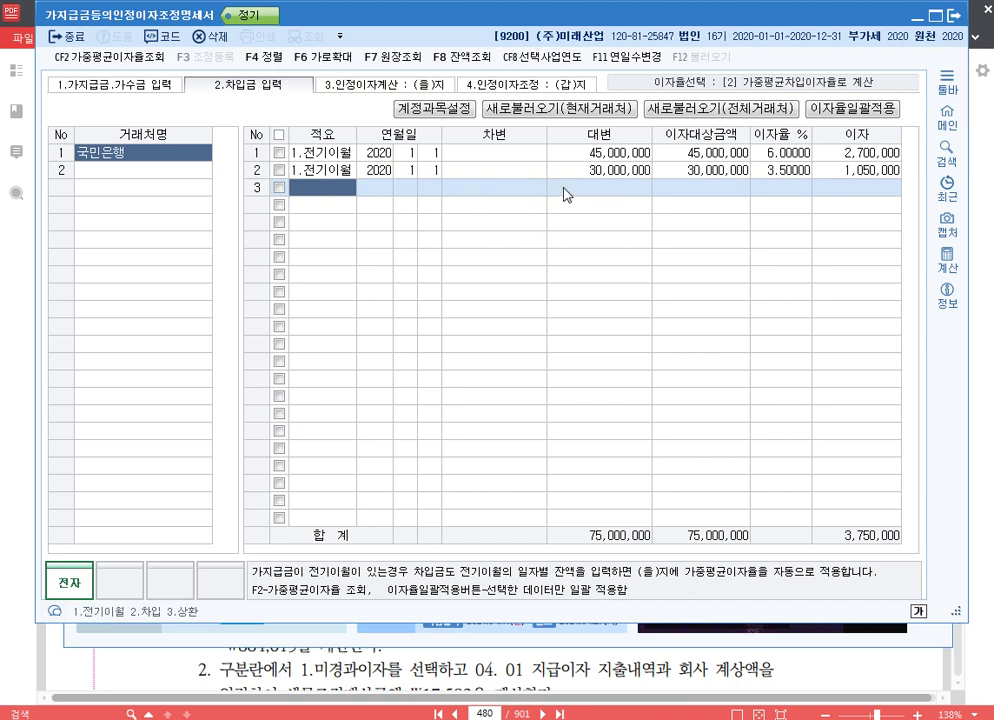
pyautogui.click(589, 173)
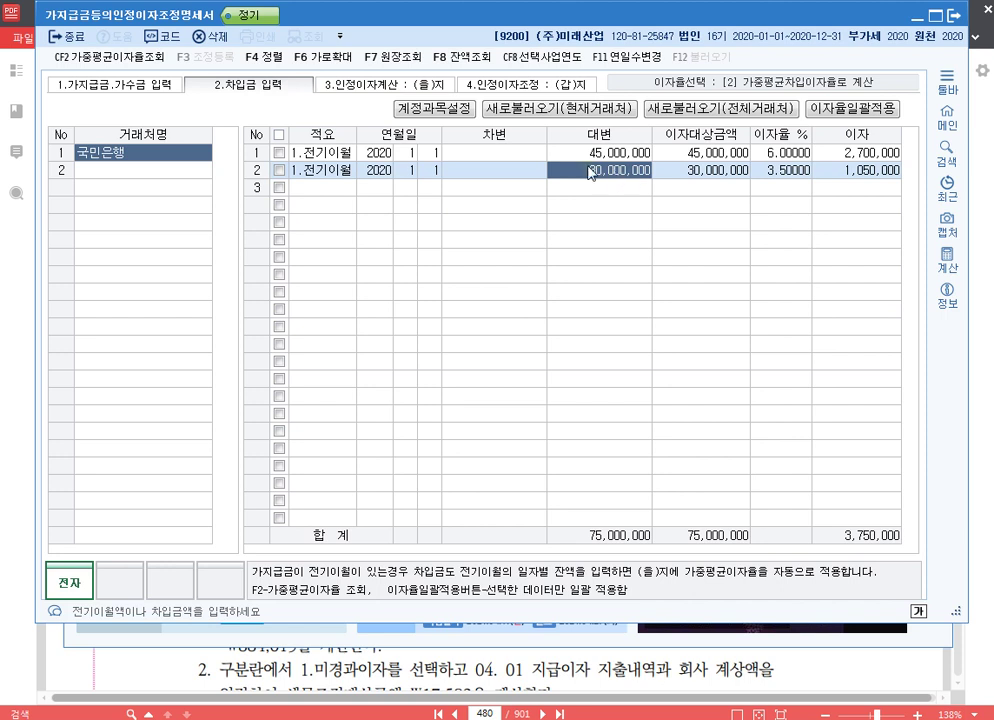
pyautogui.click(139, 178)
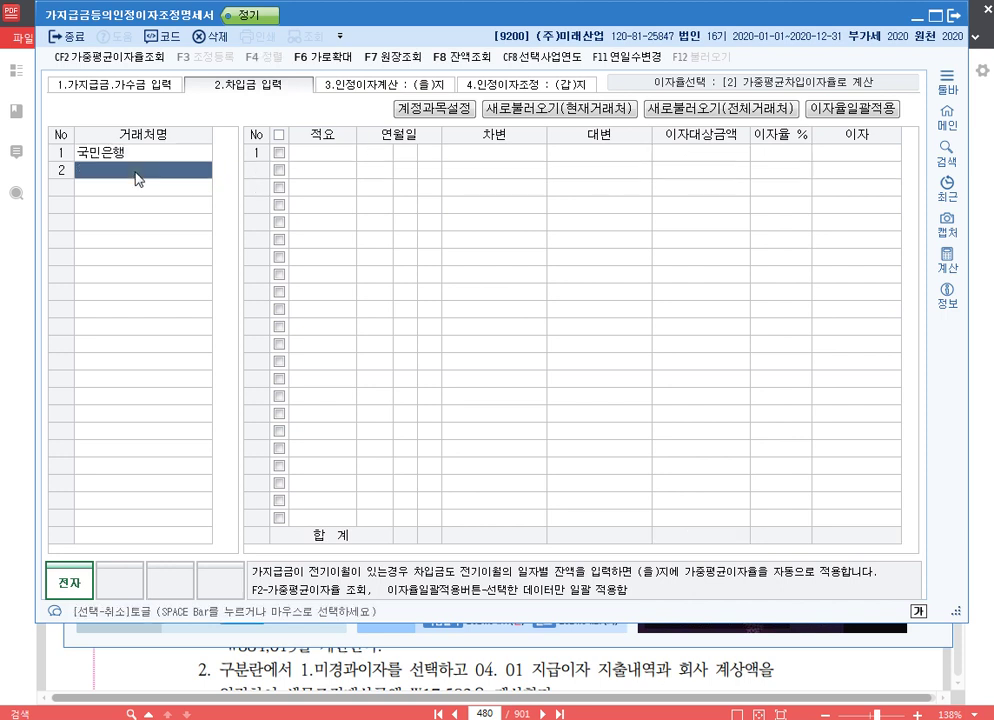
pyautogui.click(157, 154)
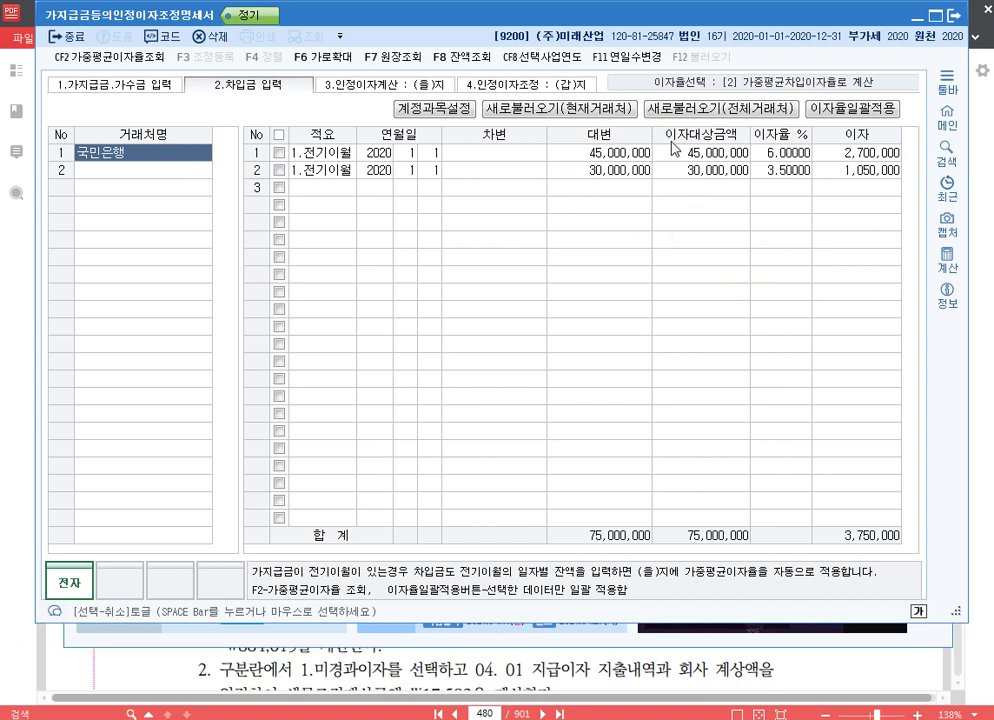
# Step: On the 인정이자조정 (갑)지 page, enter 650,000 as the 대표자's 회사계상액
pyautogui.click(524, 88)
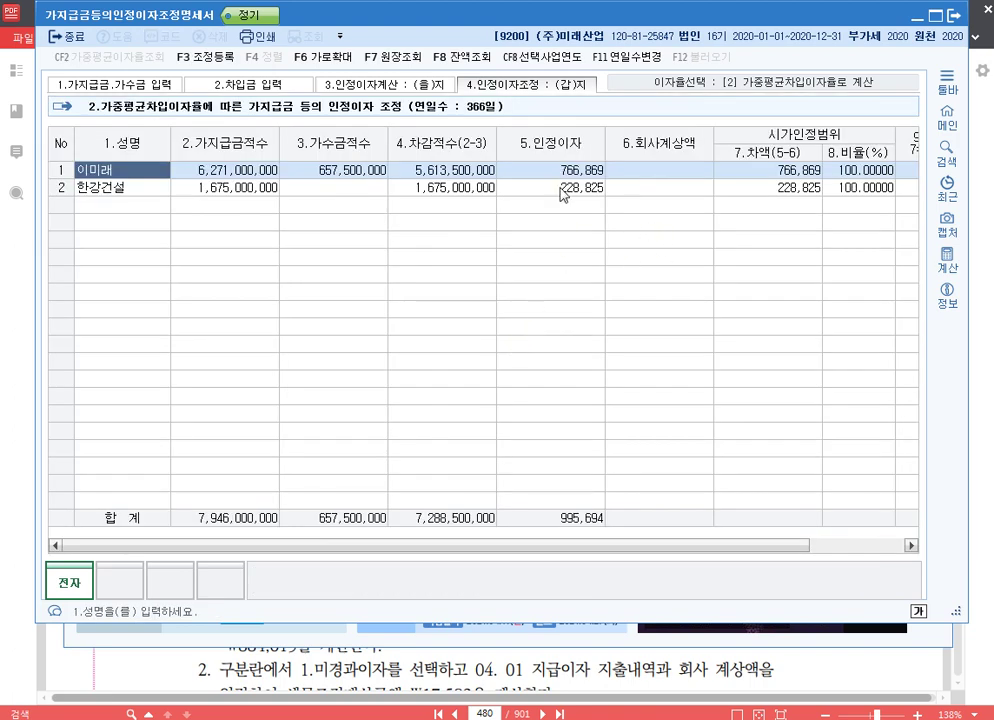
pyautogui.click(675, 172)
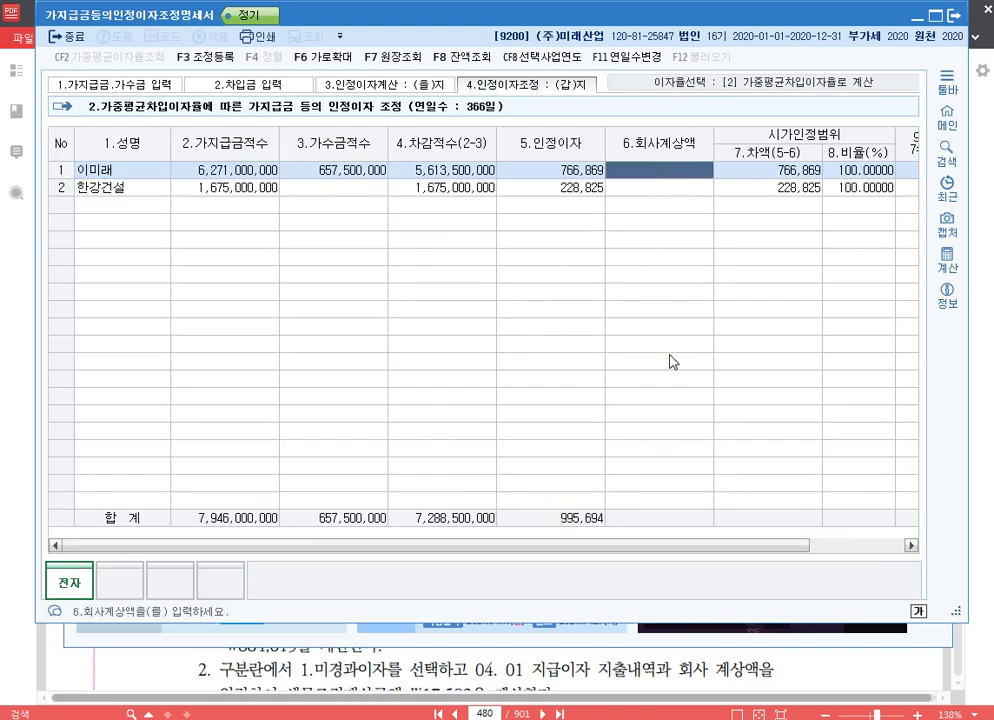
pyautogui.write('65000000')
pyautogui.press('BackSpace')
pyautogui.press('BackSpace')
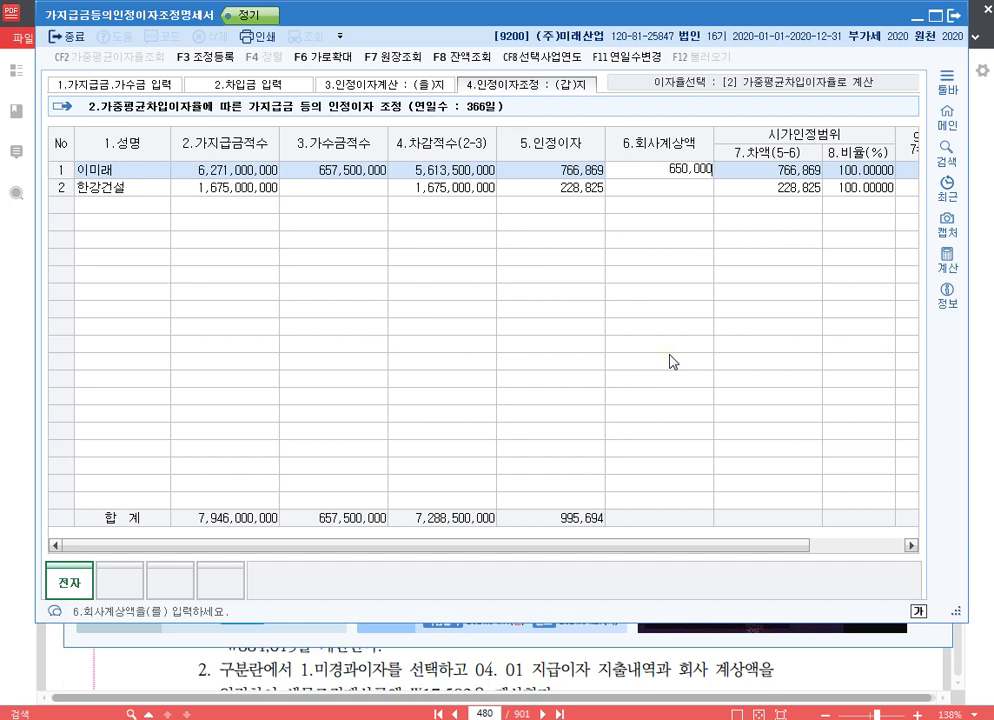
pyautogui.press('Return')
pyautogui.press('Return')
pyautogui.press('Return')
pyautogui.press('Return')
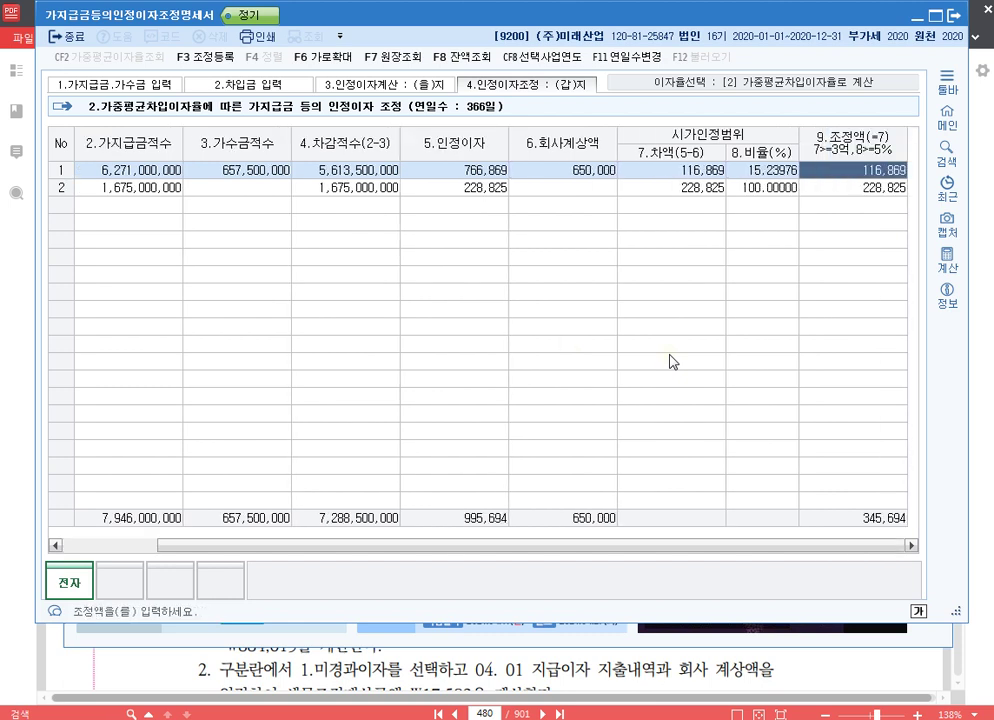
# Step: Enter 200,000 as the 회사계상액 for 한강건설
pyautogui.press('Return')
pyautogui.press('Return')
pyautogui.press('Return')
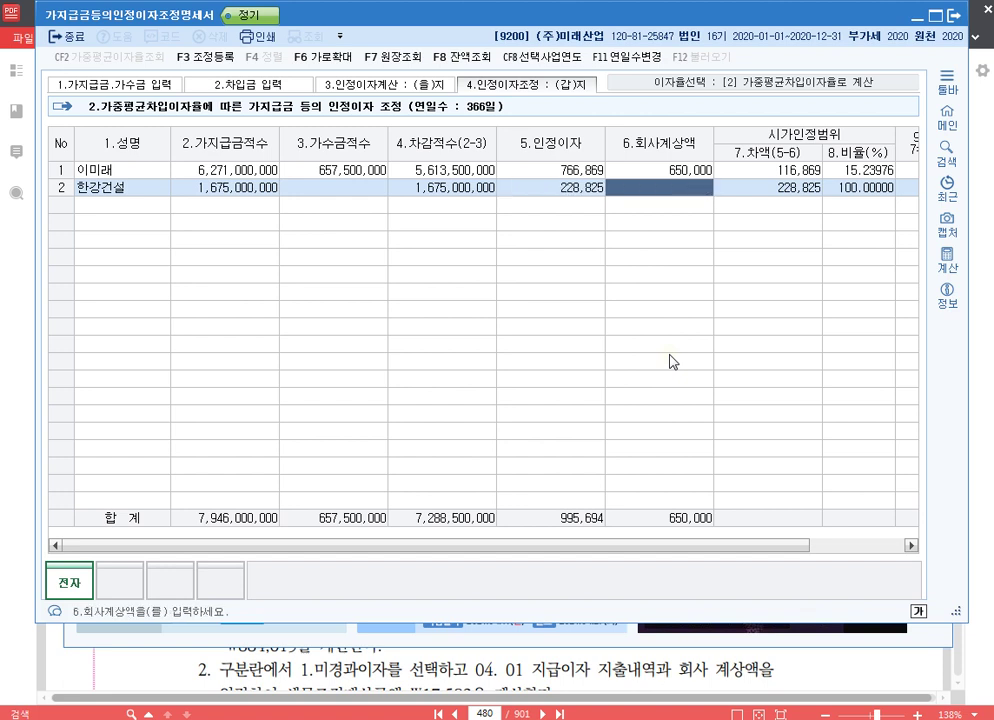
pyautogui.write('2000000')
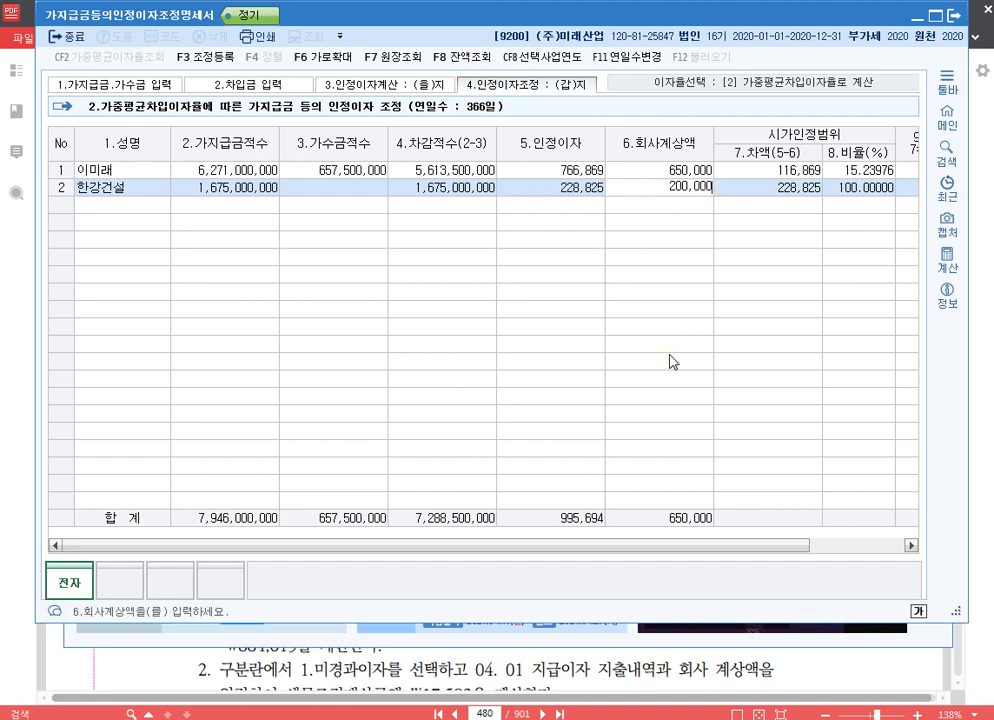
pyautogui.press('Return')
pyautogui.press('Return')
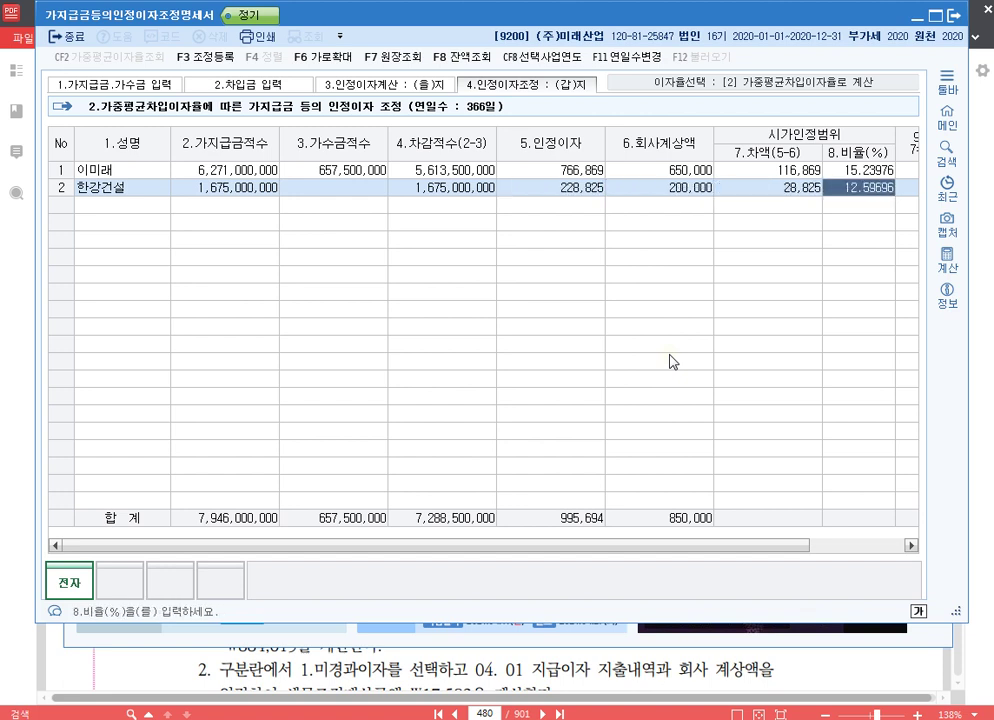
# Step: Examine the 조정액 and the 성명 of both rows on the (갑)지 to see which adjustment belongs to whom
pyautogui.moveTo(557, 546); pyautogui.dragTo(880, 546)
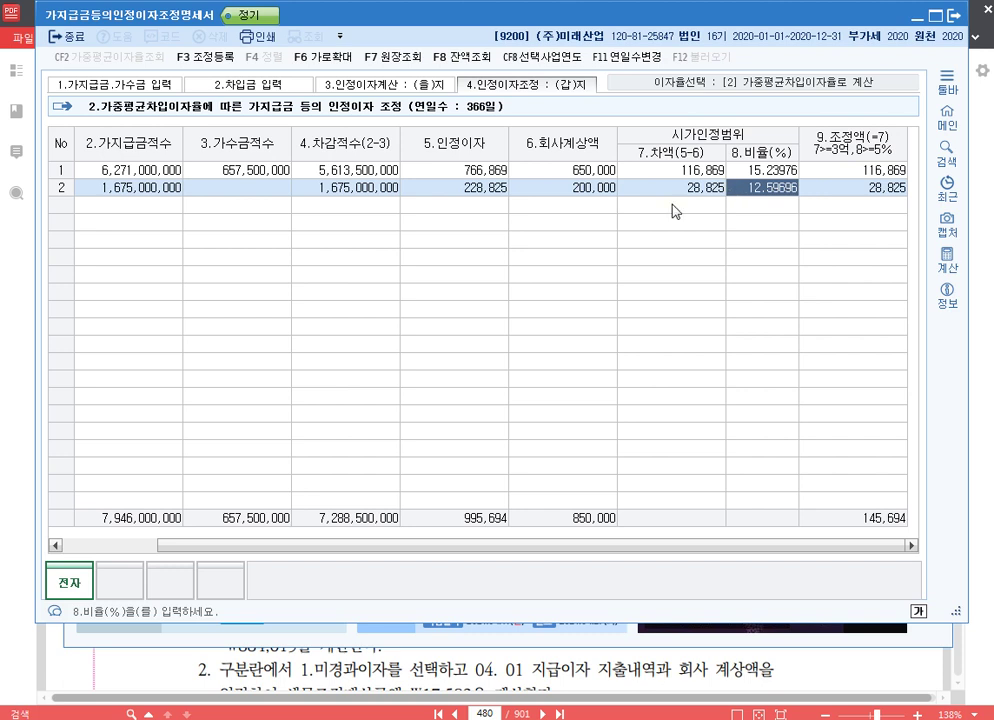
pyautogui.click(882, 172)
pyautogui.press('Down')
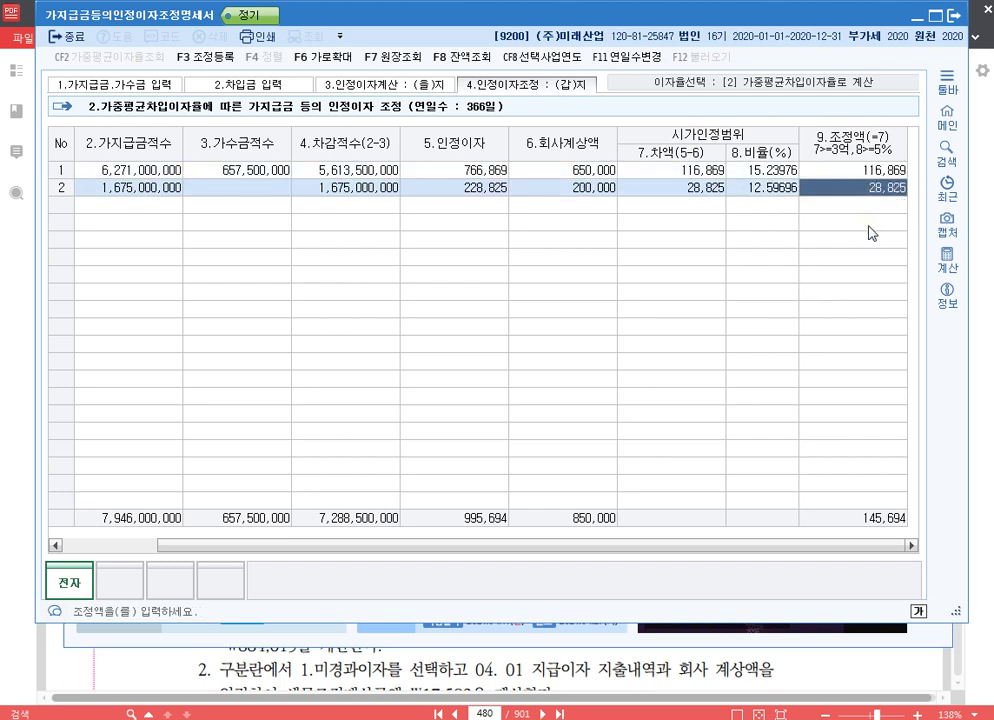
pyautogui.moveTo(760, 546); pyautogui.dragTo(275, 565)
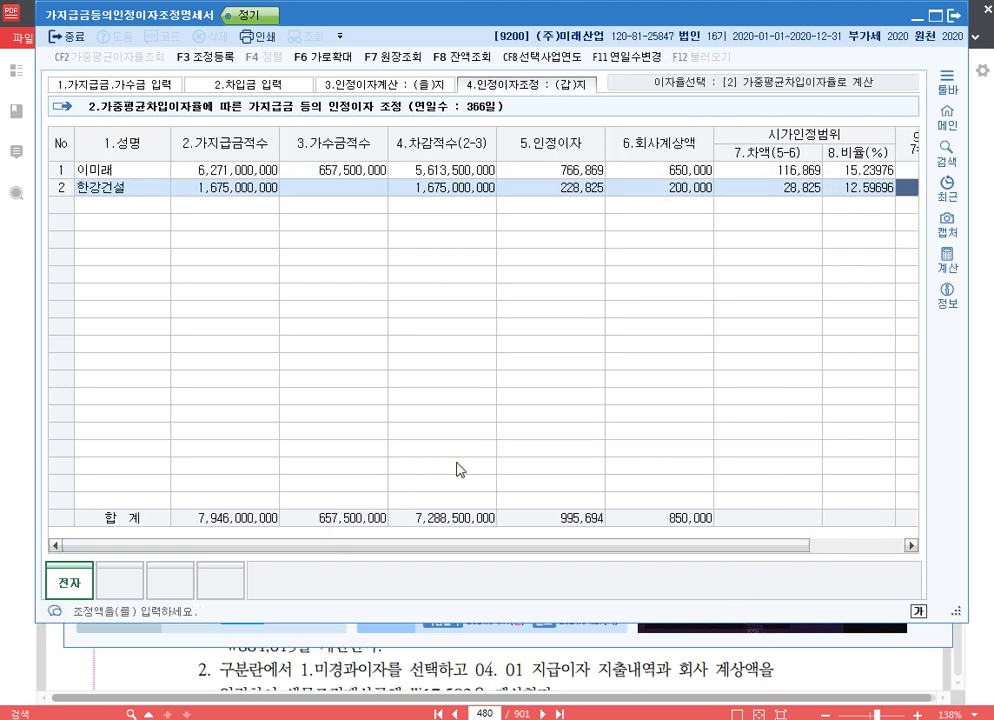
pyautogui.click(130, 174)
pyautogui.click(130, 190)
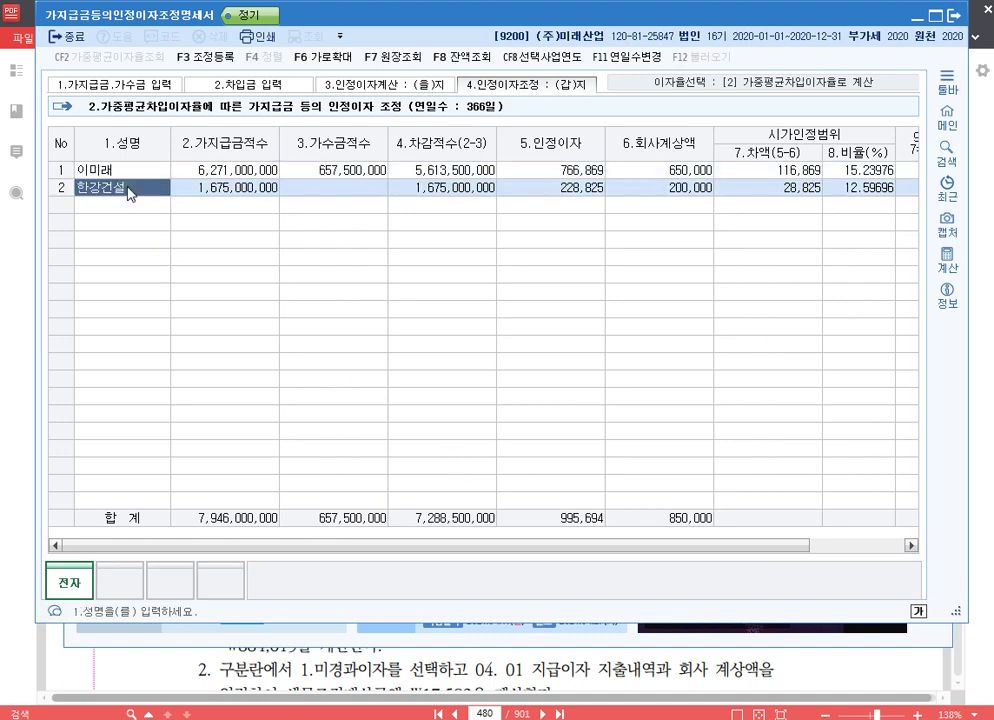
pyautogui.click(140, 174)
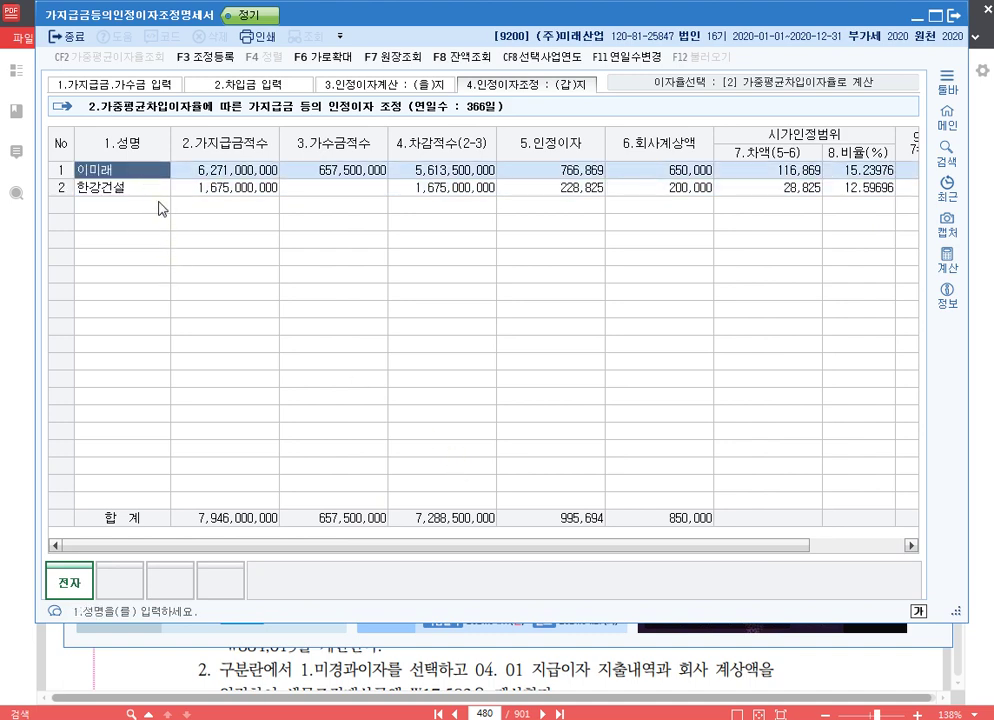
pyautogui.click(130, 187)
pyautogui.press('F3')
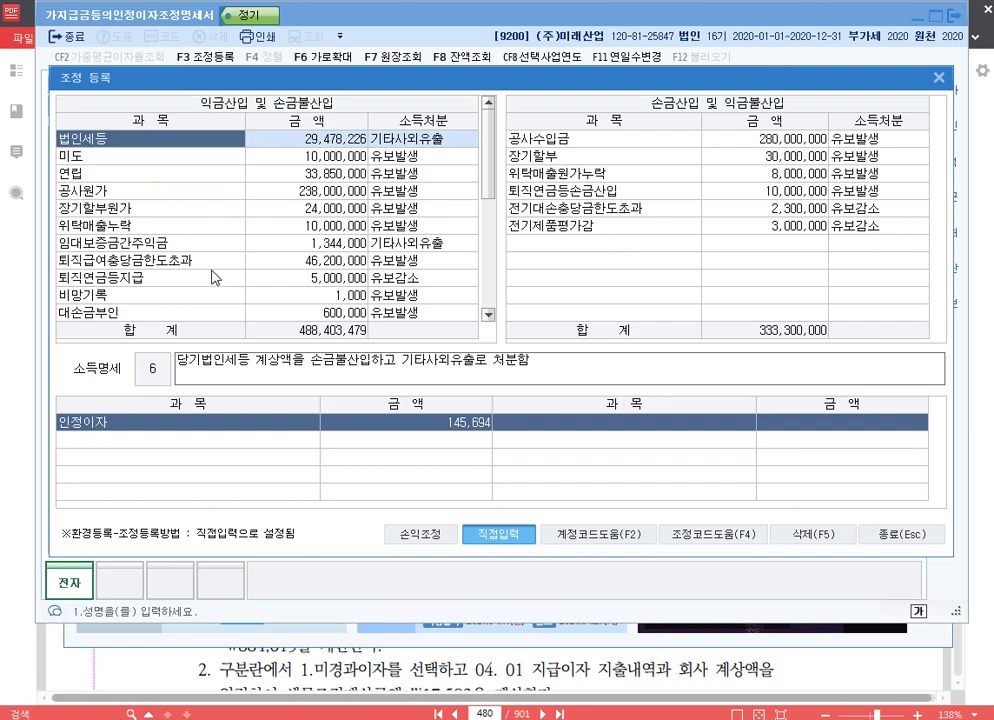
pyautogui.scroll(-5, 213, 277)
pyautogui.click(234, 312)
pyautogui.press('F4')
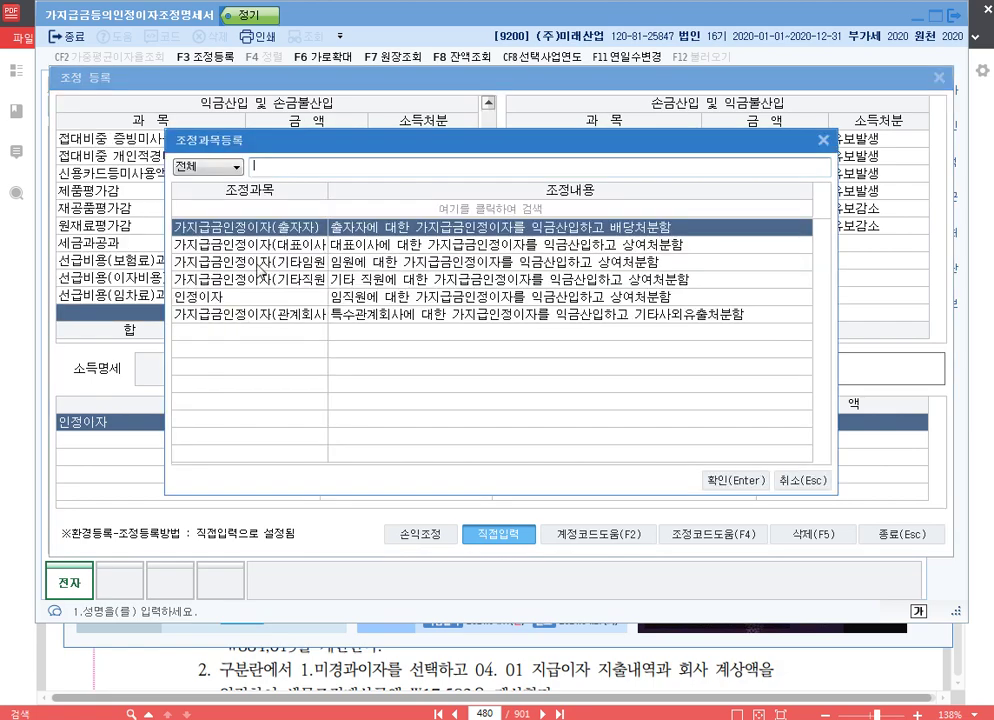
pyautogui.click(352, 244)
pyautogui.click(710, 478)
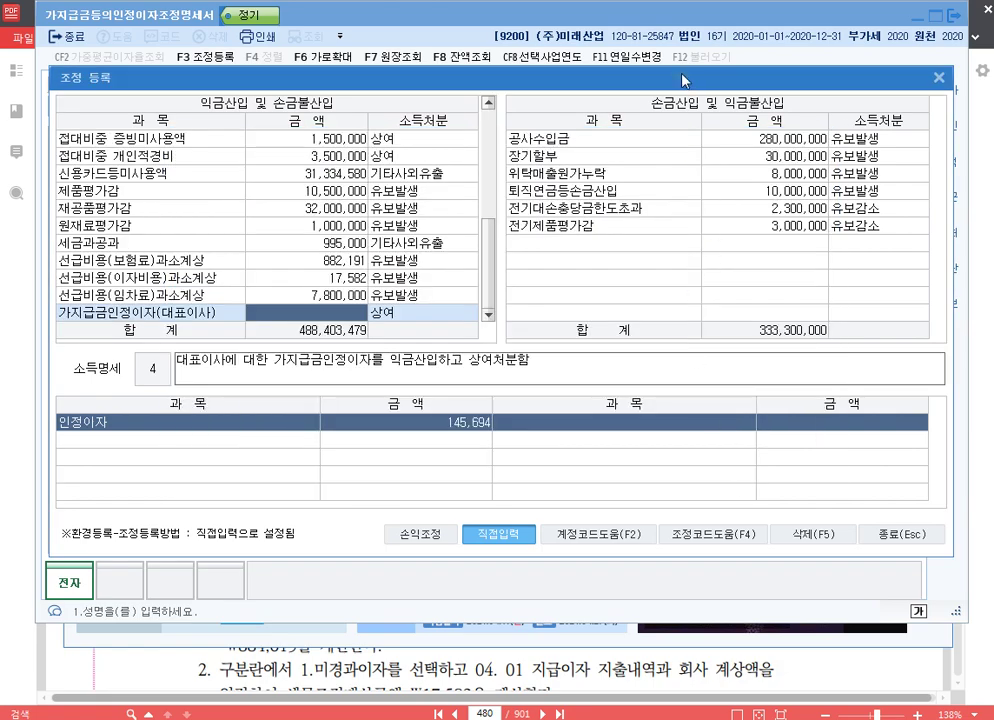
pyautogui.moveTo(683, 80); pyautogui.dragTo(677, 196)
pyautogui.press('Escape')
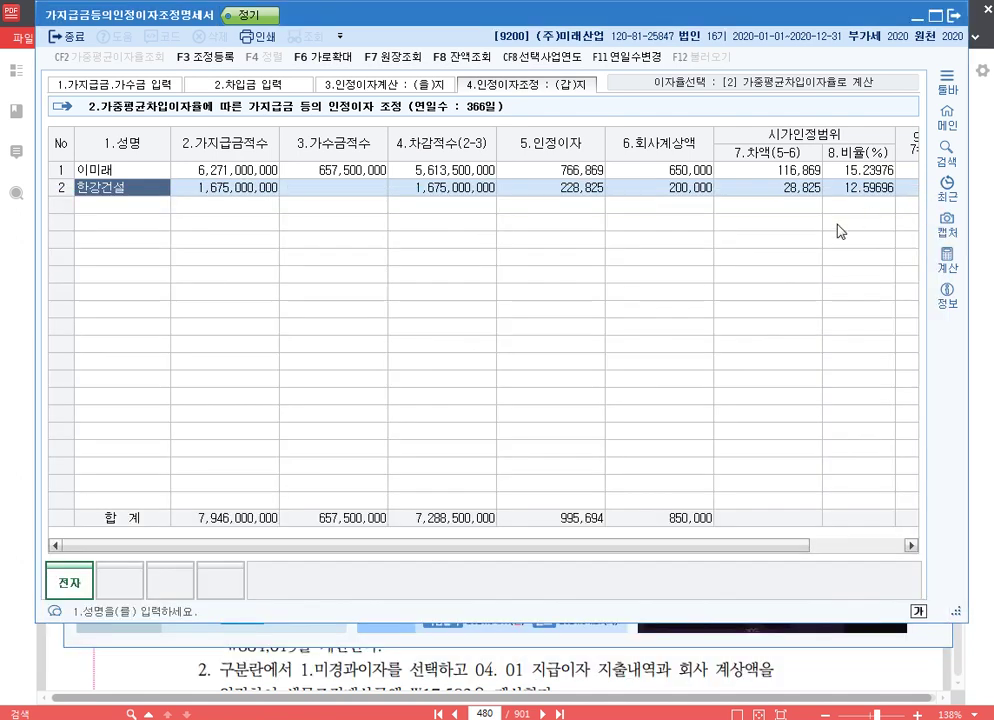
# Step: With the 조정액 column in view, register 가지급금인정이자(대표이사) of 116,869 as a 익금산입 및 손금불산입 item with 소득처분 상여
pyautogui.moveTo(652, 545); pyautogui.dragTo(852, 546)
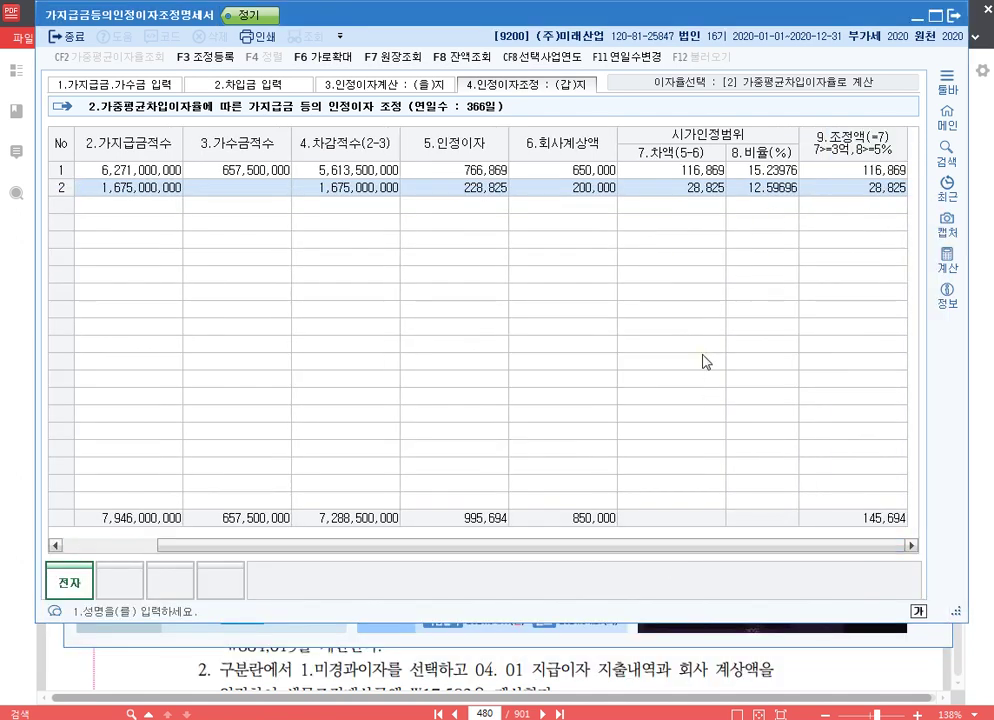
pyautogui.press('F3')
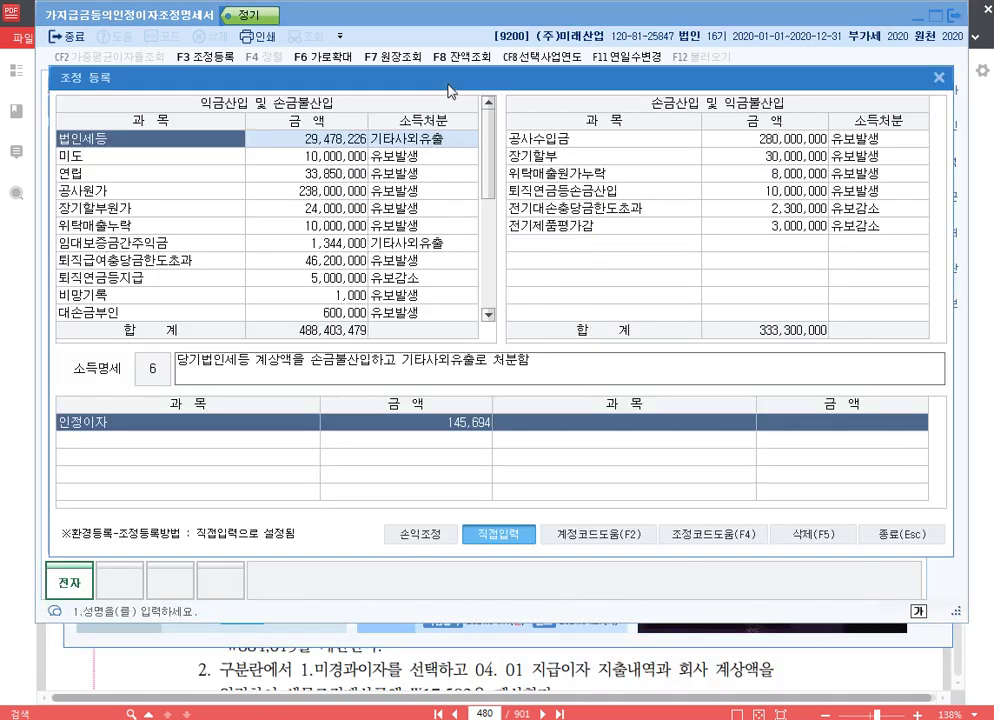
pyautogui.moveTo(448, 91); pyautogui.dragTo(460, 225)
pyautogui.scroll(-5, 330, 432)
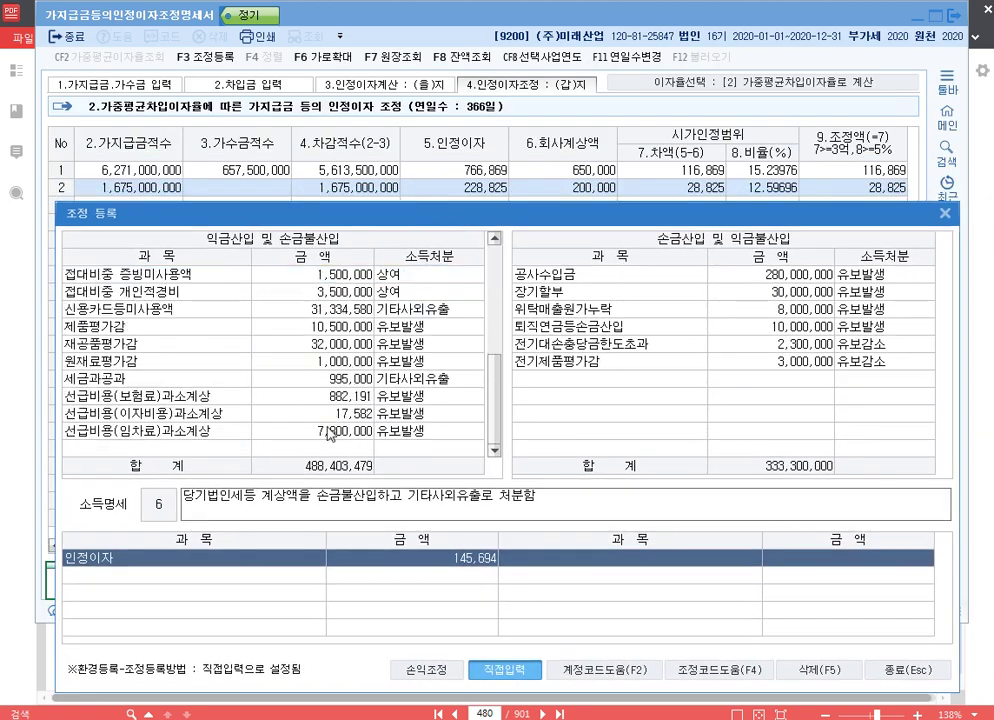
pyautogui.click(192, 449)
pyautogui.press('Escape')
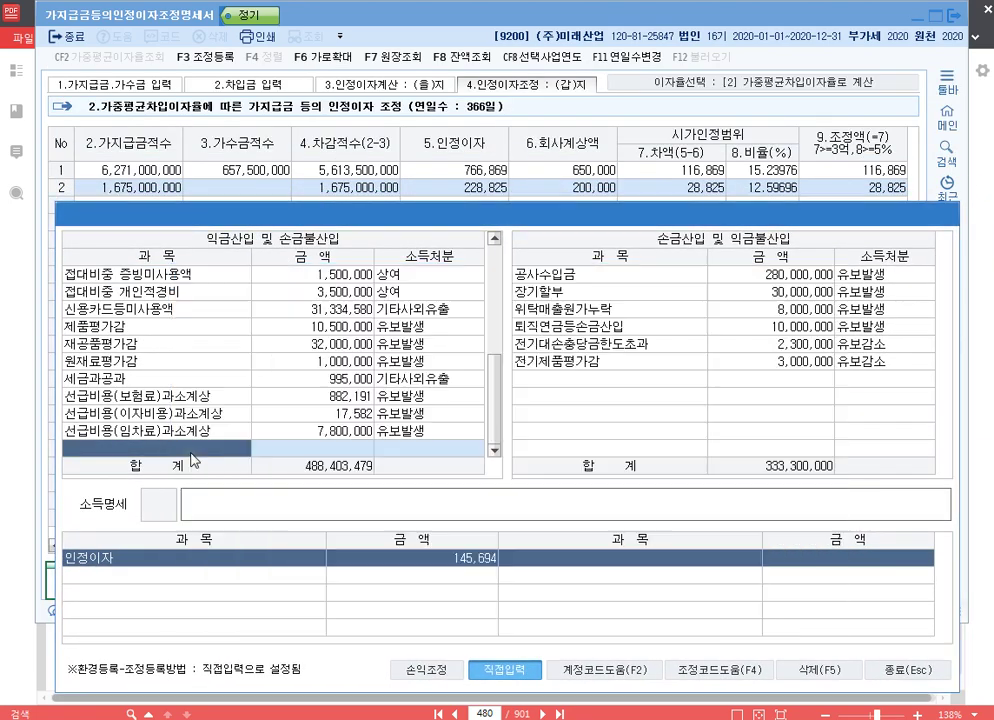
pyautogui.write('11')
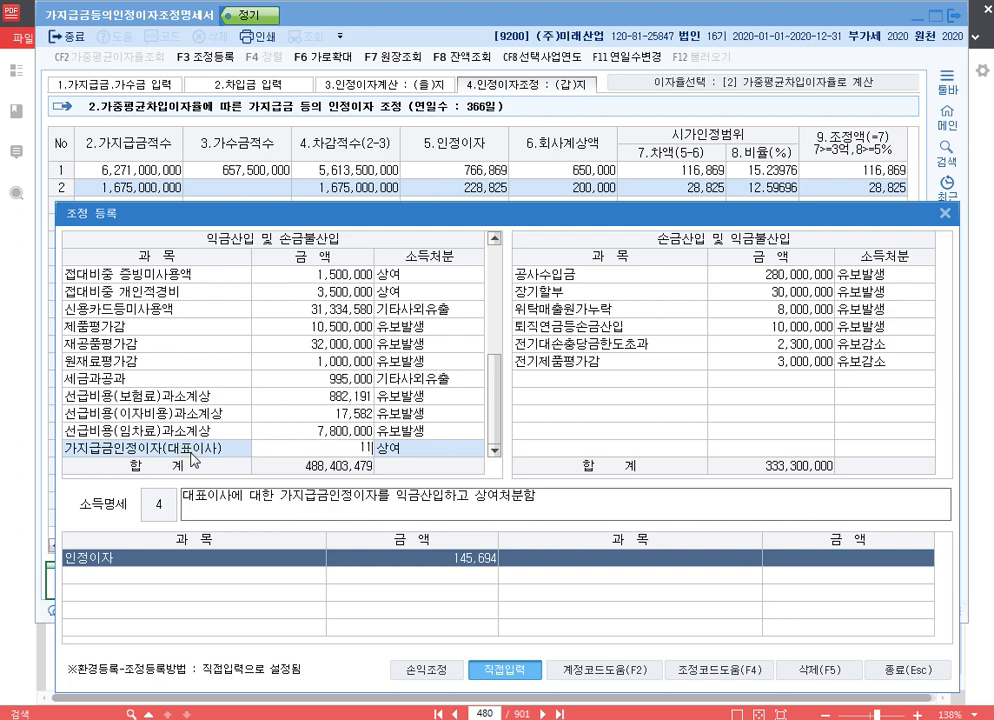
pyautogui.write('6,869')
pyautogui.press('Return')
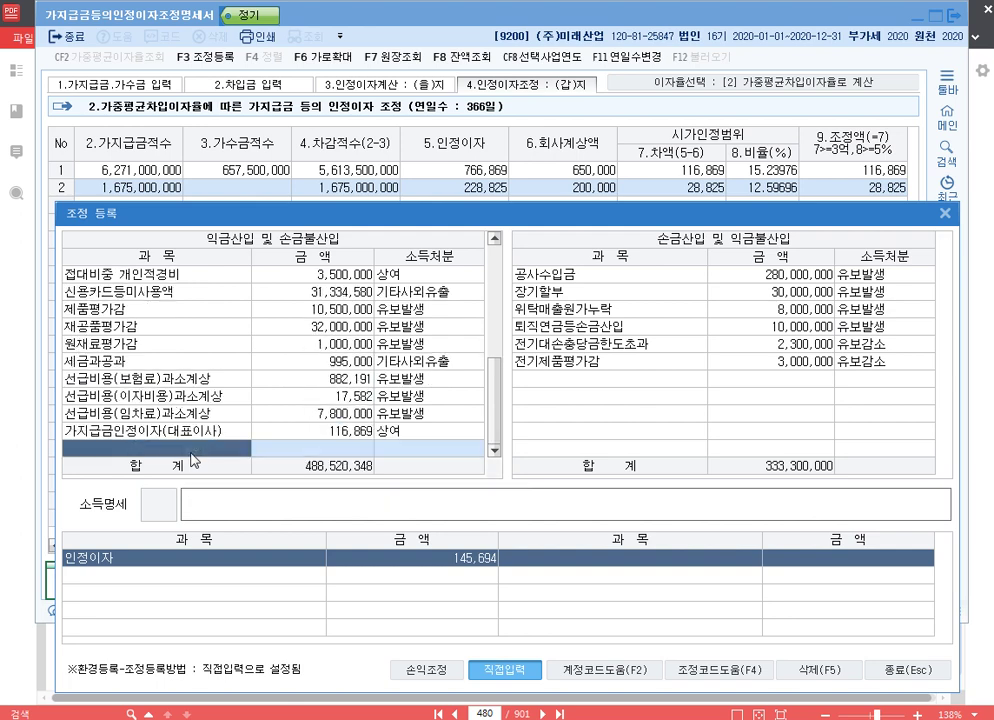
# Step: Register 가지급금인정이자(관계회사) of 28,825 as a 익금산입 및 손금불산입 item with 소득처분 기타사외유출
pyautogui.press('F4')
pyautogui.press('Down')
pyautogui.press('Down')
pyautogui.press('Down')
pyautogui.press('Down')
pyautogui.press('Down')
pyautogui.press('Return')
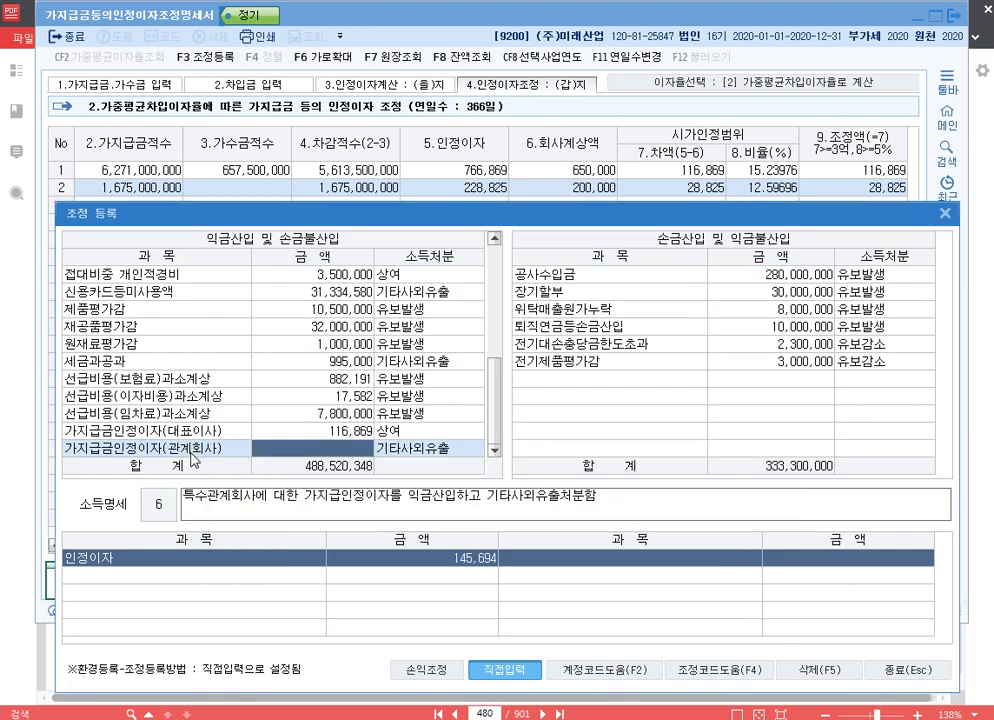
pyautogui.write('28825')
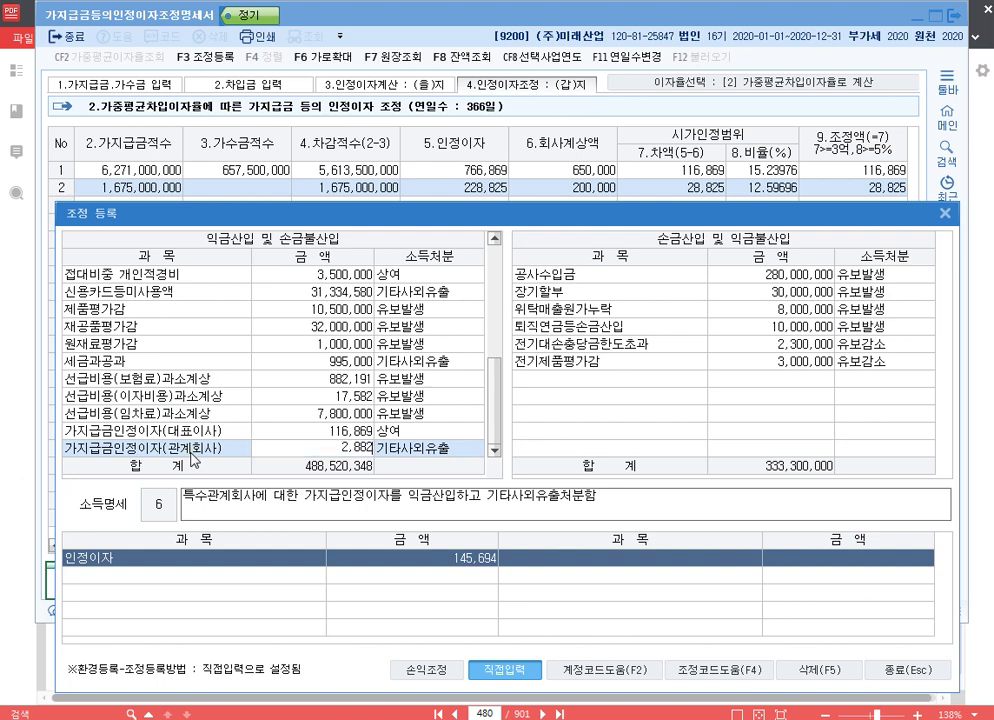
pyautogui.press('Return')
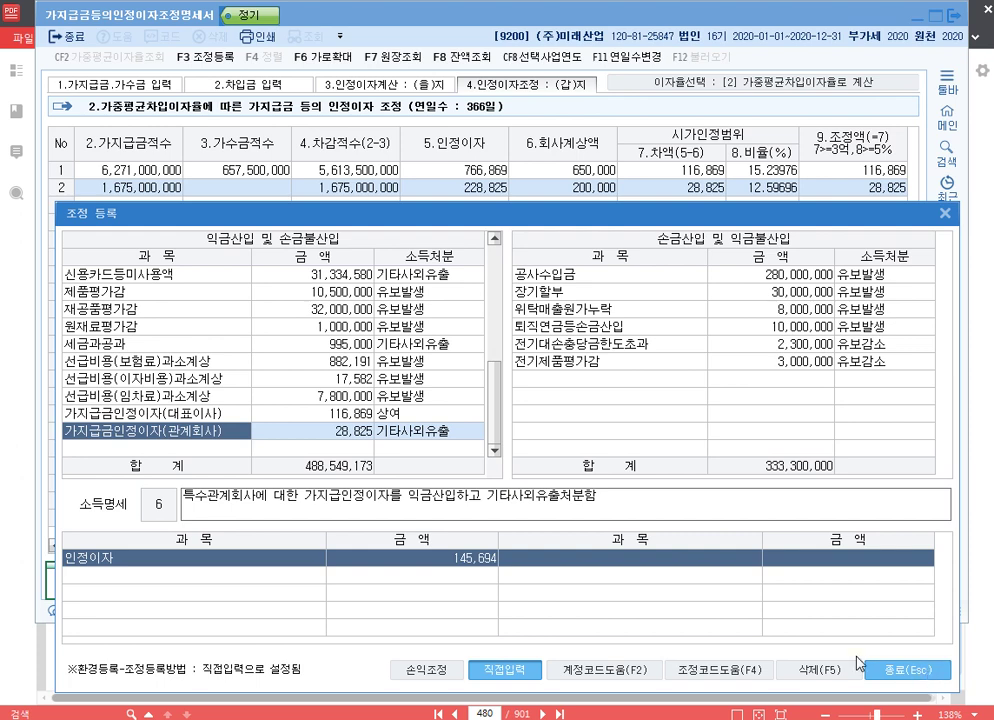
# Step: Close the adjustment registration and the 가지급금 statement, and open the 업무무관부동산등에관련한차입금이자조정명세서
pyautogui.click(928, 670)
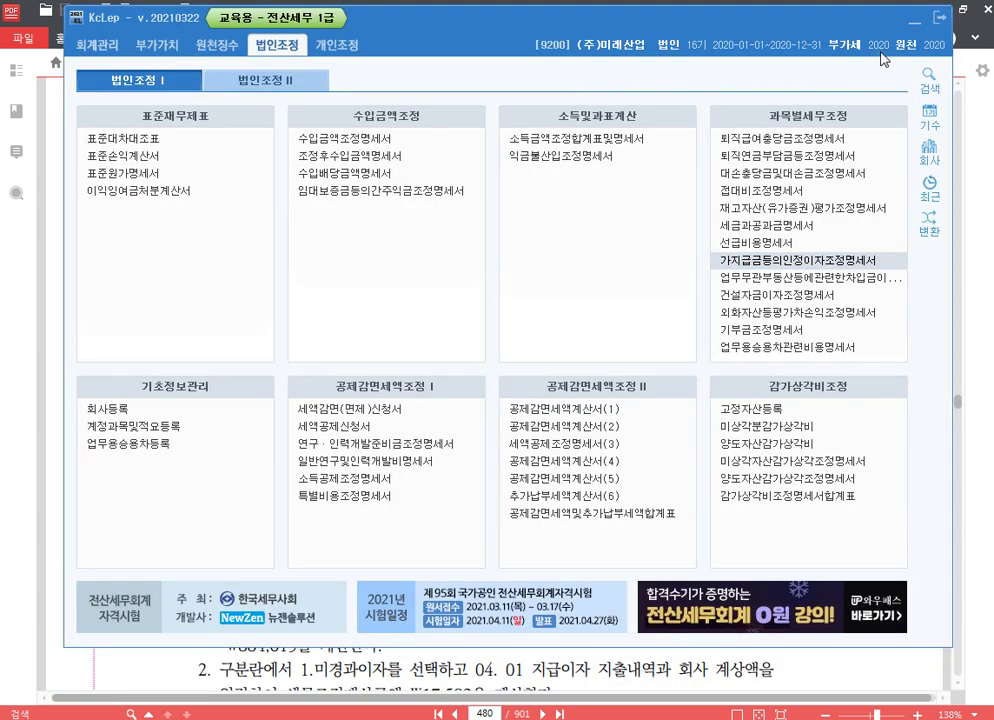
pyautogui.press('Escape')
pyautogui.click(795, 283)
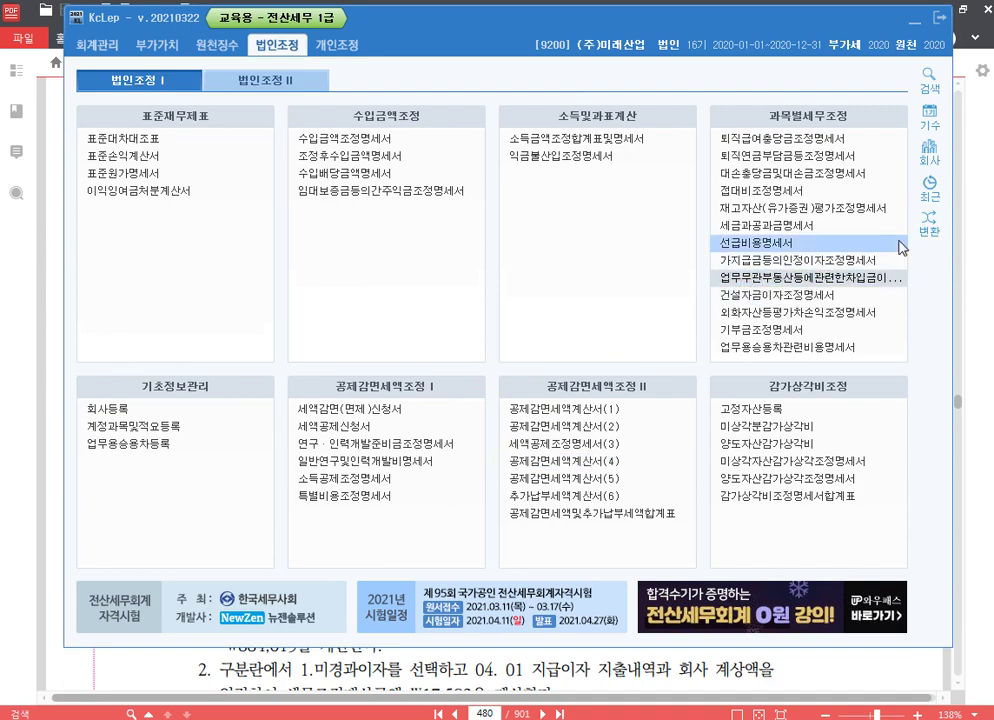
# Step: Switch to the textbook in 알PDF and read the 업무무관부동산등 차입금지급이자 작성사례 on page 489, including its 지급이자 notes
pyautogui.hotkey('alt', 'Tab')
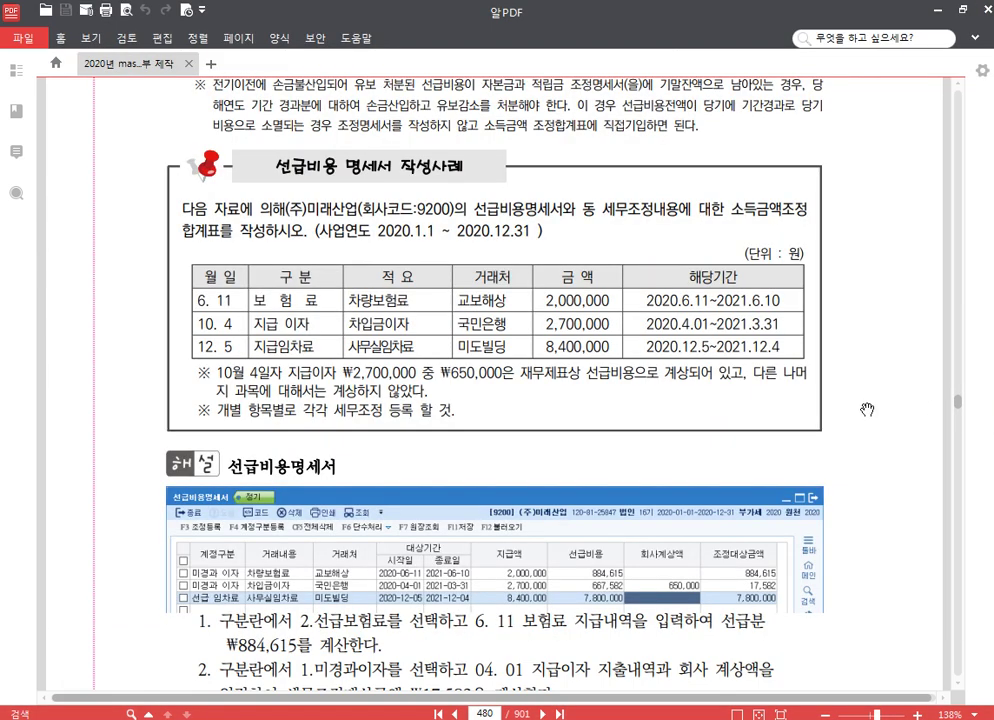
pyautogui.scroll(-10, 519, 352)
pyautogui.scroll(-15, 519, 352)
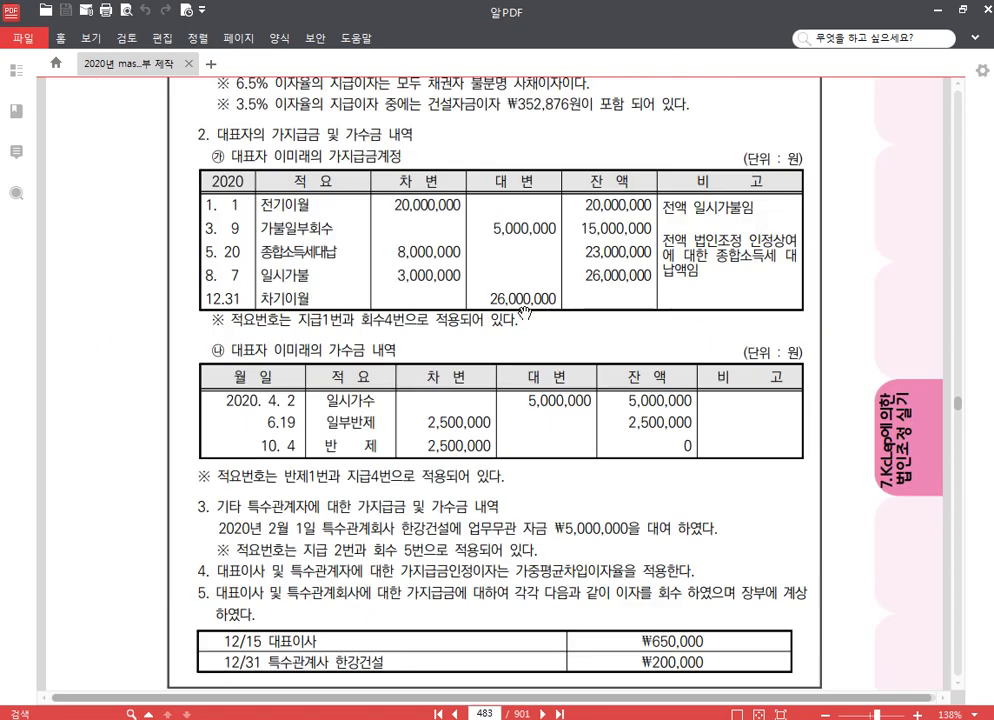
pyautogui.scroll(-20, 523, 315)
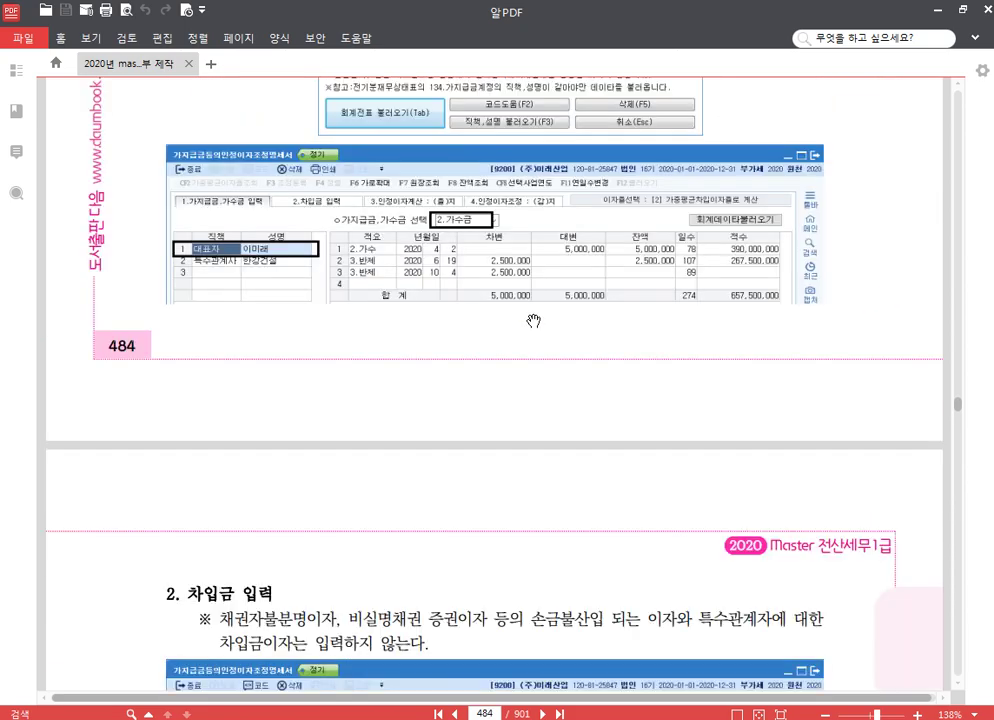
pyautogui.scroll(-20, 549, 316)
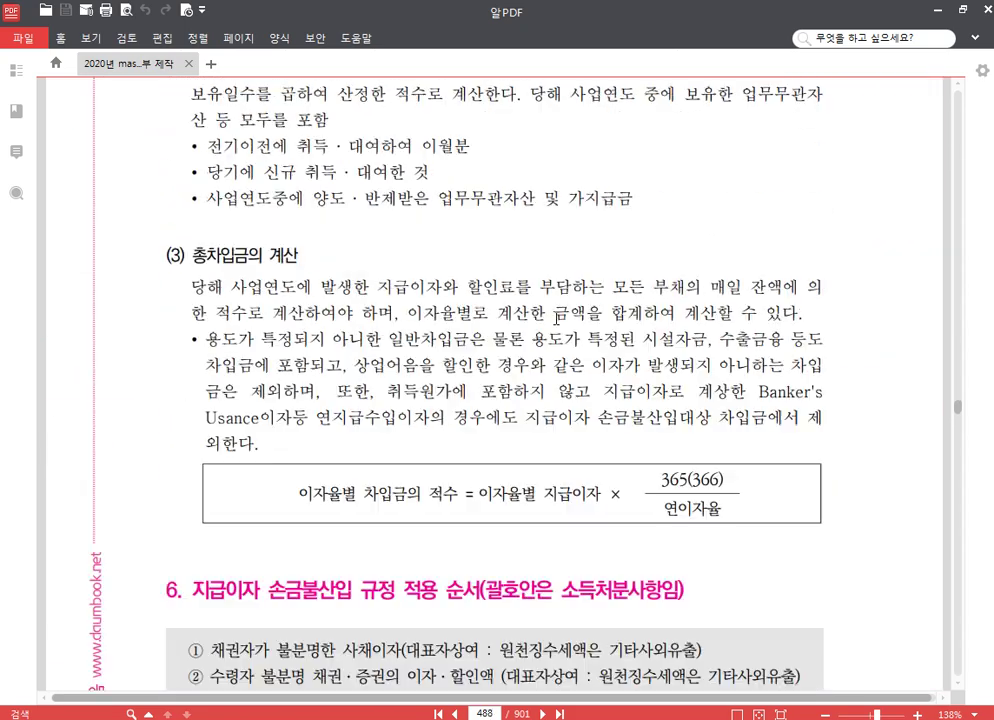
pyautogui.scroll(-3, 552, 307)
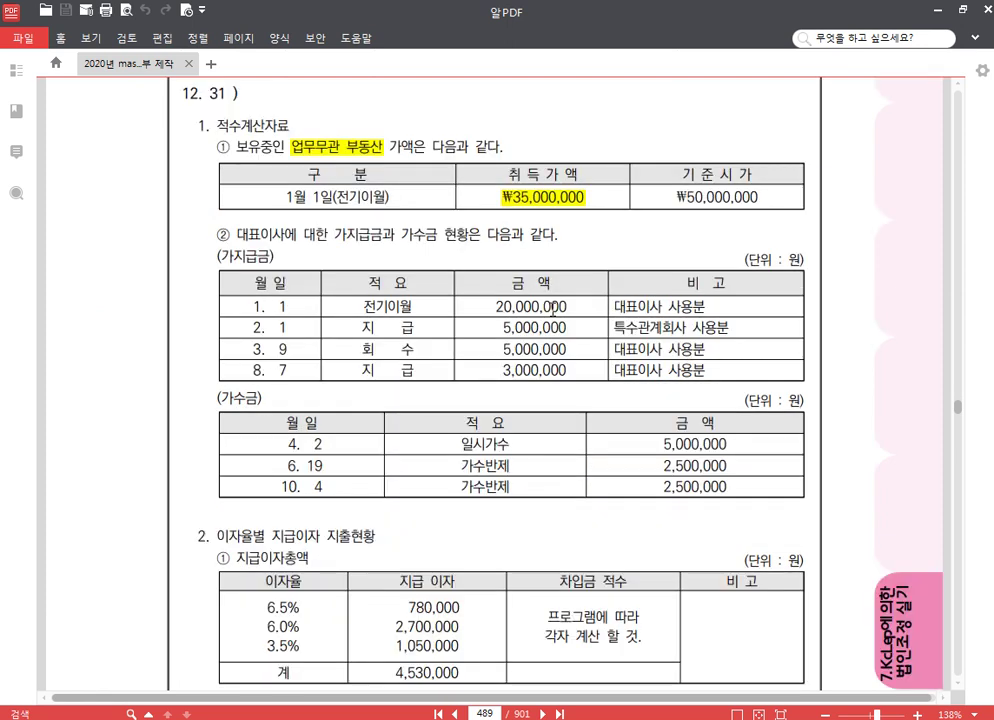
pyautogui.hotkey('alt', 'Tab')
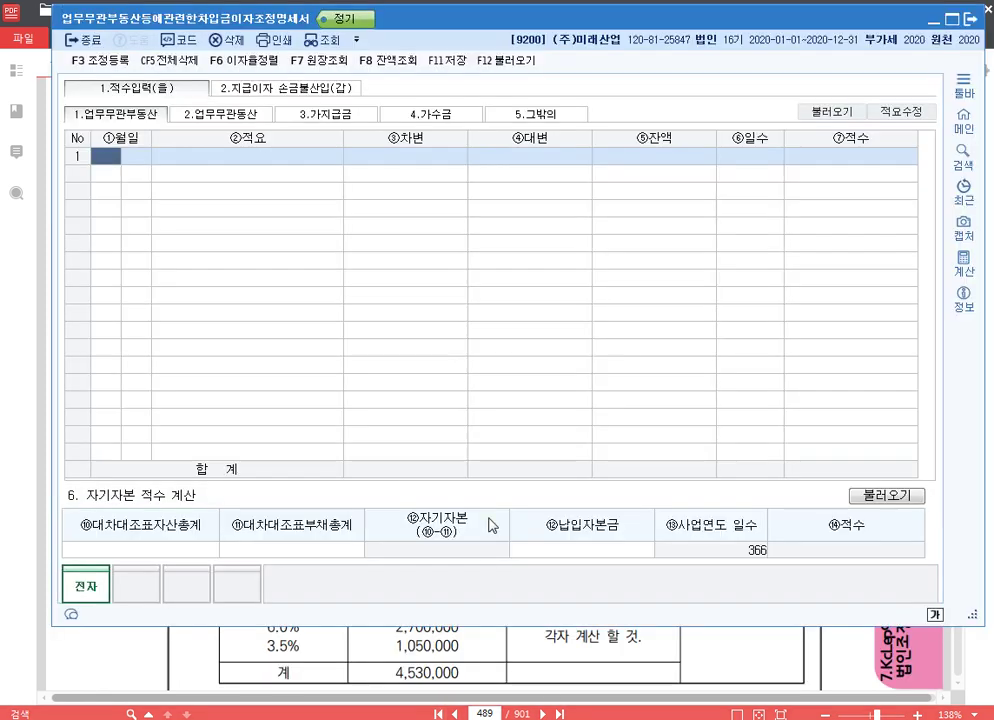
pyautogui.hotkey('alt', 'Tab')
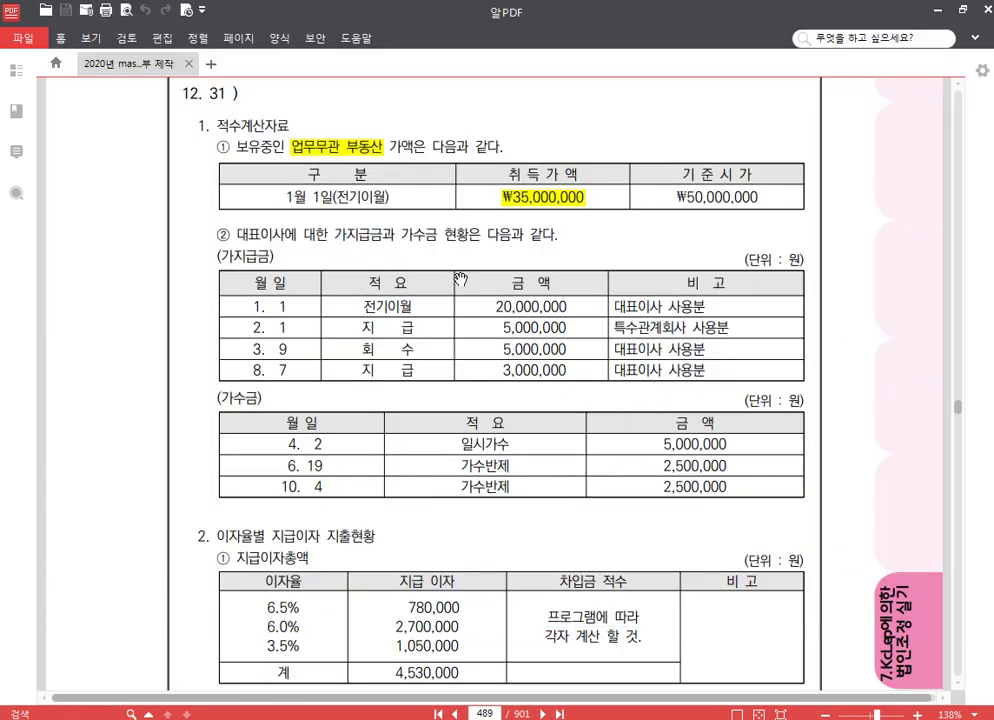
pyautogui.scroll(2, 439, 226)
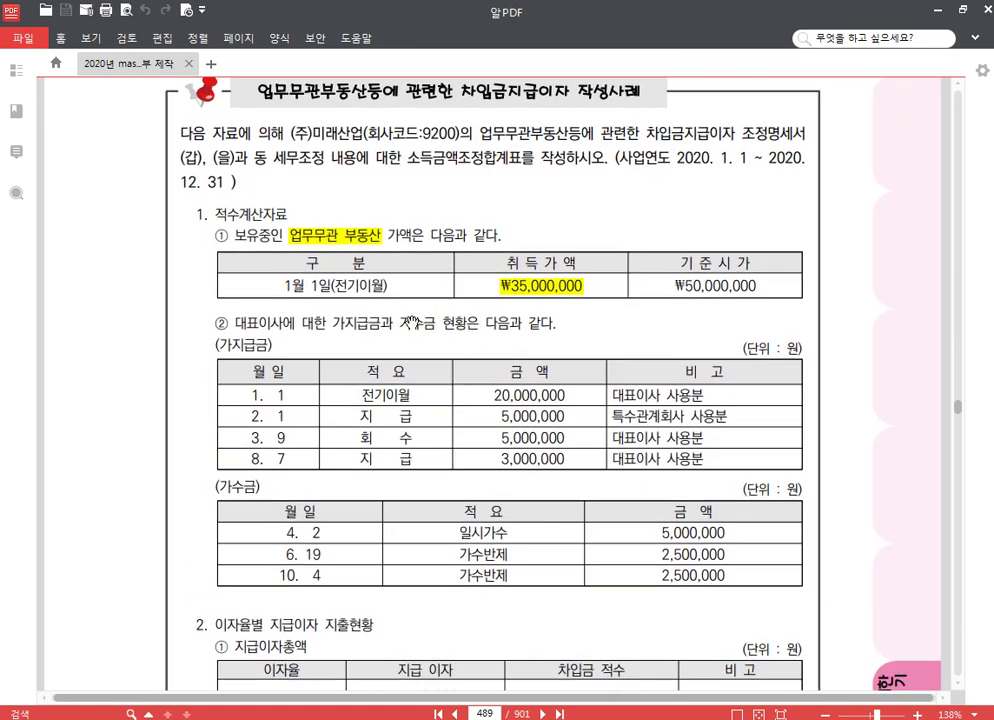
pyautogui.scroll(-1, 439, 301)
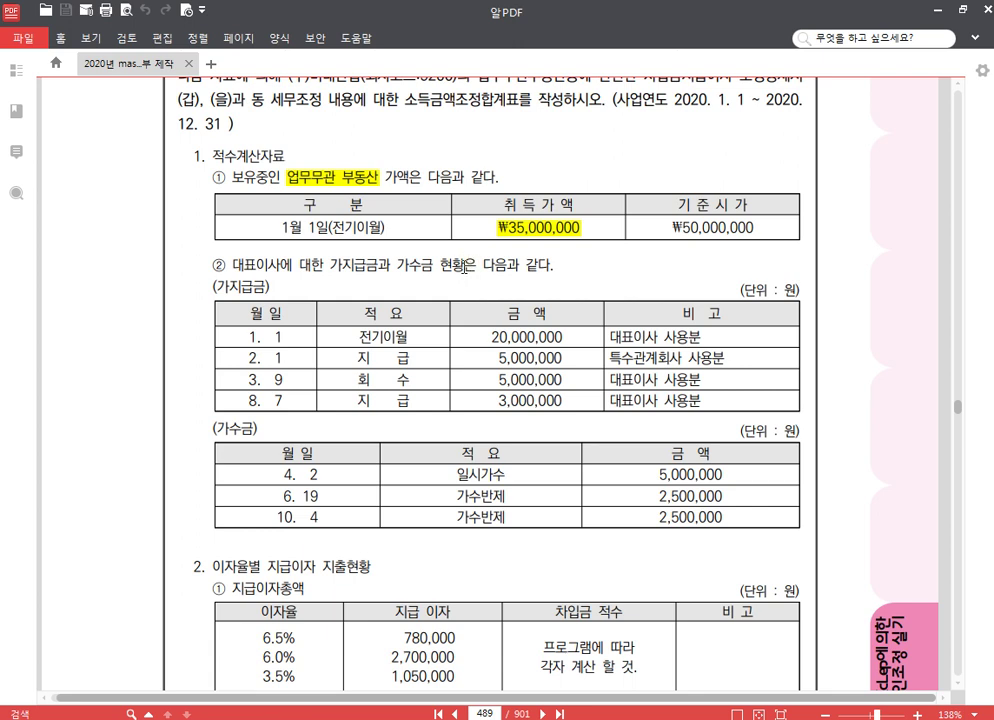
pyautogui.scroll(-3, 463, 268)
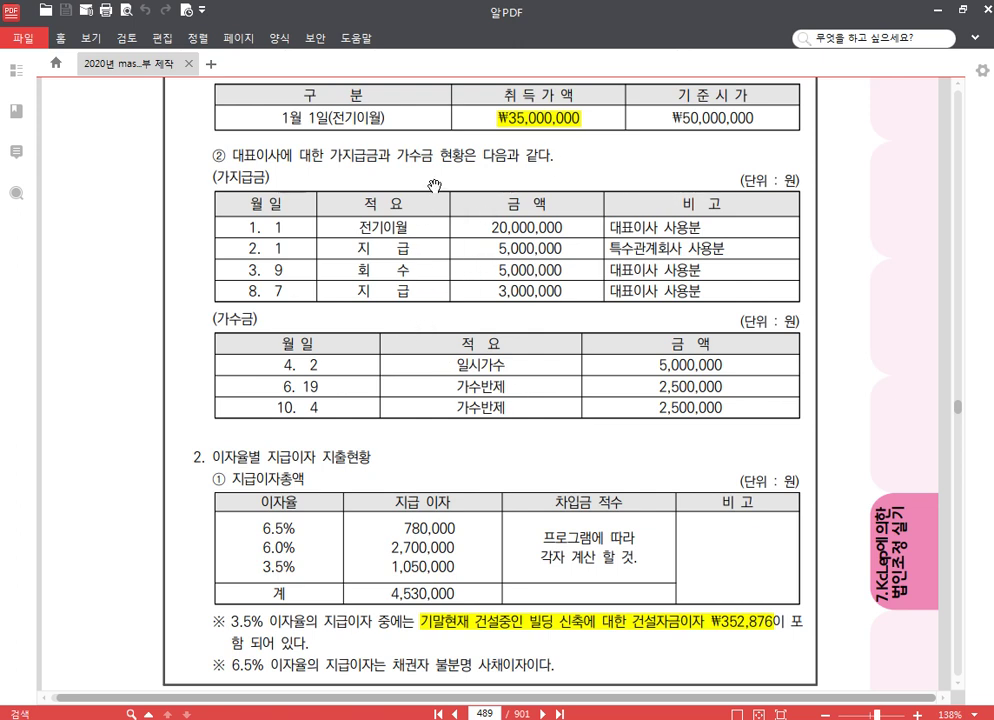
pyautogui.scroll(-9, 482, 377)
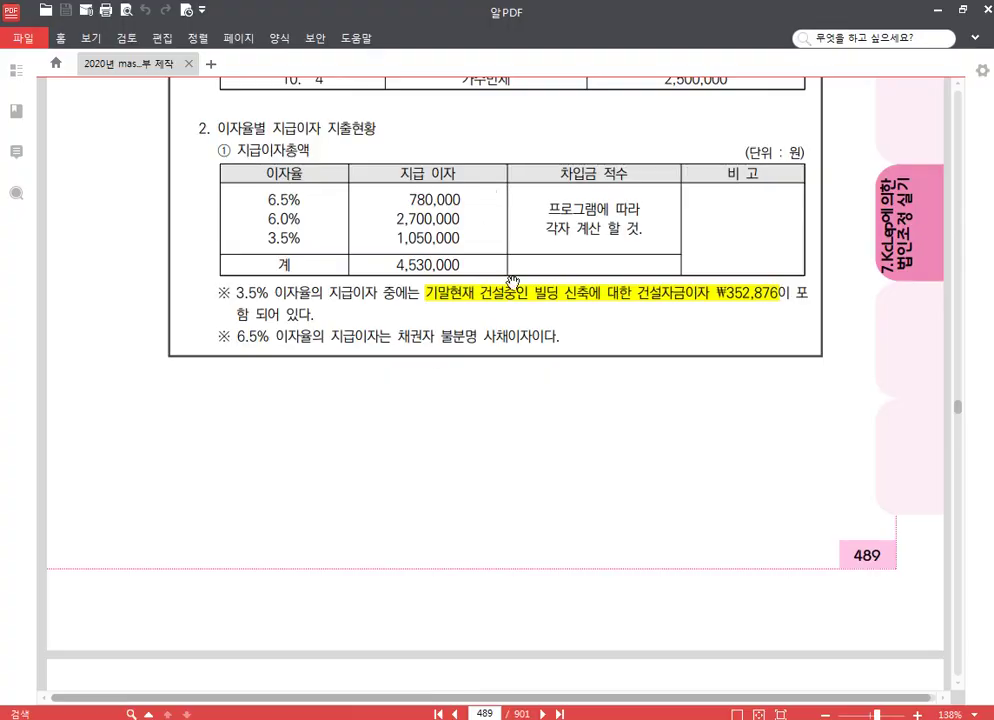
# Step: Under (3) 총차입금의 계산 on page 488, highlight the phrases 상업어음을 할인 and 연지급수입이자 in yellow
pyautogui.scroll(15, 517, 279)
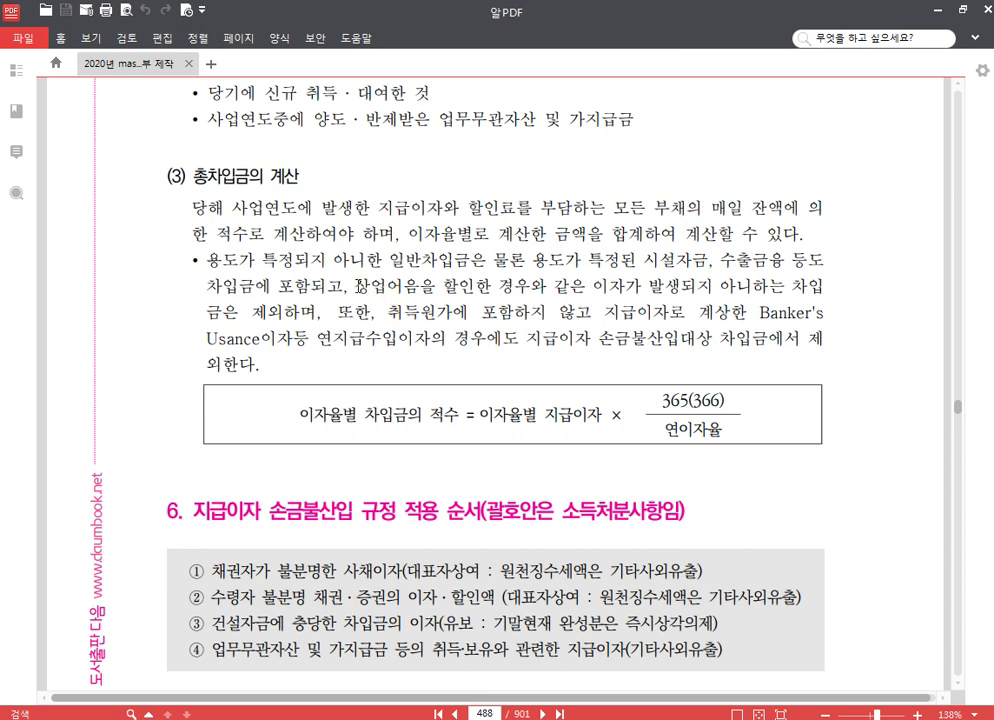
pyautogui.moveTo(359, 286); pyautogui.dragTo(474, 287)
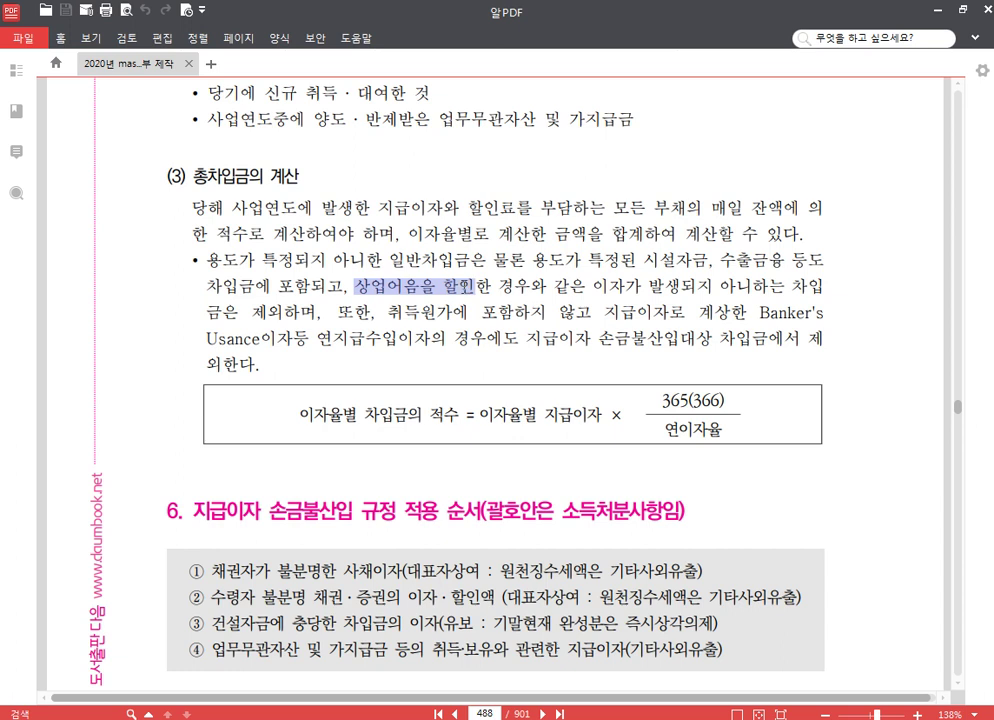
pyautogui.click(477, 264)
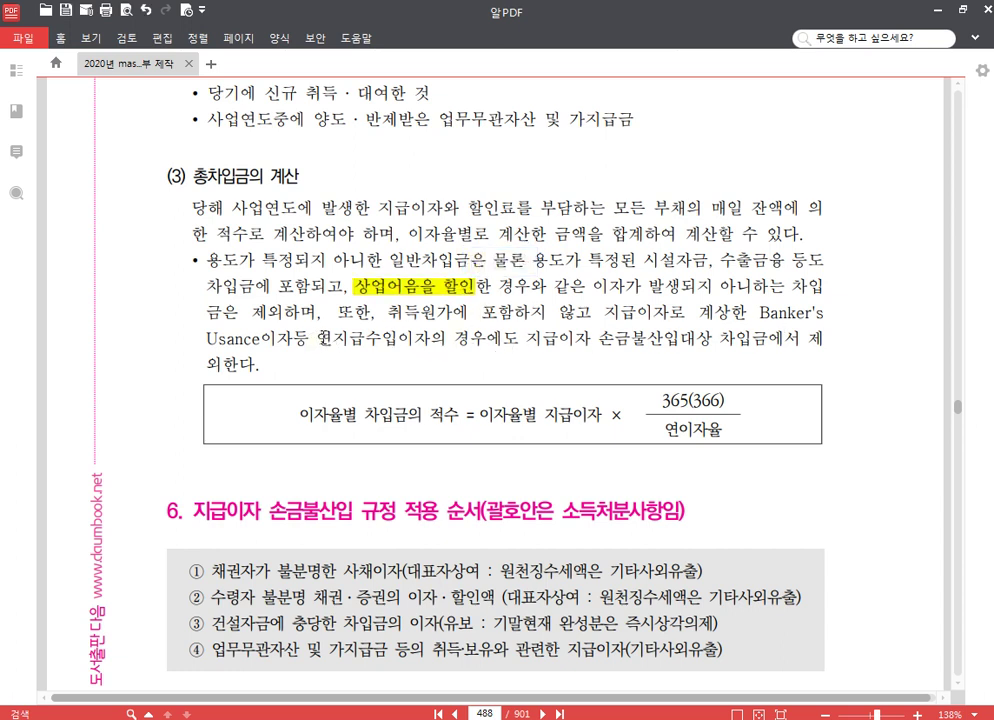
pyautogui.moveTo(318, 339); pyautogui.dragTo(430, 338)
pyautogui.click(442, 312)
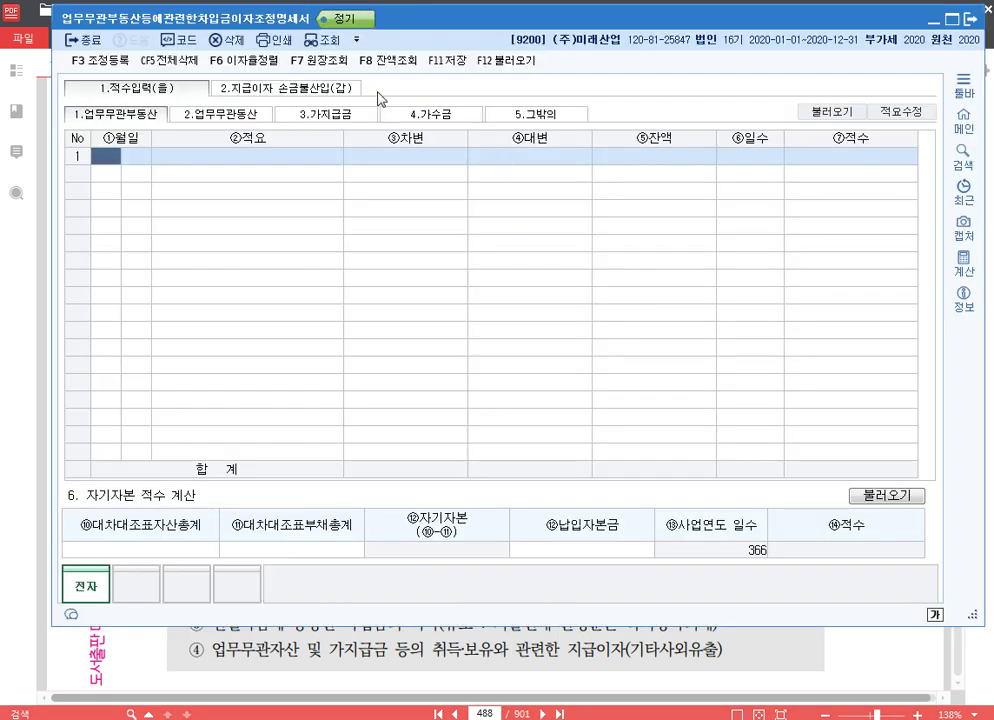
# Step: Examine the layout of the 적수입력(을) and 지급이자 손금불산입(갑) pages in KcLep, and check the 손금불산입 규정 적용 순서 in the textbook
pyautogui.click(298, 92)
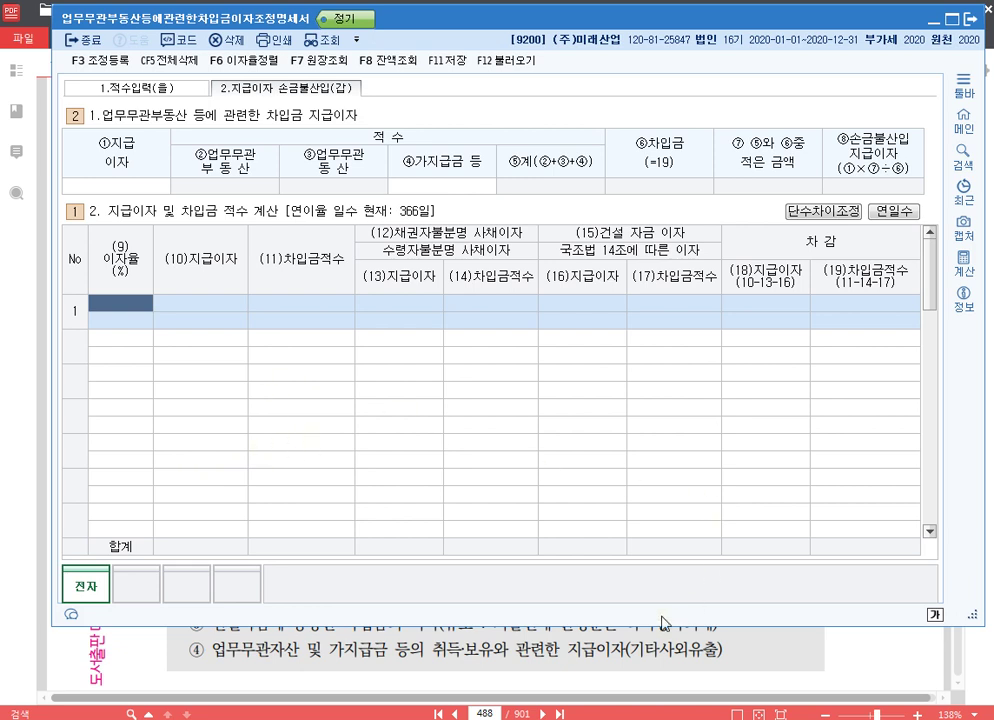
pyautogui.click(147, 89)
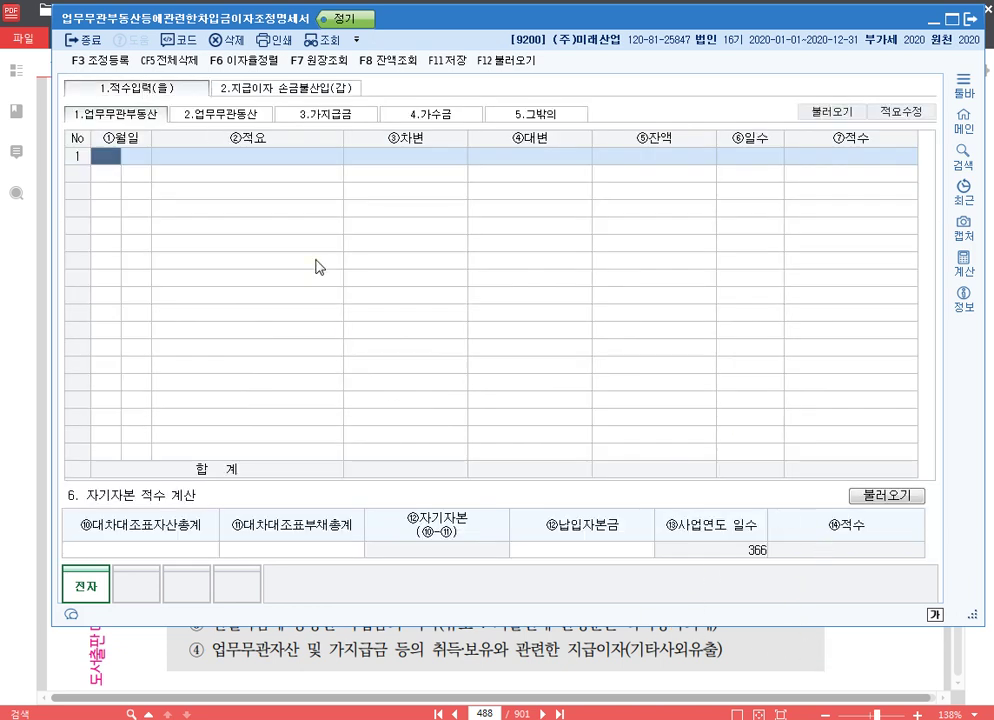
pyautogui.click(335, 114)
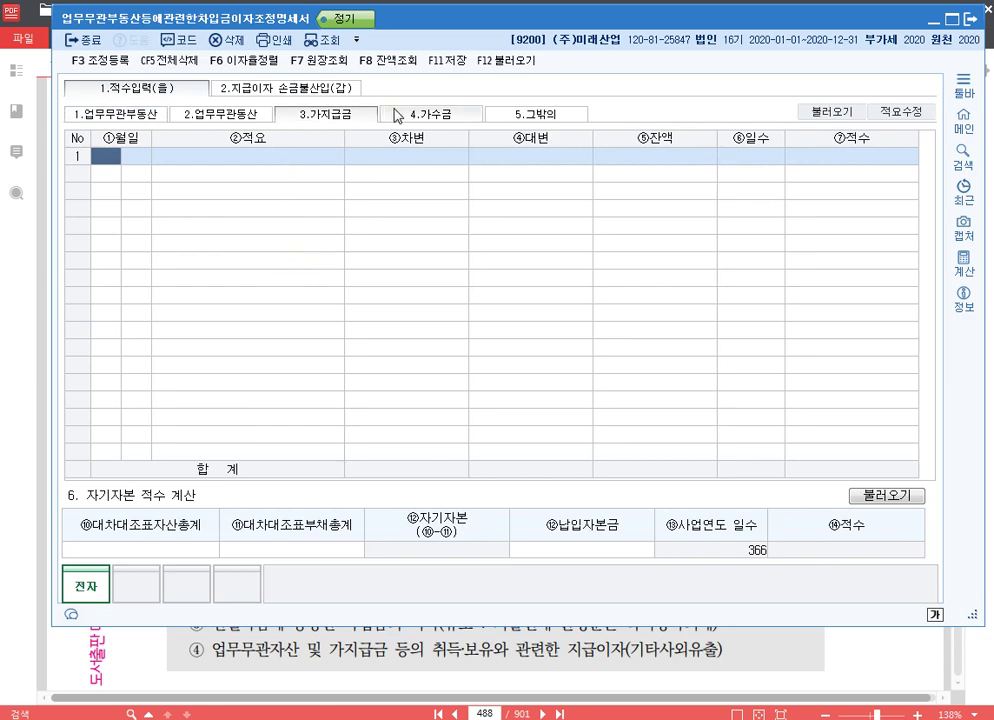
pyautogui.click(237, 110)
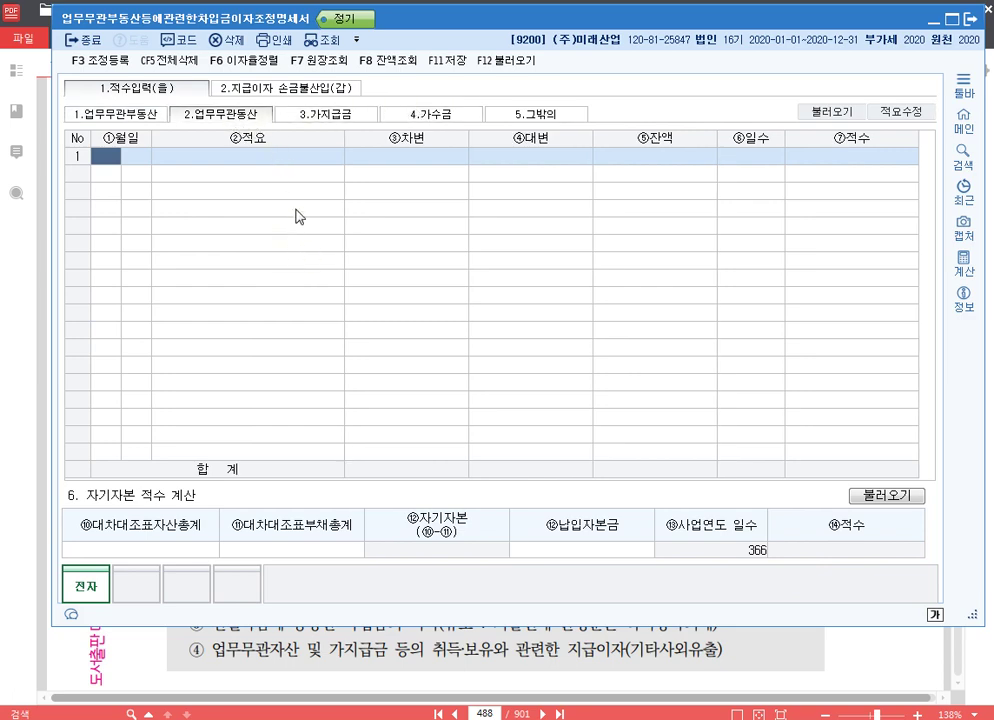
pyautogui.click(318, 90)
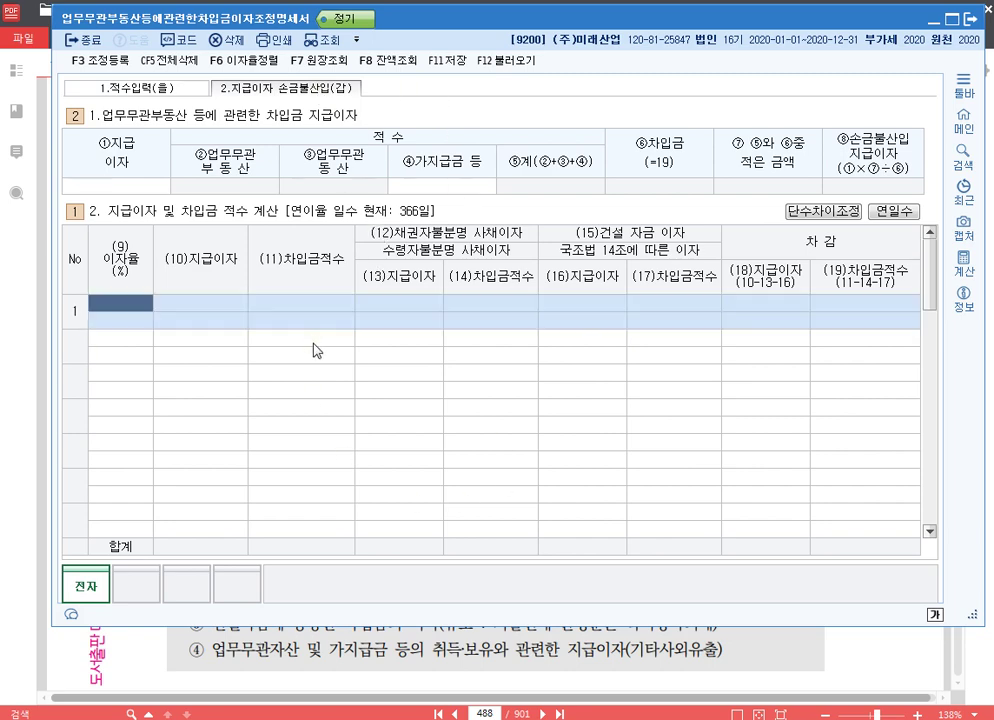
pyautogui.click(860, 660)
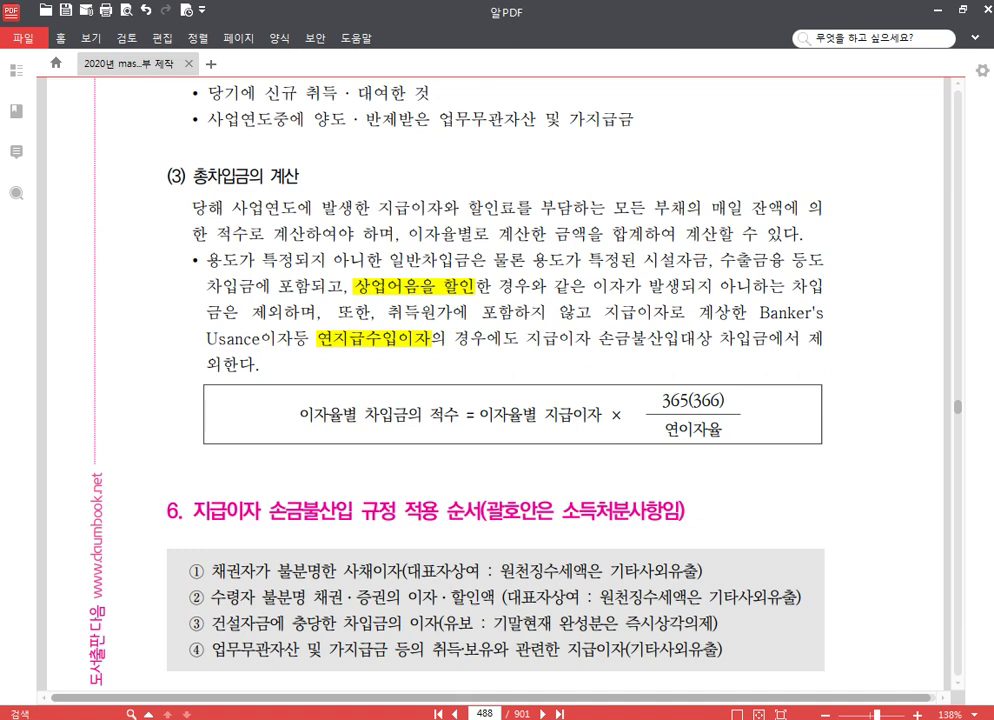
# Step: Switch back to KcLep and date the first row of the 업무무관동산 page in 적수입력(을) 1월 1일
pyautogui.hotkey('alt', 'Tab')
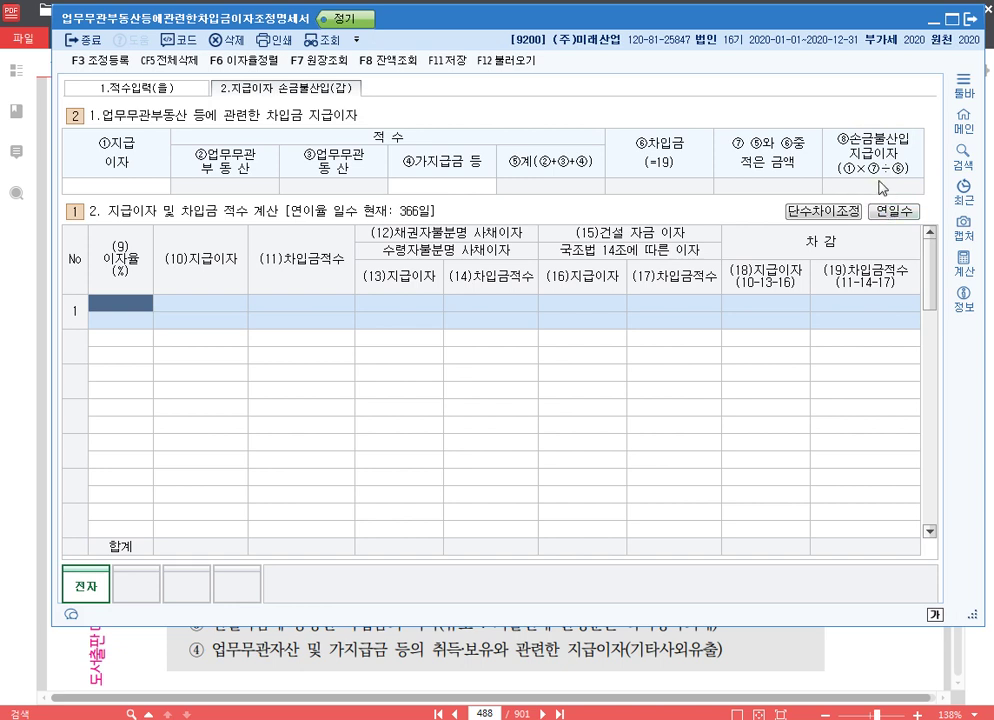
pyautogui.click(148, 92)
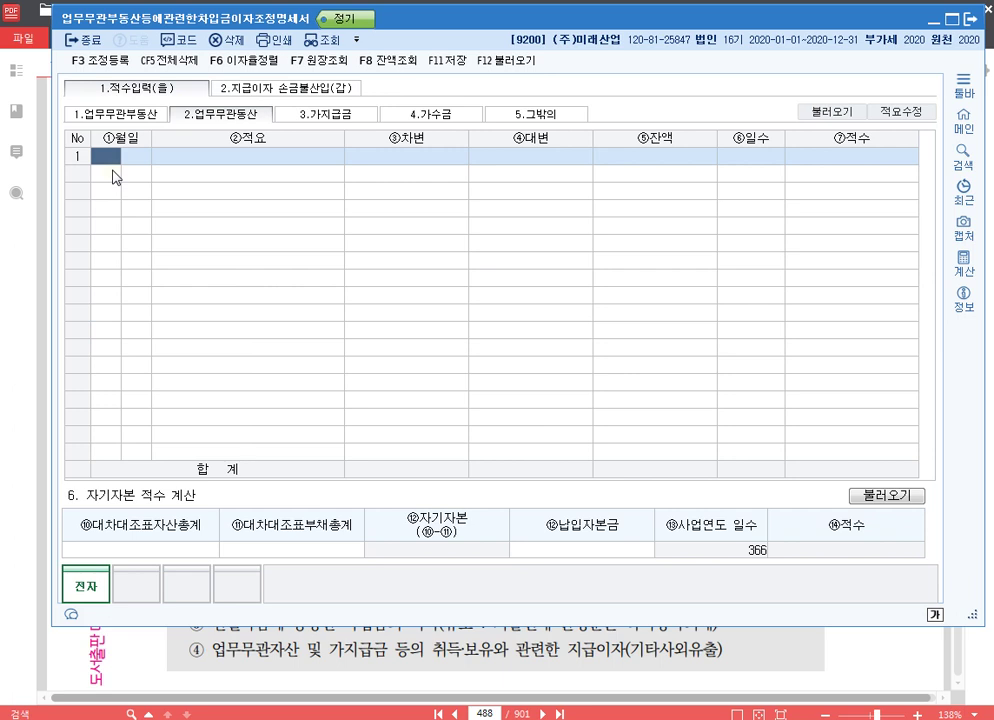
pyautogui.write('1')
pyautogui.press('Return')
pyautogui.write('01')
pyautogui.press('Return')
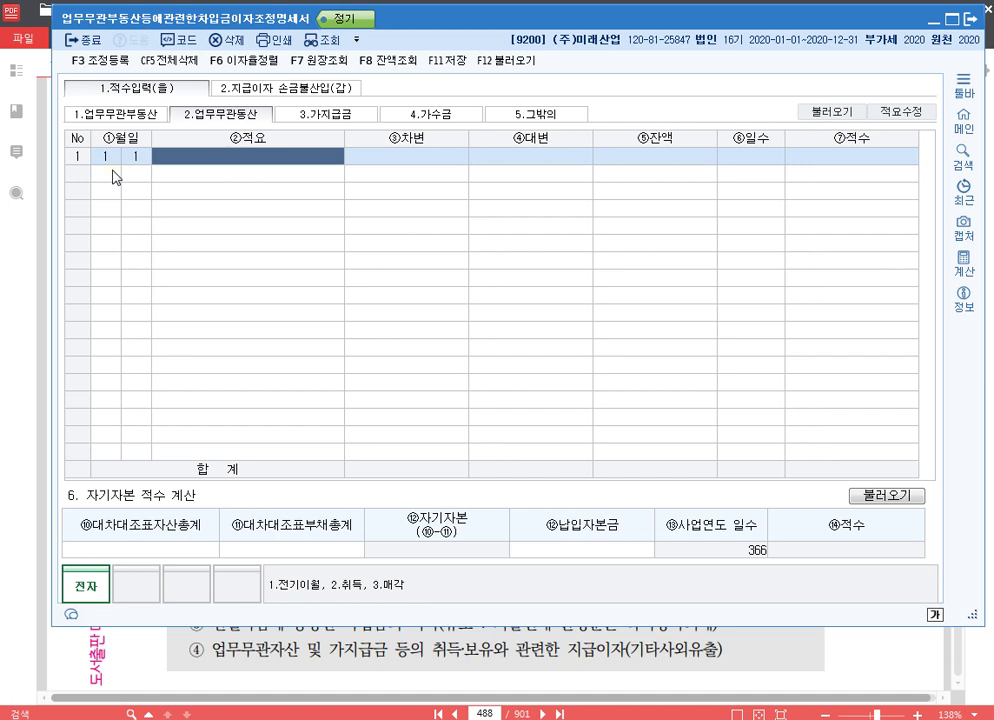
pyautogui.write('3')
pyautogui.press('Return')
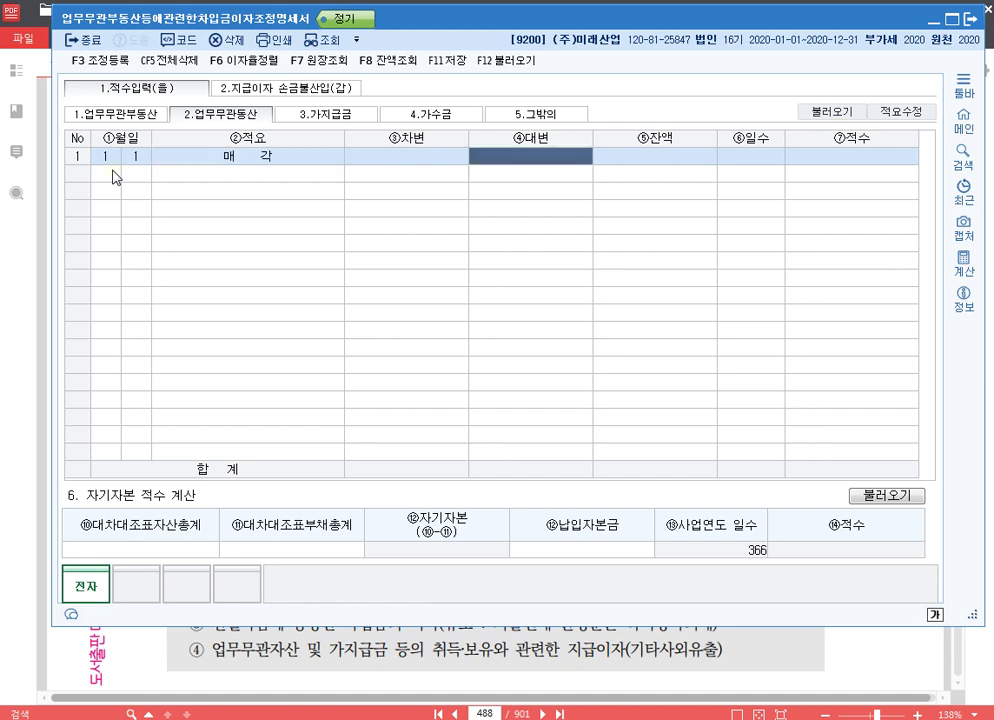
pyautogui.write('5000000')
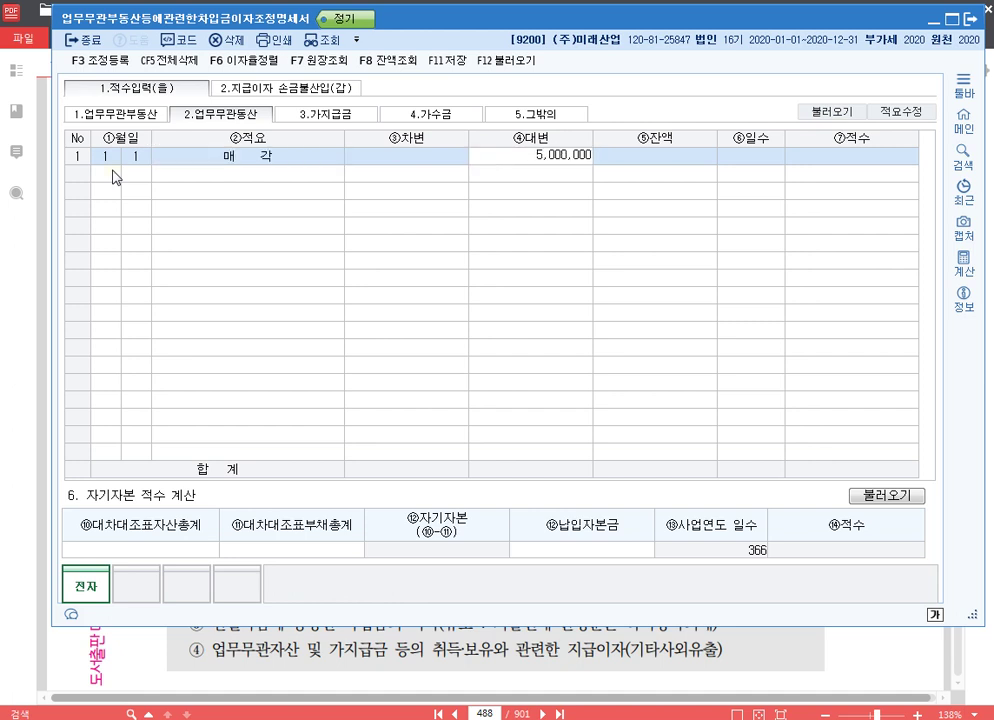
pyautogui.press('Escape')
pyautogui.press('Left')
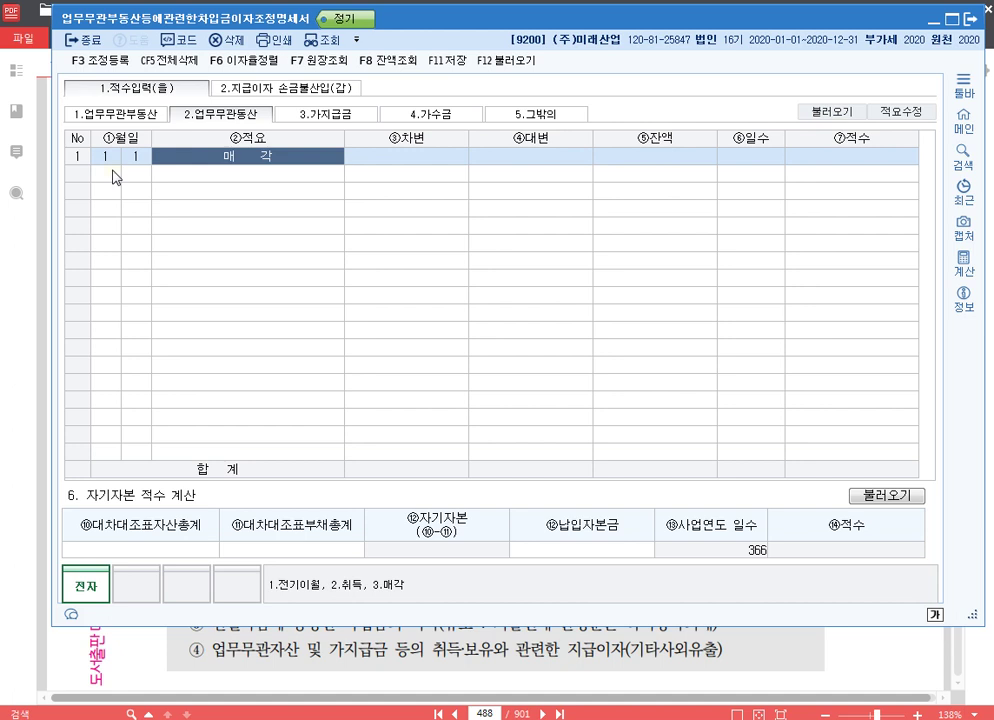
# Step: Set the 1월 1일 row's 적요 to 전기이월 and enter 35,000,000 as its 차변
pyautogui.write('1')
pyautogui.press('Return')
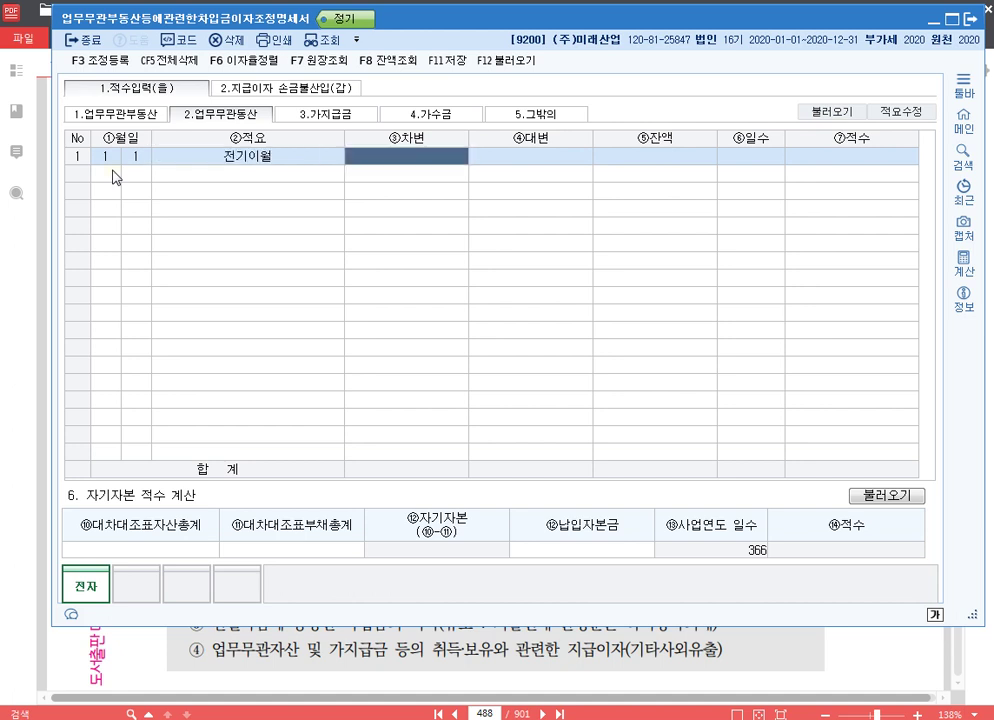
pyautogui.write('35000000')
pyautogui.press('Return')
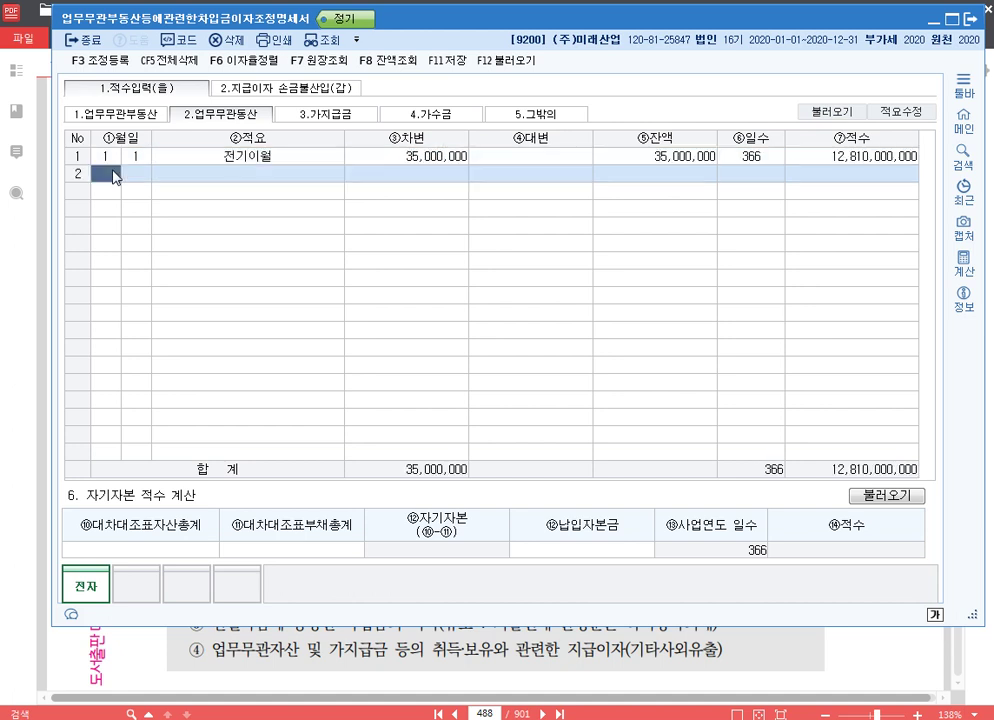
# Step: Load the 가지급금 and 가수금 records from the 가지급금 인정이자조정명세서 into their respective 적수입력(을) pages
pyautogui.click(312, 116)
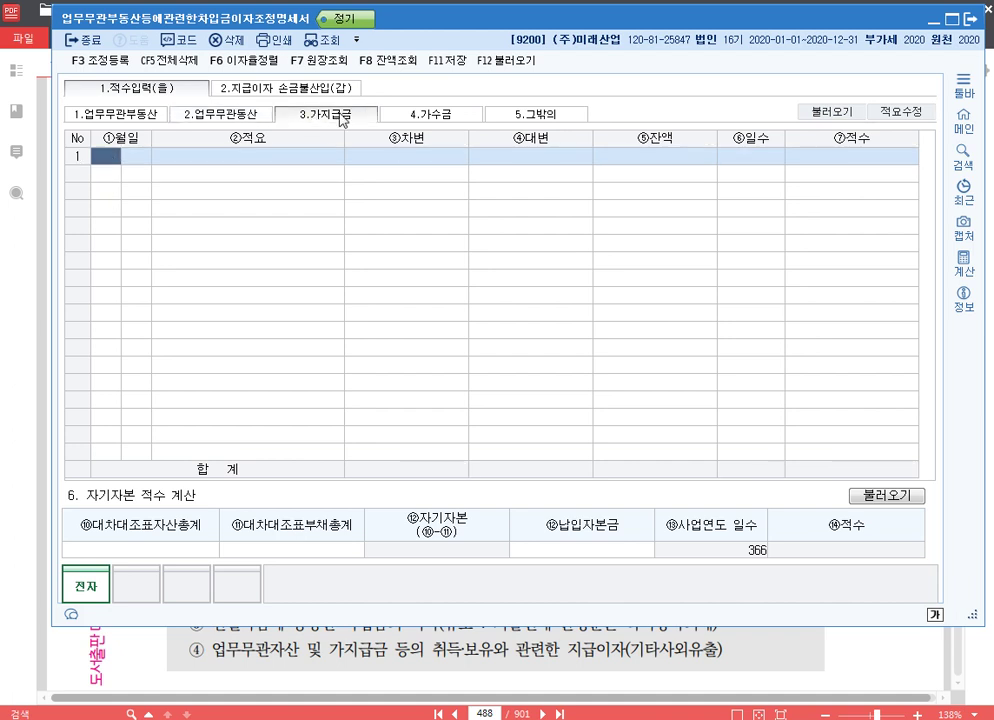
pyautogui.click(507, 60)
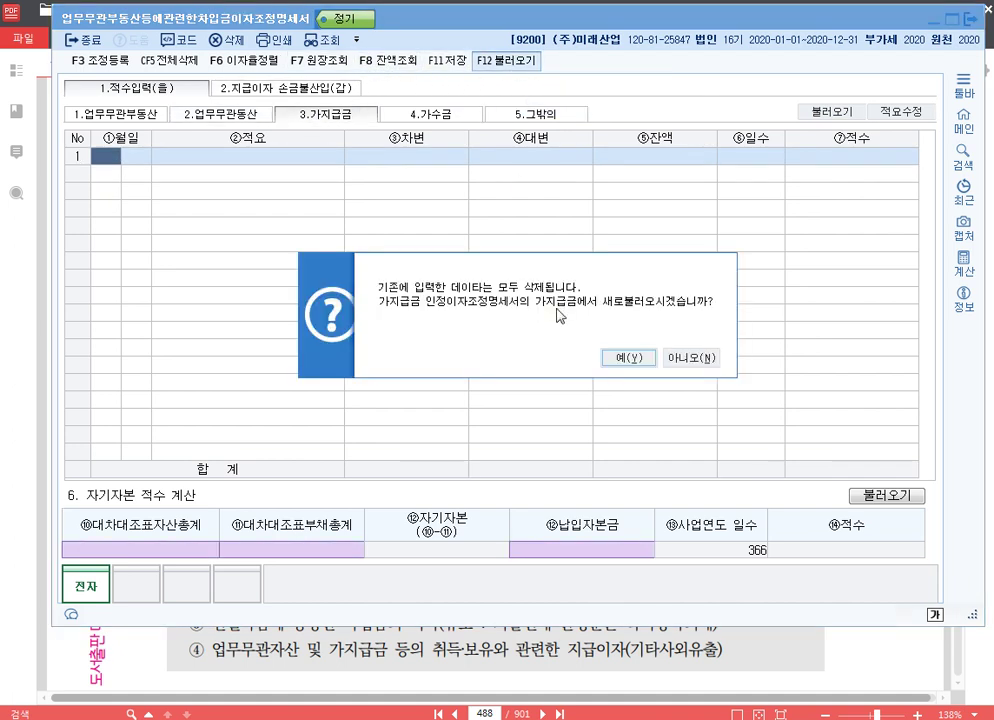
pyautogui.click(621, 360)
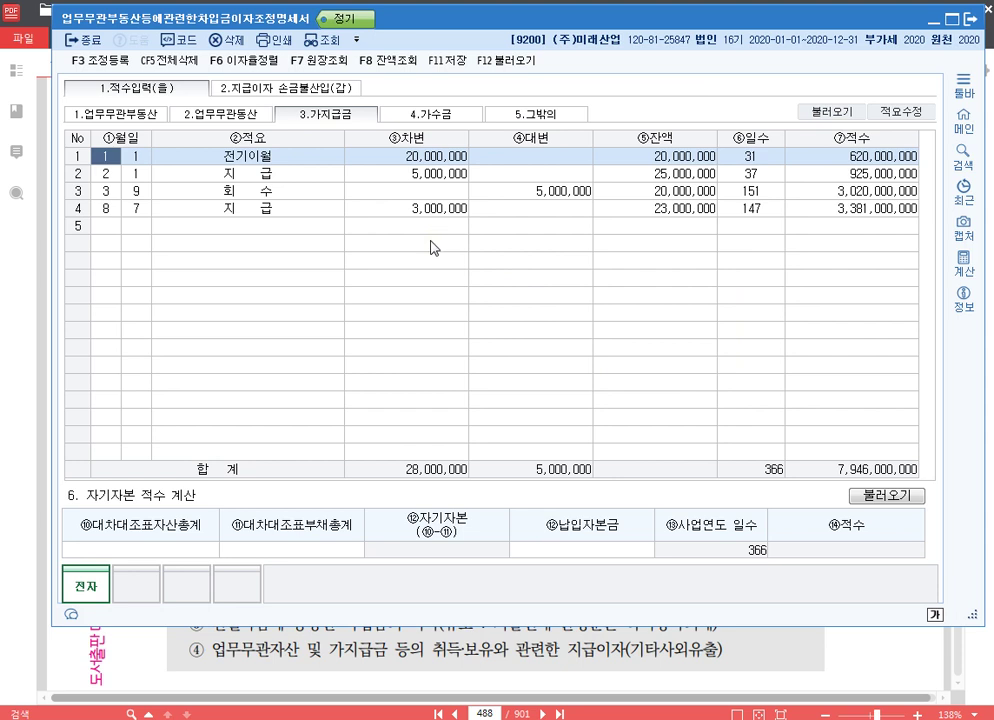
pyautogui.click(430, 114)
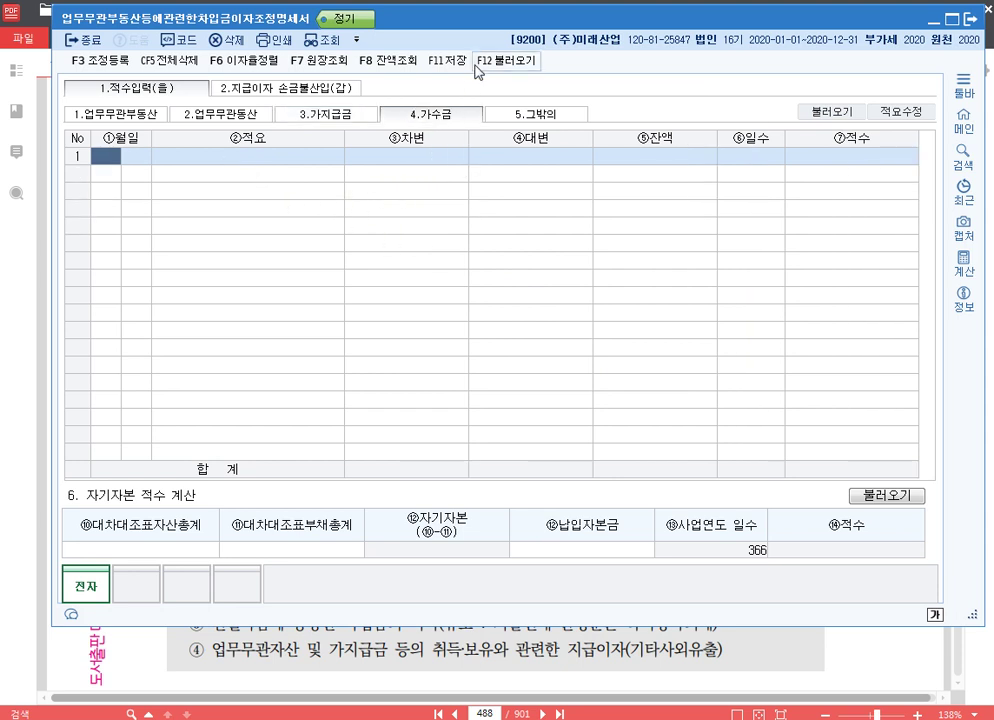
pyautogui.click(517, 61)
pyautogui.click(621, 357)
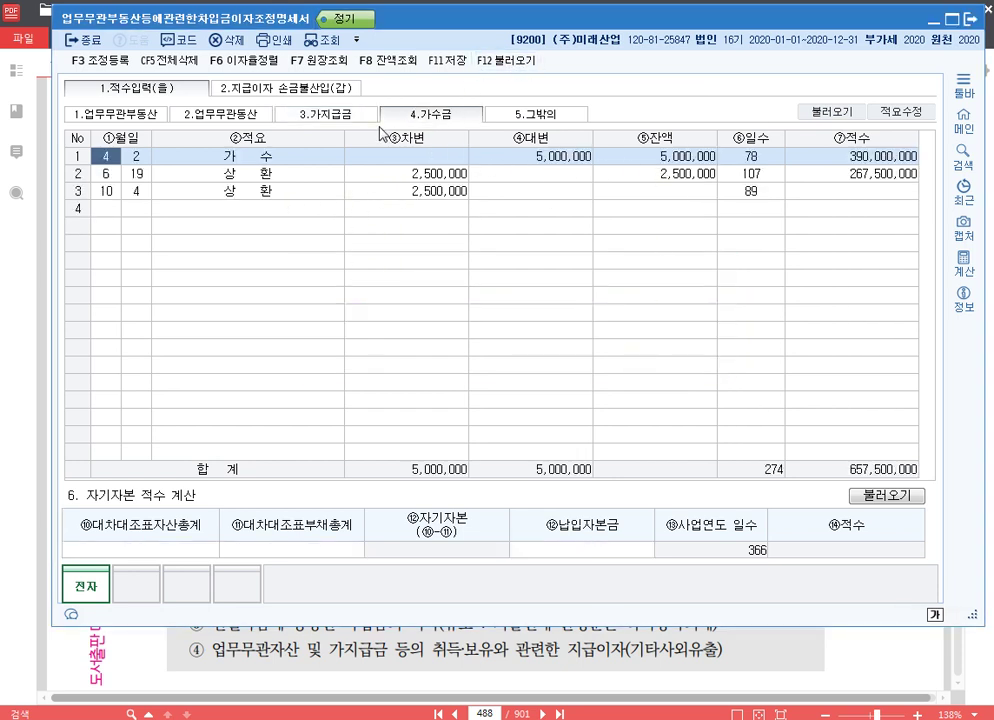
# Step: Compare the loaded 가지급금 and 가수금 entries, checking their balances, days and 적수
pyautogui.click(349, 116)
pyautogui.click(432, 114)
pyautogui.click(326, 113)
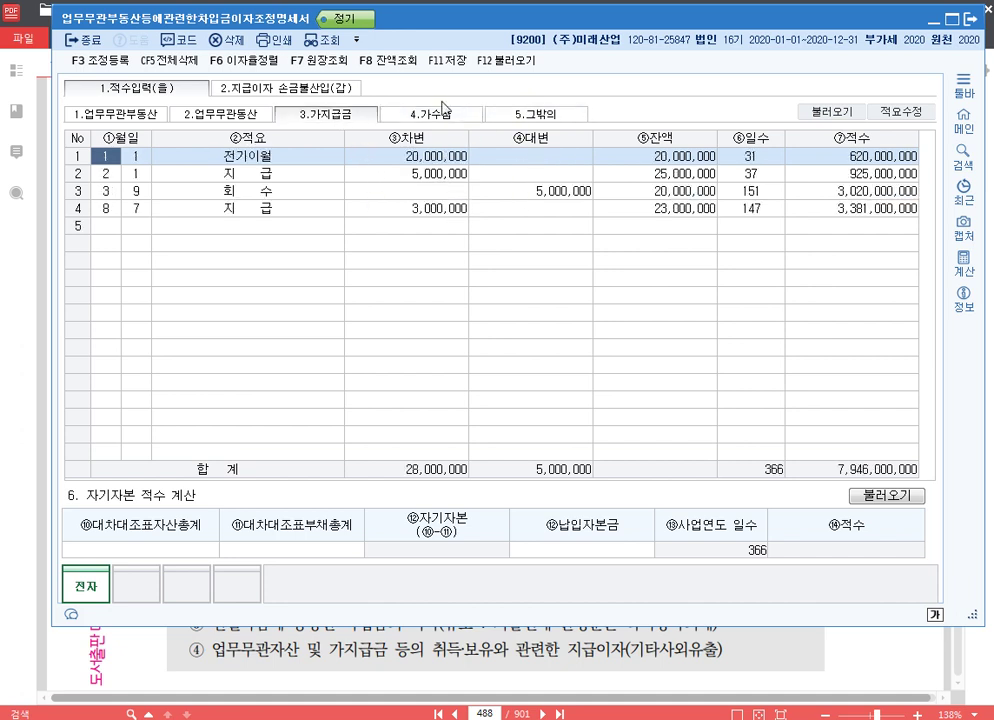
pyautogui.click(418, 113)
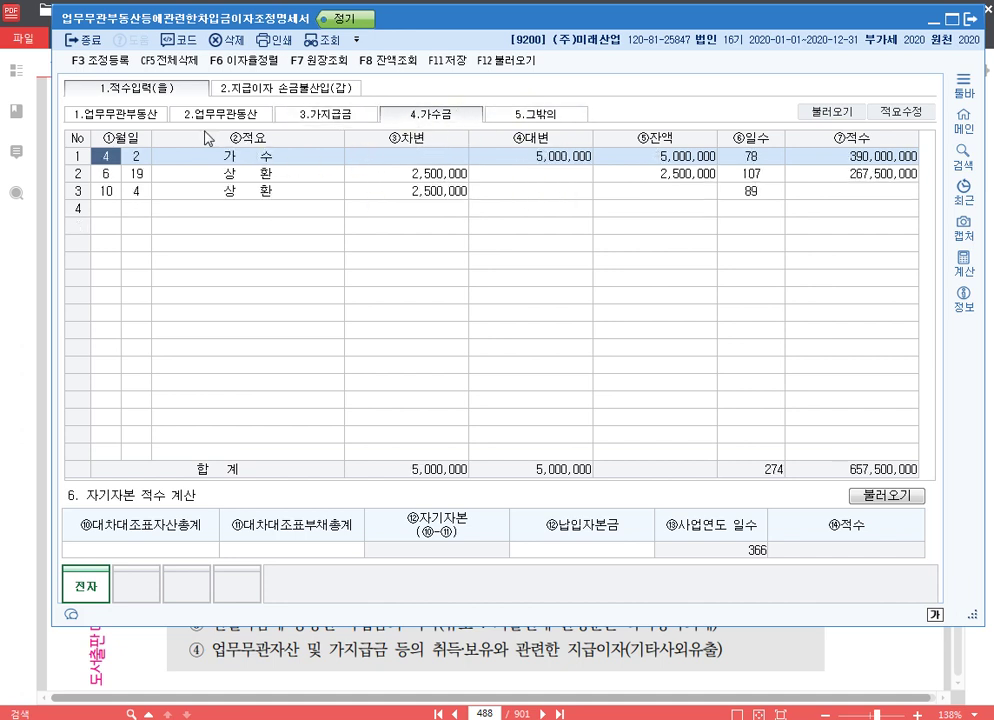
pyautogui.click(301, 110)
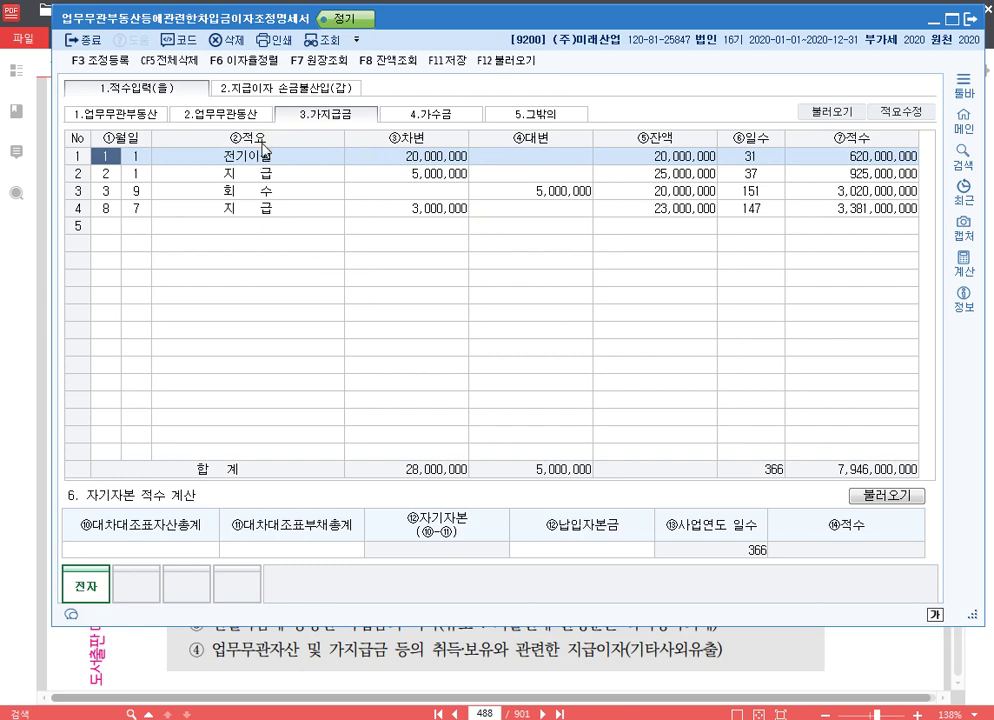
# Step: In 지급이자 손금불산입(갑), fill row 1 with 이자율 6.5%, 지급이자 780,000 and 채권자불분명 사채이자 지급이자 780,000
pyautogui.click(231, 82)
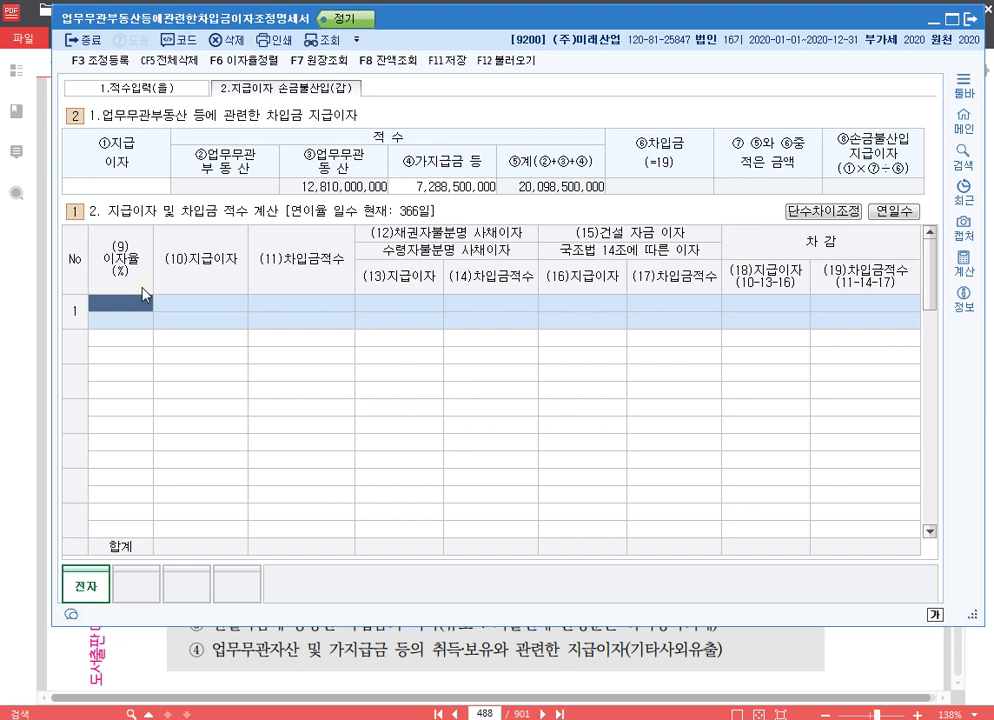
pyautogui.write('6.5')
pyautogui.press('Return')
pyautogui.write('7800000')
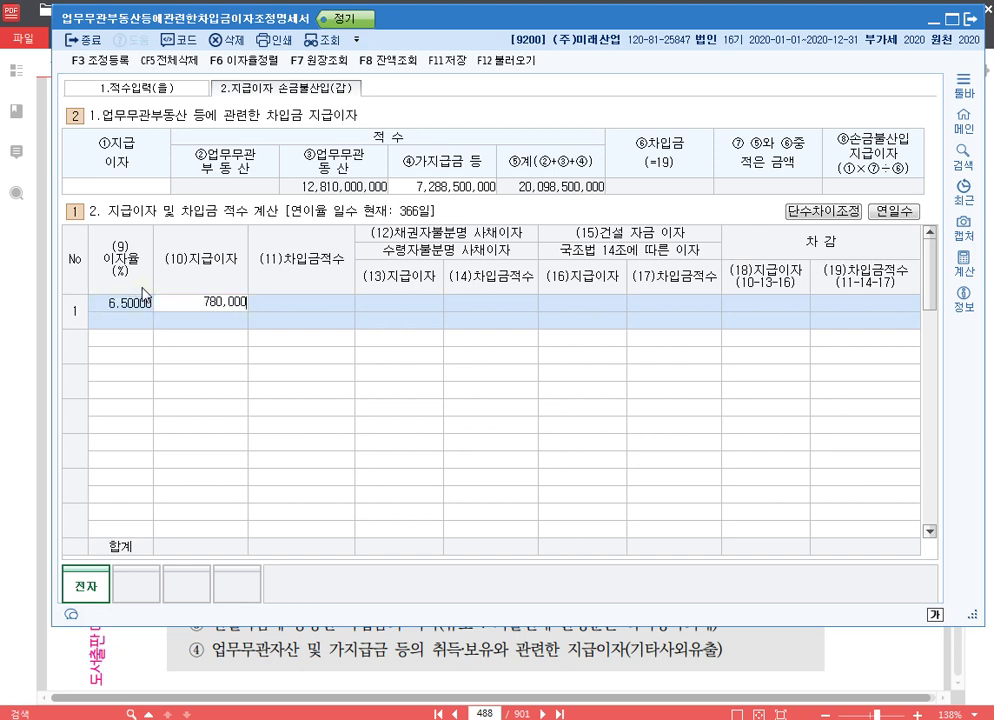
pyautogui.press('Return')
pyautogui.press('Return')
pyautogui.write('7800000')
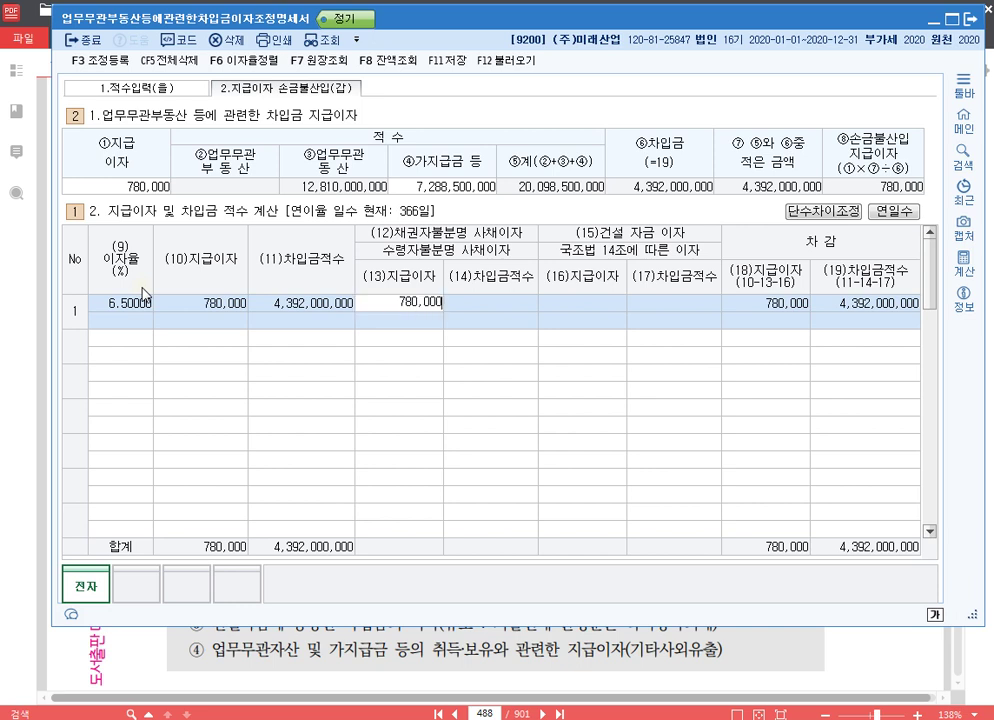
pyautogui.press('Return')
pyautogui.press('Return')
pyautogui.press('Return')
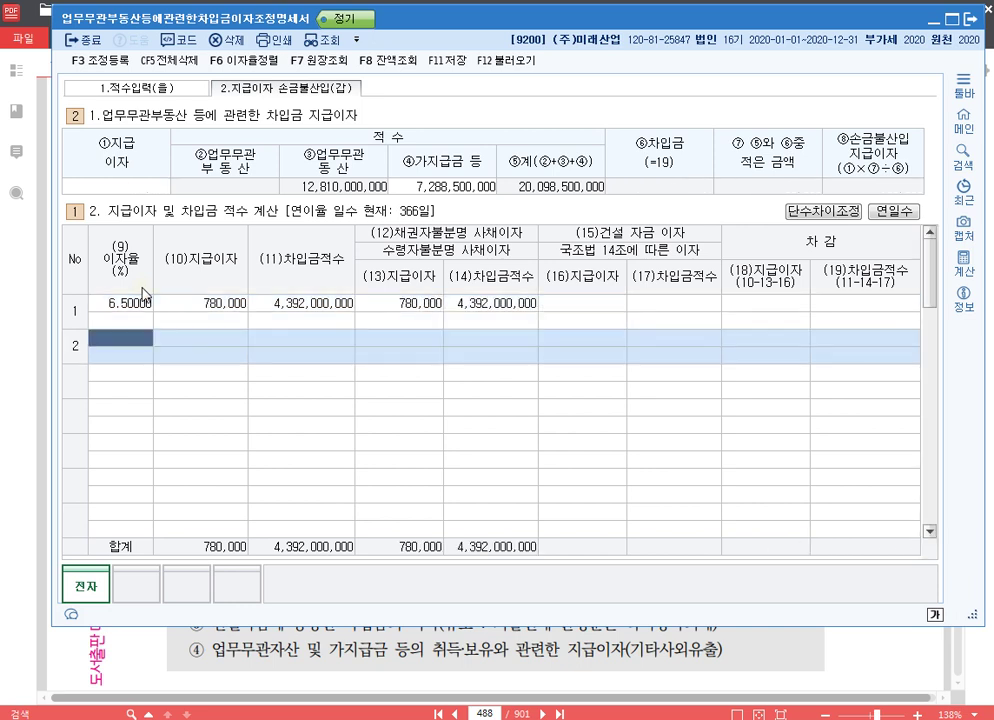
# Step: Fill row 2 of the 지급이자 및 차입금 적수 계산 table with 이자율 6% and 지급이자 2,700,000
pyautogui.write('6')
pyautogui.press('Return')
pyautogui.write('2700000')
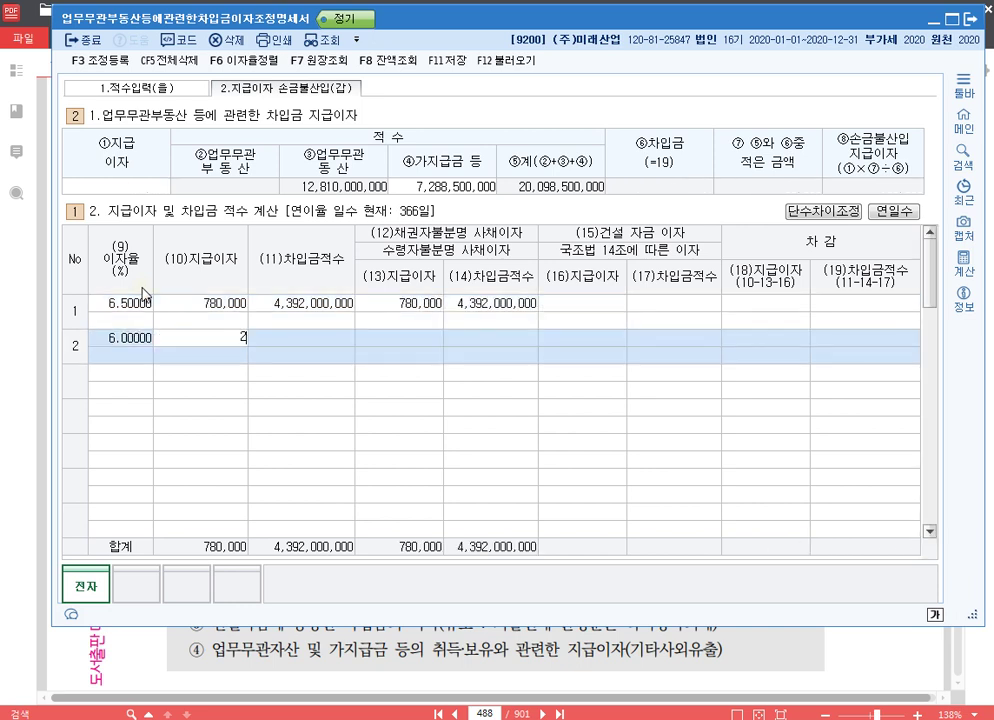
pyautogui.press('Return')
pyautogui.press('Return')
pyautogui.press('Return')
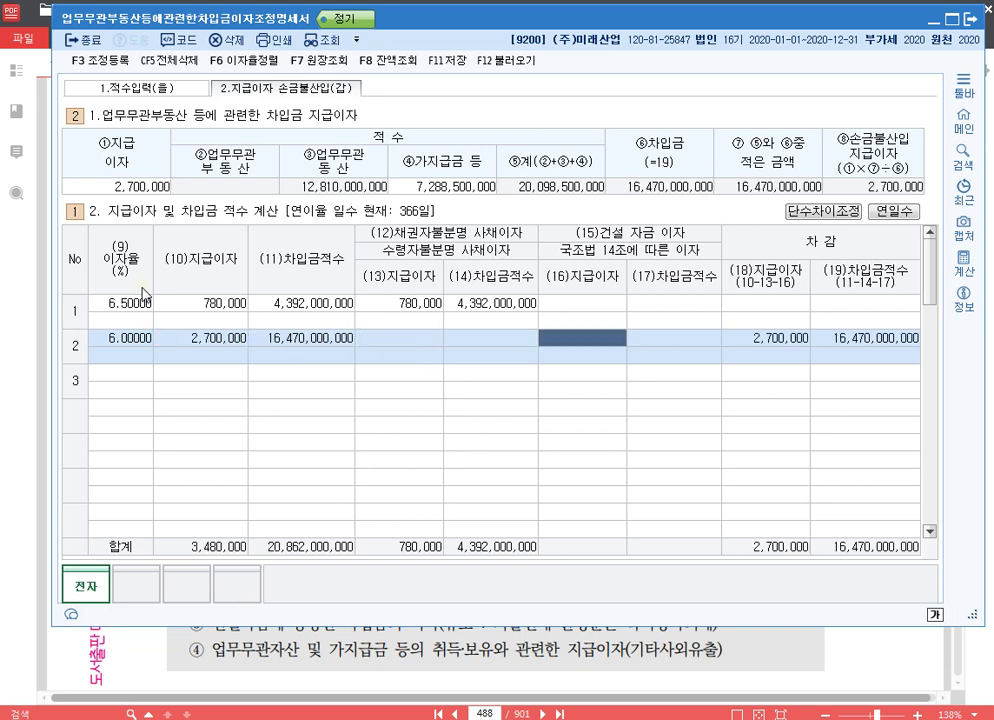
pyautogui.press('Return')
pyautogui.press('Return')
# Step: Fill row 3 of the 지급이자 및 차입금 적수 계산 table with 이자율 3.5% and 지급이자 1,050,000
pyautogui.write('3.5')
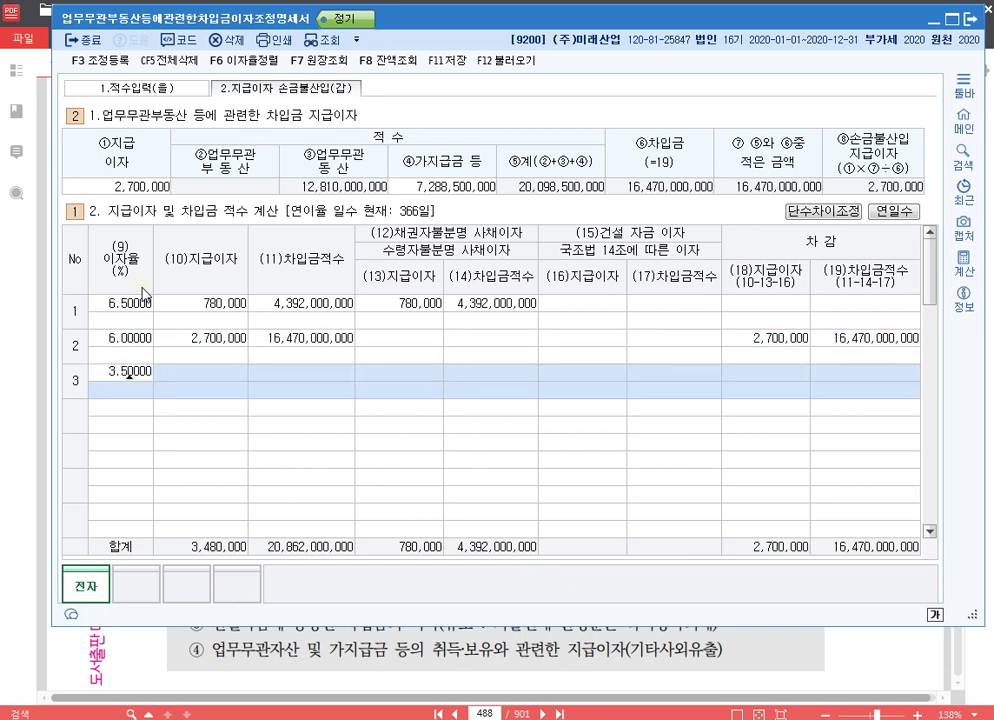
pyautogui.press('Return')
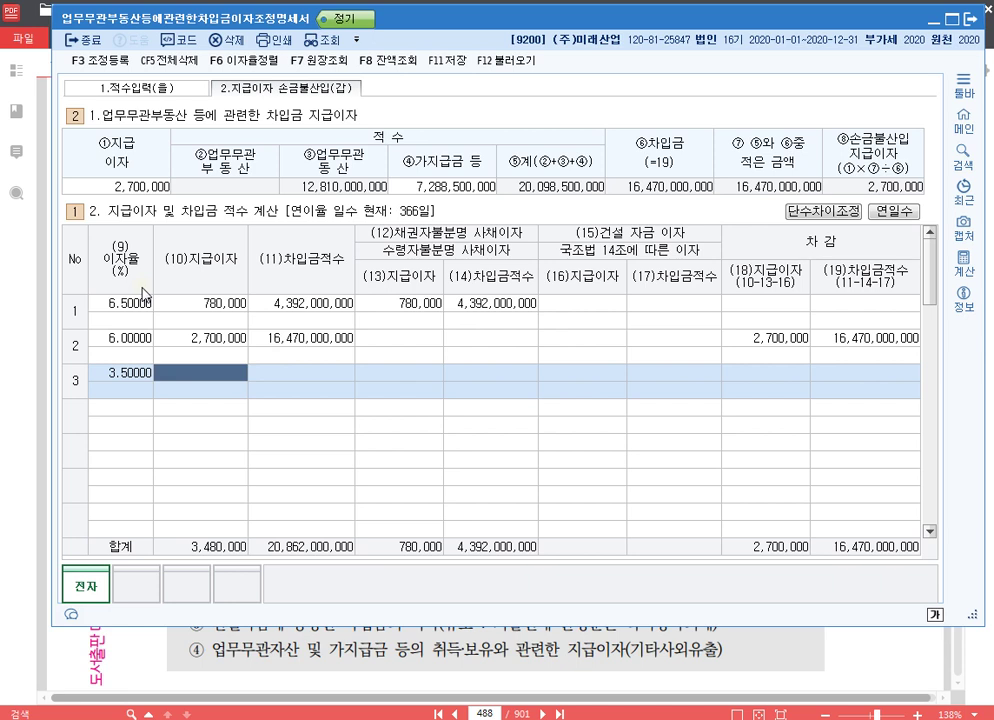
pyautogui.write('1050000')
pyautogui.press('Return')
pyautogui.press('Return')
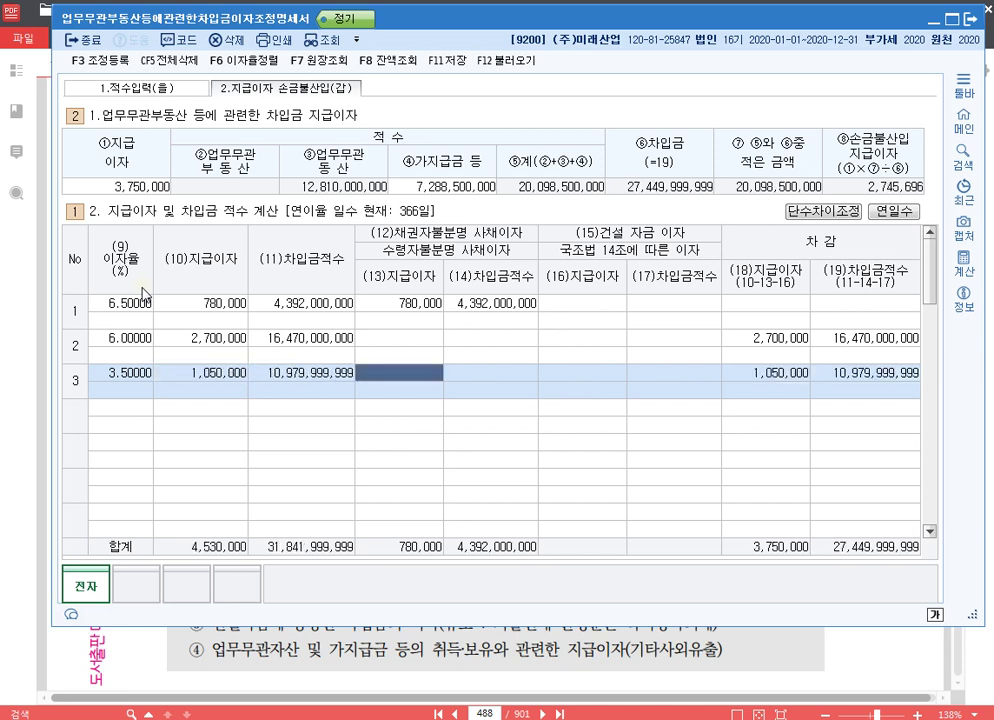
pyautogui.write('352876')
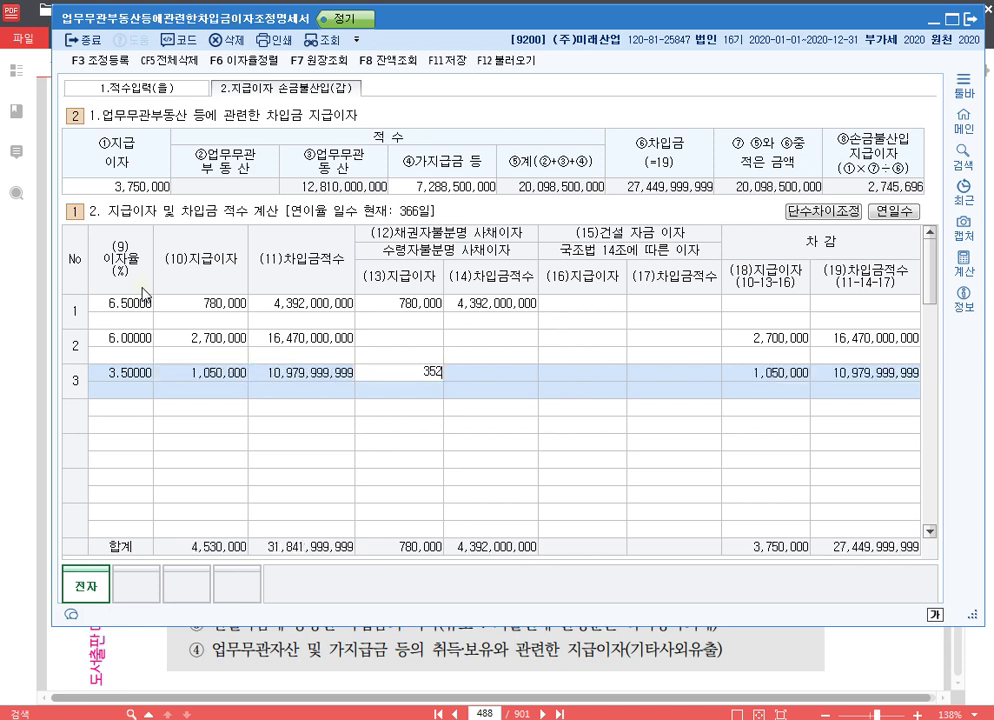
pyautogui.press('Return')
pyautogui.press('Return')
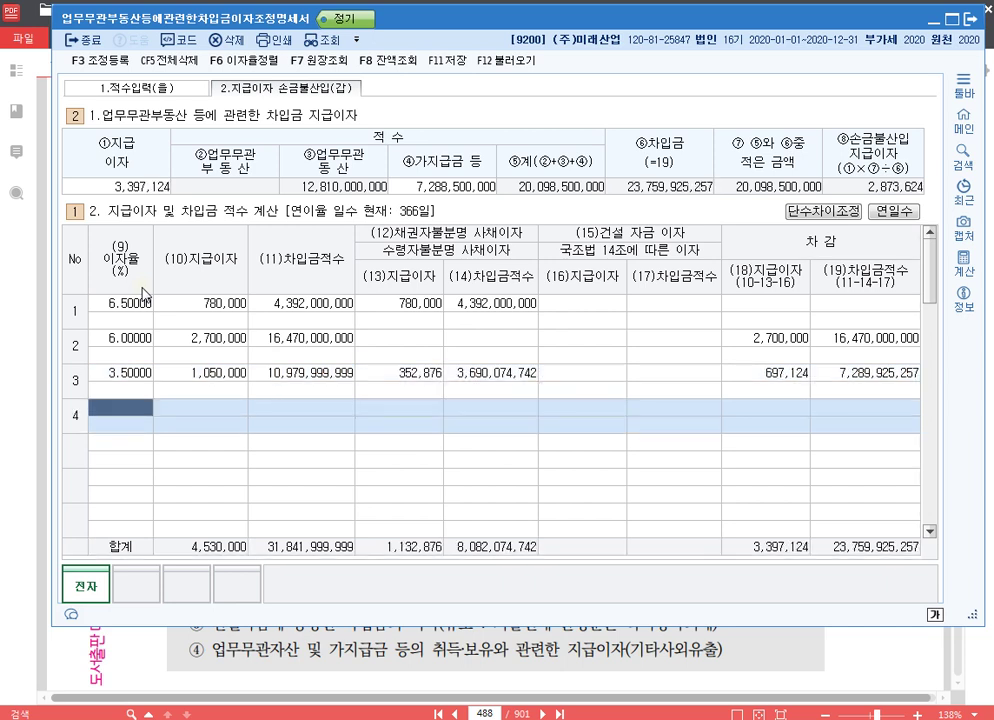
pyautogui.click(431, 382)
pyautogui.press('Delete')
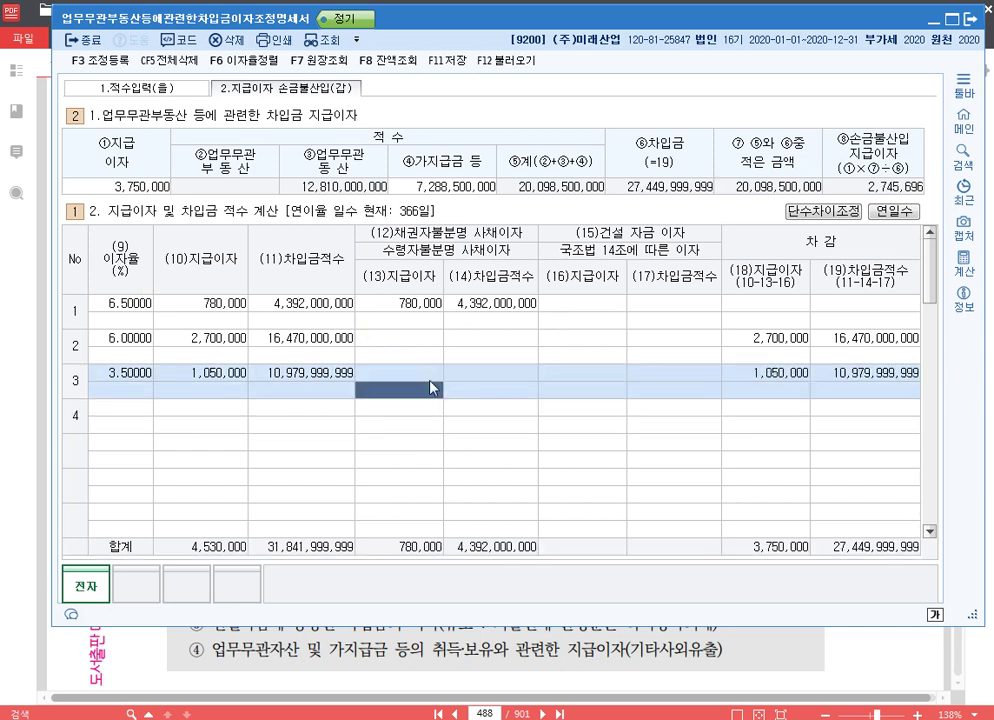
# Step: Enter 352,876 as row 3's (16)지급이자 under 건설 자금 이자
pyautogui.press('Return')
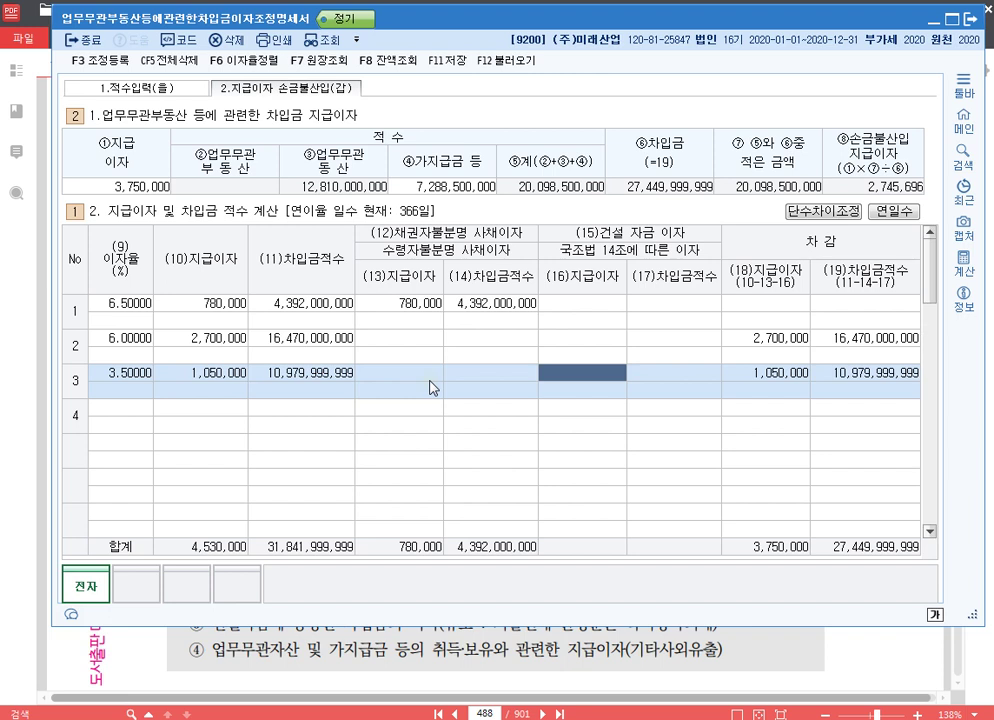
pyautogui.write('352876')
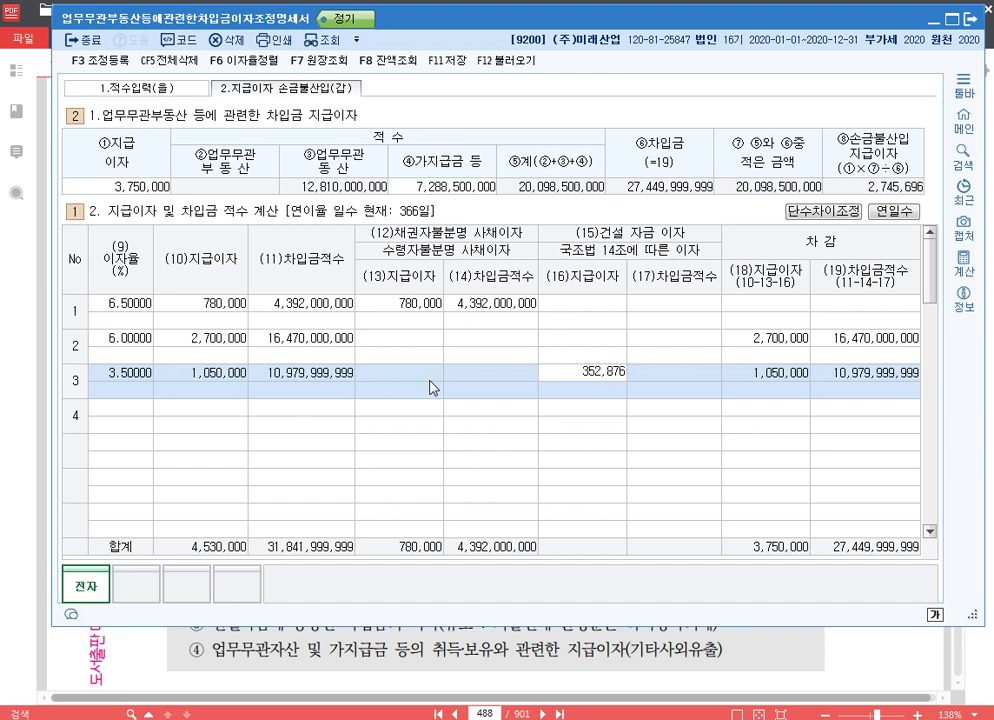
pyautogui.press('Return')
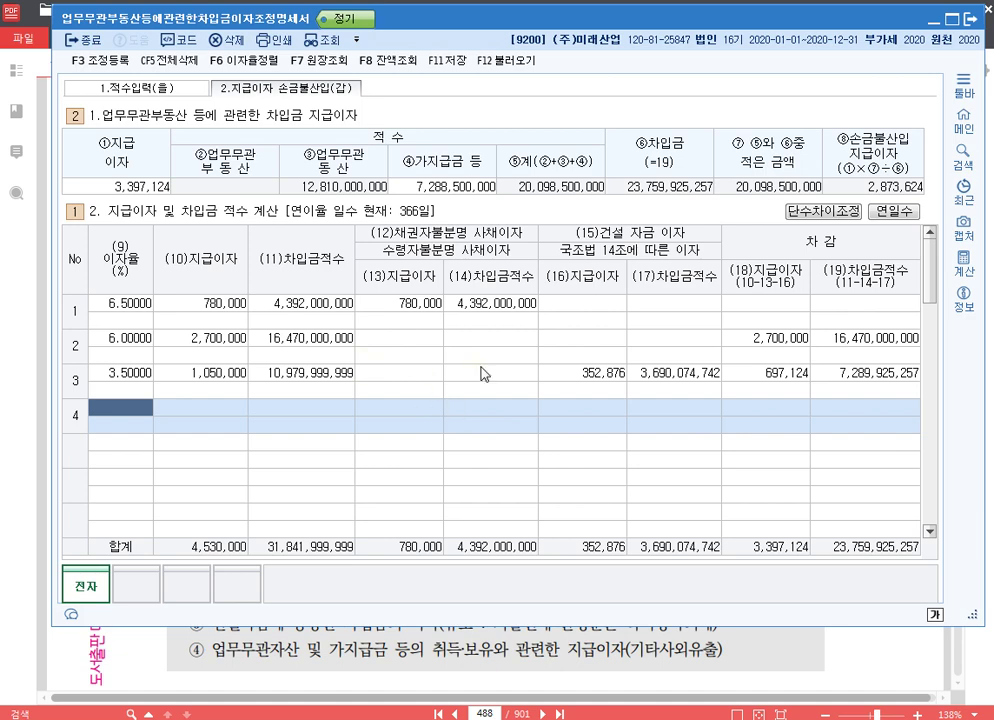
# Step: Switch to the PDF textbook, check the 소득처분 for each item in the 지급이자 손금불산입 규정 적용 순서, and return to KcLep
pyautogui.click(850, 660)
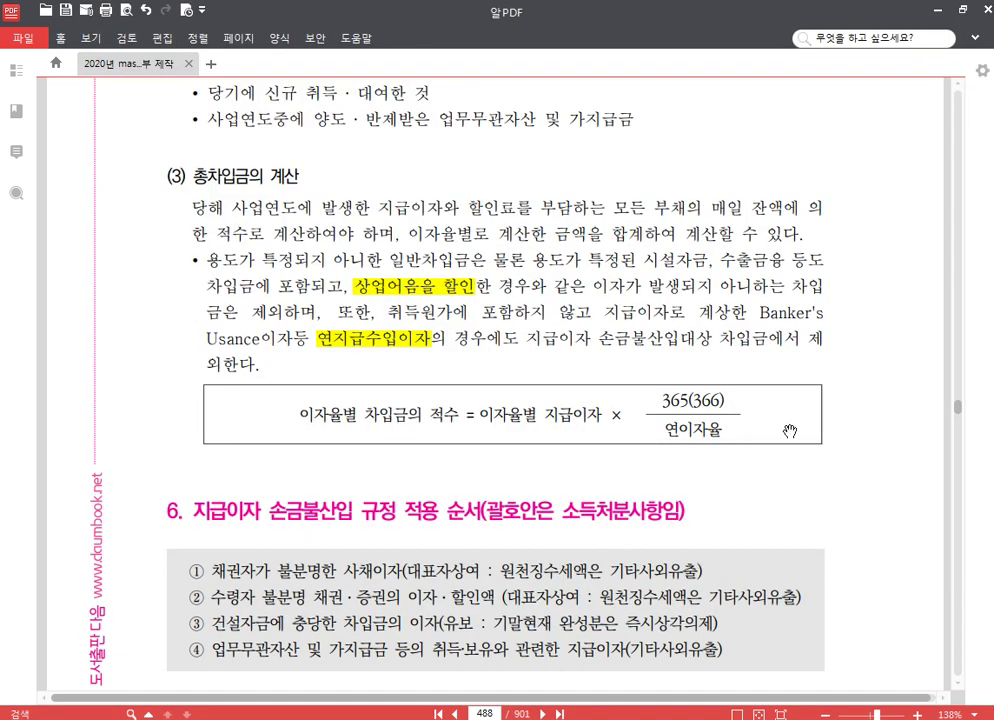
pyautogui.scroll(-2, 766, 423)
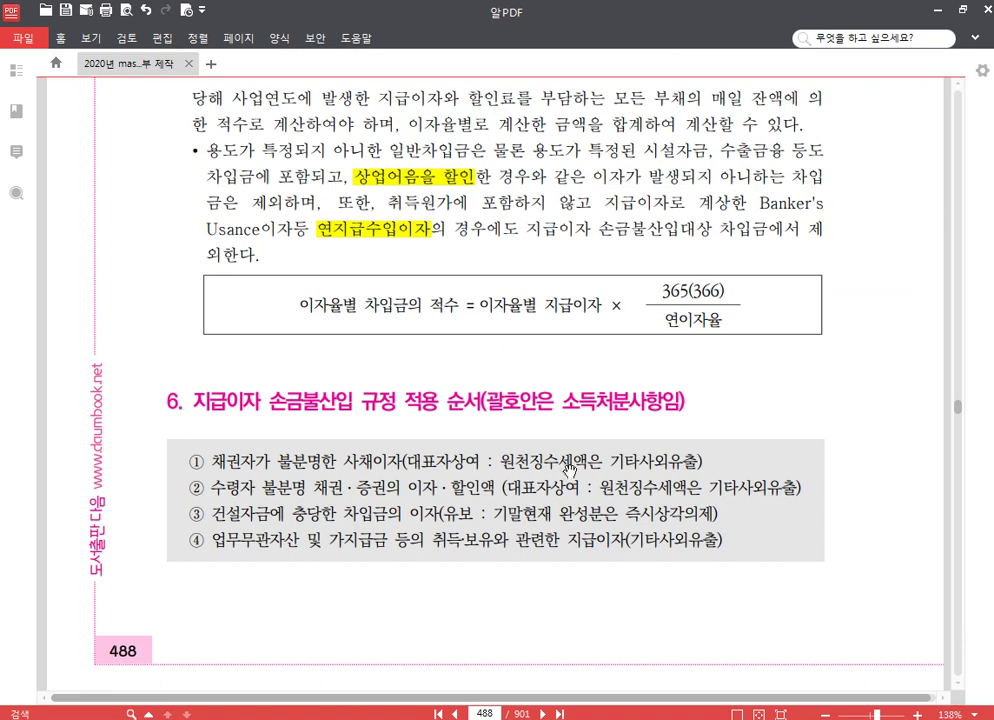
pyautogui.scroll(-4, 447, 342)
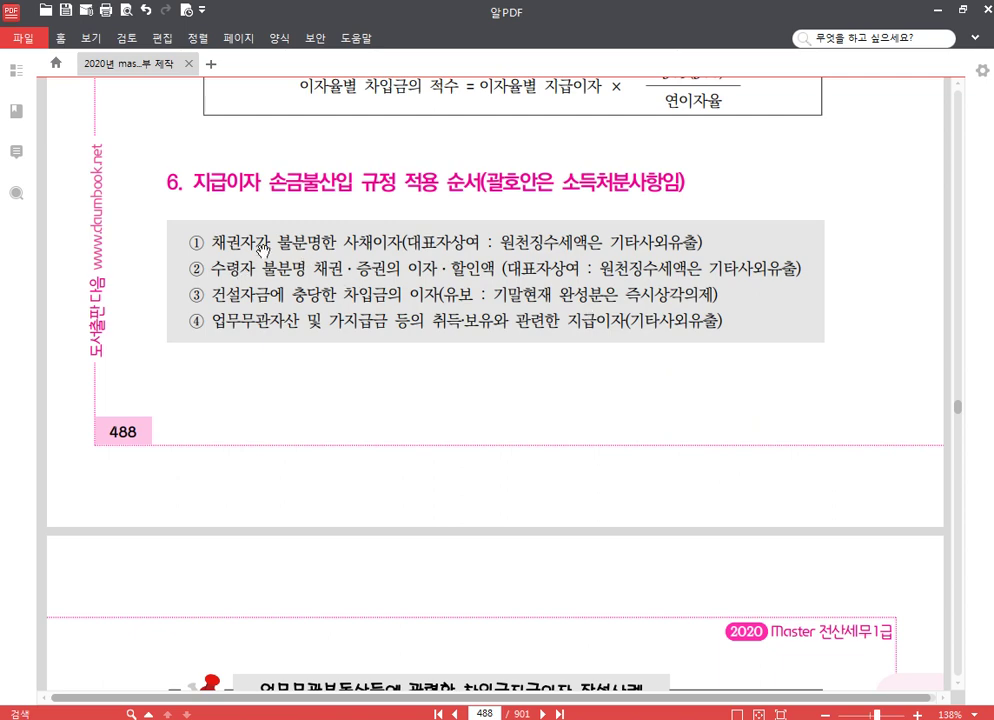
pyautogui.click(426, 718)
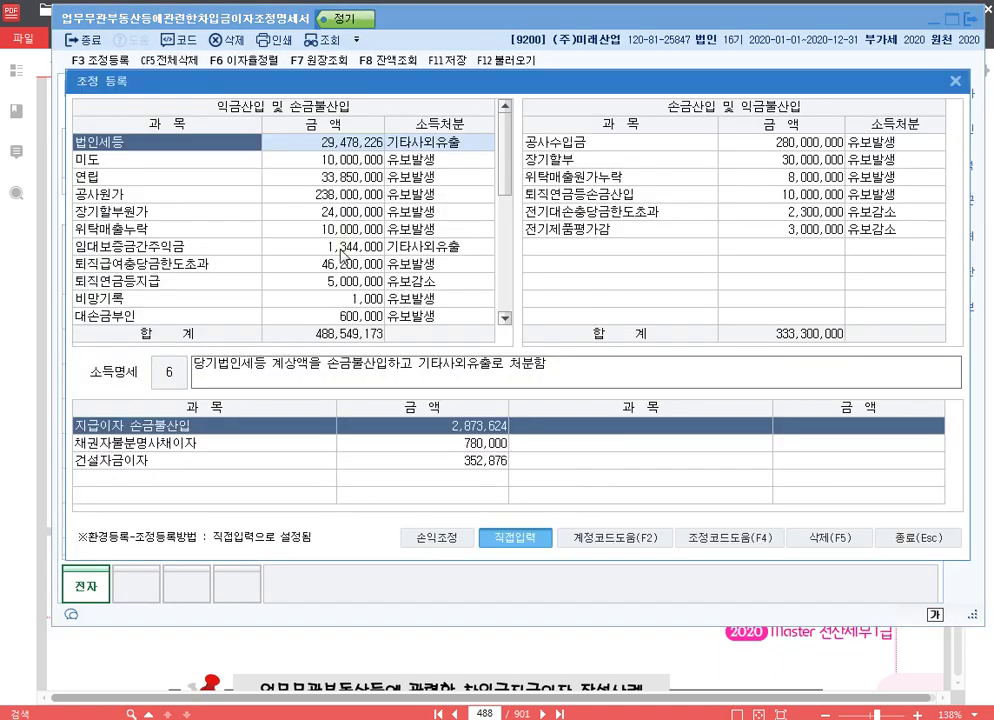
# Step: Open 조정 등록 and add 업무무관자산지급이자 with an amount of 2,873,624 to 익금산입 및 손금불산입
pyautogui.press('F3')
pyautogui.scroll(-1, 243, 301)
pyautogui.scroll(-3, 243, 301)
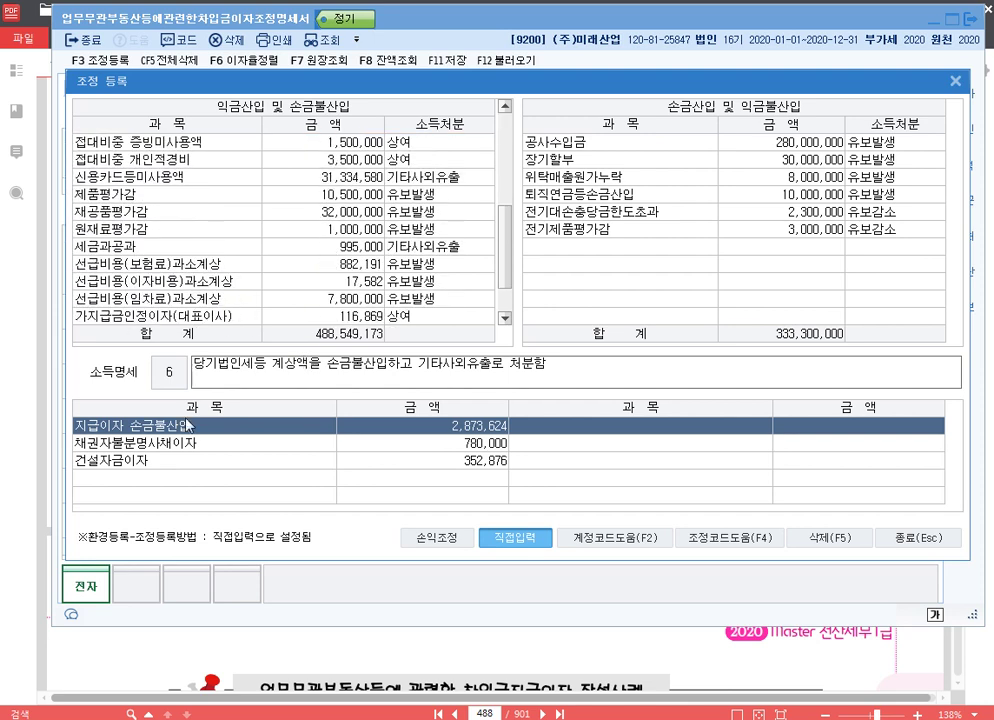
pyautogui.scroll(-1, 243, 301)
pyautogui.click(263, 447)
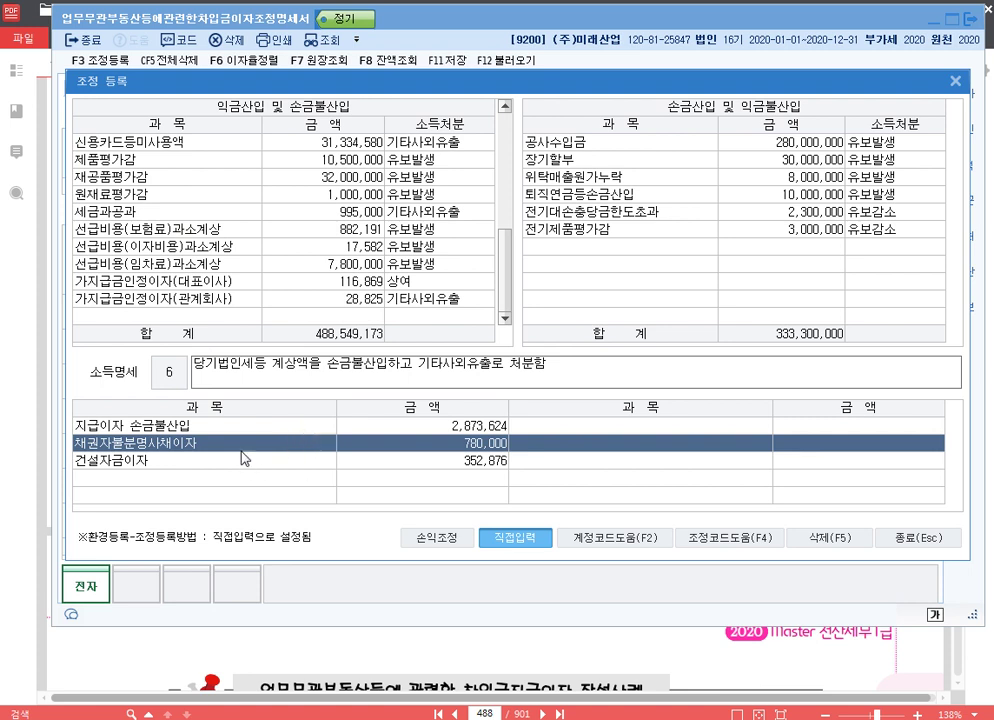
pyautogui.click(227, 318)
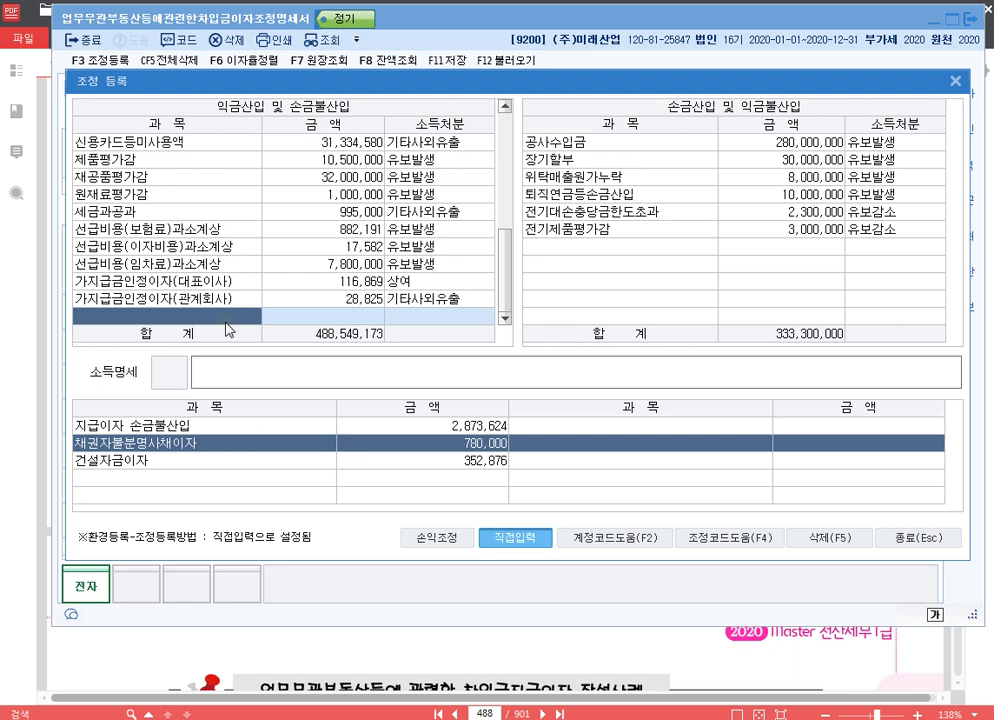
pyautogui.doubleClick(227, 320)
pyautogui.press('Down')
pyautogui.press('Down')
pyautogui.press('Down')
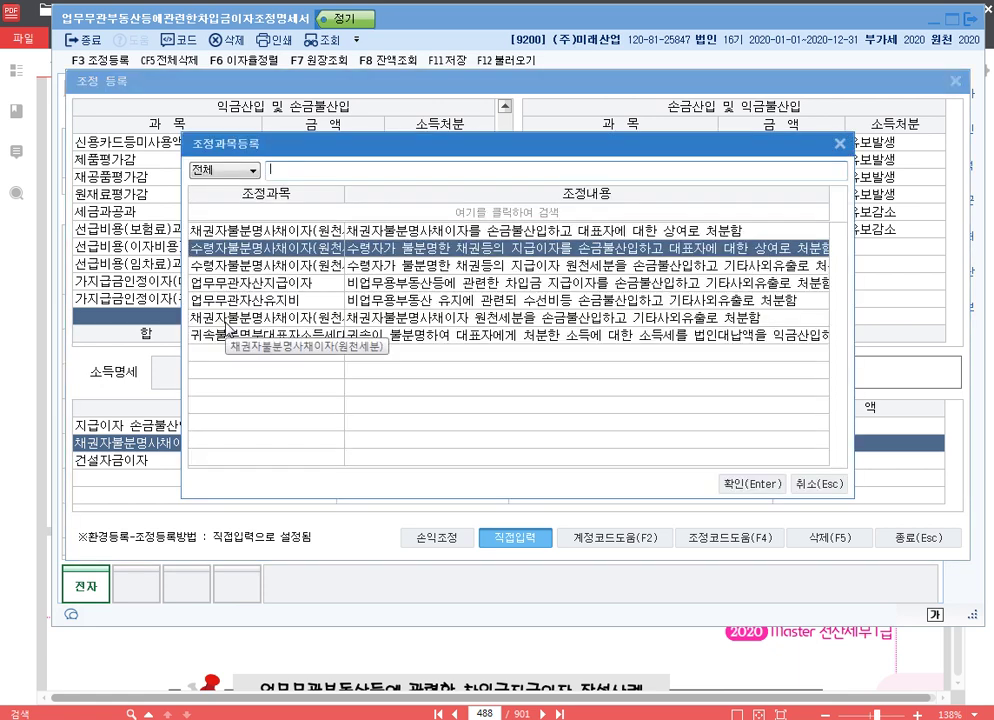
pyautogui.press('Return')
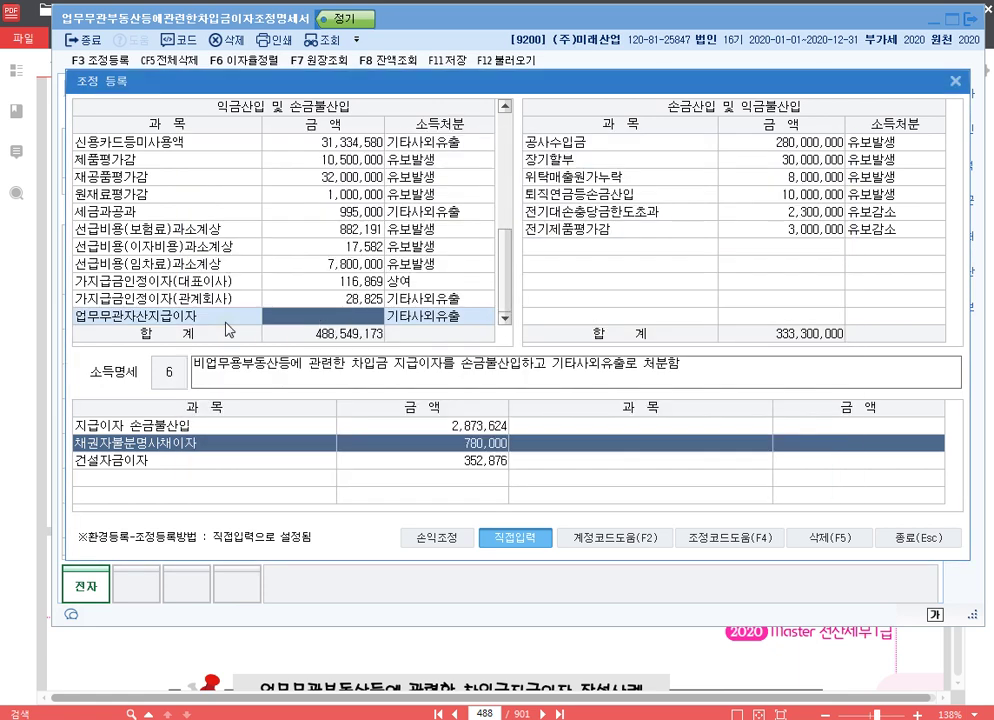
pyautogui.write('2873624')
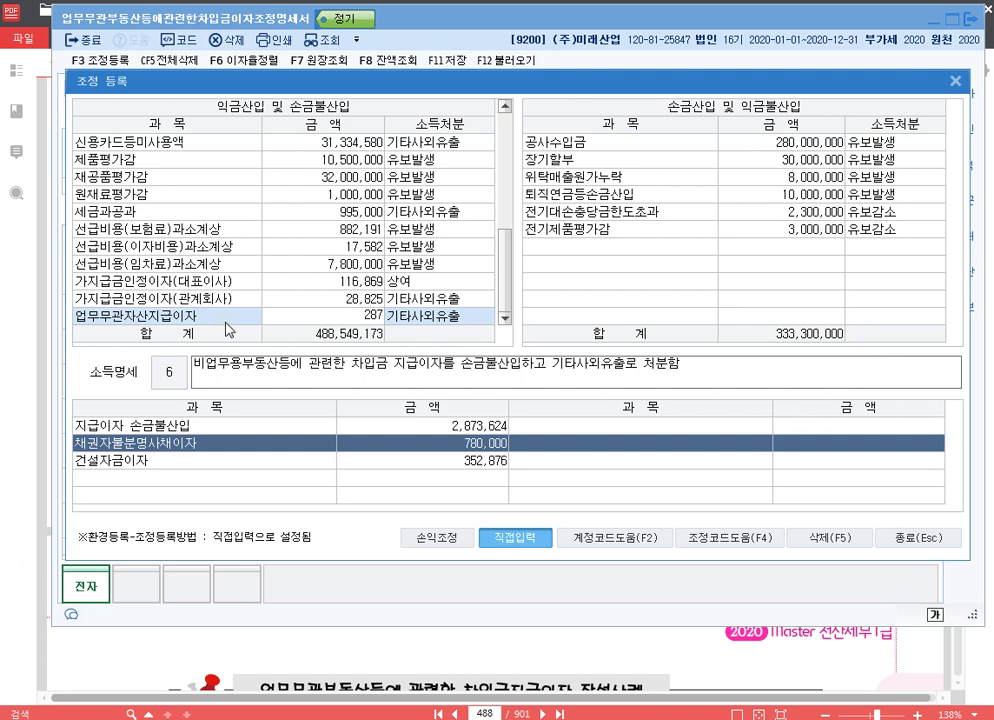
pyautogui.press('Return')
# Step: Add 채권자불분명사채이자(원천세제외) with an amount of 780,000 and 소득처분 상여 to 익금산입 및 손금불산입
pyautogui.press('Return')
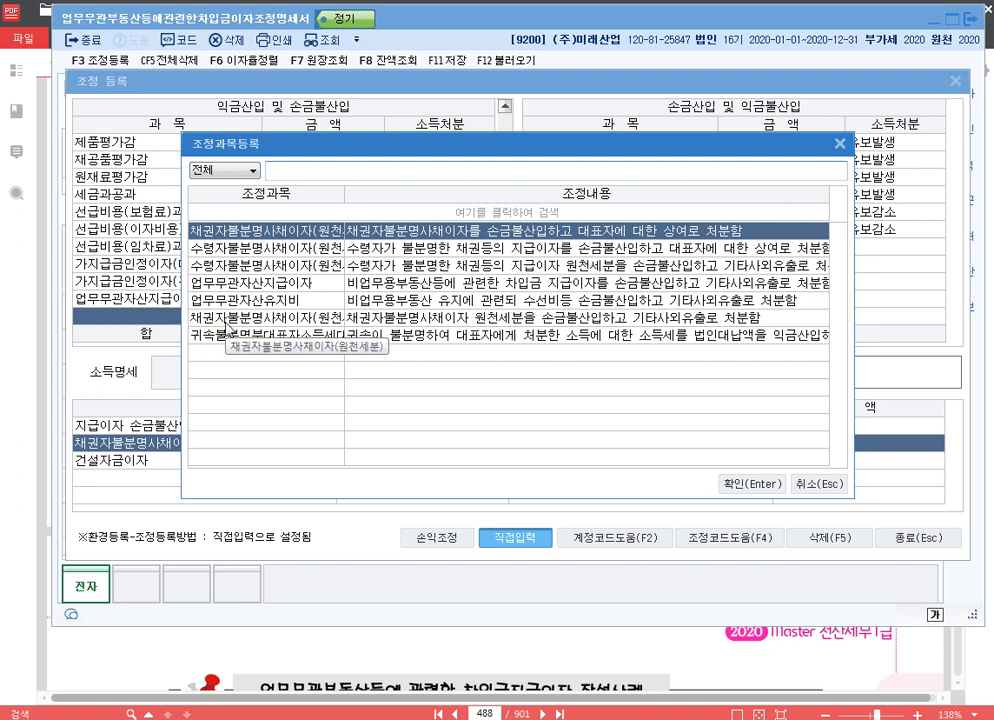
pyautogui.press('Return')
pyautogui.write('7800000')
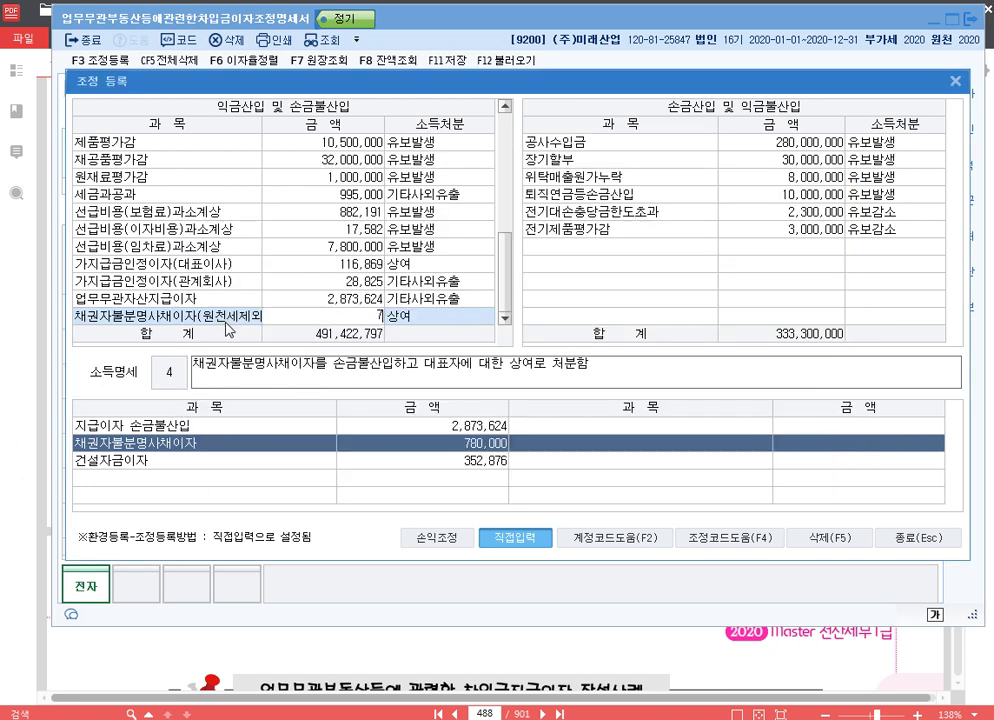
pyautogui.press('Return')
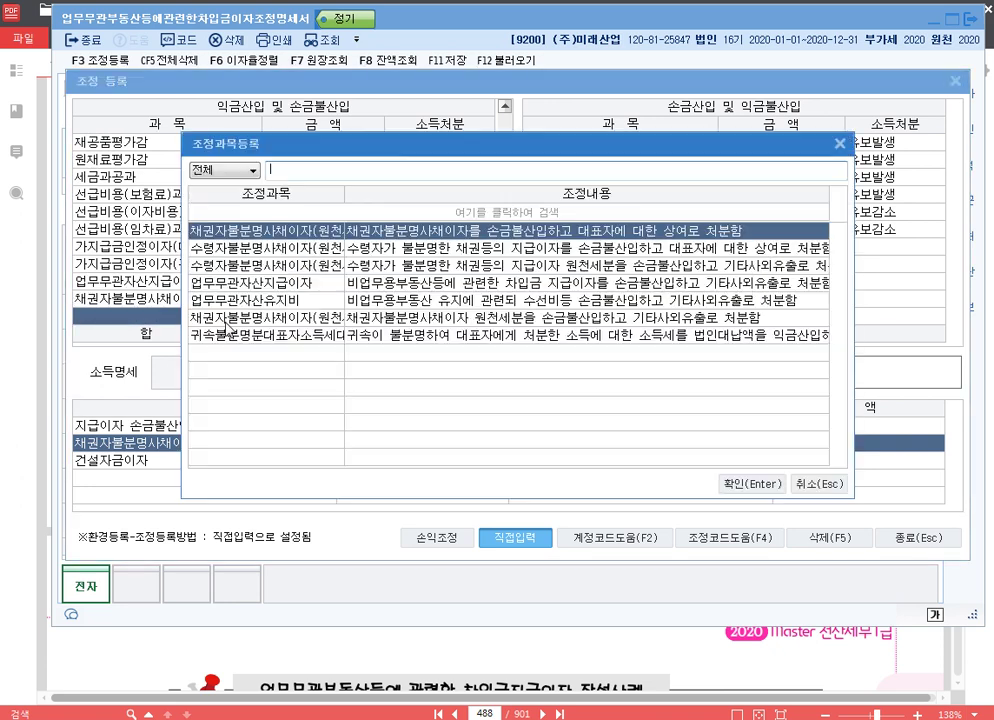
pyautogui.press('Escape')
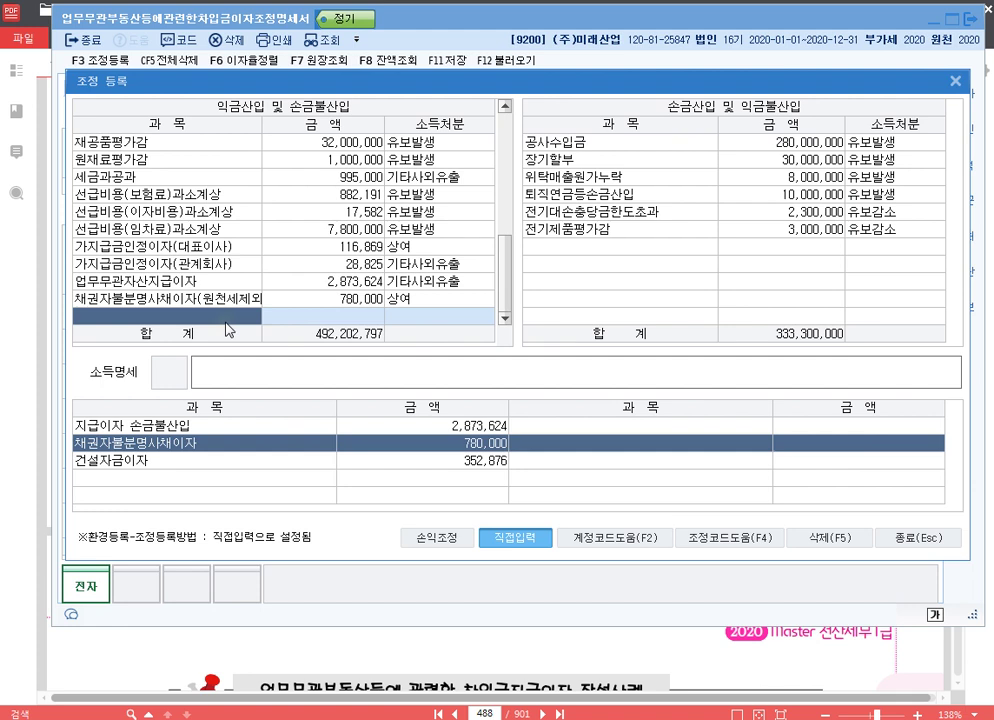
# Step: Add 건설자금이자 with an amount of 352,876 and 소득처분 유보발생 to 익금산입 및 손금불산입
pyautogui.write('건설자금이자')
pyautogui.press('Return')
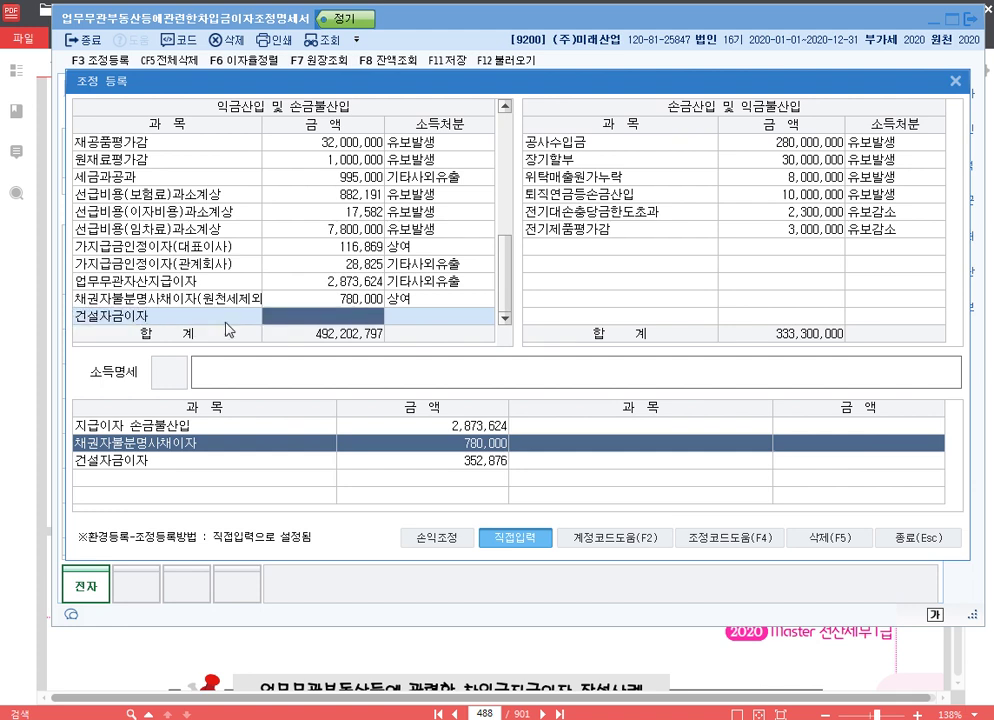
pyautogui.write('352876')
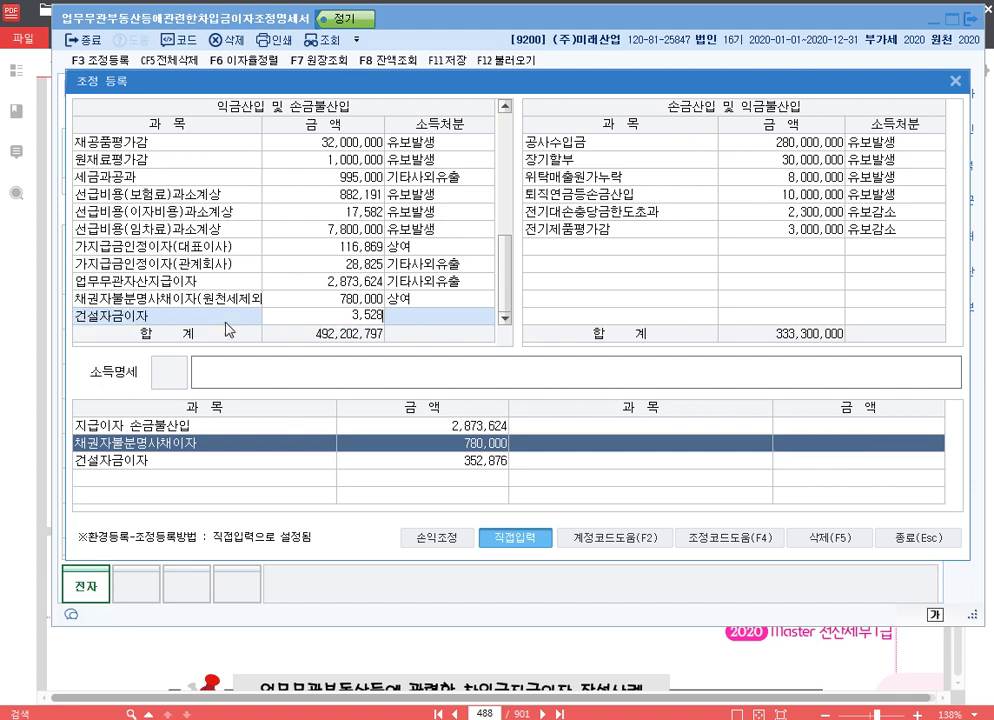
pyautogui.press('Return')
pyautogui.press('Return')
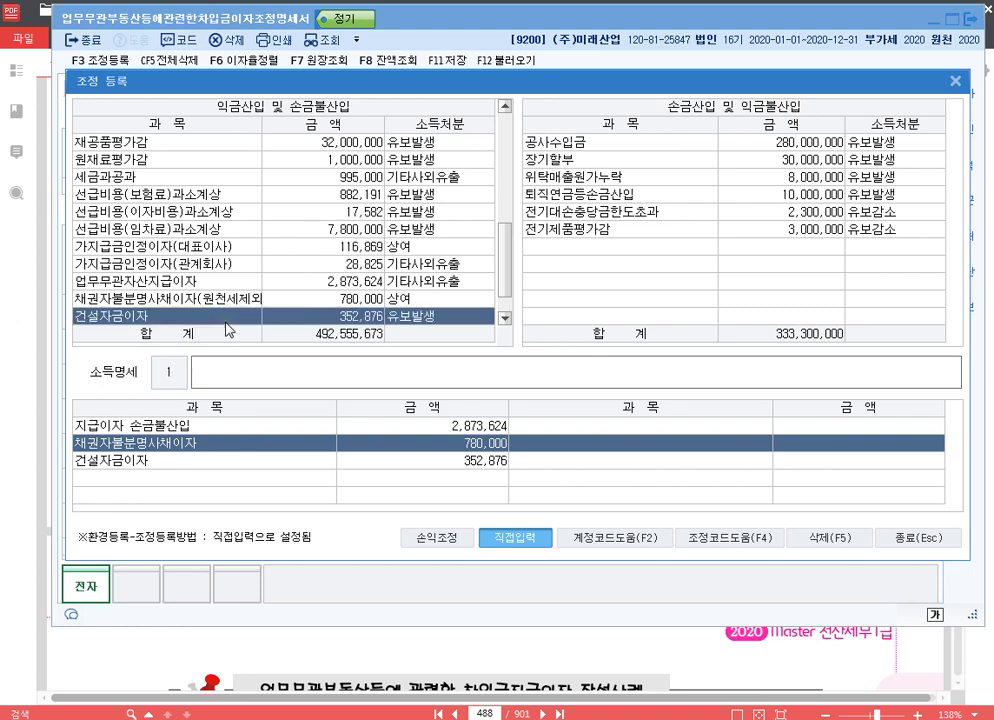
# Step: Enter "손금불산입 건설자금이자 유보" as the 소득명세 of the 건설자금이자 adjustment
pyautogui.write('손금부')
pyautogui.write('불산입 건서')
pyautogui.write('자금이자 유')
pyautogui.press('Return')
pyautogui.click(167, 298)
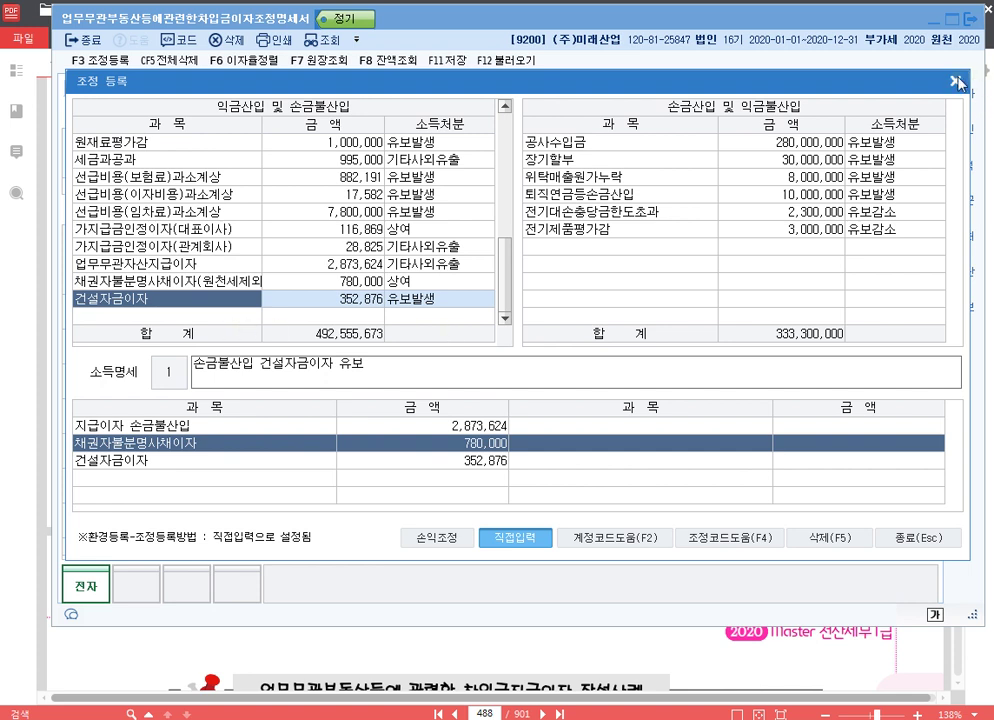
# Step: Close 조정 등록 and the 차입금이자조정명세서, and read the 건설자금 이자의 조정 사례 on page 493 of the PDF textbook
pyautogui.click(958, 84)
pyautogui.click(970, 18)
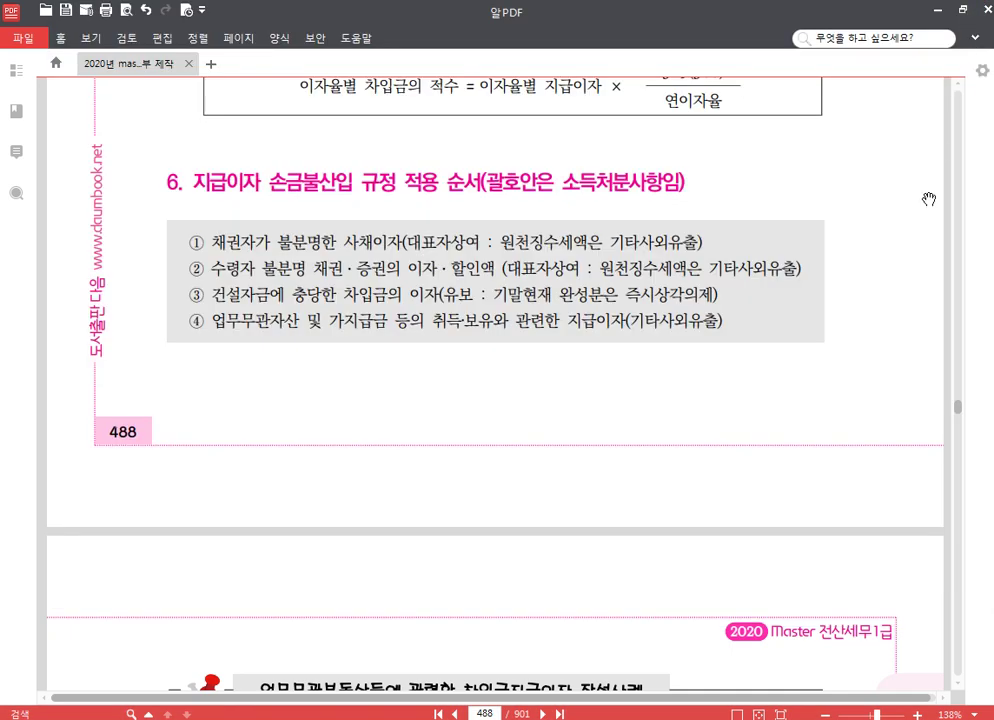
pyautogui.scroll(-20, 793, 355)
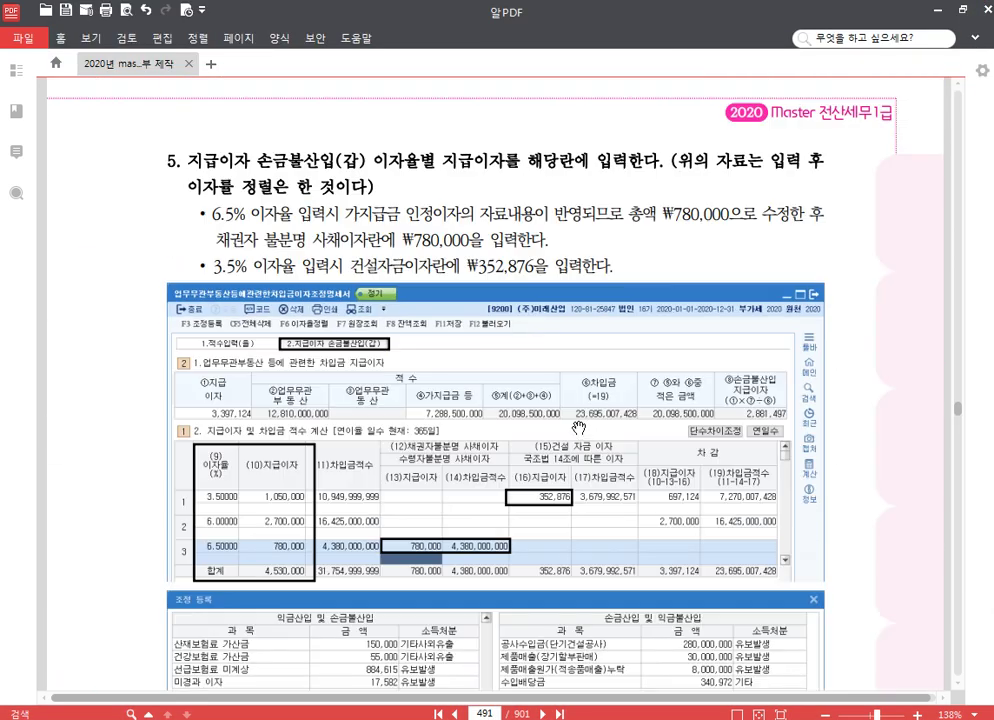
pyautogui.scroll(-10, 538, 433)
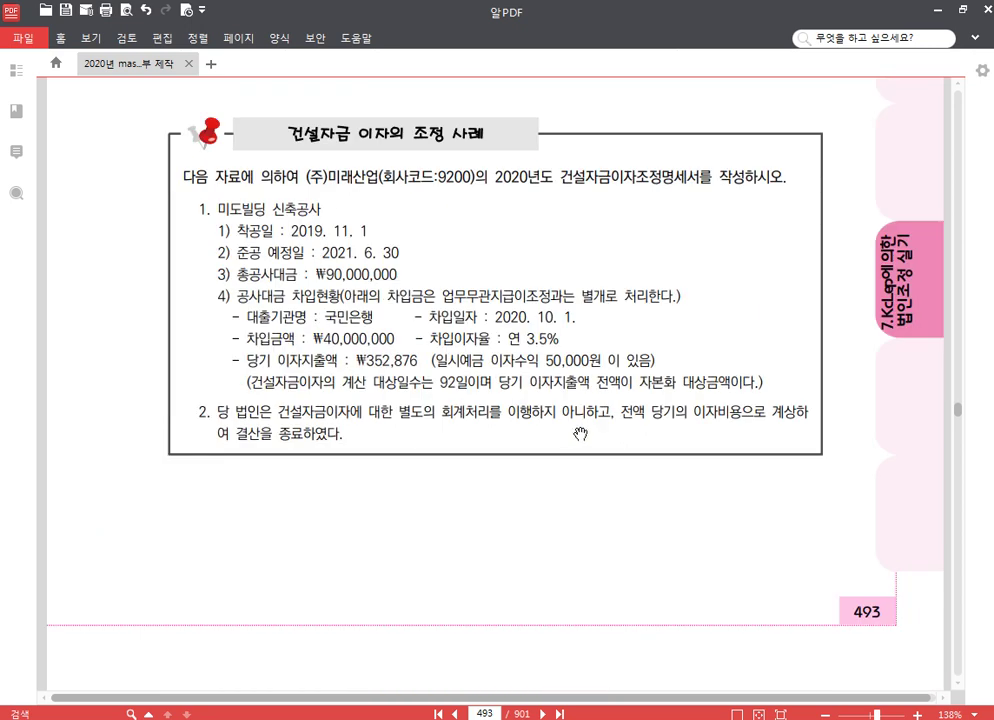
# Step: Switch to KcLep, open 건설자금이자조정명세서, and enter 건설자산명 미도 and 대출기관명 국민은행 in row 1 of 특정차입금 건설자금이자계산 명세
pyautogui.hotkey('alt', 'Tab')
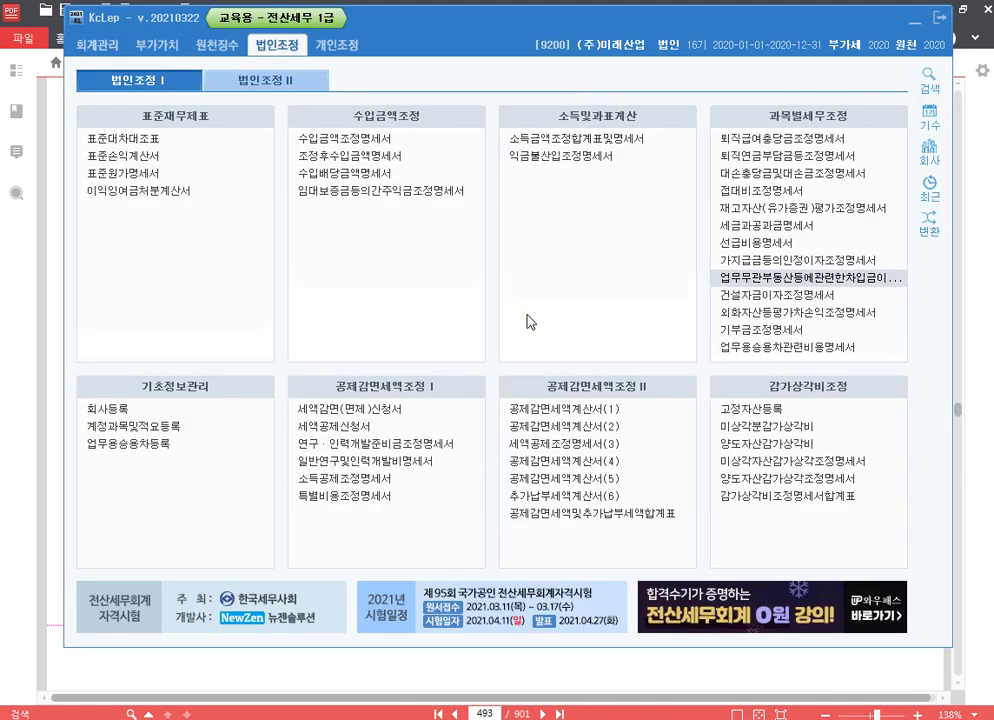
pyautogui.click(770, 295)
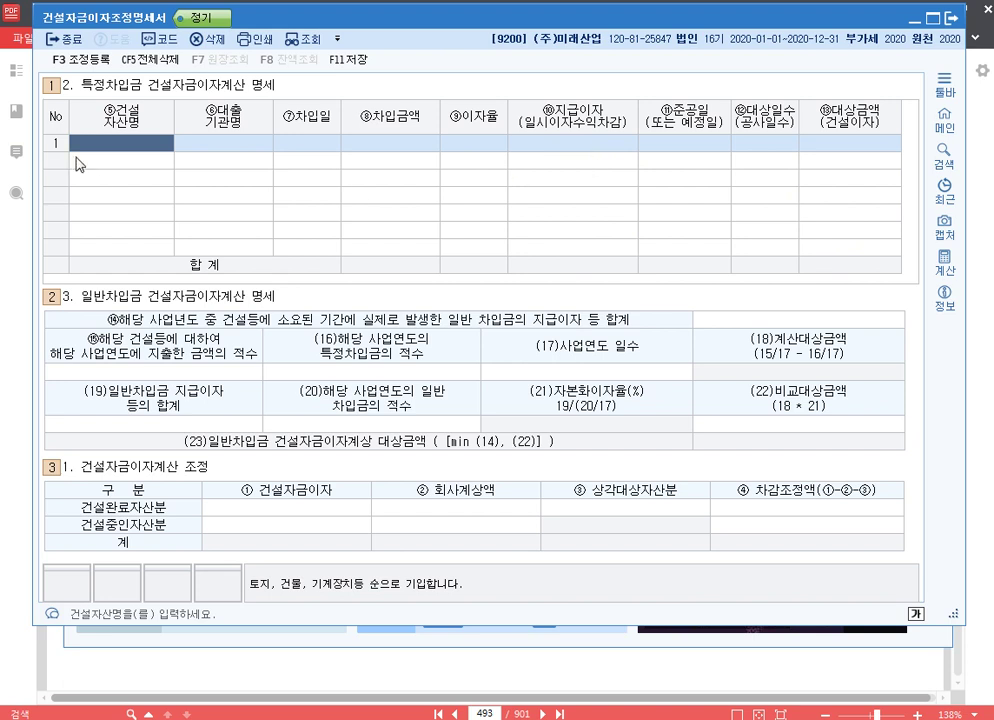
pyautogui.write('미도')
pyautogui.press('Return')
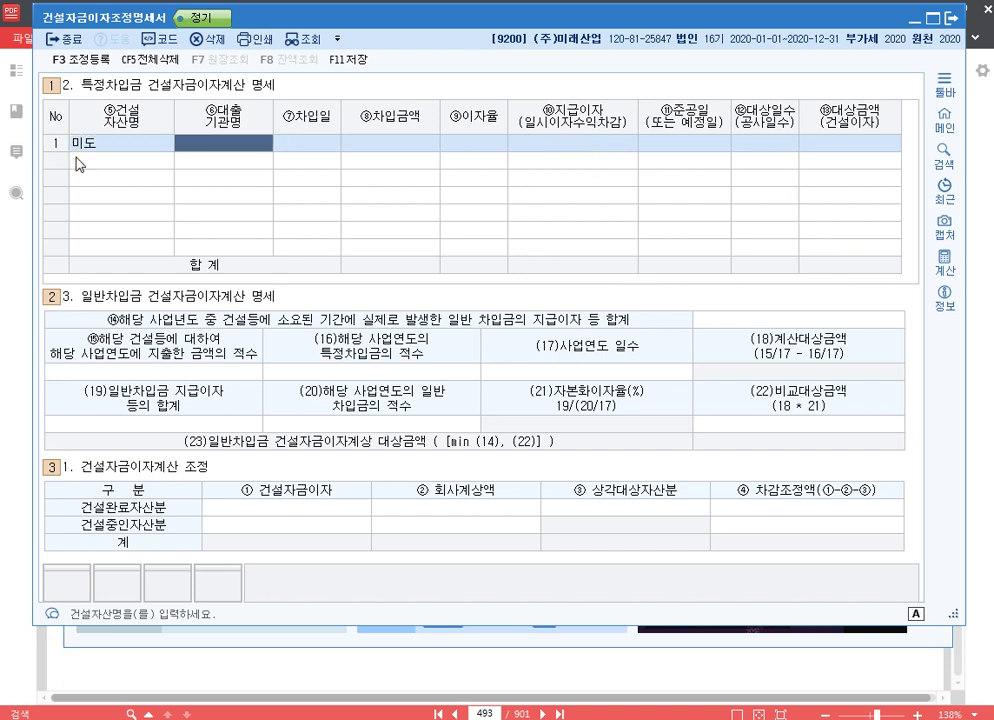
pyautogui.write('국민은행')
pyautogui.press('Return')
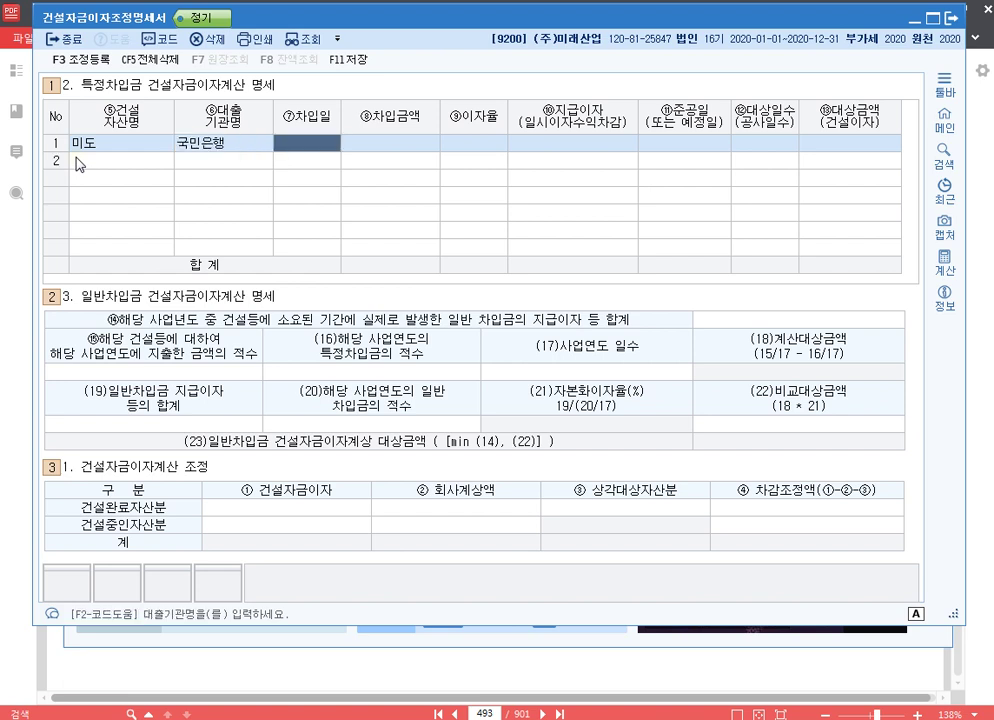
# Step: Fill row 1 with 차입일 2020-10-01, 차입금액 40,000,000 and 이자율 3.5%, leaving 지급이자 blank
pyautogui.write('2020-10-01')
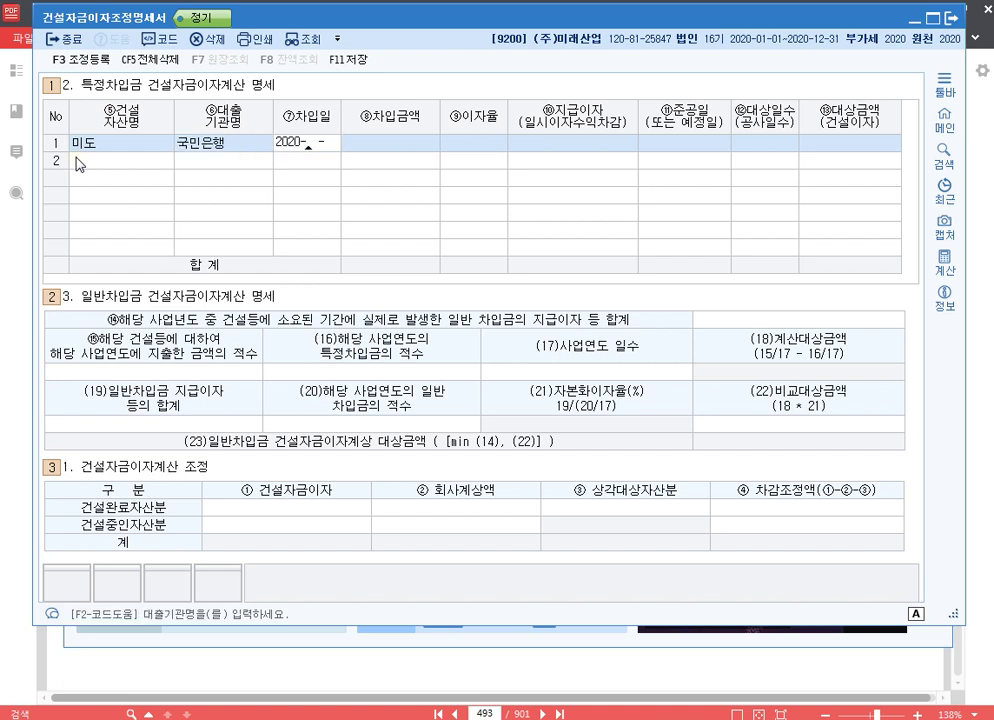
pyautogui.press('Return')
pyautogui.write('40000000')
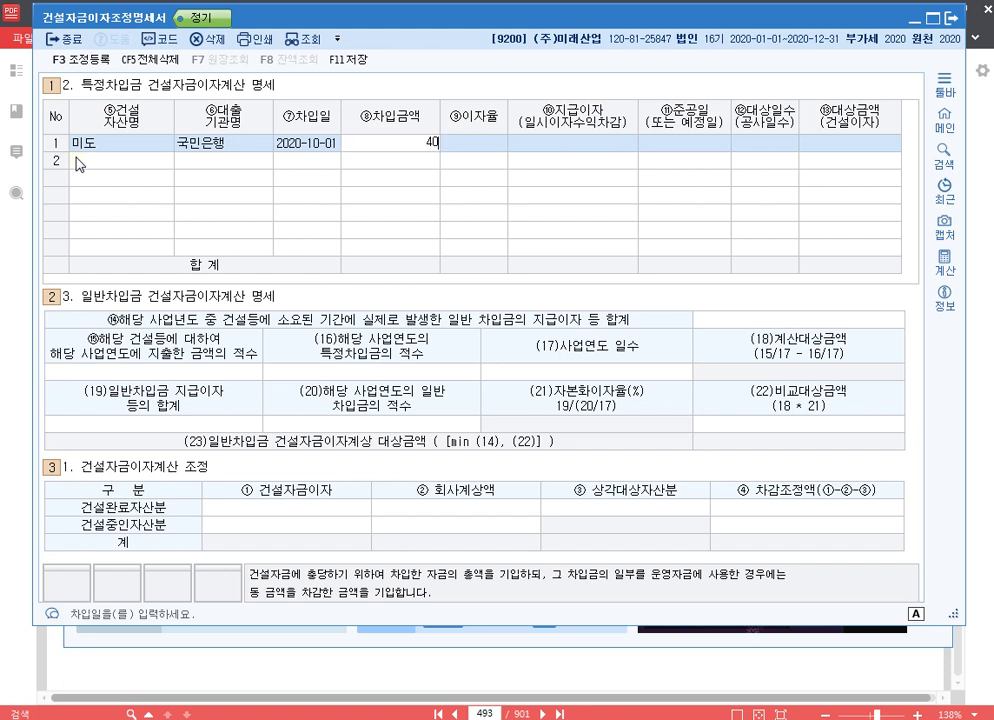
pyautogui.press('Return')
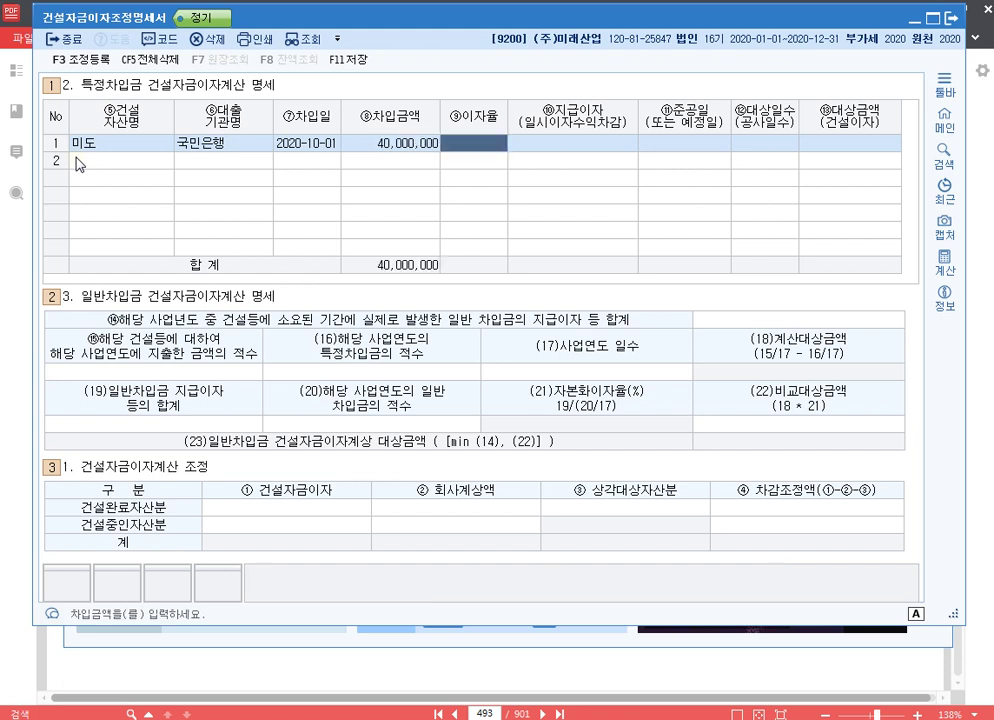
pyautogui.write('3.5')
pyautogui.press('Return')
pyautogui.press('Return')
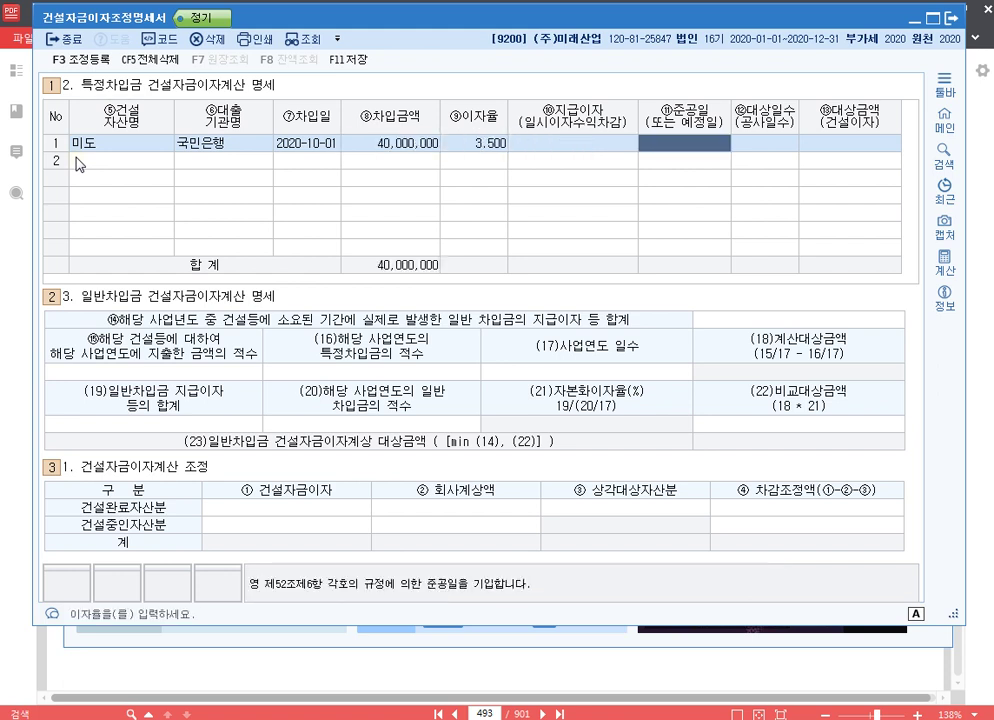
# Step: Set row 1's 준공일(또는 예정일) to 2021-06-30 and 대상일수 to 92
pyautogui.write('2020- -')
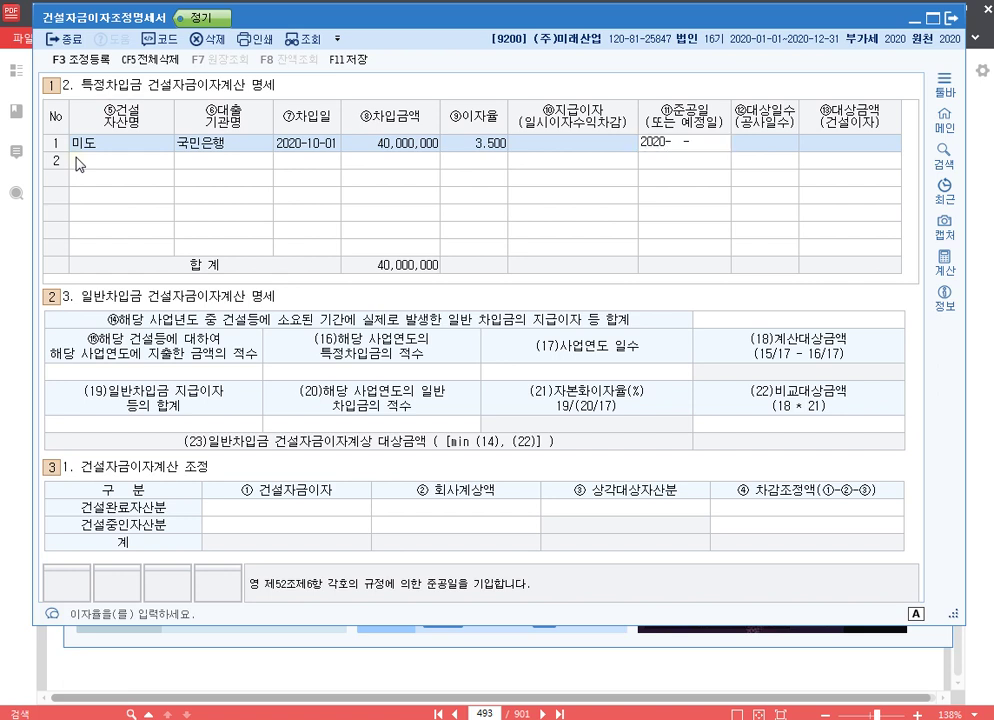
pyautogui.press('BackSpace')
pyautogui.write('1-06-30')
pyautogui.press('Return')
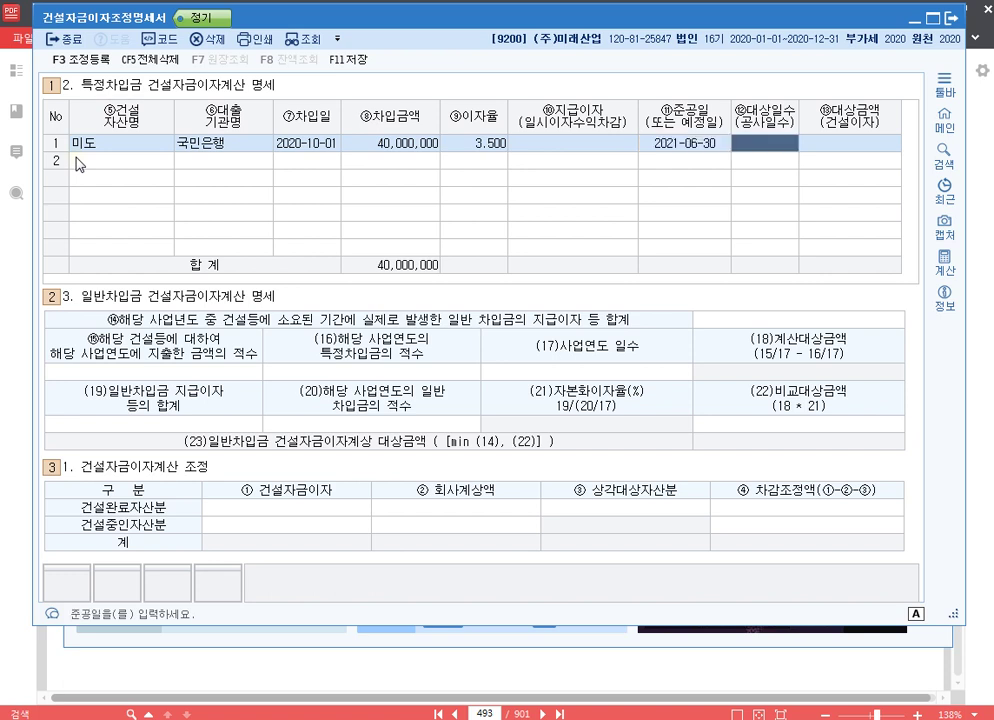
pyautogui.press('Return')
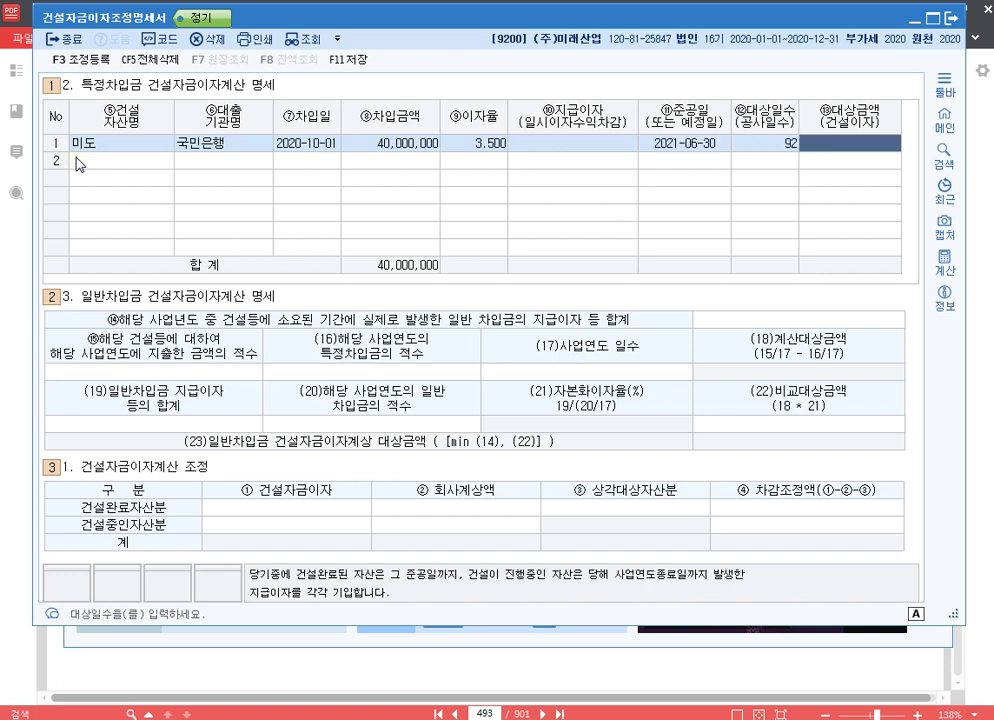
# Step: Review row 1's 차입금액, 이자율 and 대상일수, and enter 352,876 as the 대상금액(건설이자)
pyautogui.click(405, 143)
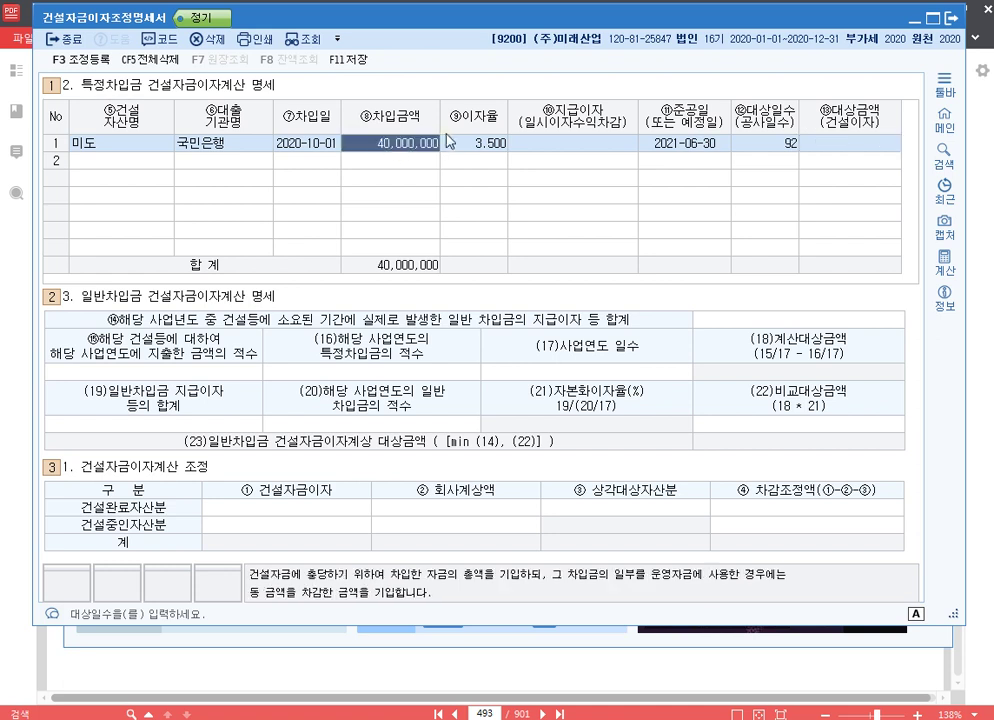
pyautogui.click(495, 145)
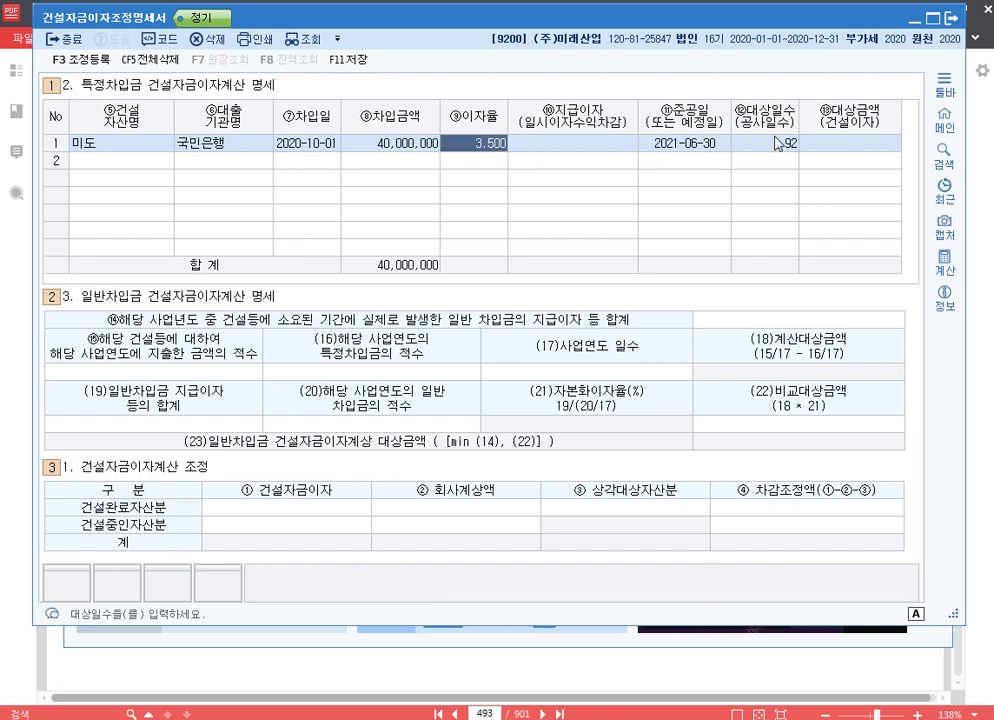
pyautogui.click(780, 148)
pyautogui.click(862, 147)
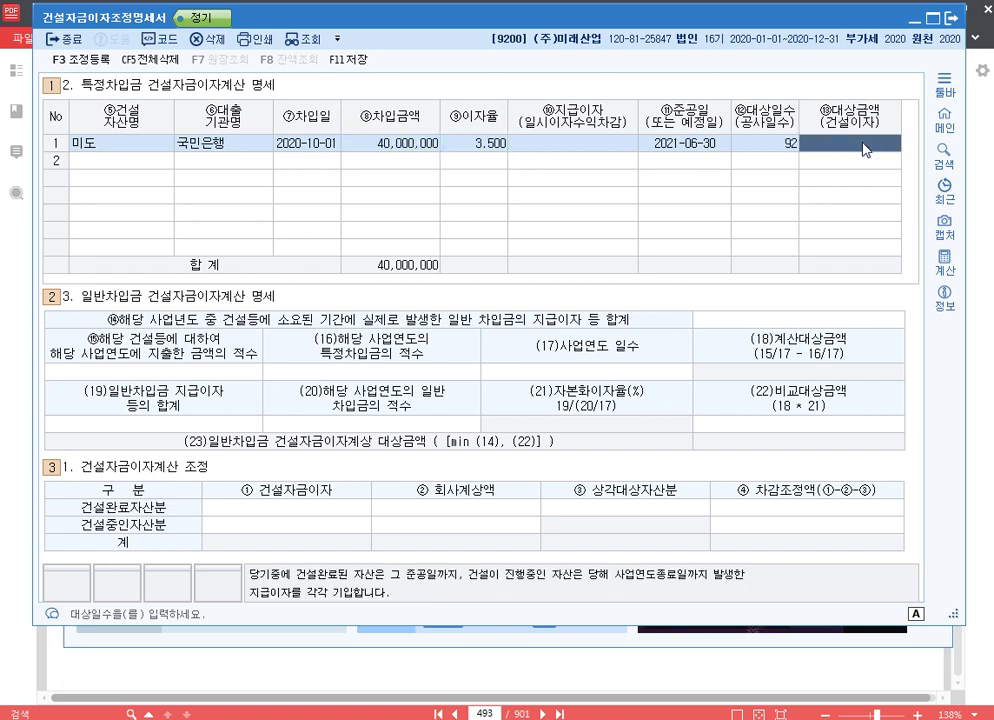
pyautogui.write('352876')
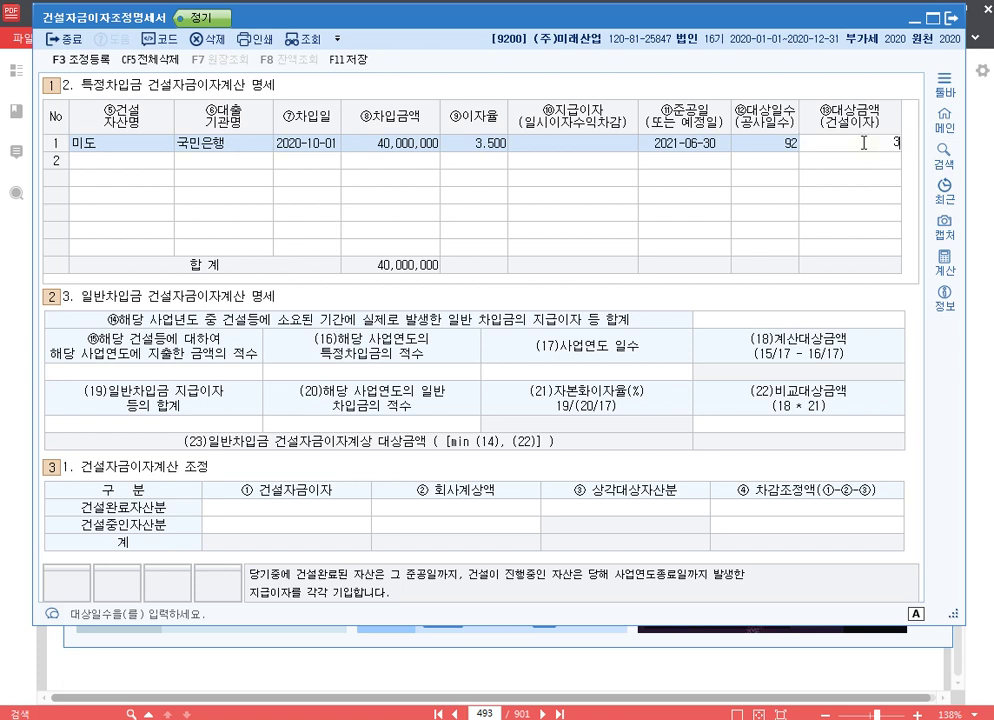
pyautogui.press('Return')
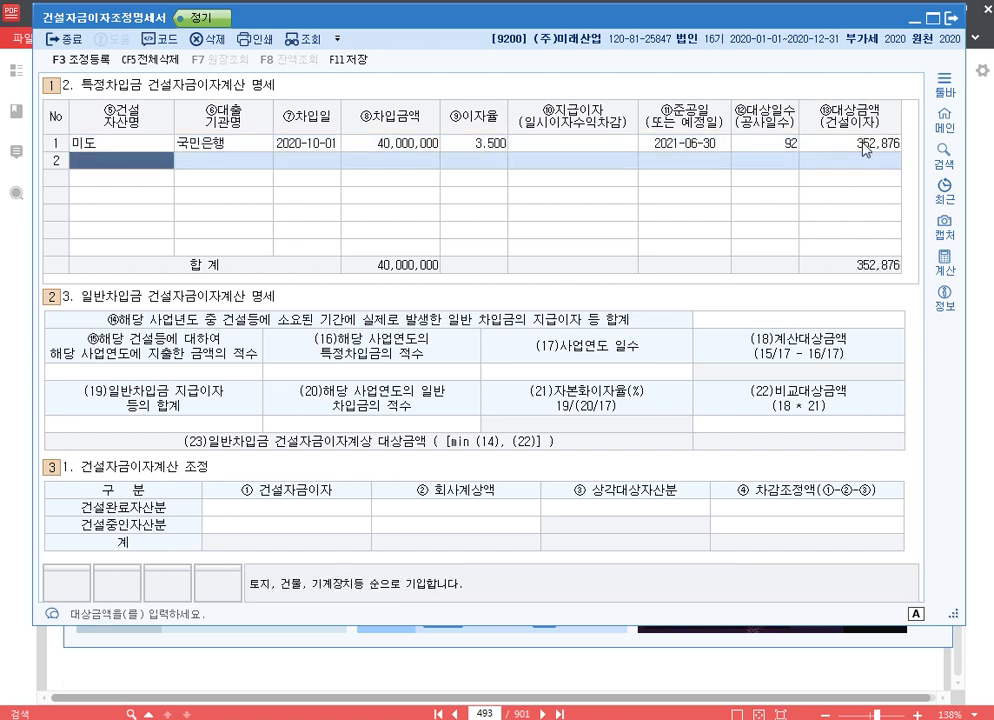
pyautogui.click(866, 148)
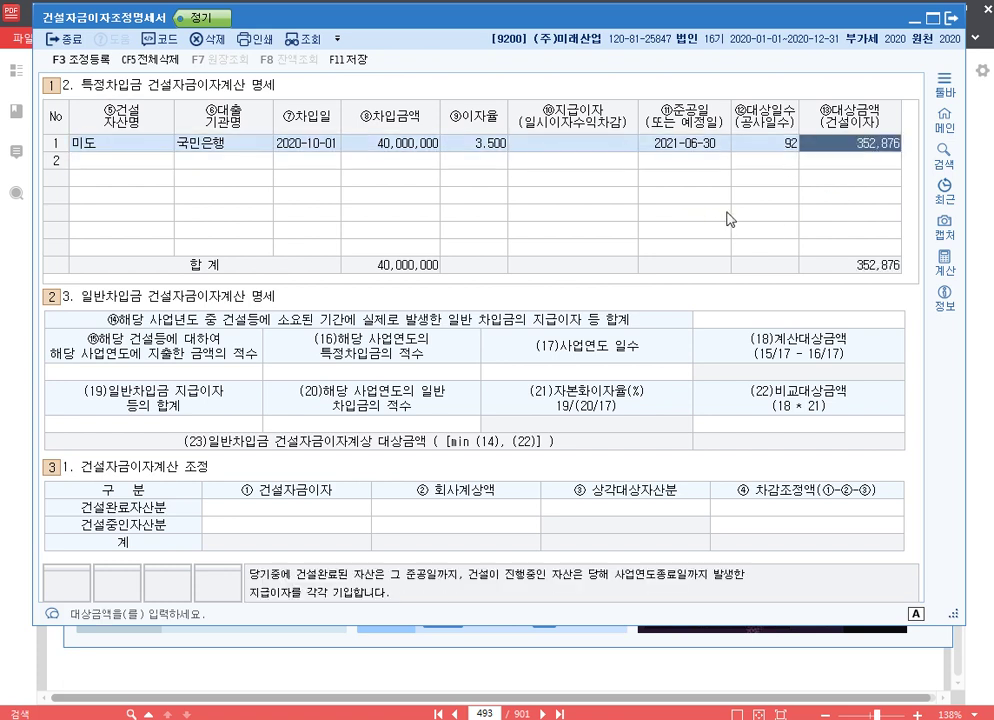
# Step: Enter 302,876 as row 1's 지급이자, net of the temporary deposit interest income
pyautogui.click(596, 150)
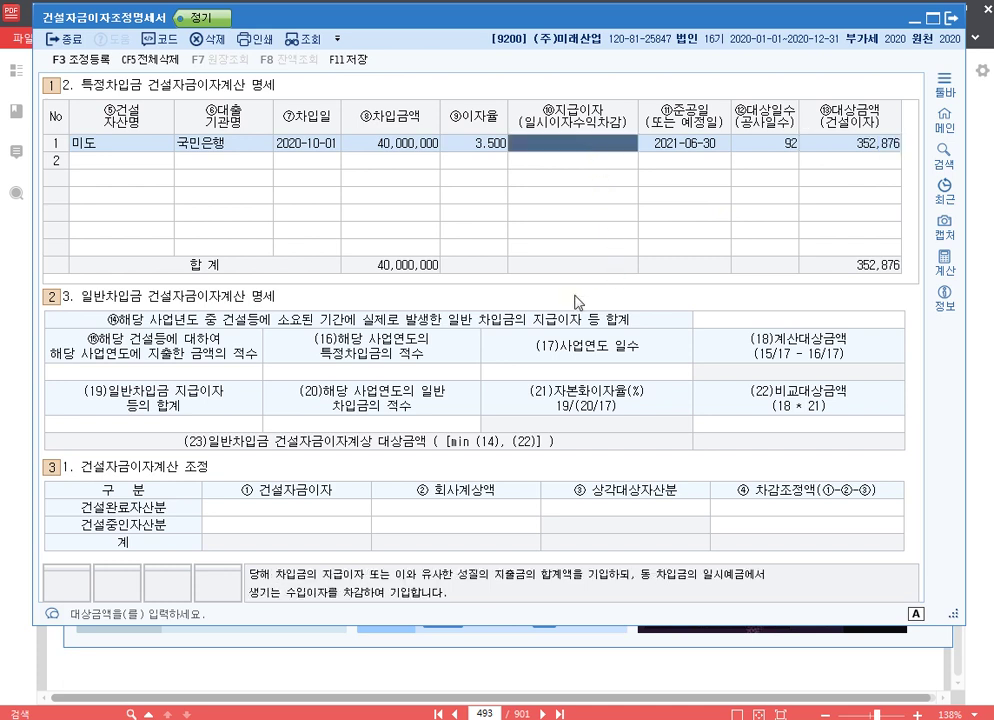
pyautogui.write('30')
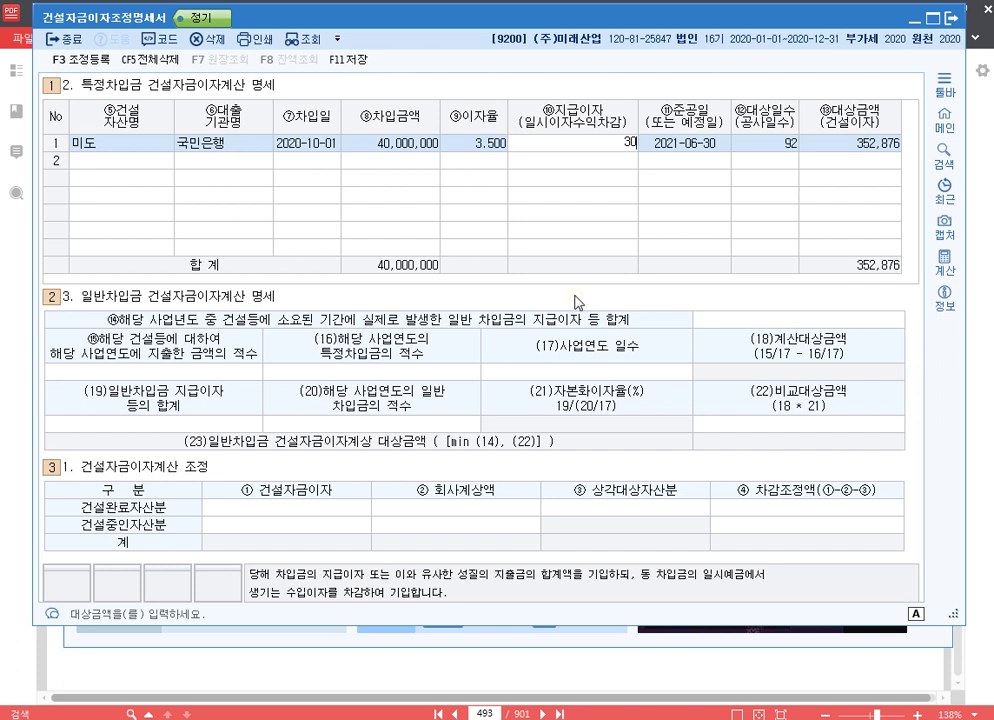
pyautogui.write('2,876')
pyautogui.press('Return')
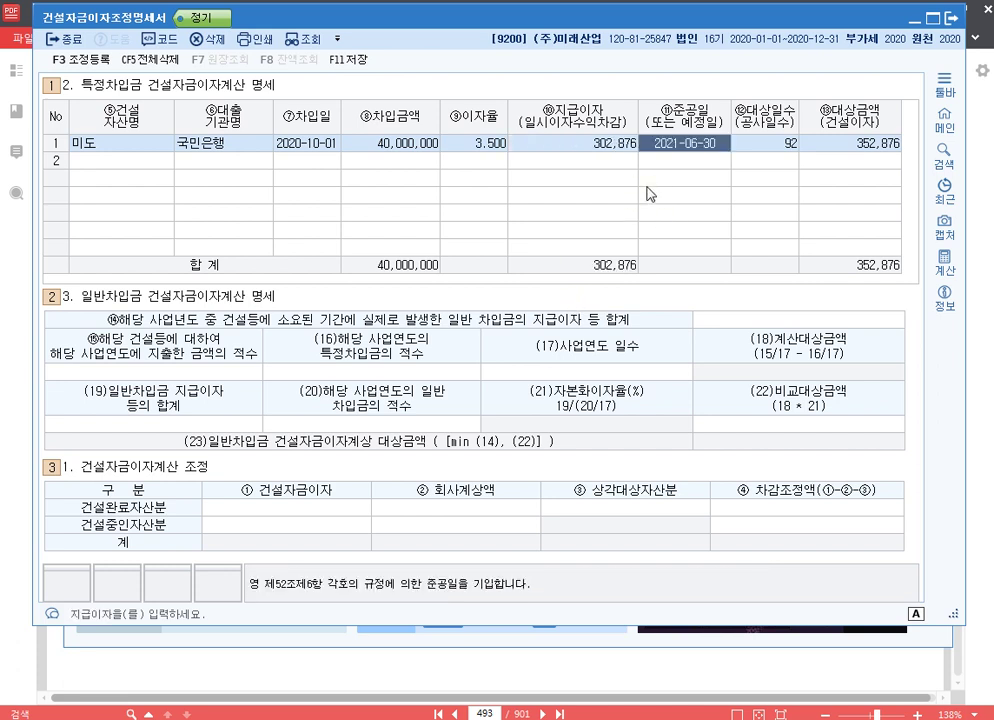
pyautogui.click(608, 150)
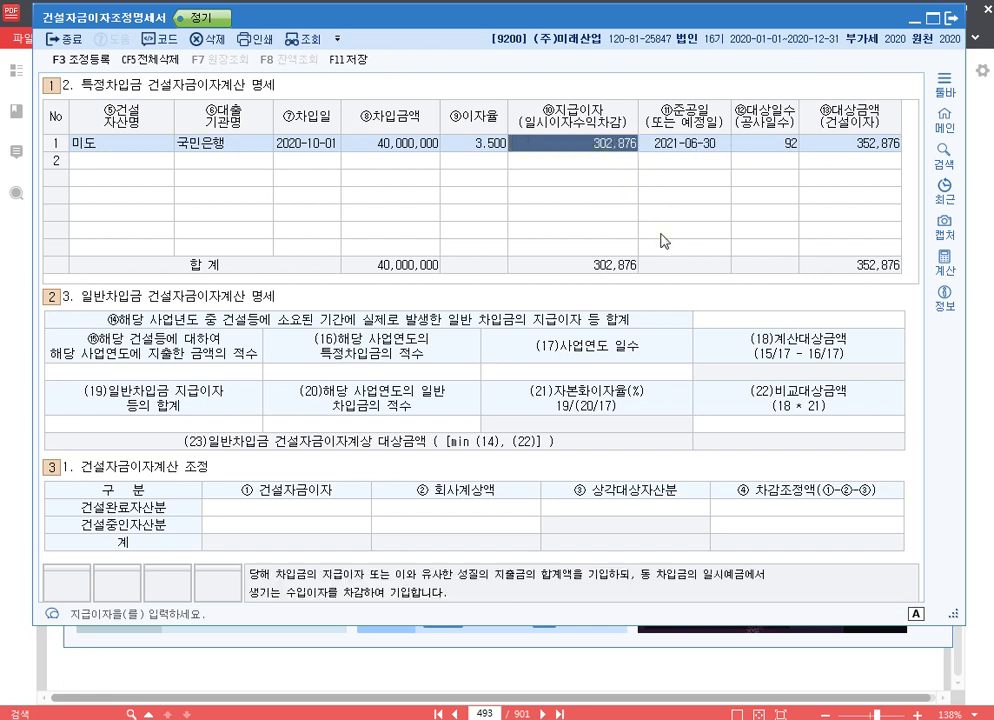
pyautogui.click(866, 150)
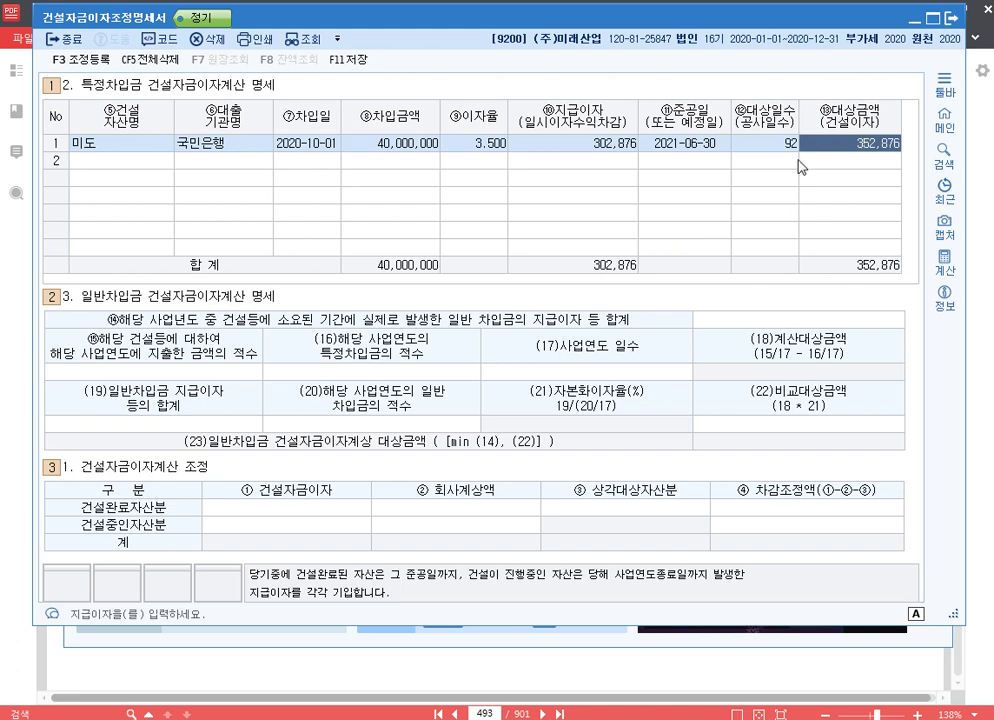
pyautogui.click(620, 143)
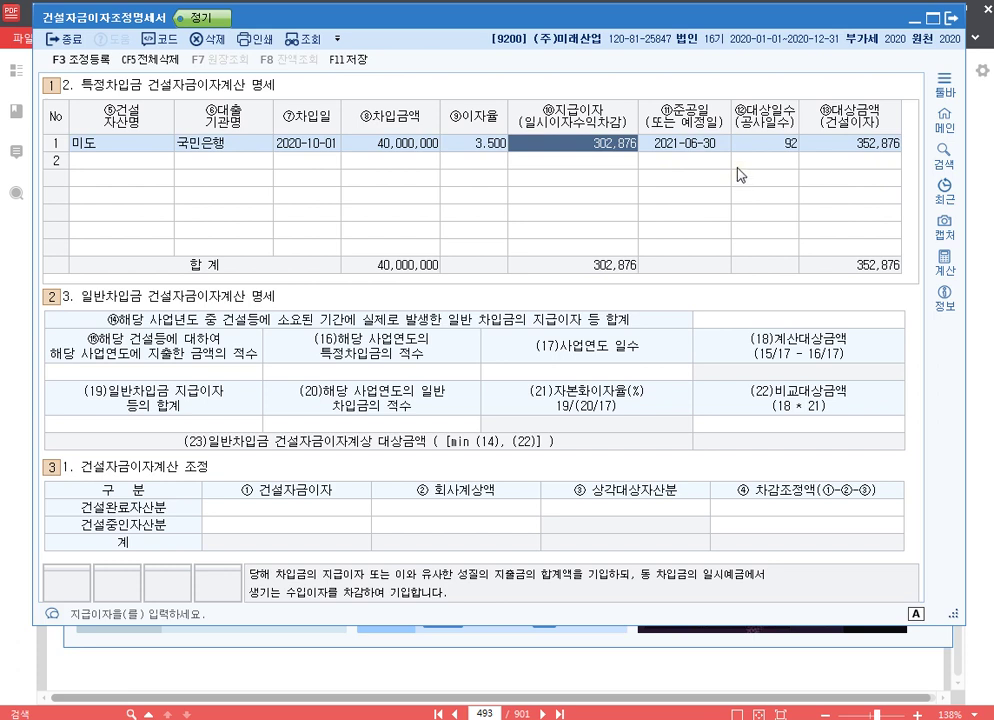
pyautogui.click(870, 145)
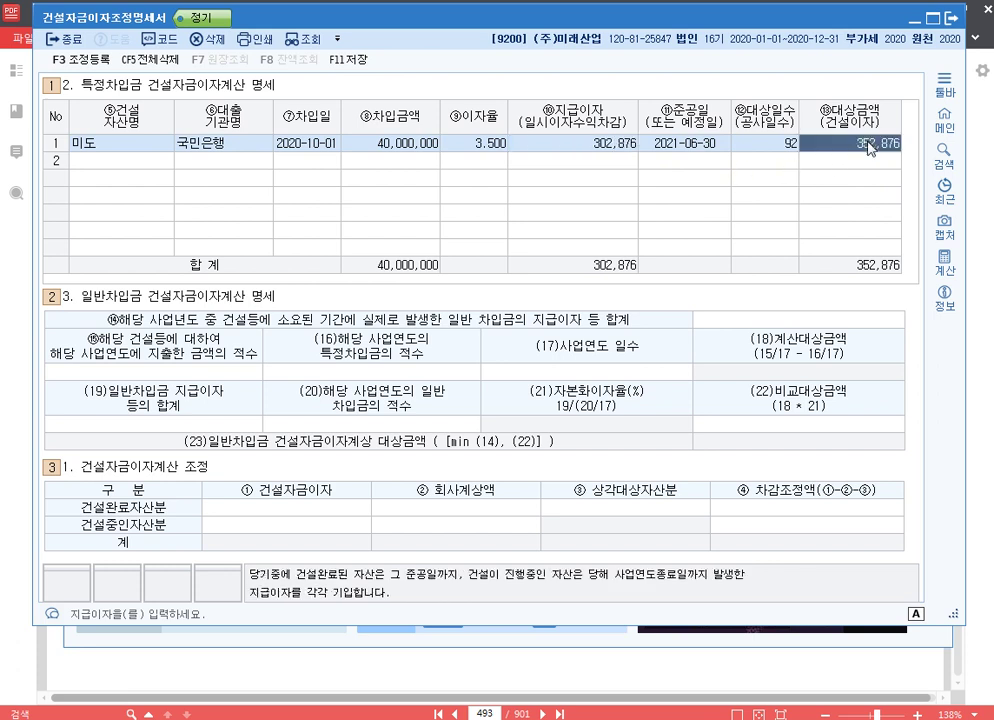
# Step: Enter 352,876 as the 건설자금이자 for 건설중인자산분 in the 건설자금이자계산 조정 table
pyautogui.click(285, 527)
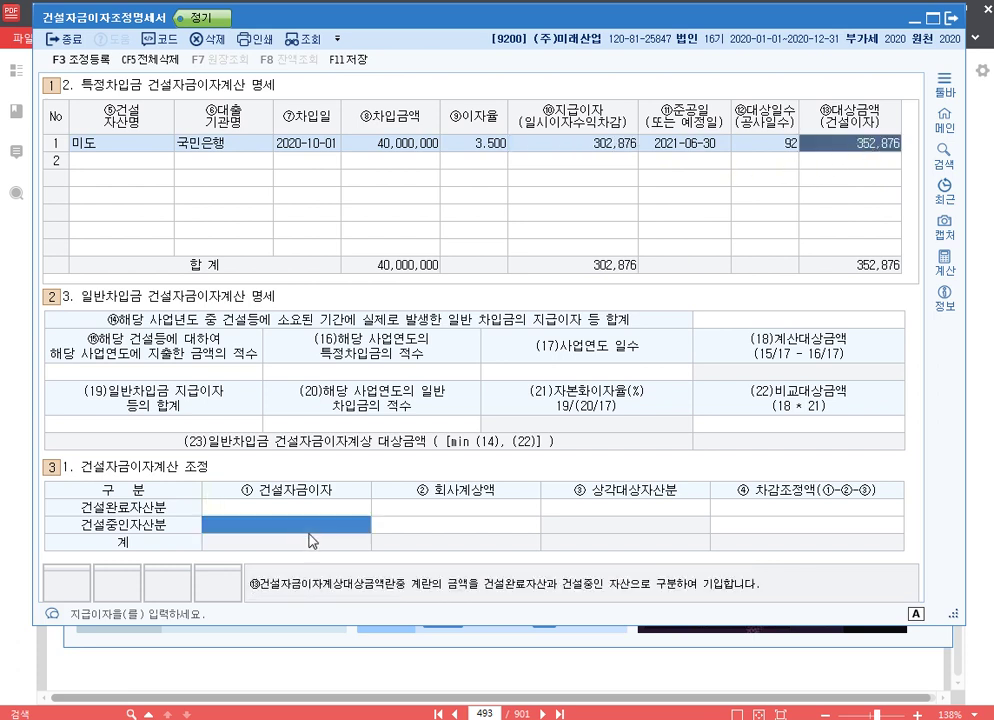
pyautogui.write('352876')
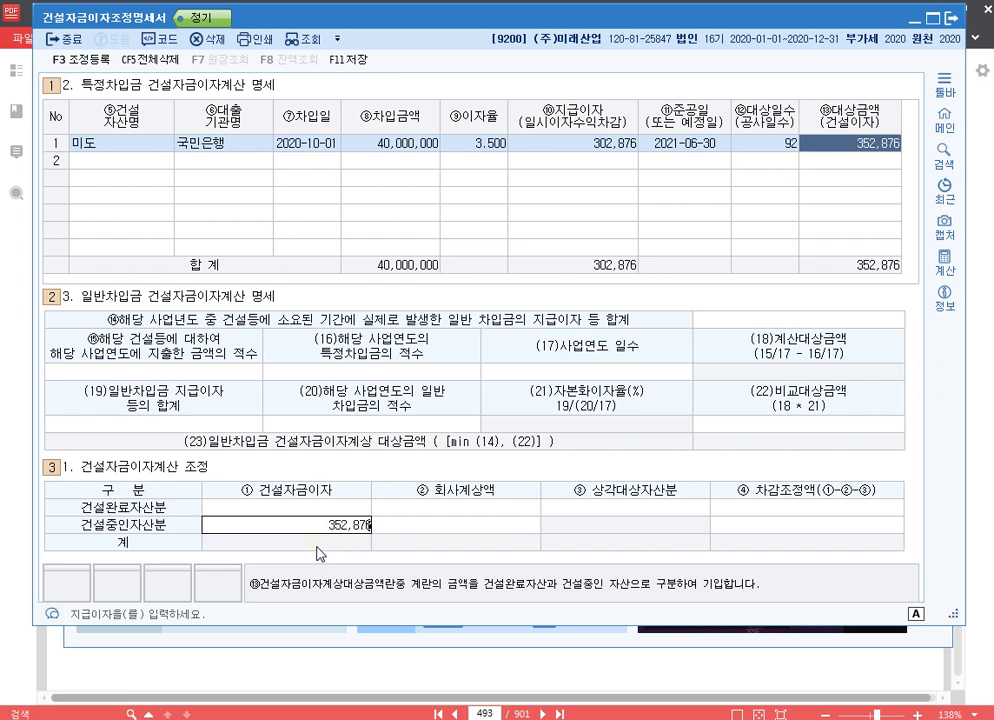
pyautogui.press('Return')
pyautogui.press('Return')
pyautogui.press('Return')
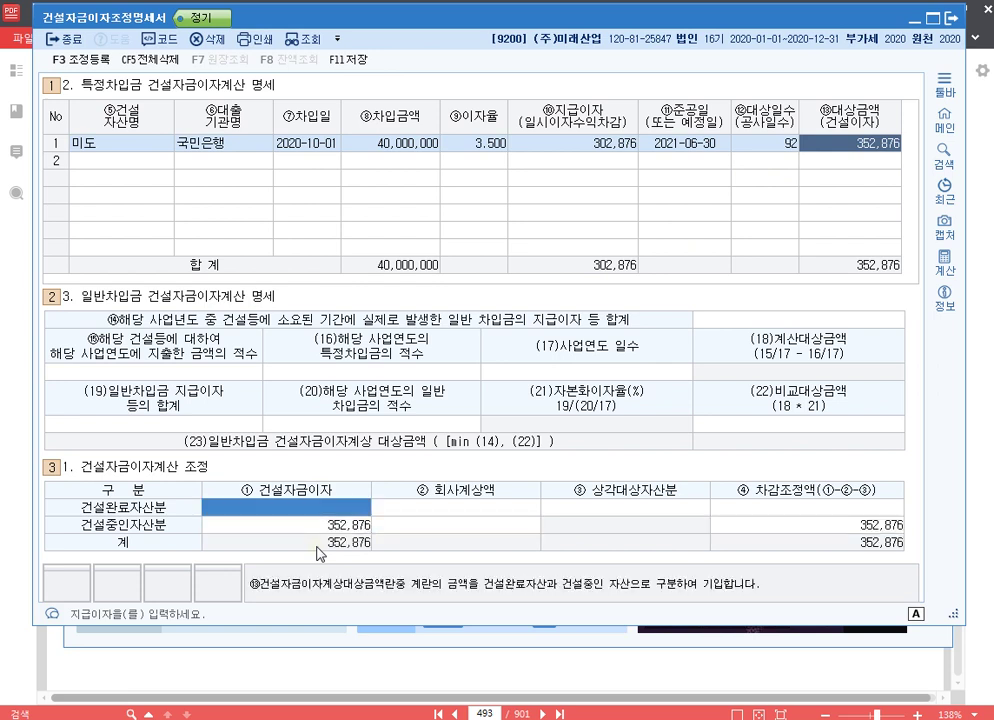
pyautogui.click(338, 528)
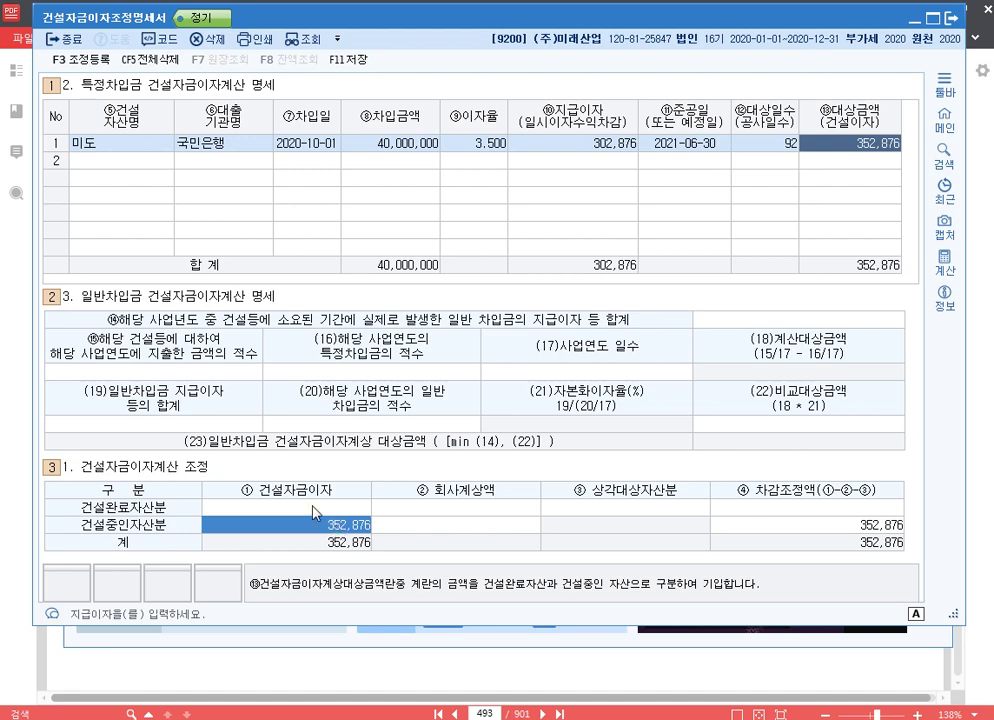
# Step: In 조정 등록, add 일시예금이자수익 of 50,000 with 유보발생 under 손금산입 및 익금불산입
pyautogui.press('F3')
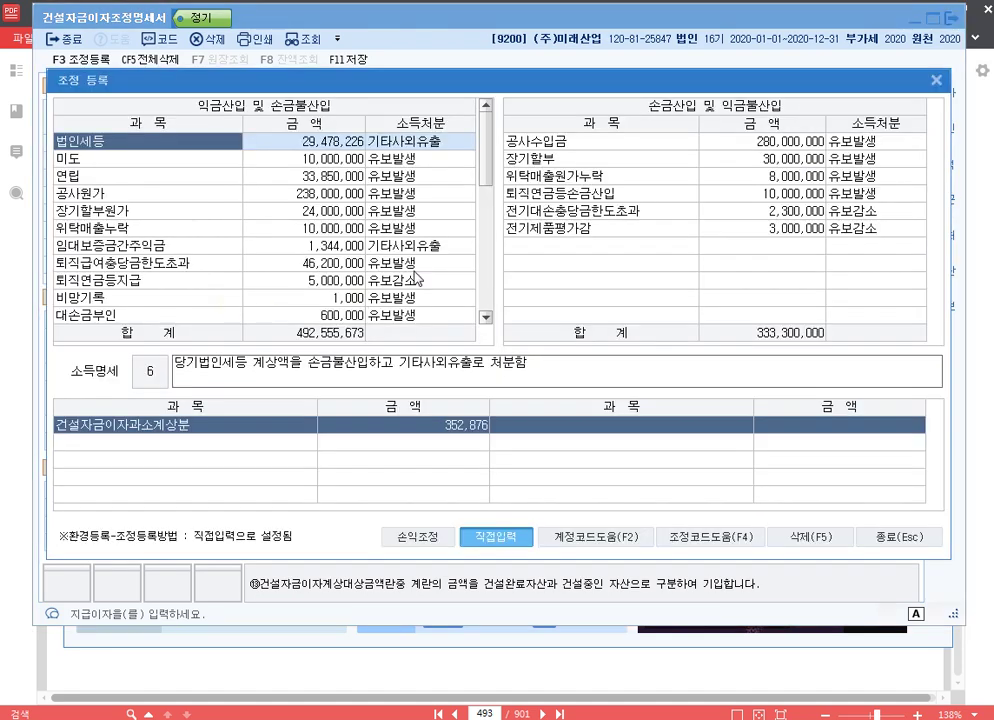
pyautogui.scroll(-4, 331, 322)
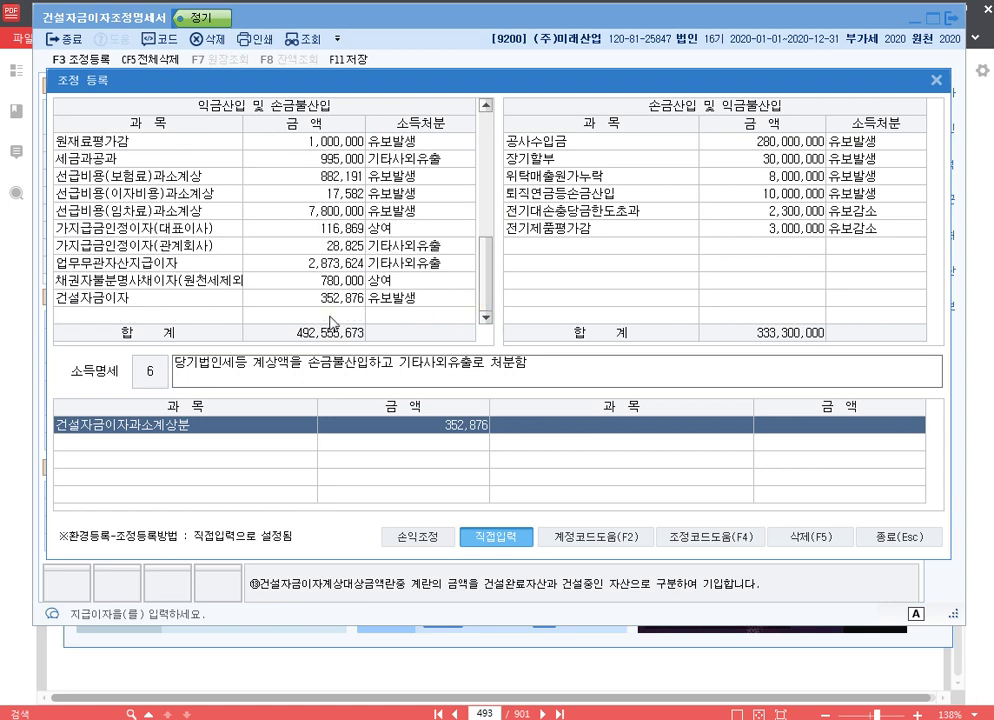
pyautogui.click(232, 299)
pyautogui.click(595, 248)
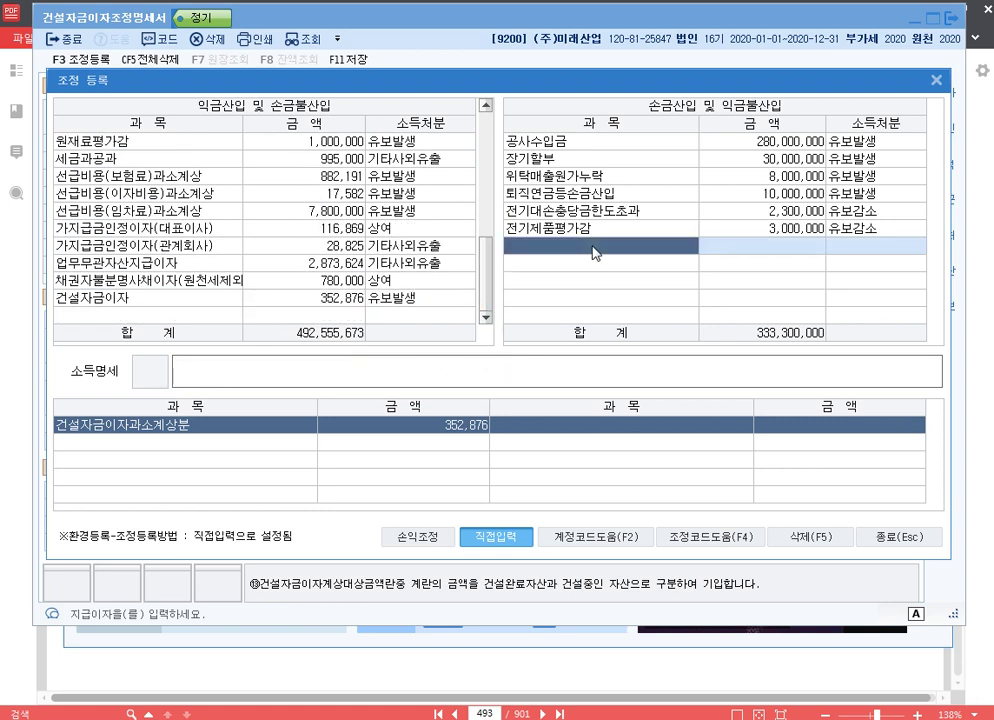
pyautogui.write('일시예금이자수입')
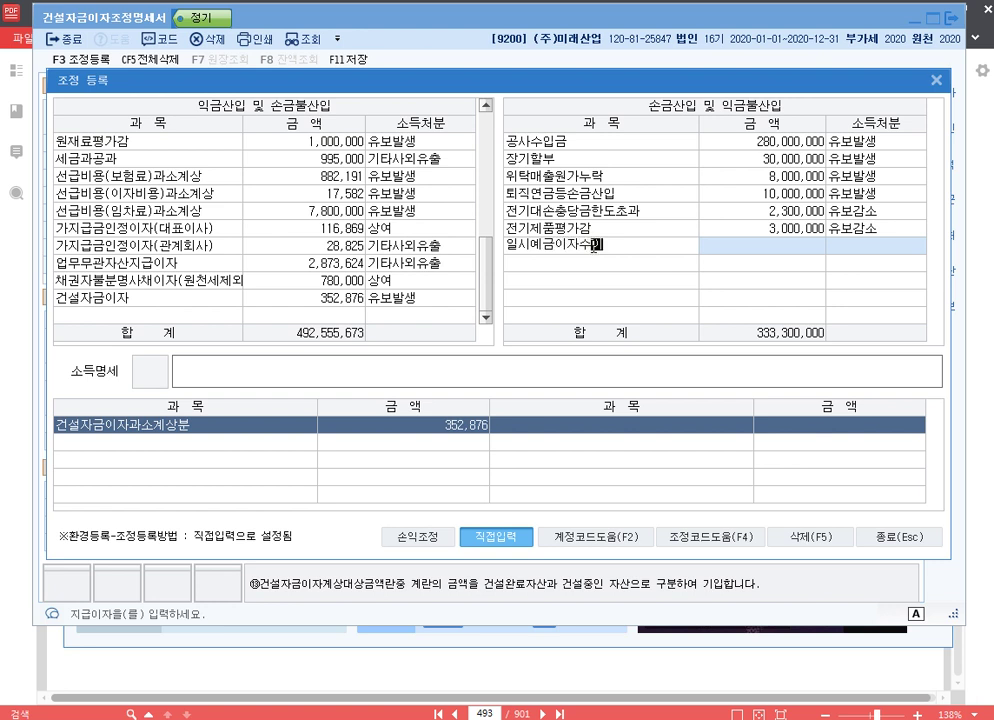
pyautogui.press('Return')
pyautogui.write('500000')
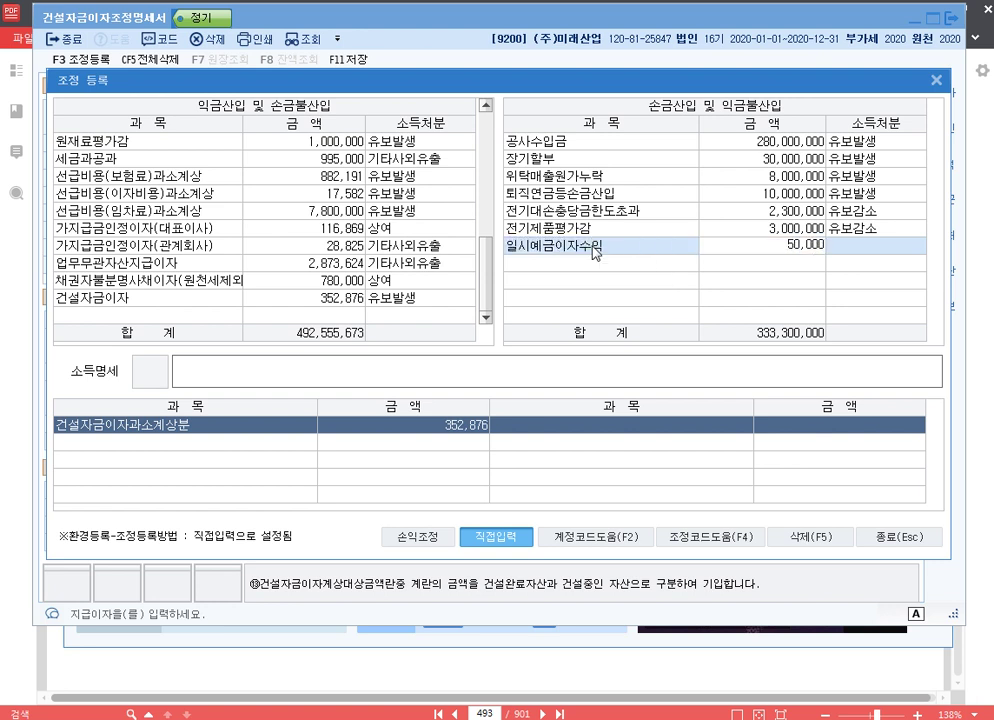
pyautogui.press('Return')
pyautogui.write('1')
pyautogui.press('Return')
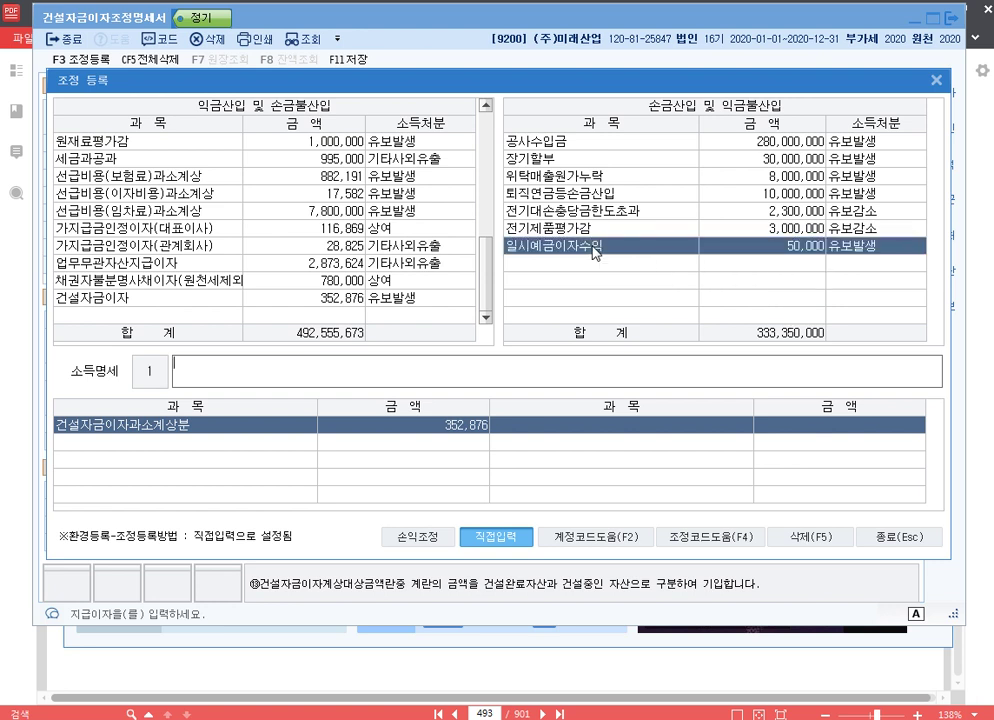
# Step: Enter "익금불산입 일시예금이자수익 유보" as the entry's 소득명세, close the registration and save the 건설자금이자조정명세서
pyautogui.write('익금불산입')
pyautogui.write(' 일시예')
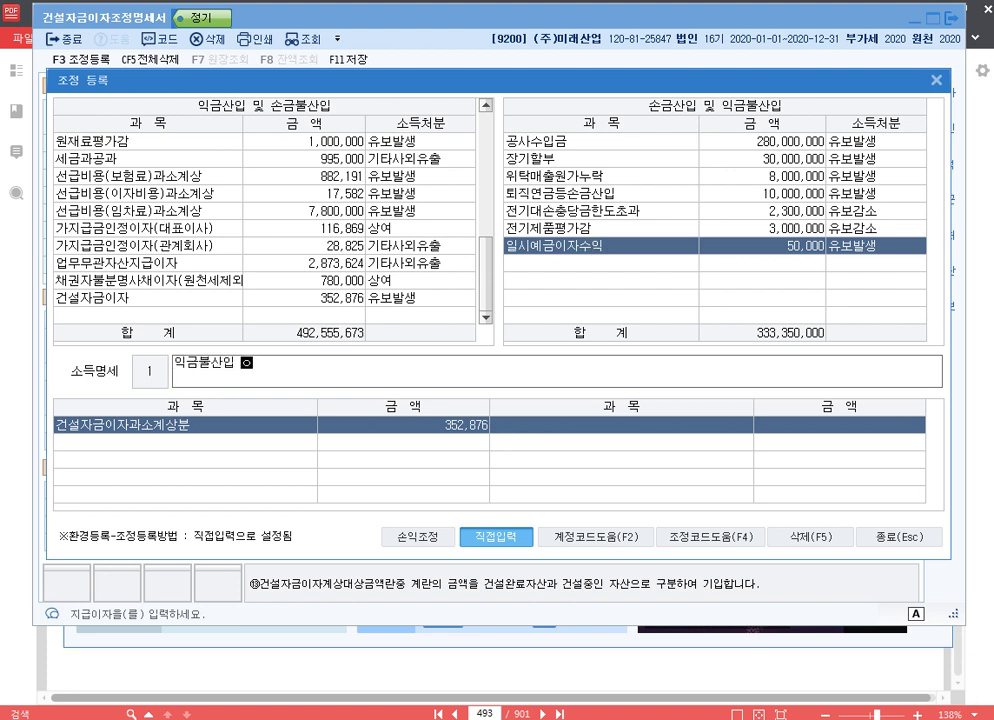
pyautogui.write('금이자수익 유')
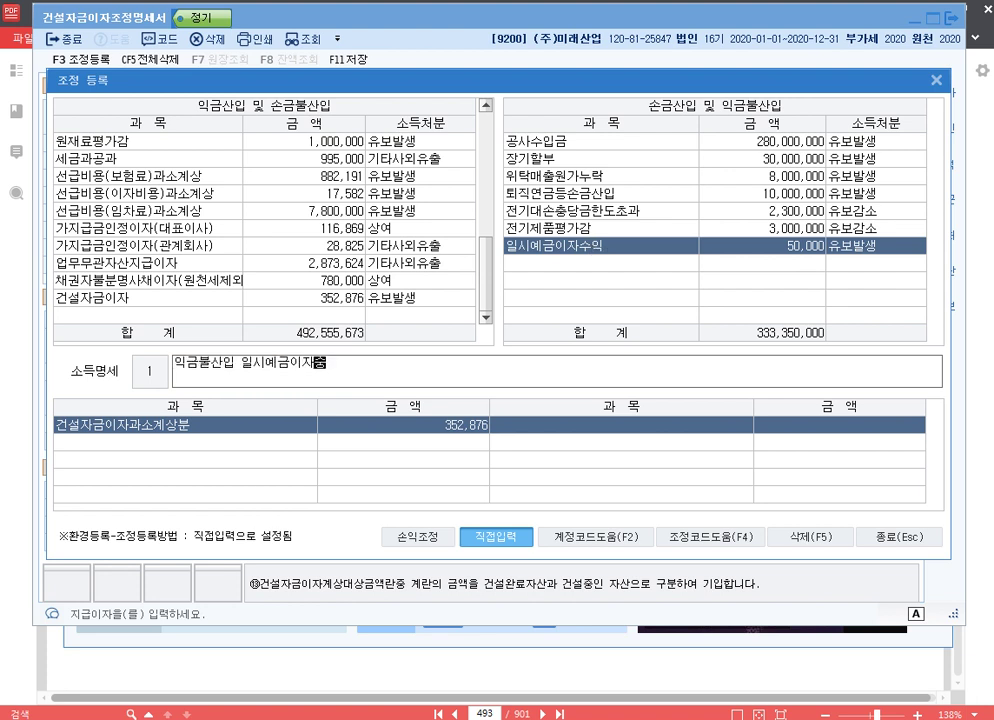
pyautogui.write('보')
pyautogui.press('Return')
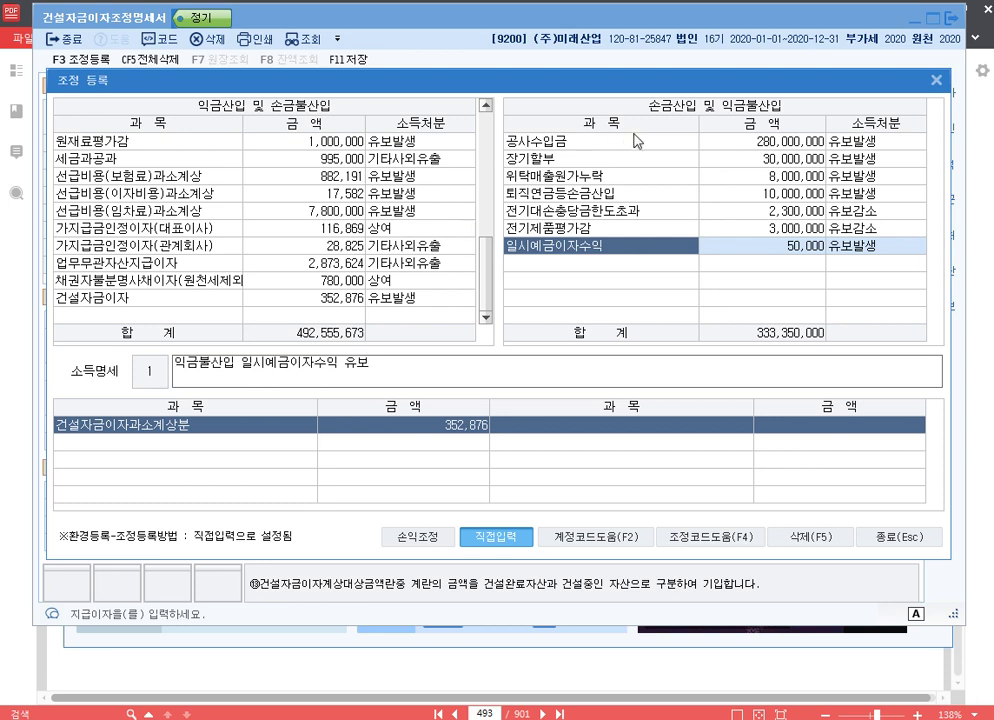
pyautogui.click(915, 545)
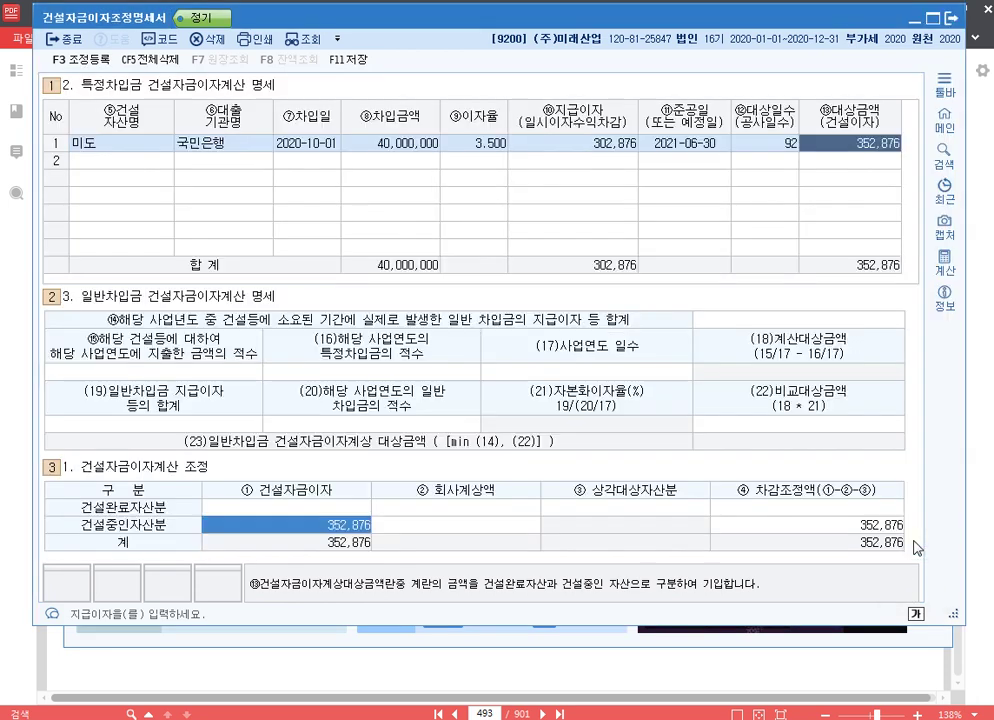
pyautogui.click(357, 60)
# Step: Find the 외환자산 등 평가차손익 조정사례 in the textbook PDF, and open the 외화자산등평가차손익조정명세서 in KcLep
pyautogui.click(790, 662)
pyautogui.scroll(-15, 703, 246)
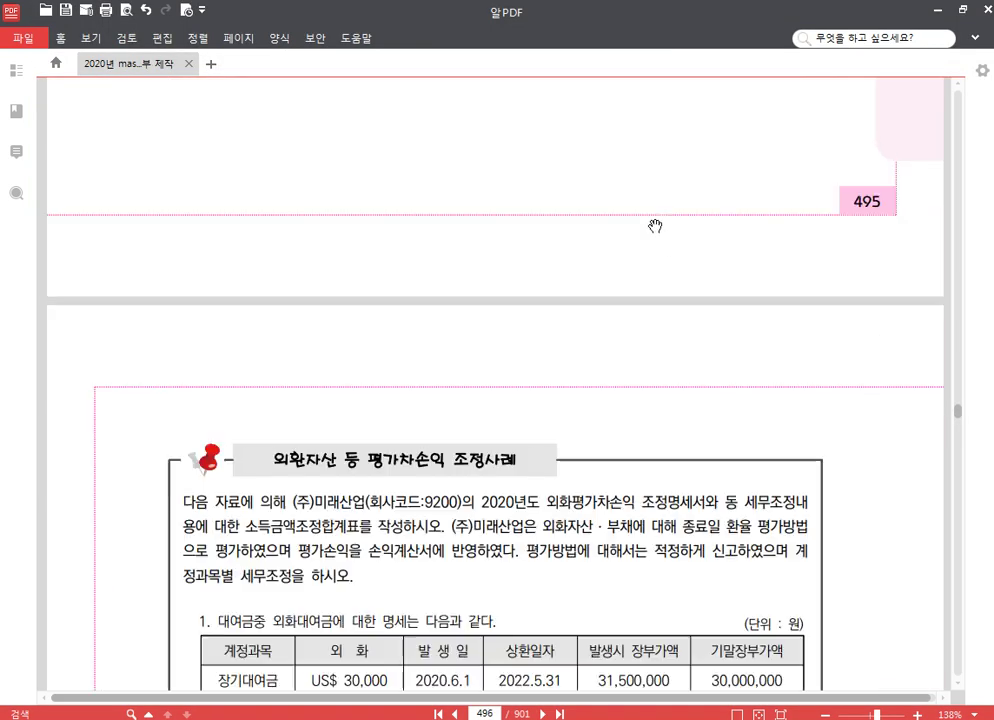
pyautogui.scroll(-5, 657, 226)
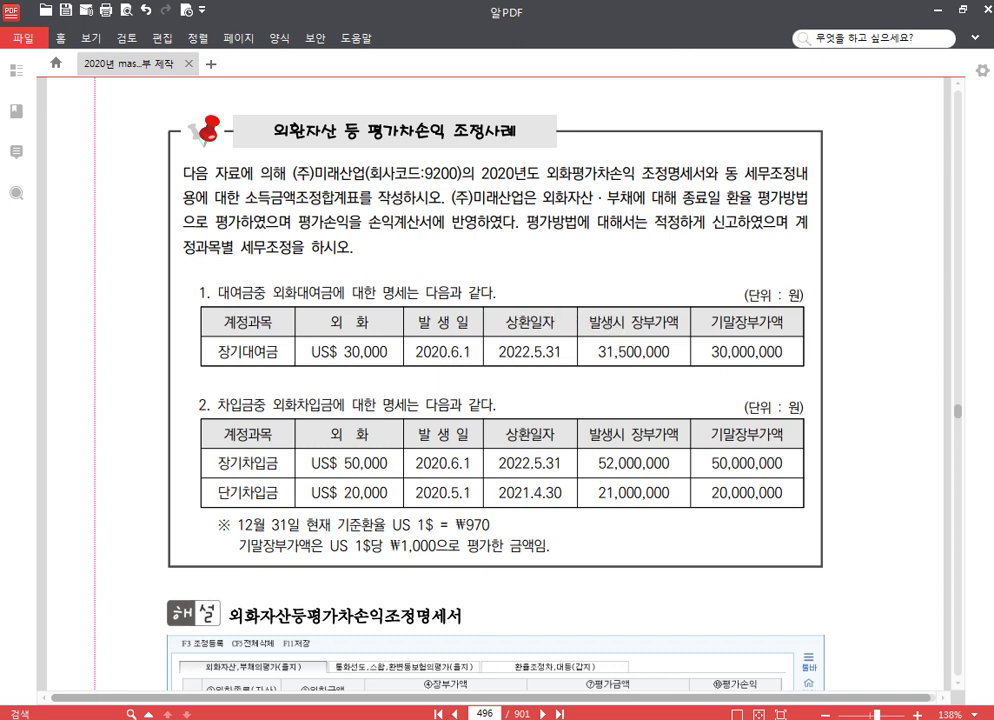
pyautogui.click(342, 718)
pyautogui.click(951, 18)
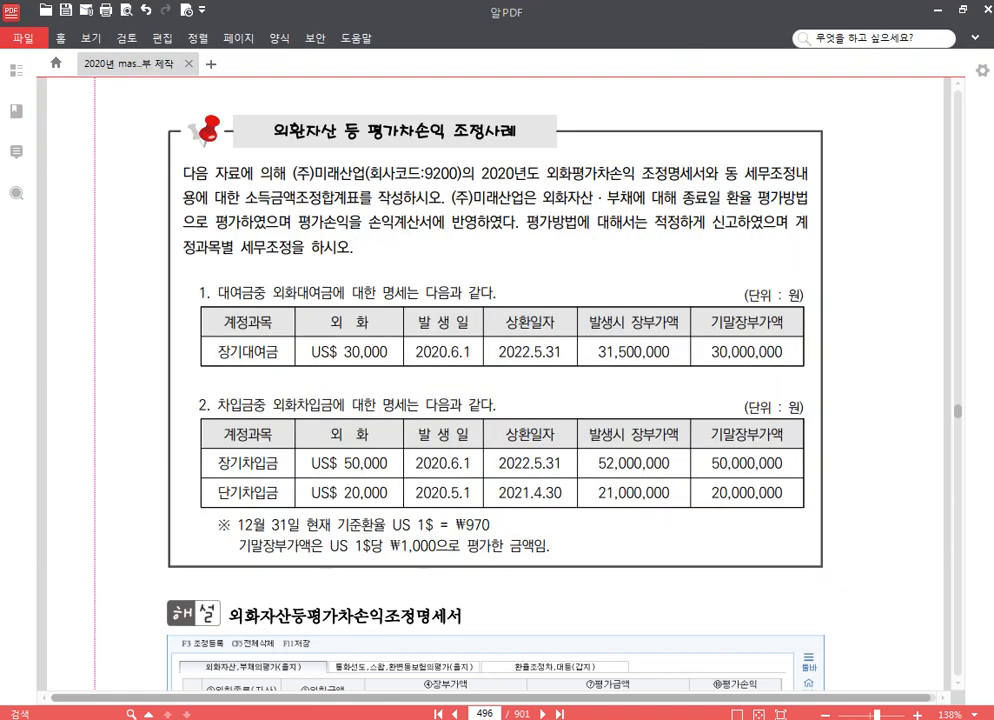
pyautogui.click(342, 718)
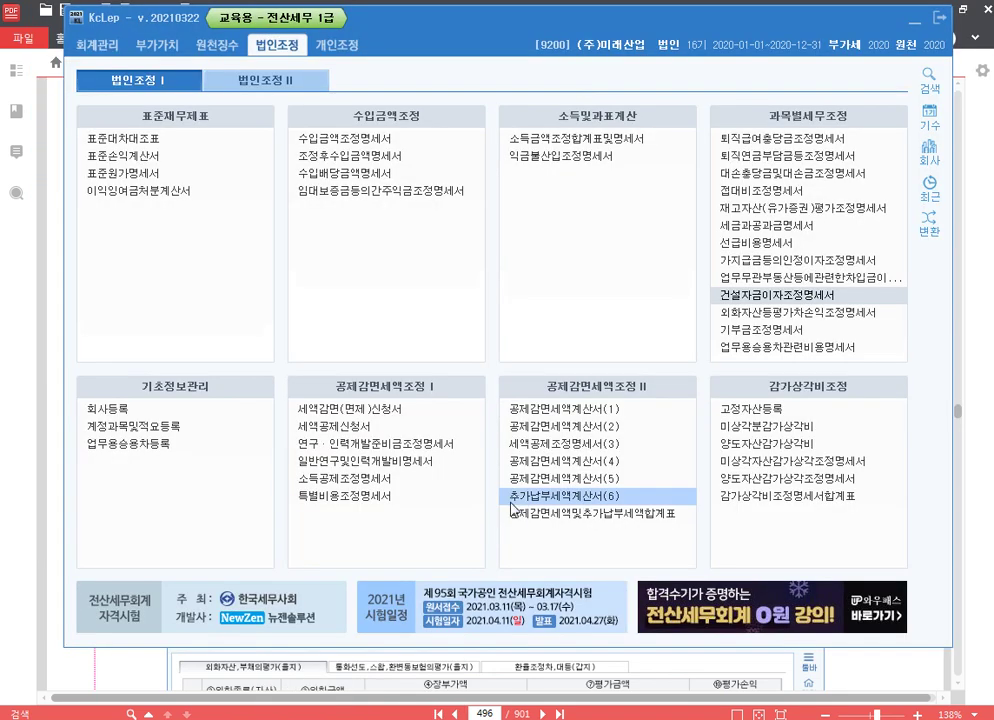
pyautogui.click(776, 312)
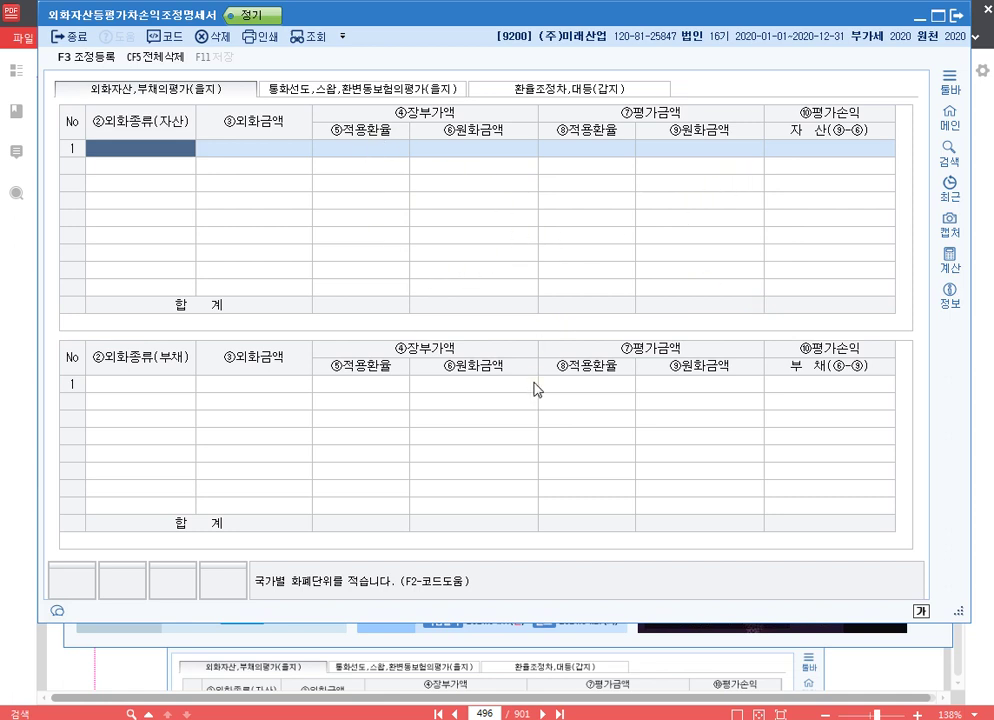
# Step: Review the case's foreign currency loan and borrowing data in the PDF, and examine the 환율조정차,대등(갑지) sheet's 회사손익금계상액 column
pyautogui.click(812, 670)
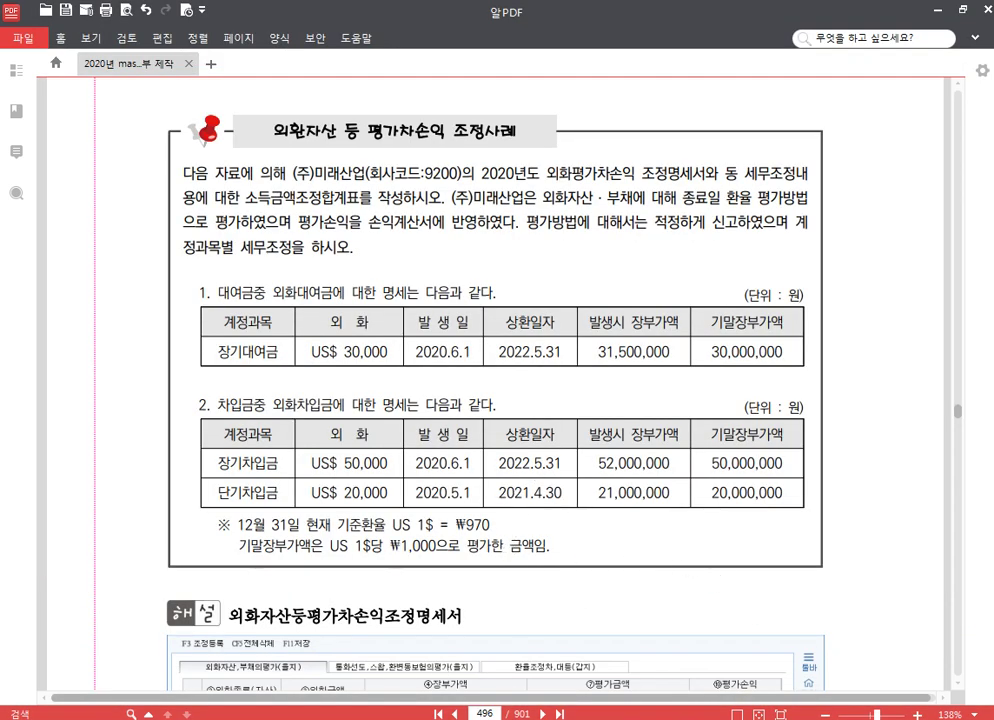
pyautogui.hotkey('alt', 'Tab')
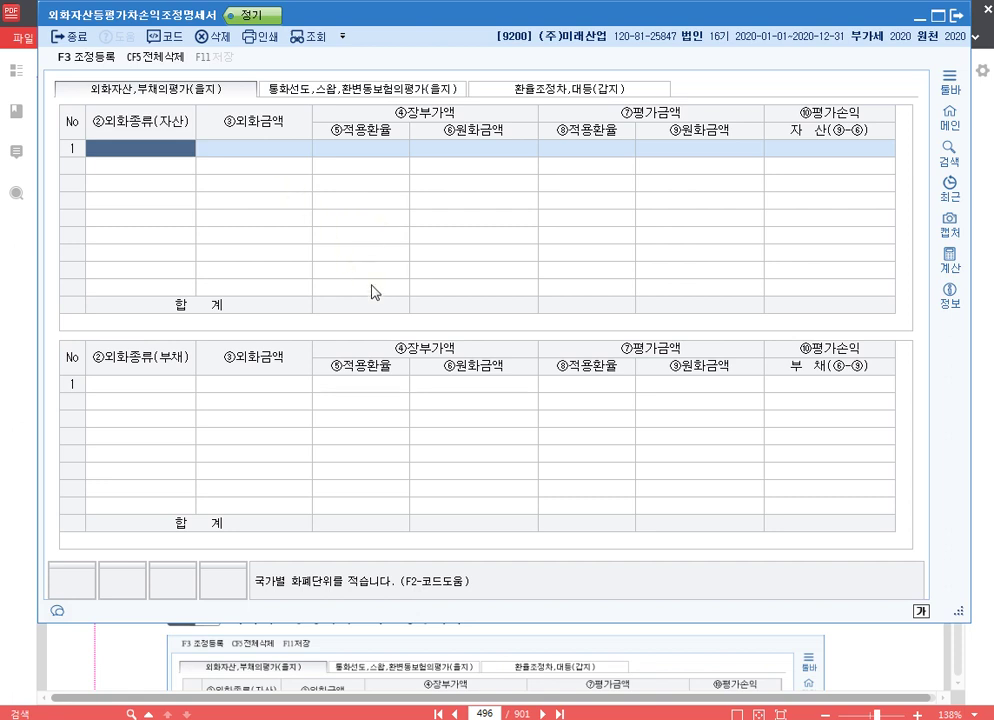
pyautogui.click(560, 88)
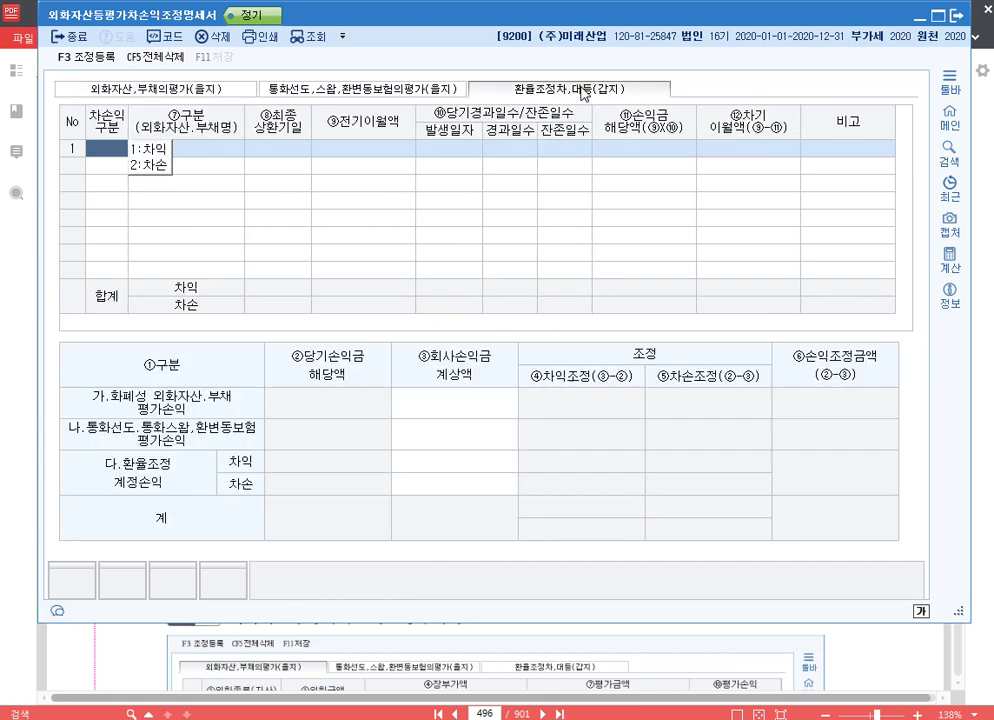
pyautogui.click(474, 402)
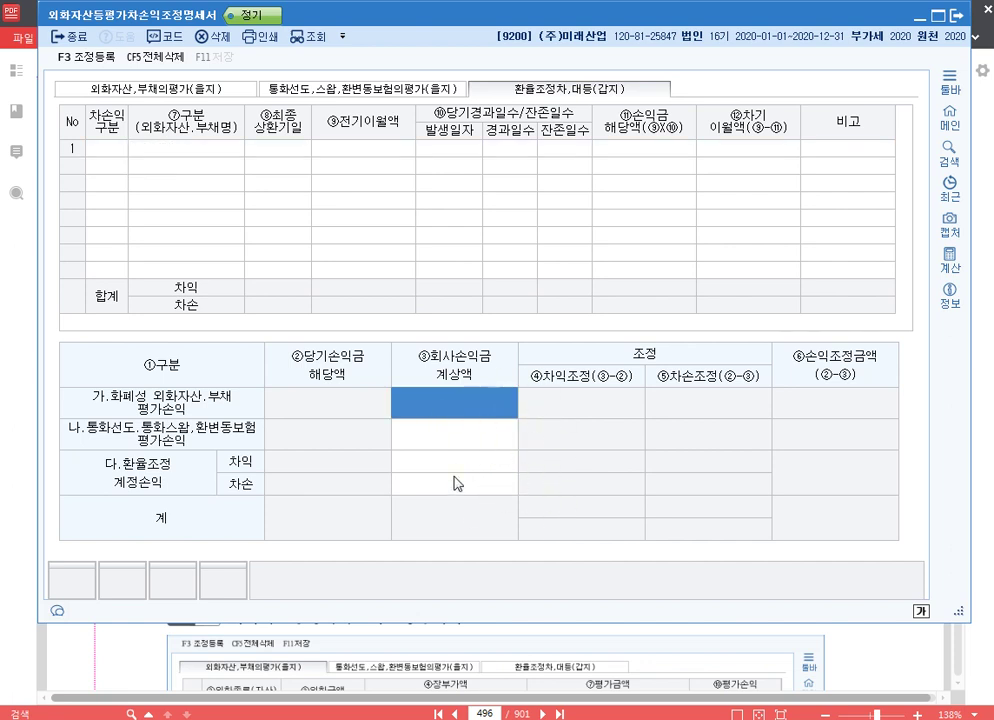
# Step: On the 외화자산,부채의평가(을지) sheet, enter asset row 1 as USD 30,000 with 장부가액 적용환율 1,050 and 평가금액 적용환율 970
pyautogui.click(166, 89)
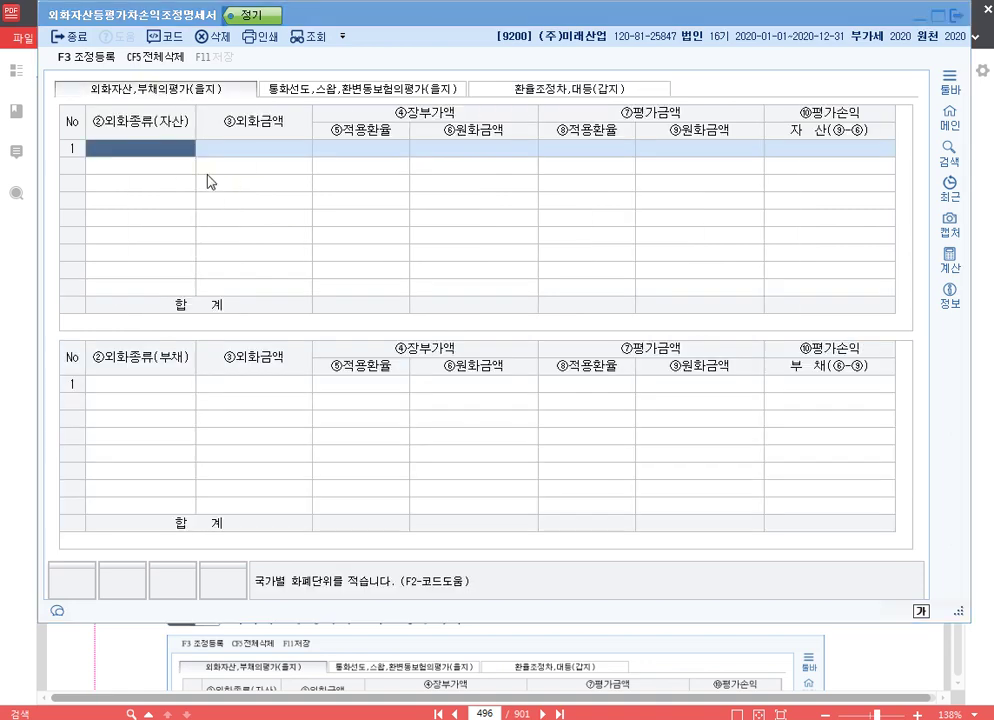
pyautogui.press('F2')
pyautogui.write('미국')
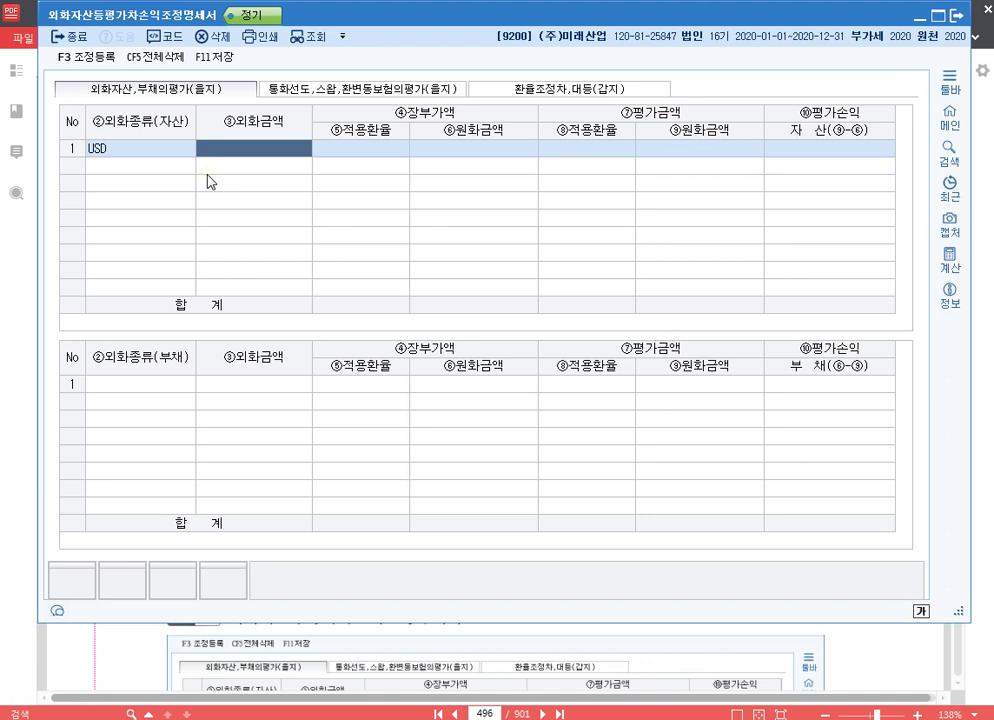
pyautogui.write('300000.00')
pyautogui.press('Return')
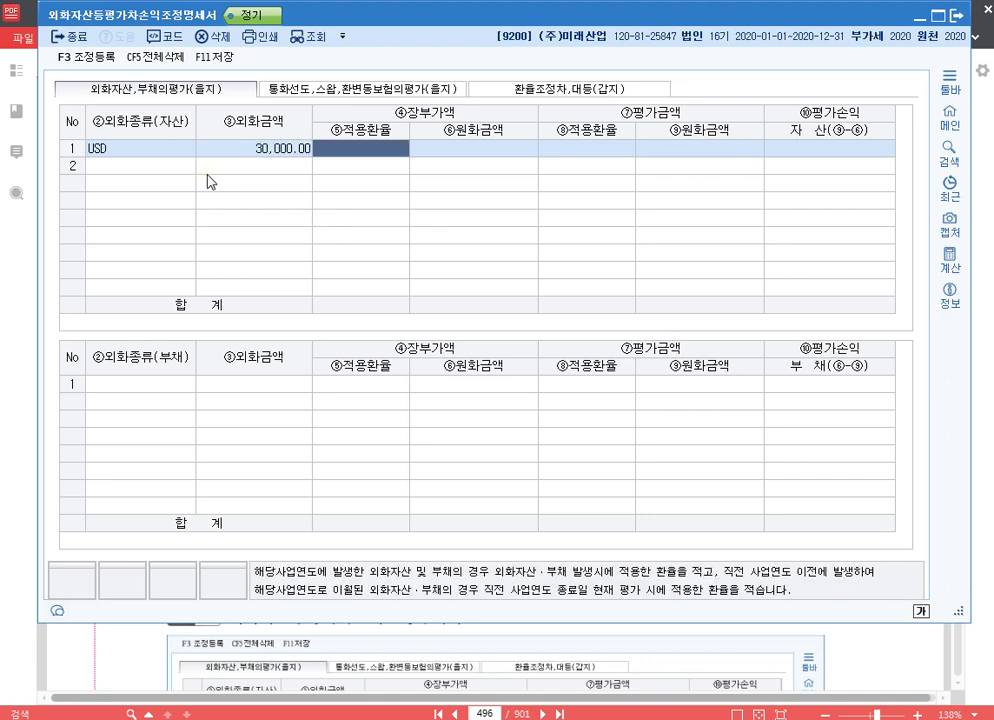
pyautogui.write('1,050')
pyautogui.press('Return')
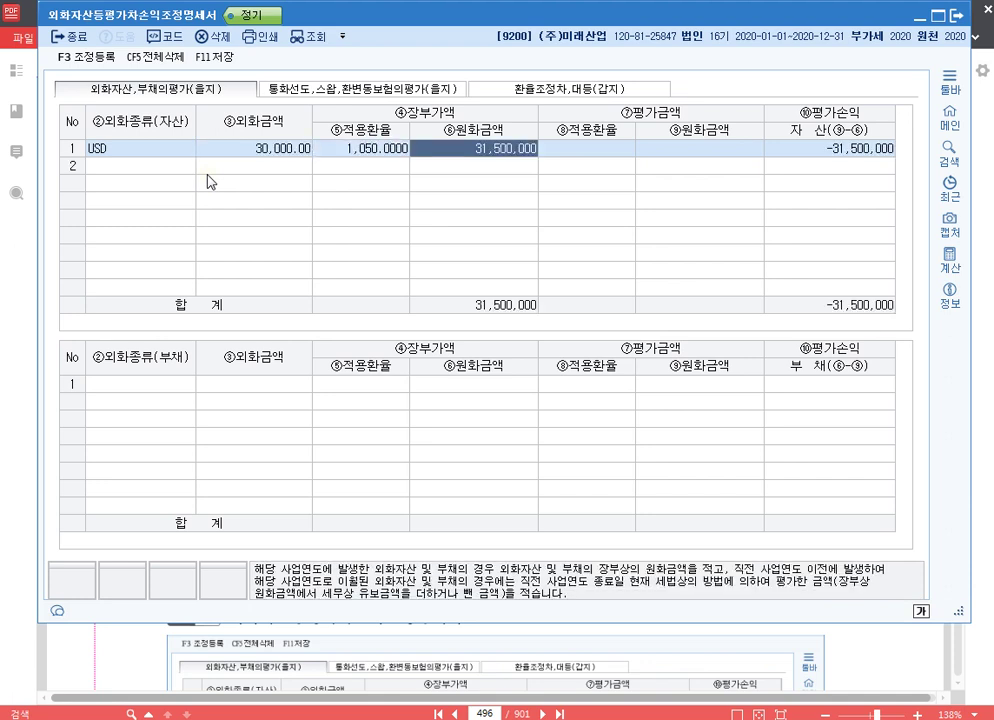
pyautogui.press('Return')
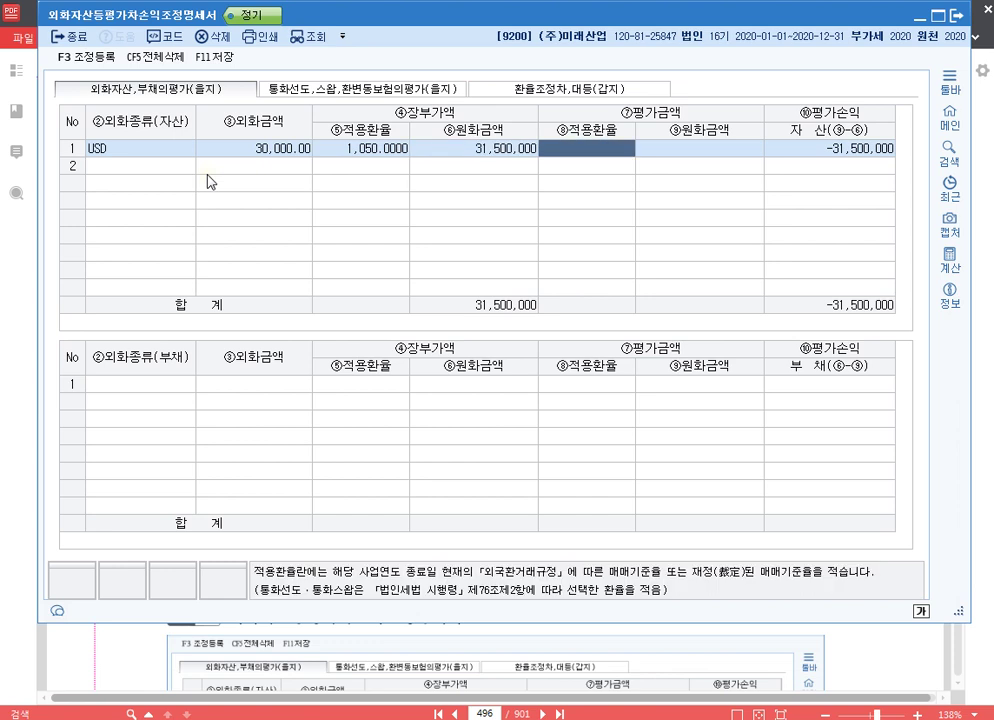
pyautogui.write('970')
pyautogui.press('Return')
pyautogui.press('Return')
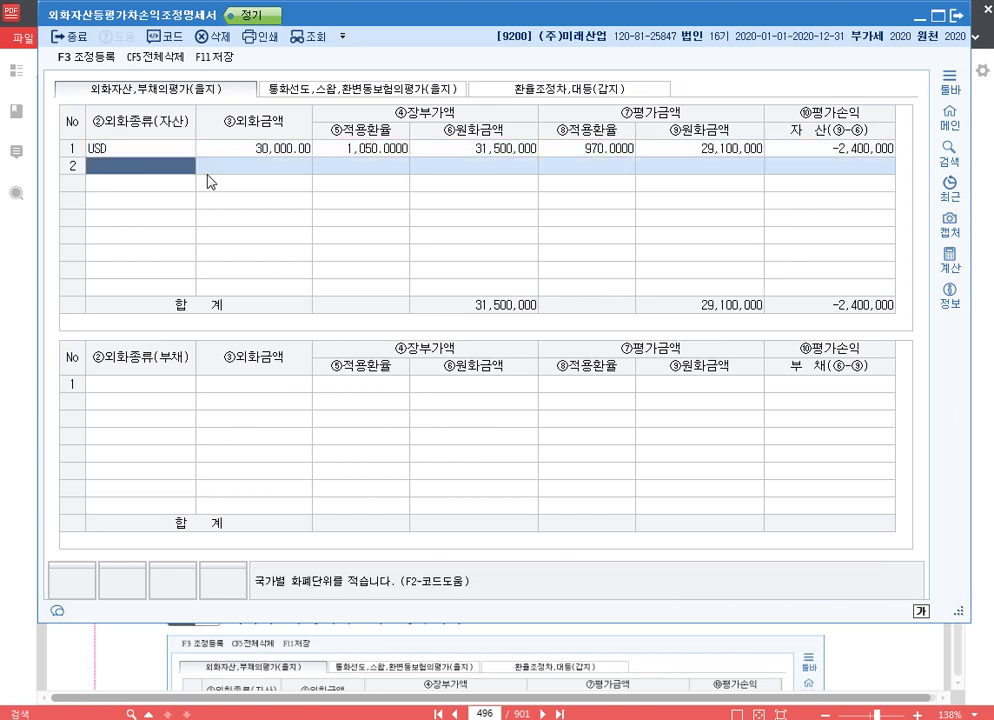
# Step: Enter liability row 1 as USD 50,000 with 장부가액 적용환율 1,040 and 평가금액 적용환율 970
pyautogui.click(146, 381)
pyautogui.press('F2')
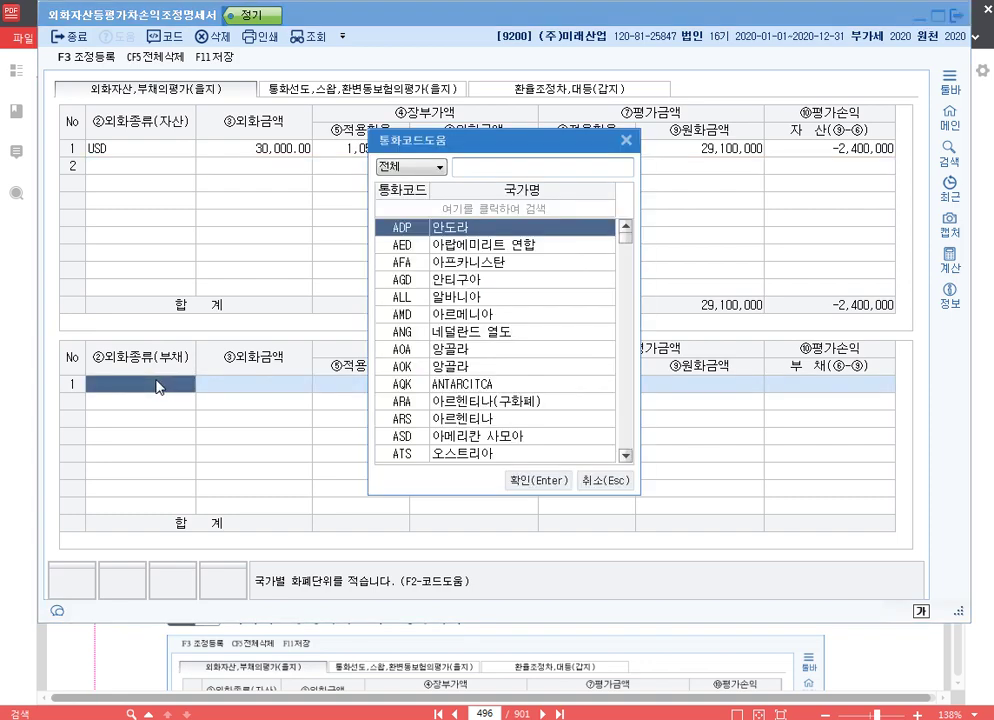
pyautogui.write('미국')
pyautogui.press('Return')
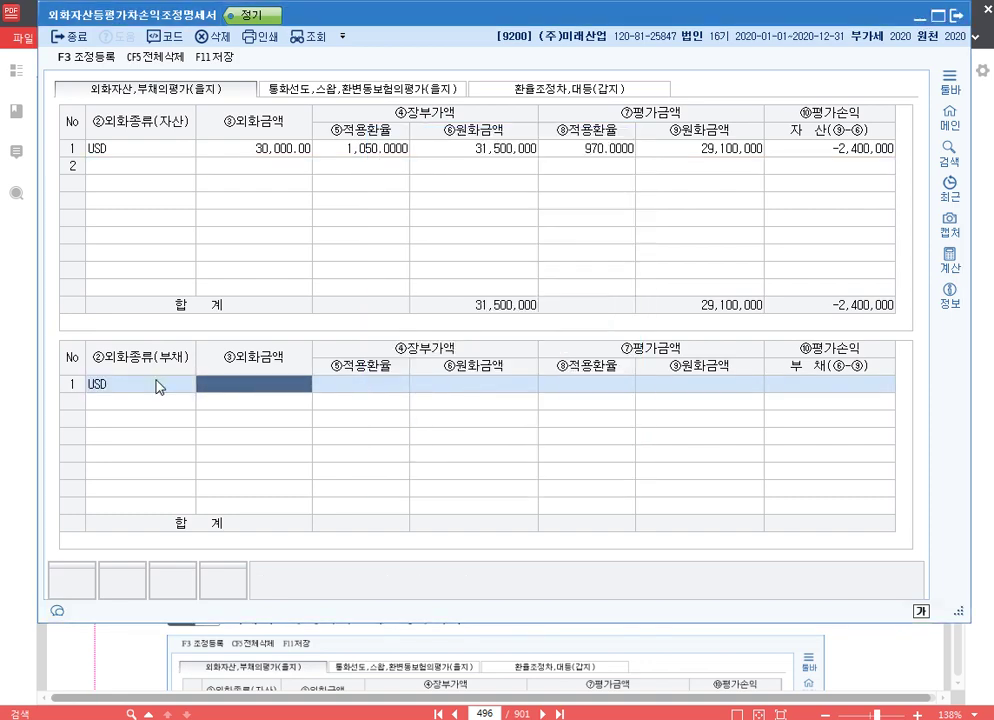
pyautogui.write('500000.00')
pyautogui.press('Return')
pyautogui.write('1040')
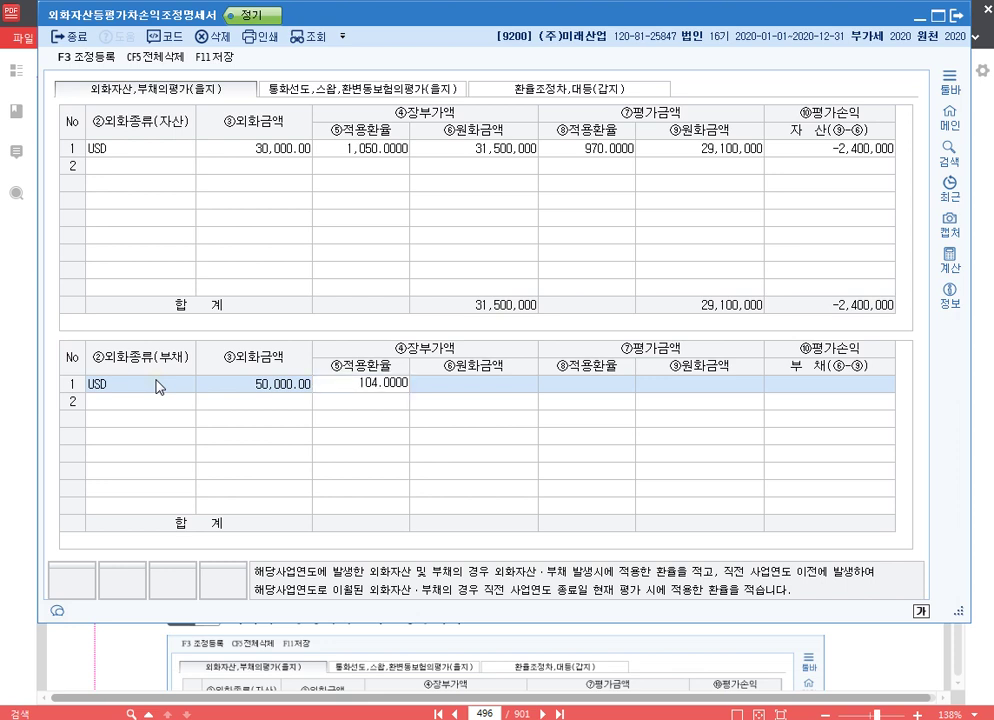
pyautogui.press('Return')
pyautogui.press('Return')
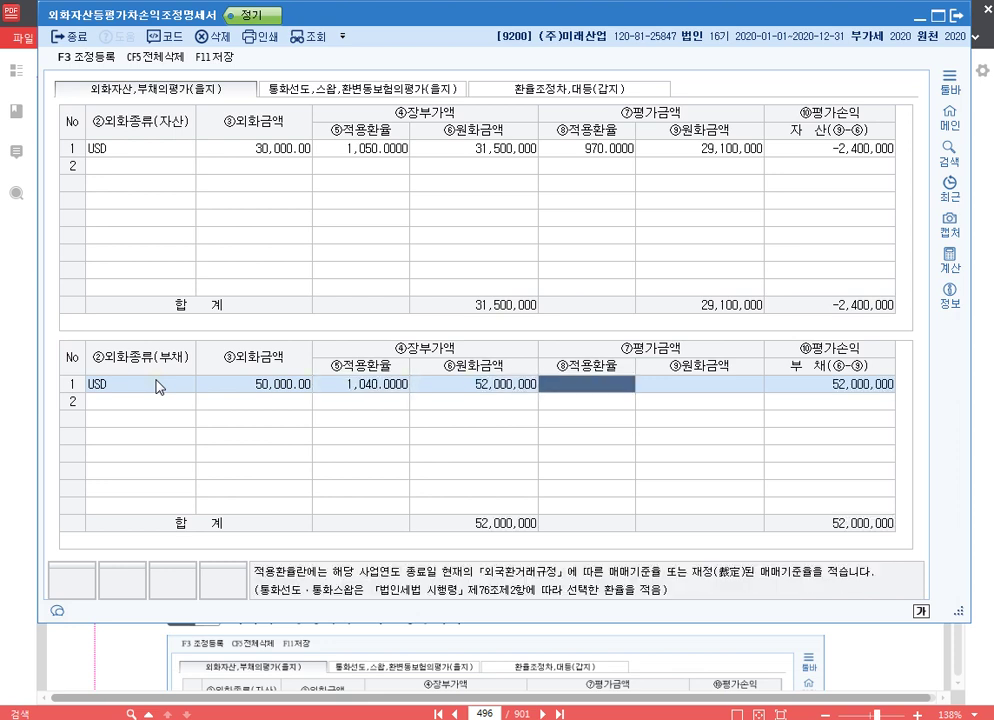
pyautogui.write('970')
pyautogui.press('Return')
pyautogui.press('Return')
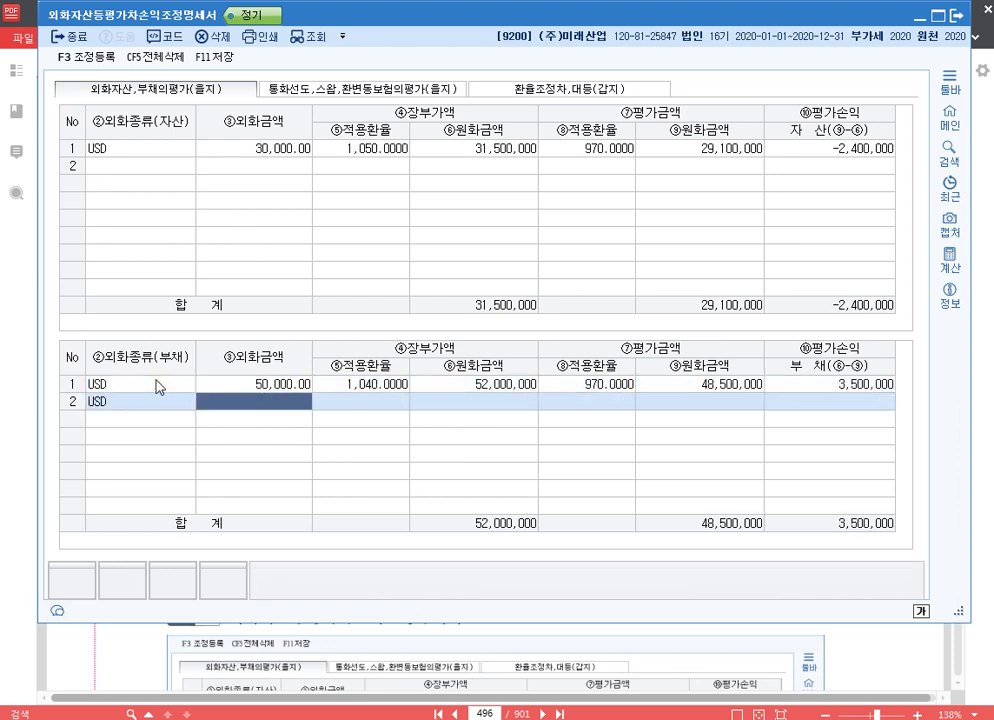
# Step: Enter liability row 2 as USD 20,000 with 장부가액 적용환율 1,050 and 평가금액 적용환율 970
pyautogui.write('200000.00')
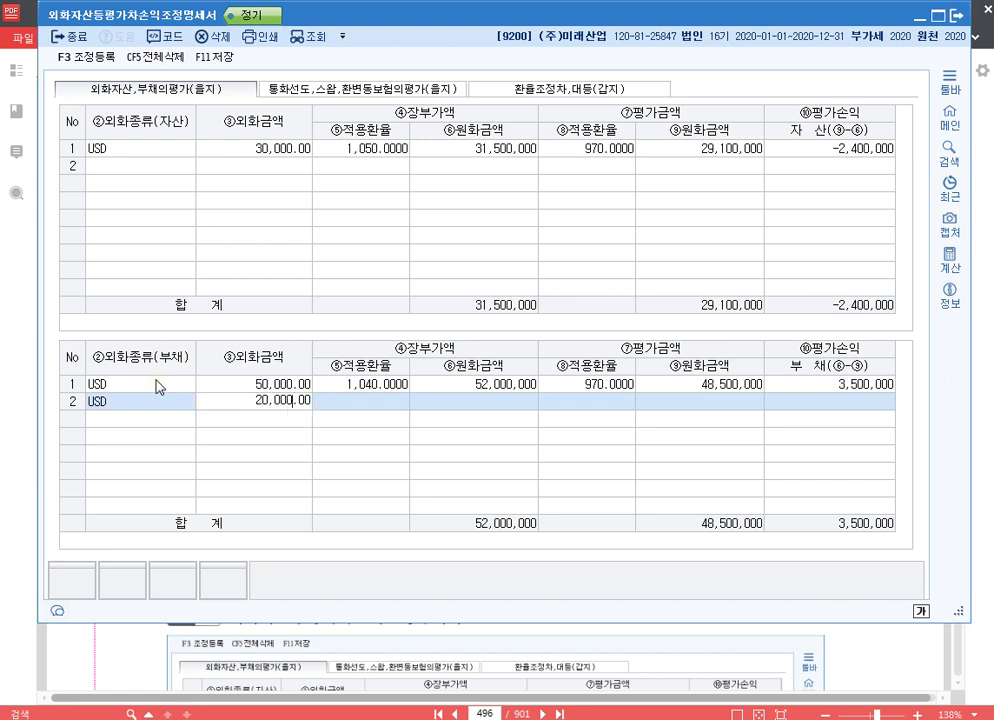
pyautogui.press('Return')
pyautogui.write('1,050')
pyautogui.press('Return')
pyautogui.press('Return')
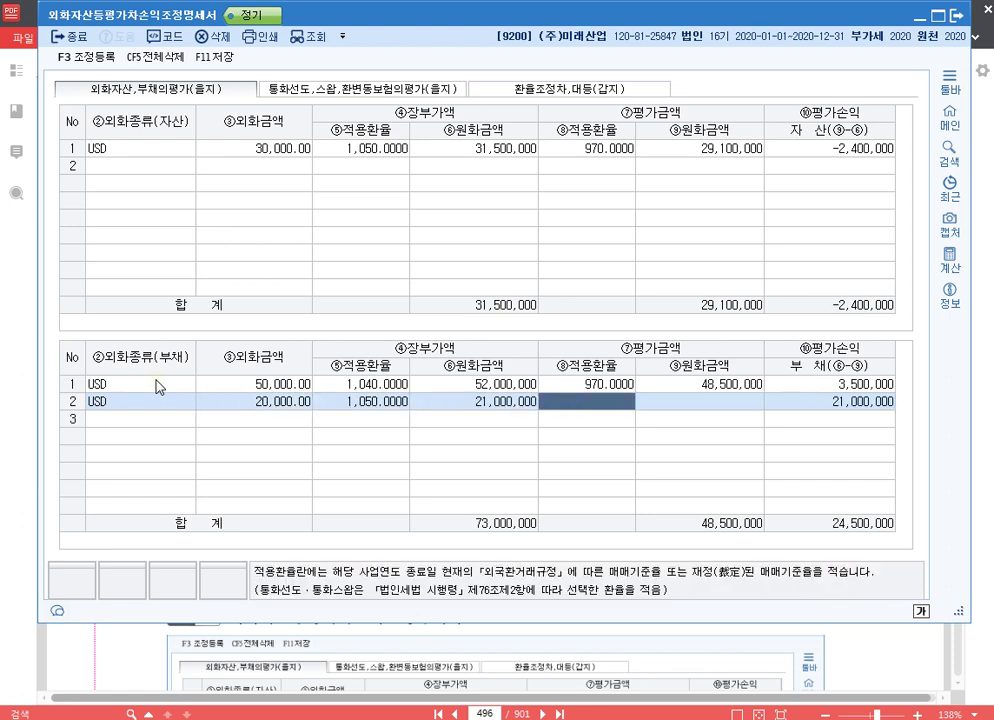
pyautogui.write('970')
pyautogui.press('Return')
pyautogui.press('Return')
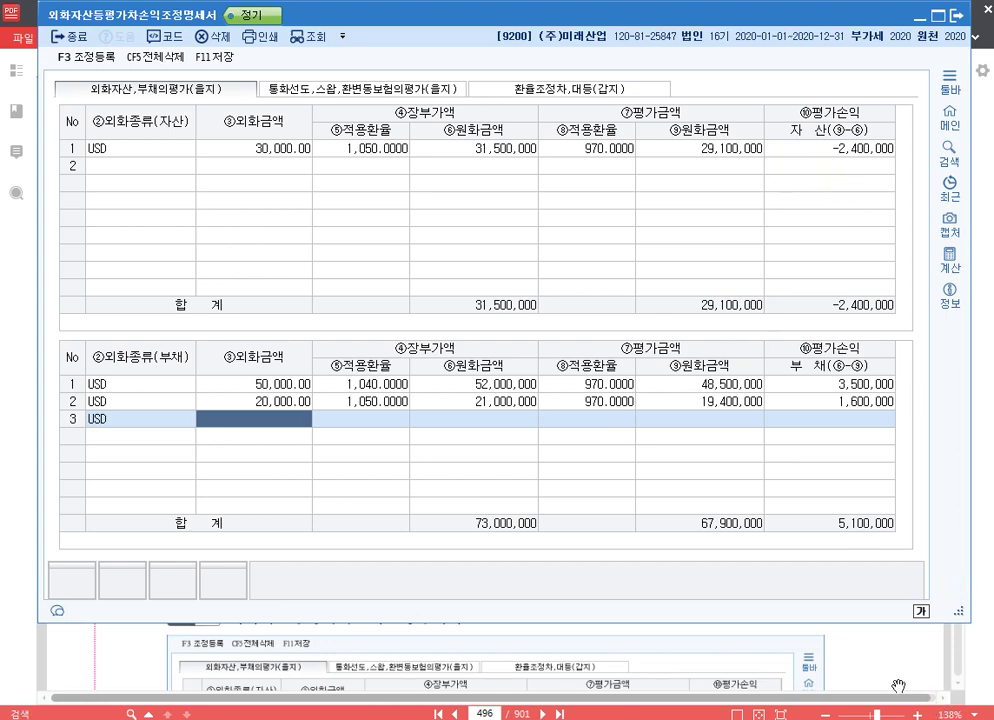
# Step: Check the case's long-term loan in the PDF, and register 외화장기대여금 900,000 as 유보발생 under 손금산입 및 익금불산입 in 조정 등록
pyautogui.hotkey('alt', 'Tab')
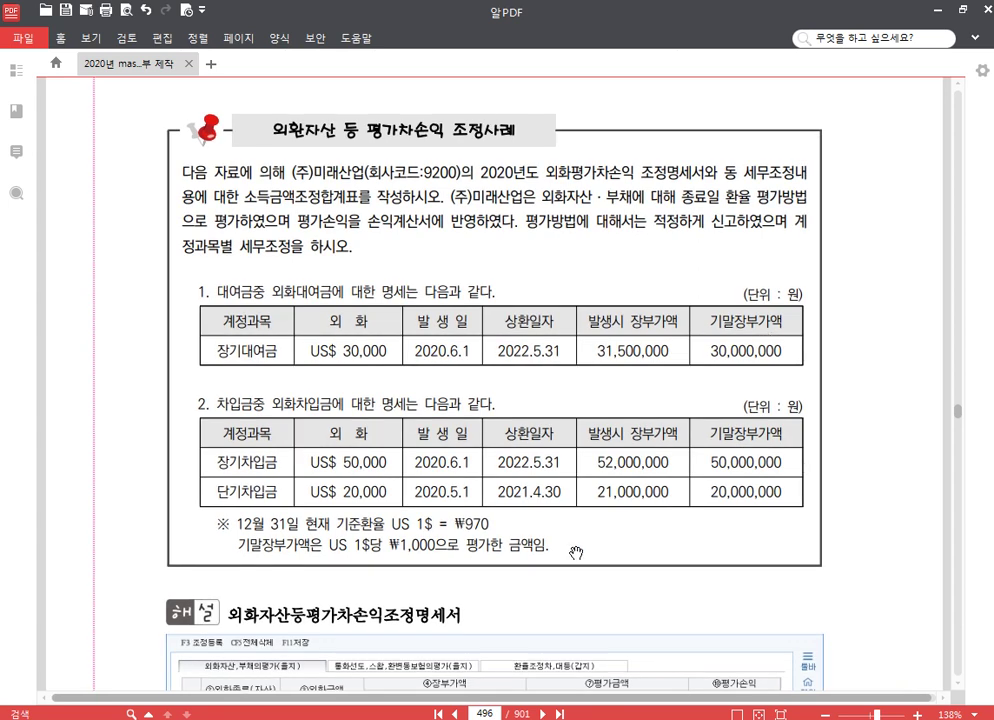
pyautogui.hotkey('alt', 'Tab')
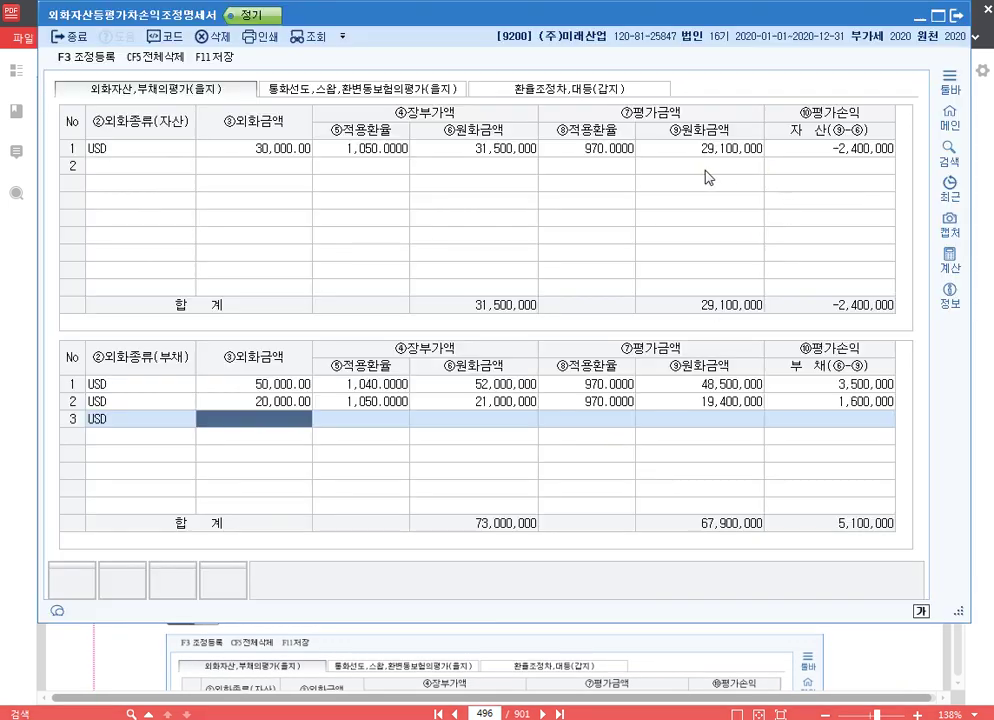
pyautogui.click(803, 149)
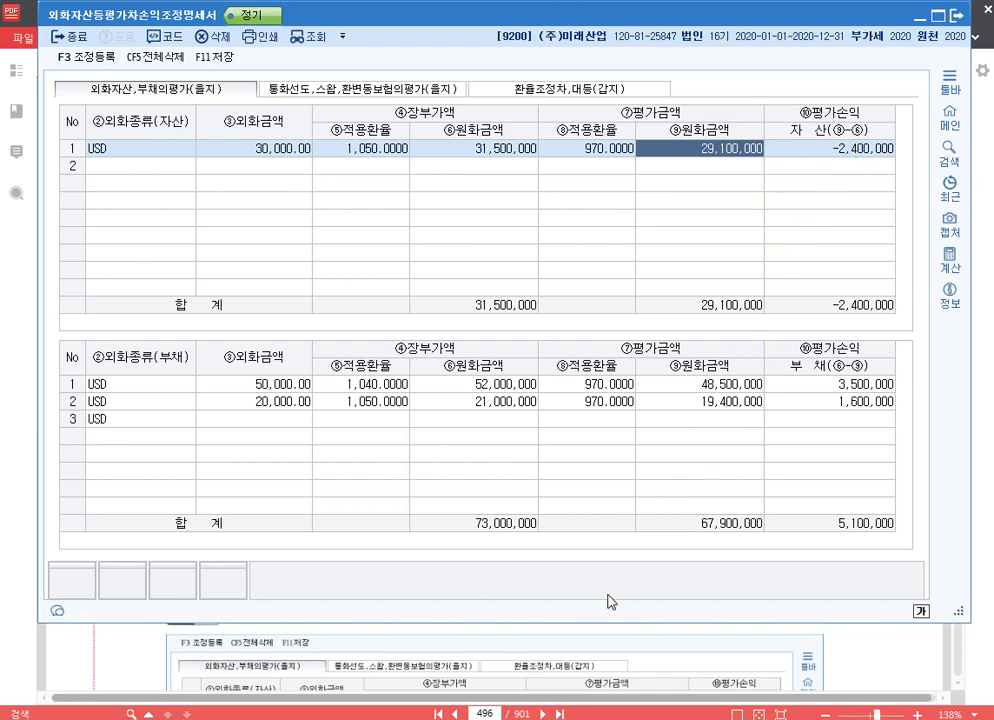
pyautogui.press('F3')
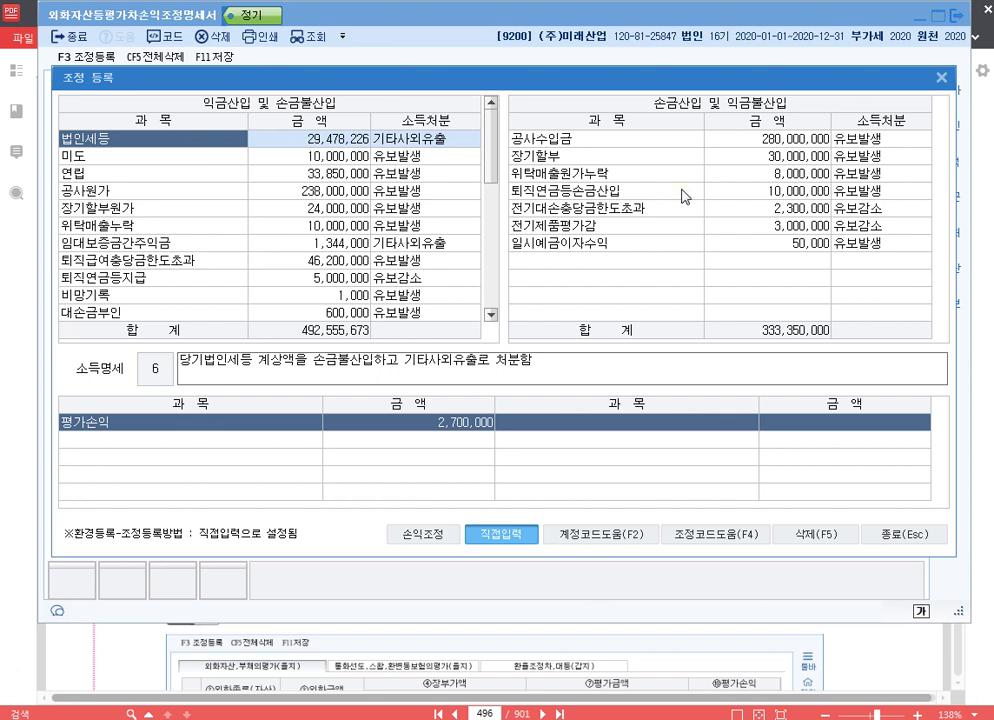
pyautogui.click(598, 259)
pyautogui.write('외화장기대여')
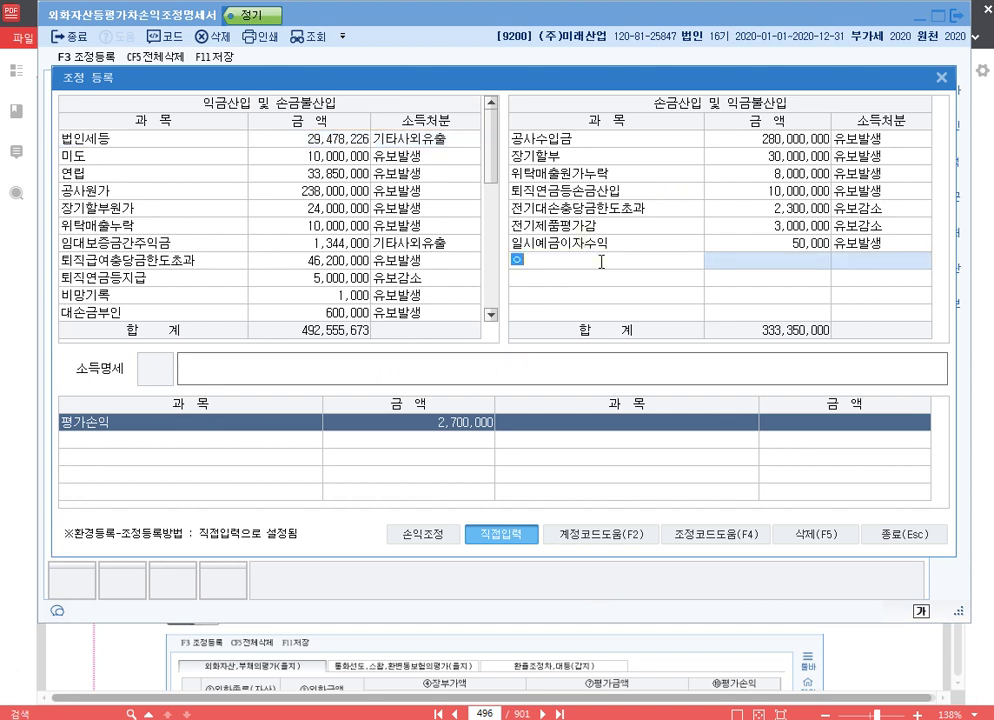
pyautogui.write('금')
pyautogui.press('Return')
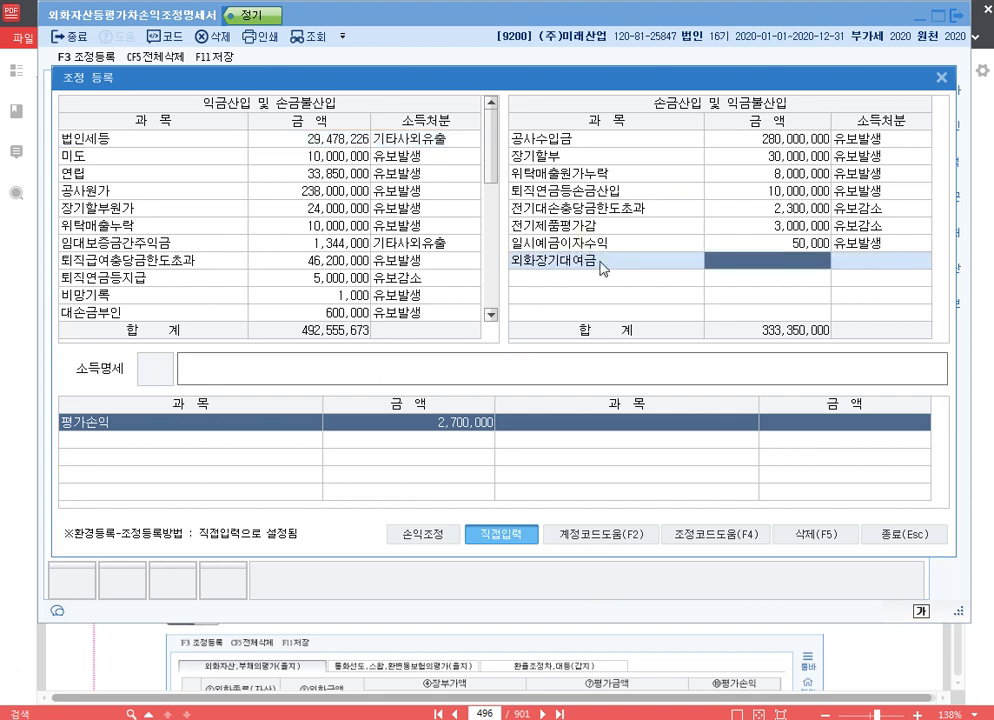
pyautogui.write('9000000')
pyautogui.press('Return')
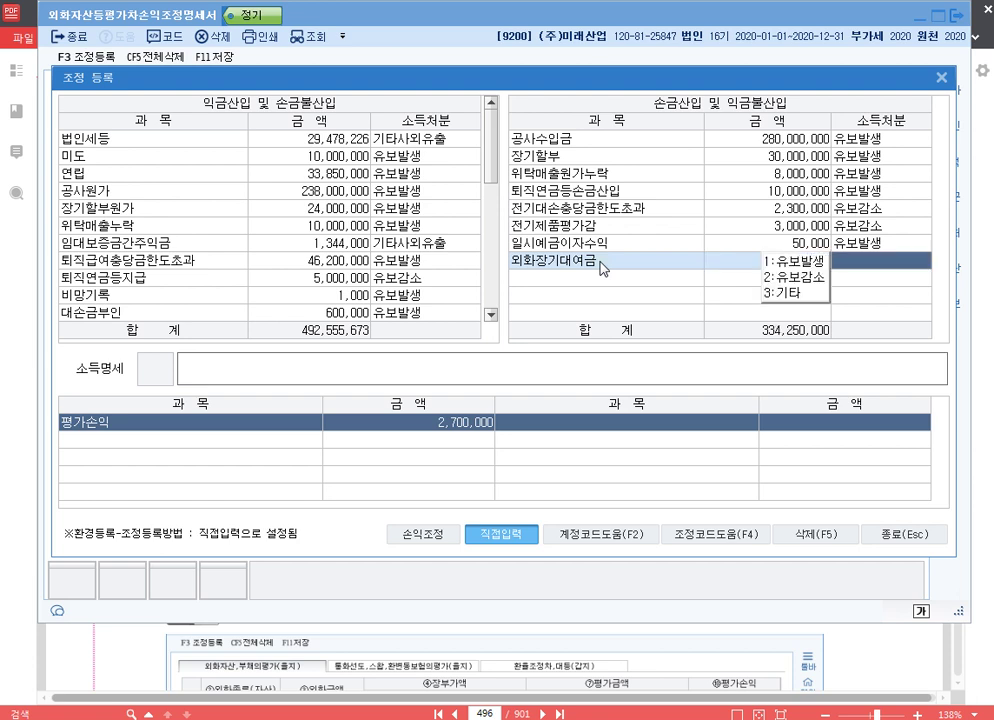
pyautogui.write('1')
# Step: Write the 소득명세 of the 외화장기대여금 adjustment as "손금산입 외화장기대여금 유보" and close 조정 등록
pyautogui.write('손')
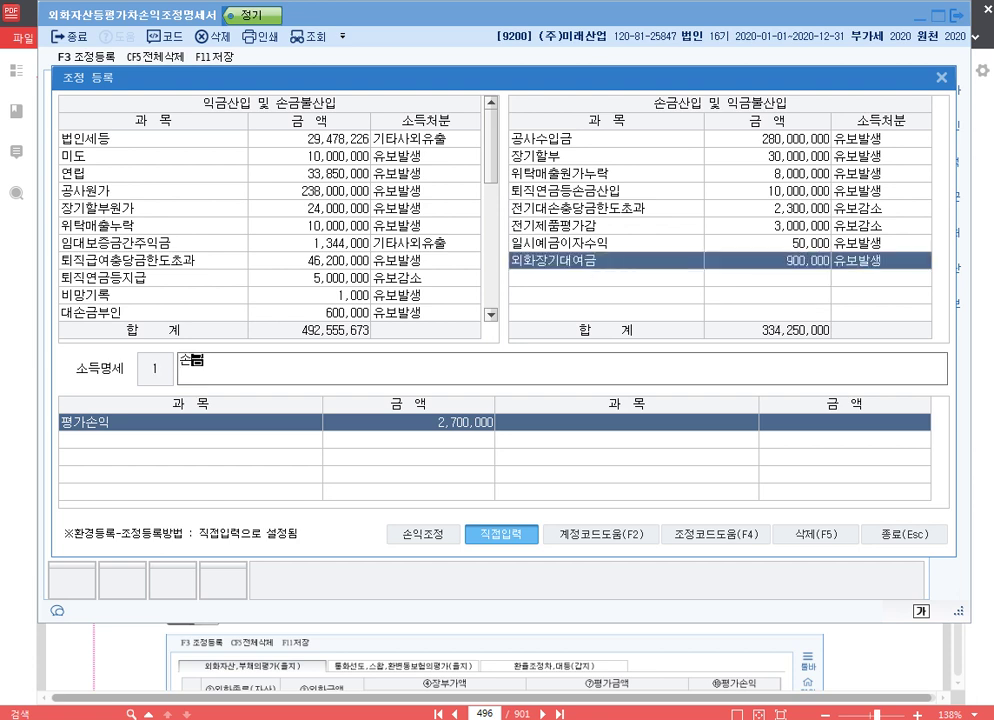
pyautogui.write('금산입 외화장기대여금 ')
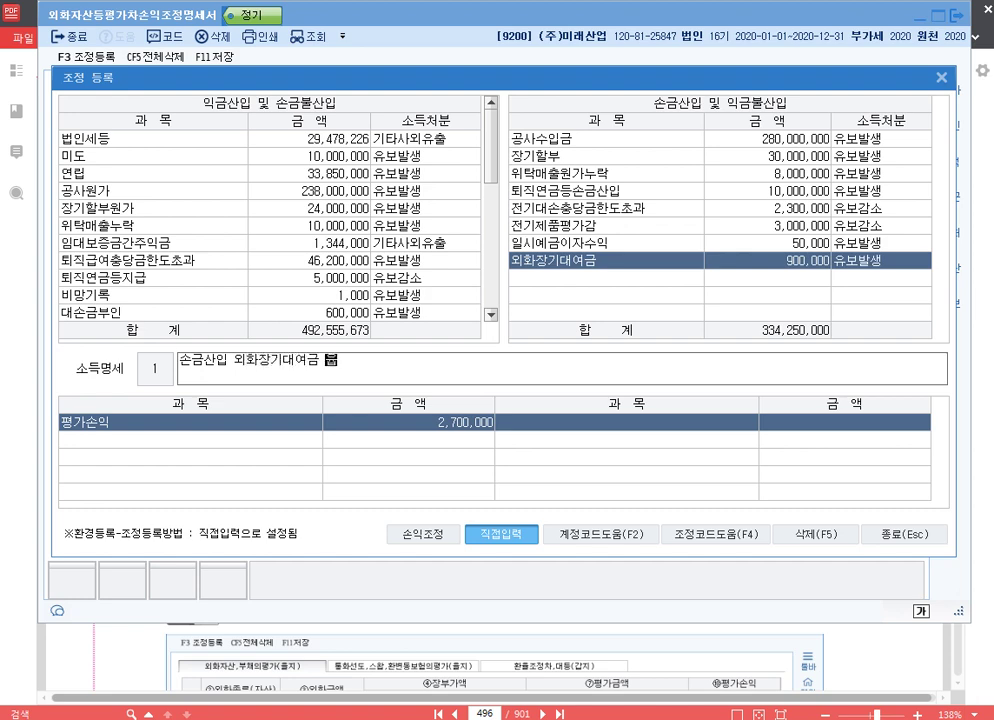
pyautogui.write('유보')
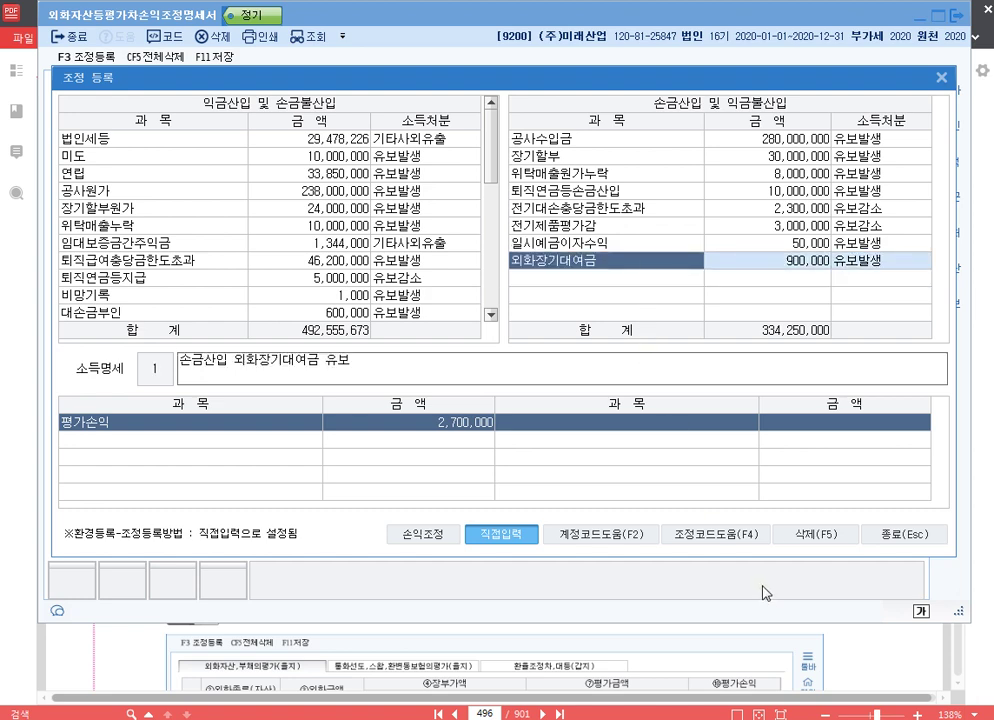
pyautogui.click(941, 77)
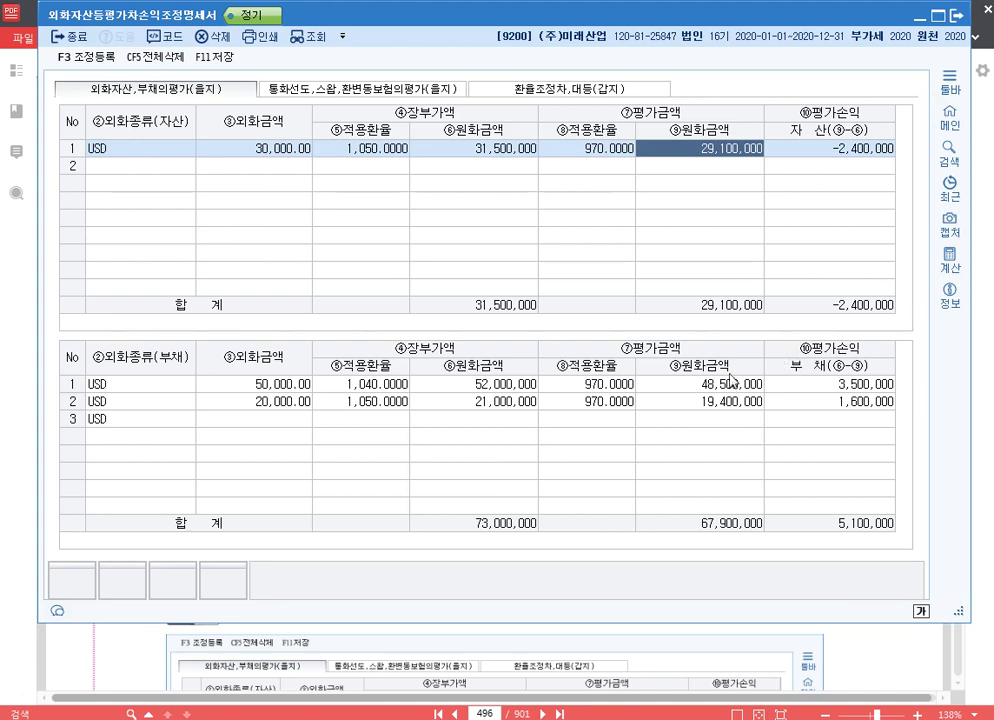
# Step: Check the case's borrowings in the PDF, and add 외화장기차입금 with 1,500,000 under 익금산입 및 손금불산입 in 조정 등록
pyautogui.click(988, 381)
pyautogui.scroll(-3, 315, 362)
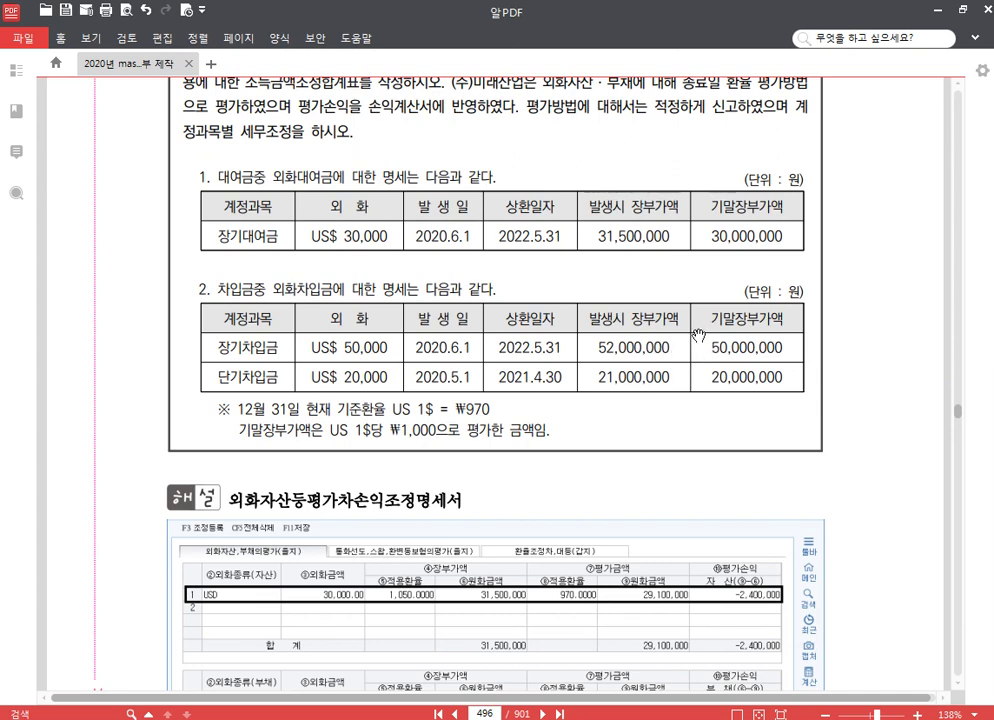
pyautogui.hotkey('alt', 'Tab')
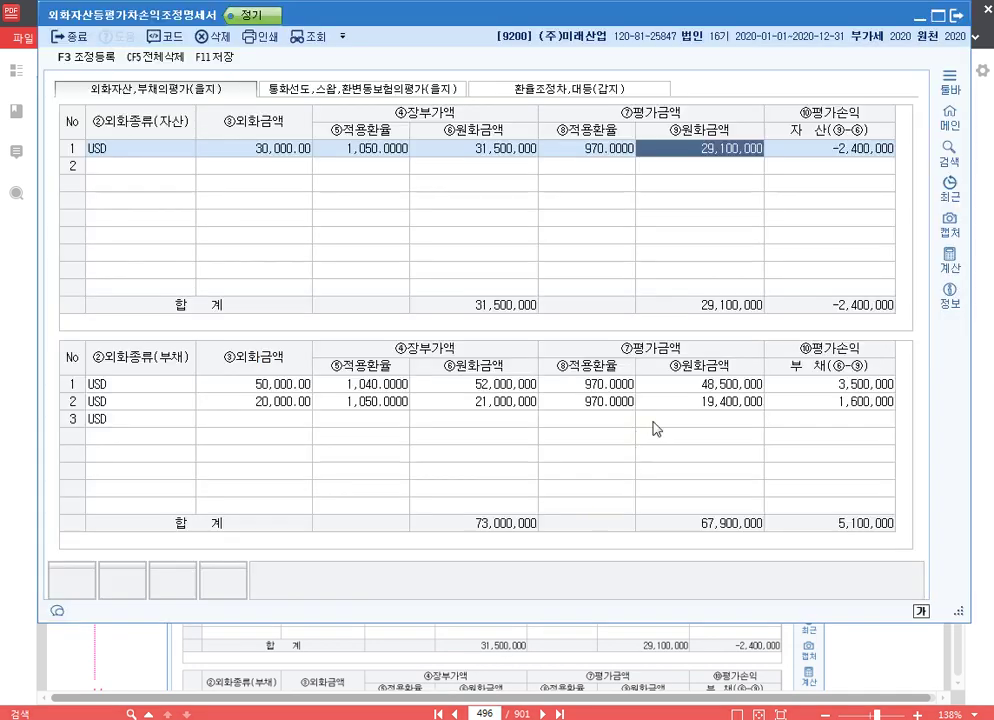
pyautogui.click(839, 386)
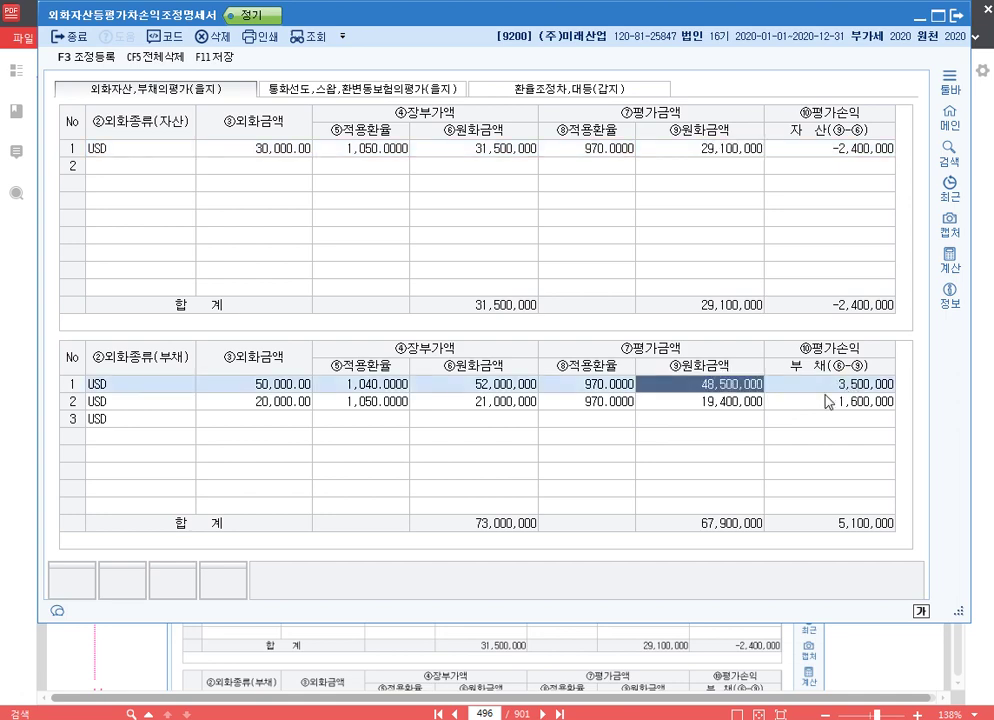
pyautogui.press('F3')
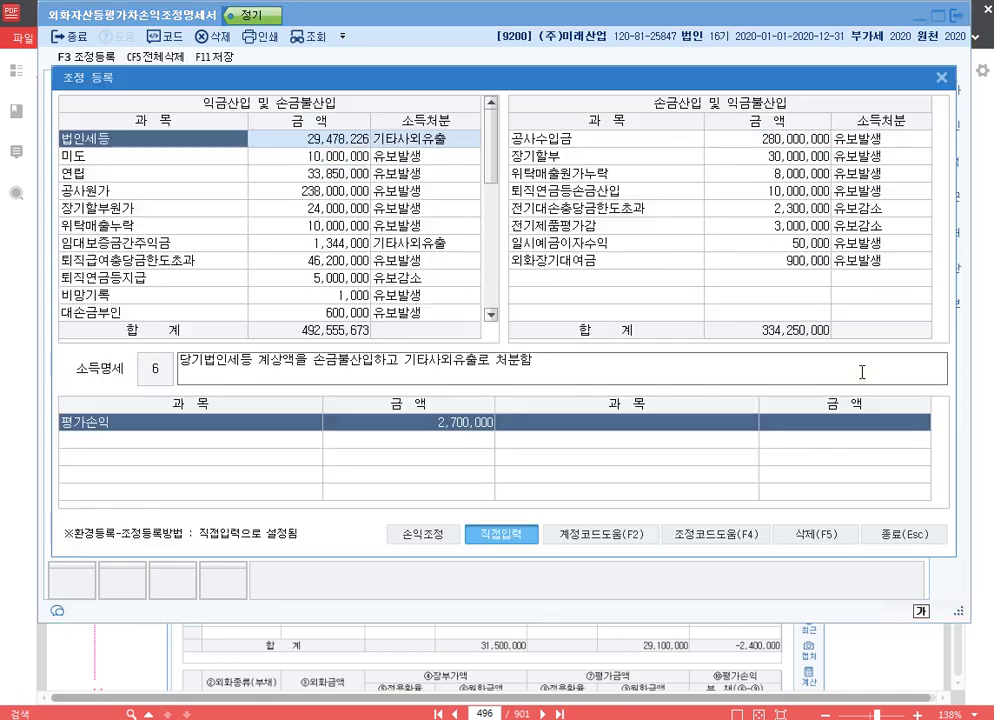
pyautogui.scroll(-5, 250, 275)
pyautogui.click(191, 314)
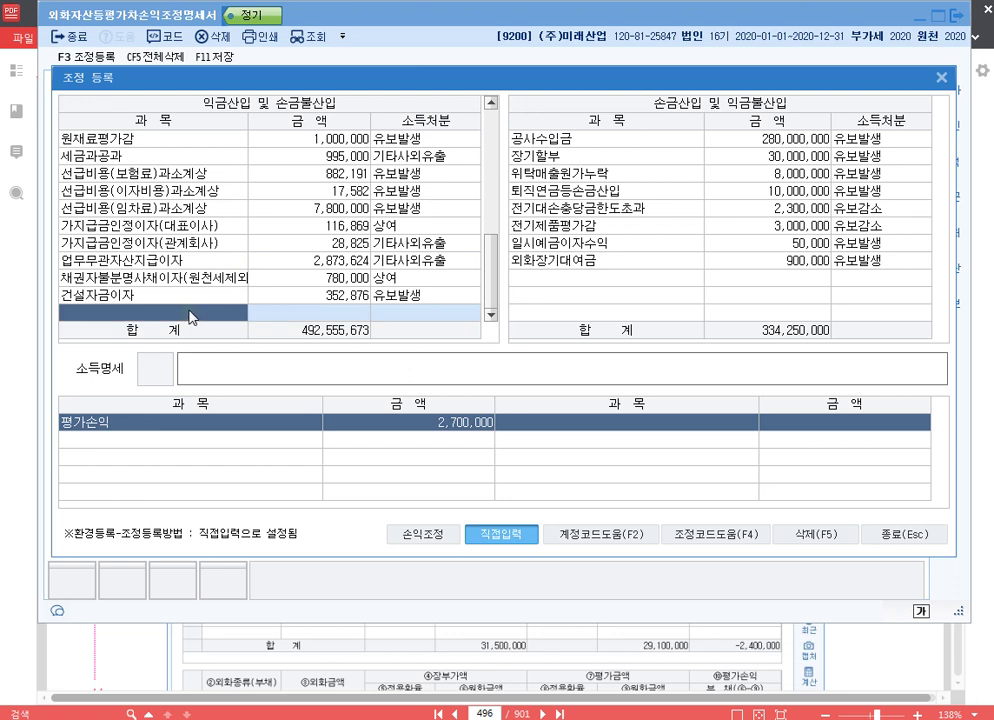
pyautogui.write('외화장기차입')
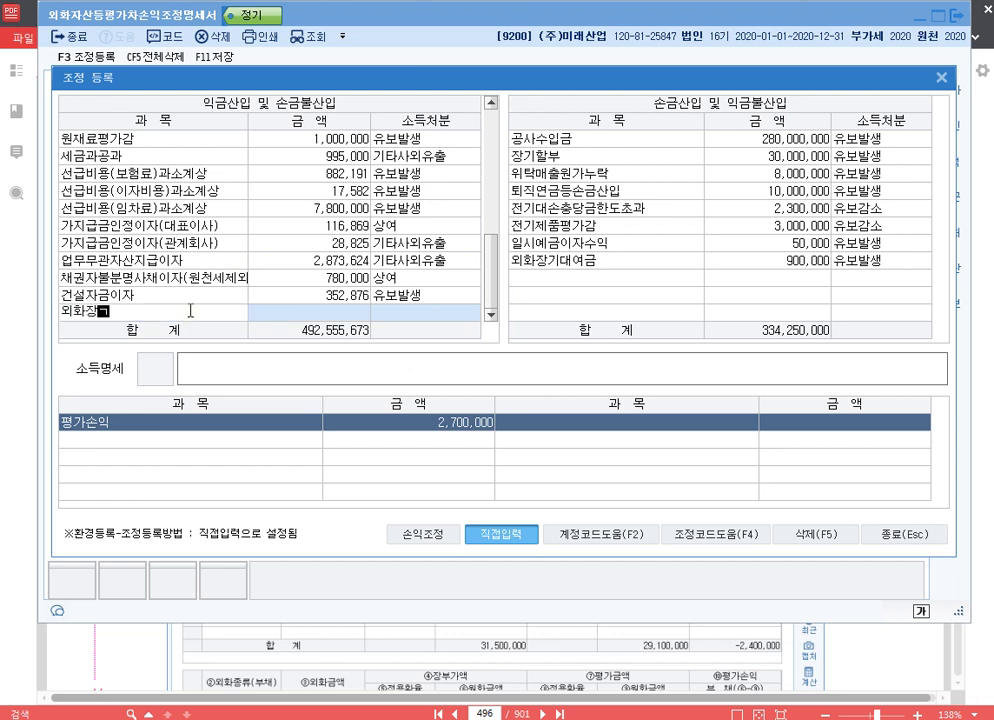
pyautogui.write('금')
pyautogui.press('Return')
pyautogui.write('1,500')
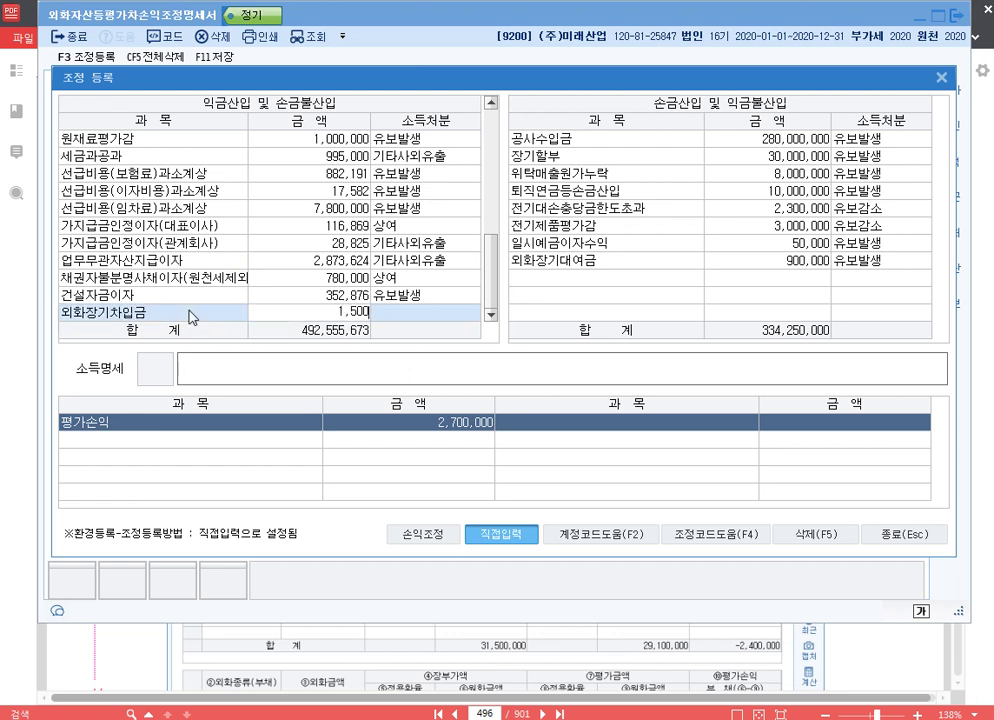
pyautogui.write(',000')
pyautogui.press('Return')
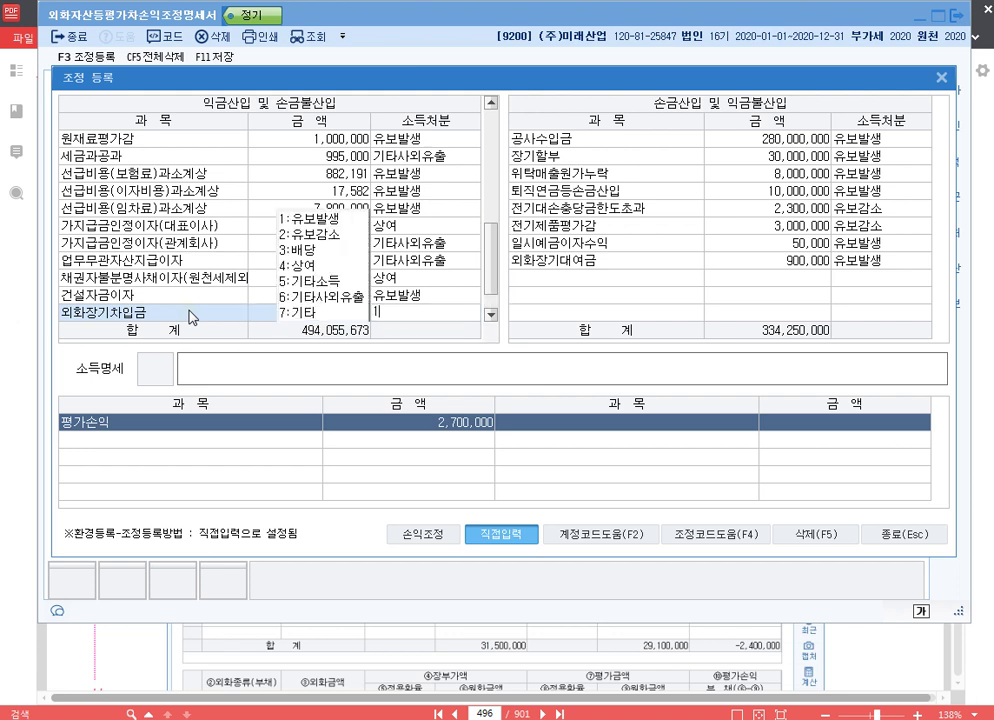
# Step: Set the 외화장기차입금 adjustment to 유보발생 with 소득명세 "익금산입 외화장기차입금 유보", and close 조정 등록
pyautogui.write('1익금산입 ')
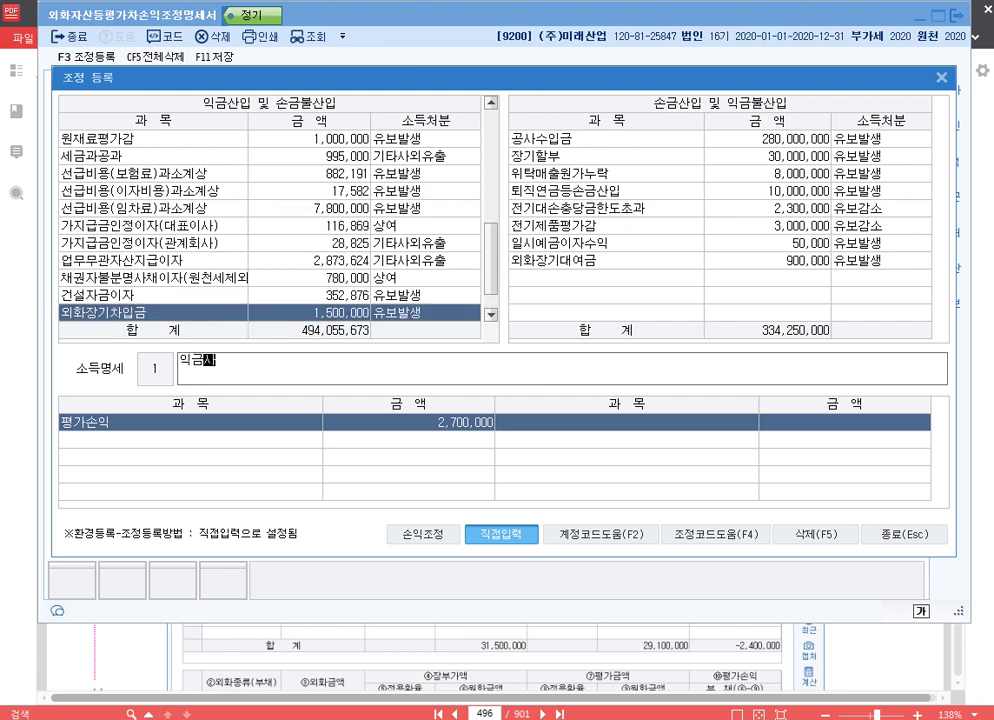
pyautogui.write('외화장기차입금 유보')
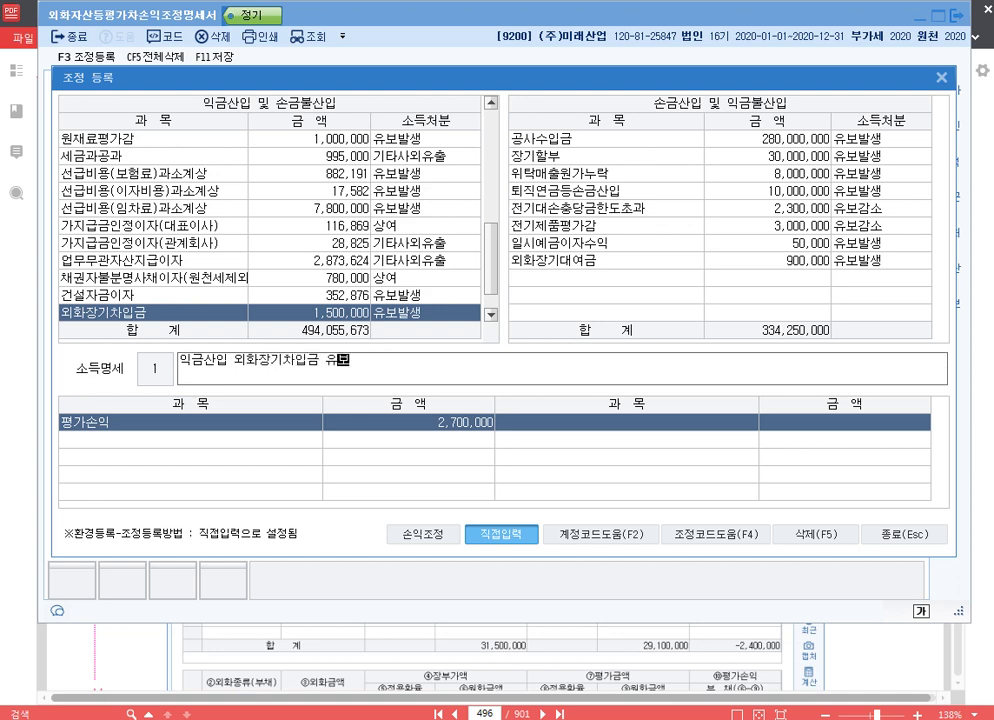
pyautogui.press('Return')
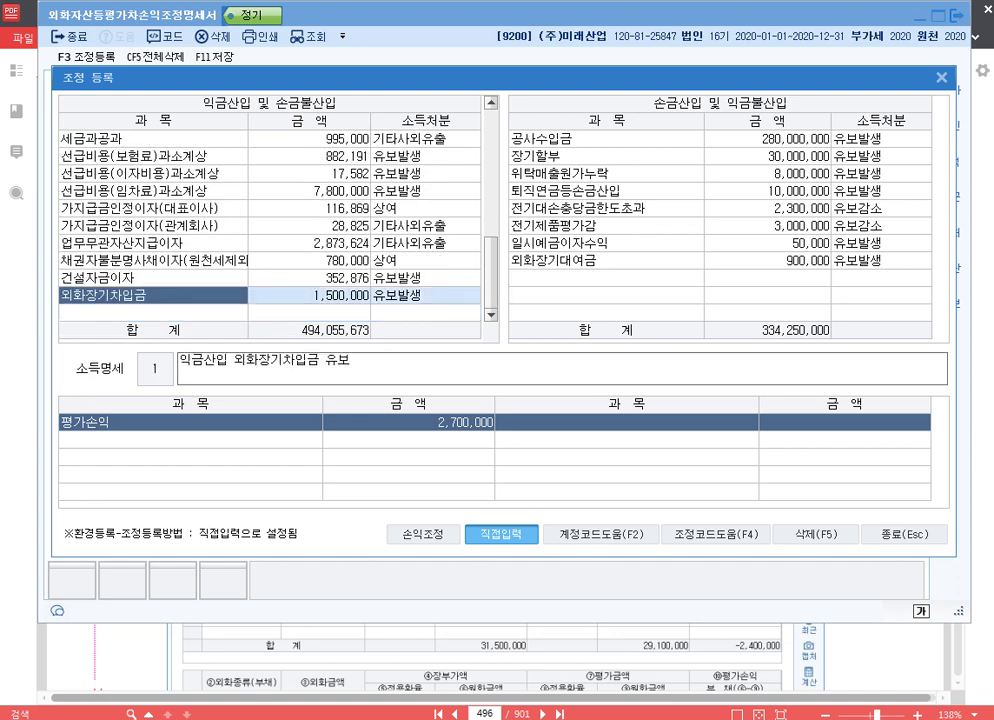
pyautogui.press('Return')
pyautogui.hotkey('alt', 'Tab')
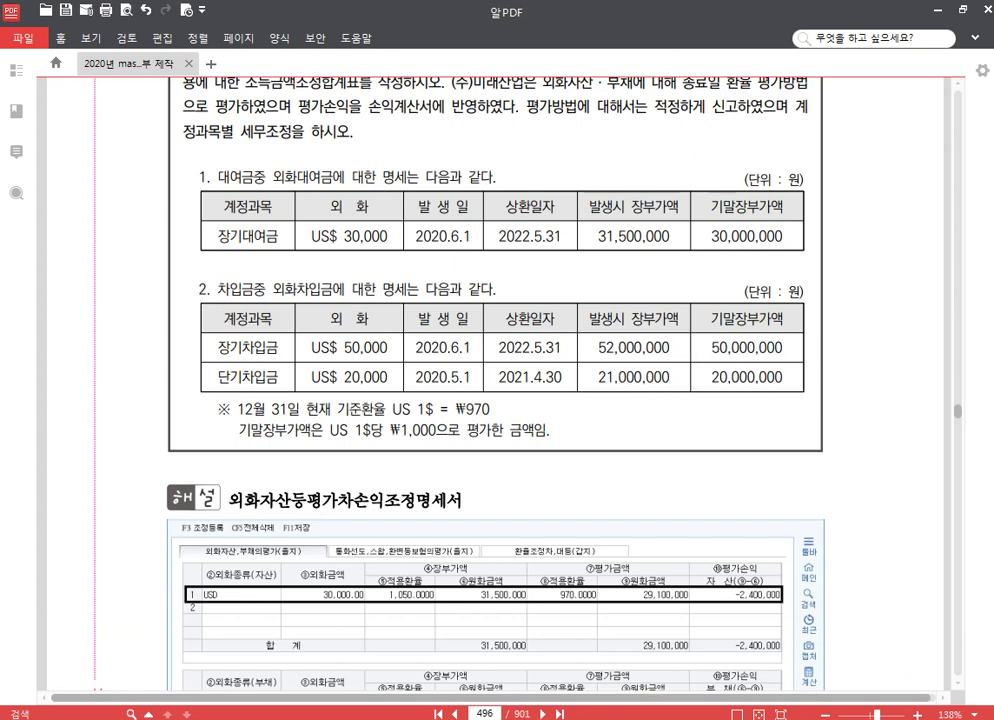
pyautogui.hotkey('alt', 'Tab')
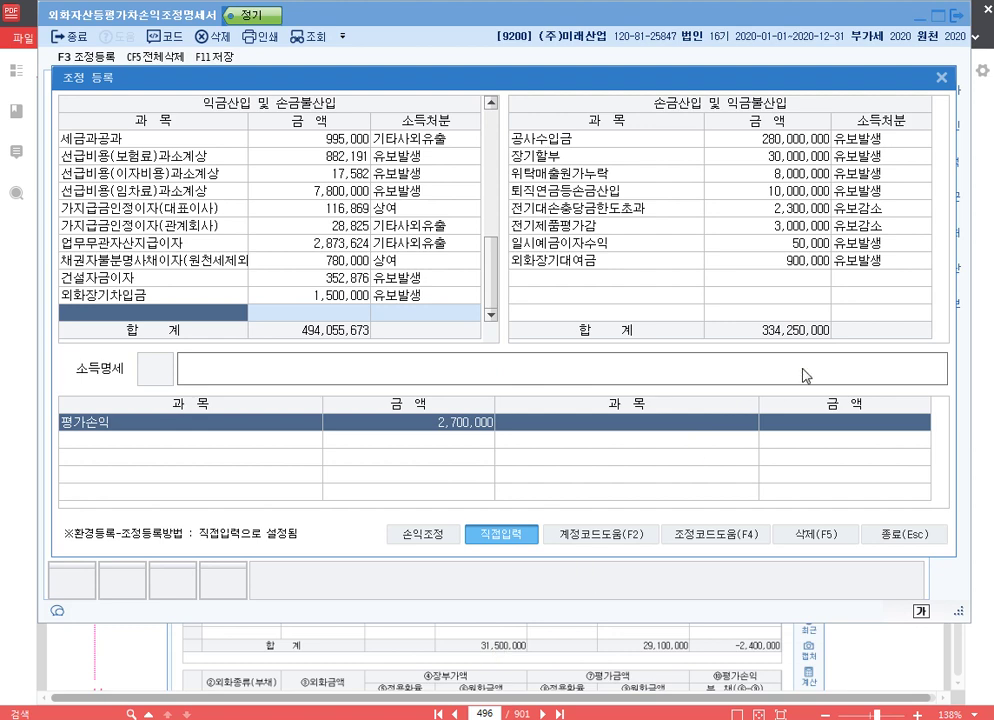
pyautogui.click(895, 532)
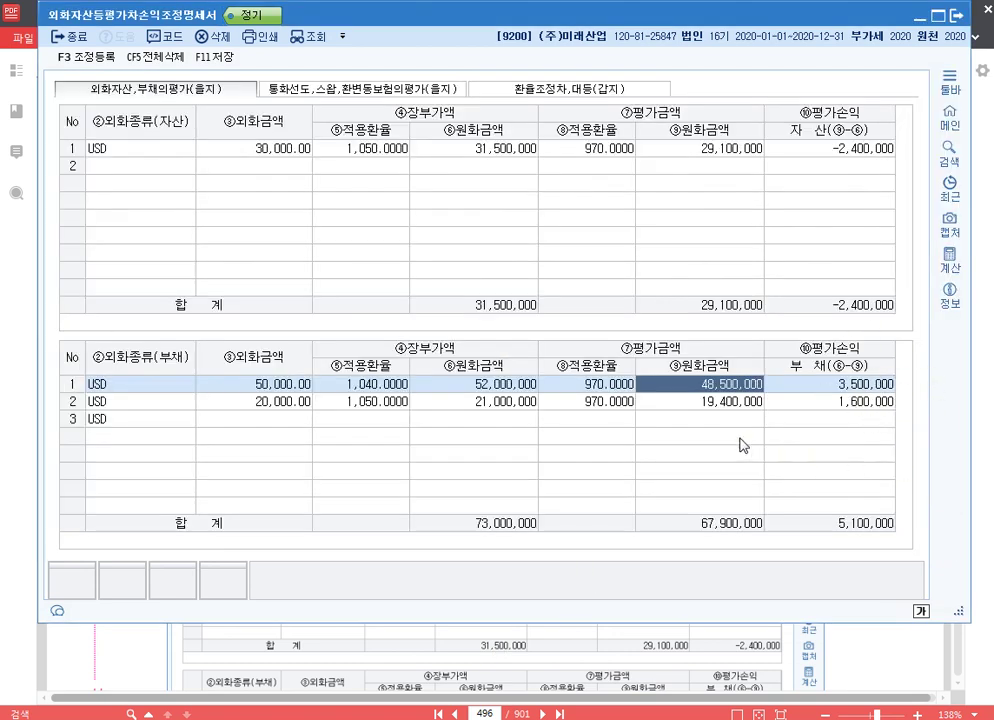
# Step: Register 외화단기차입금 600,000 as 유보발생 under 익금산입 및 손금불산입 in 조정 등록
pyautogui.press('F3')
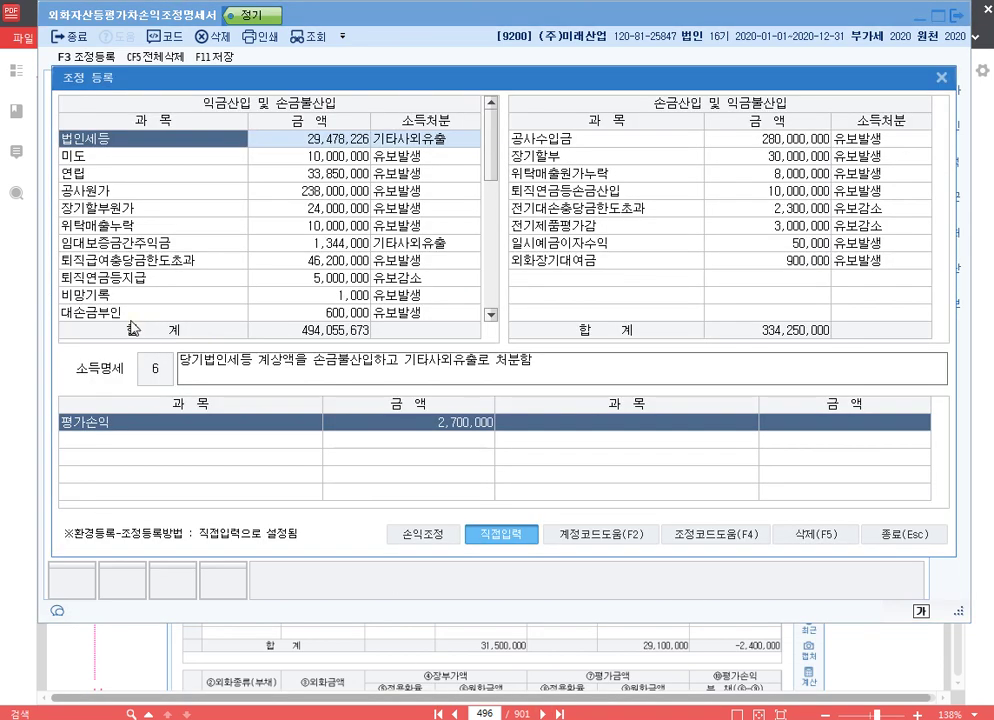
pyautogui.scroll(-3, 128, 298)
pyautogui.click(136, 317)
pyautogui.write('외')
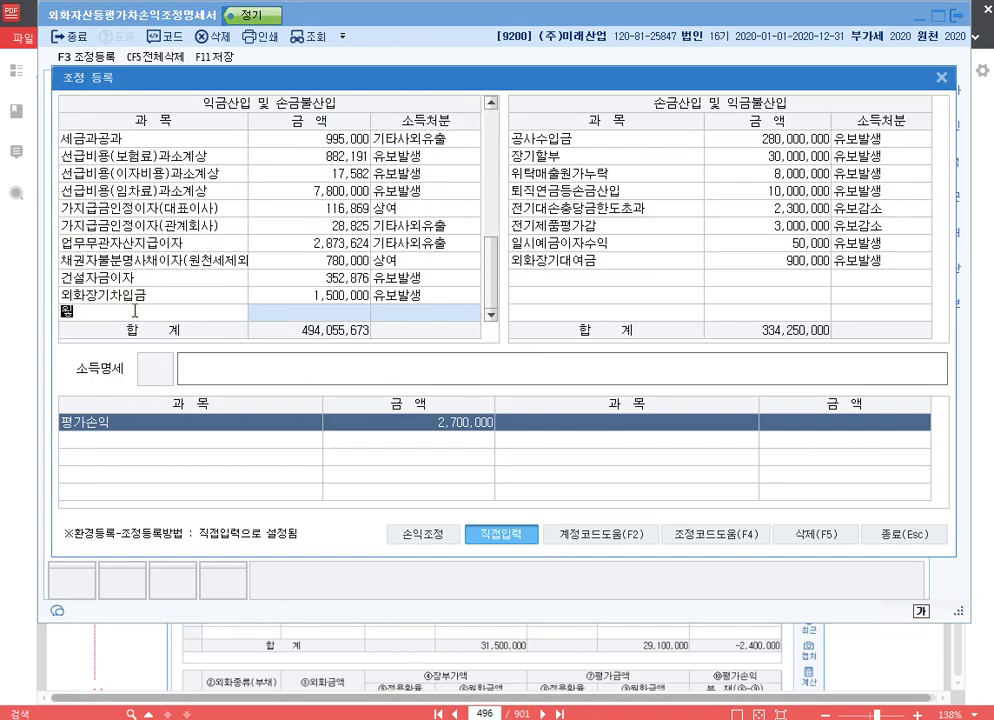
pyautogui.write('화단기차입금')
pyautogui.press('Return')
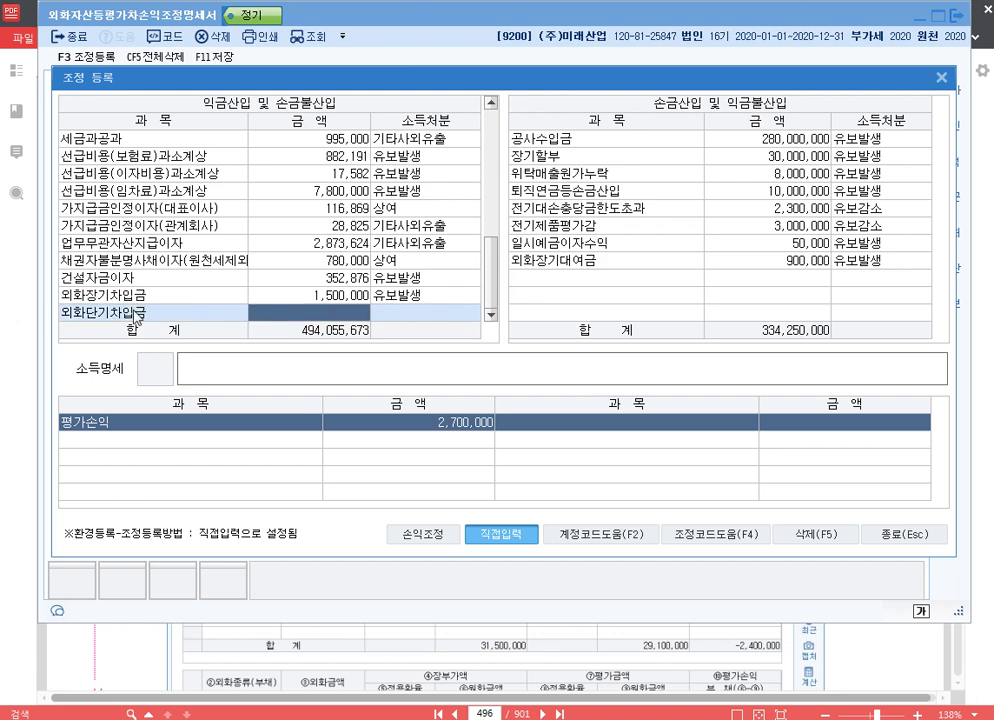
pyautogui.write('6000000')
pyautogui.press('Return')
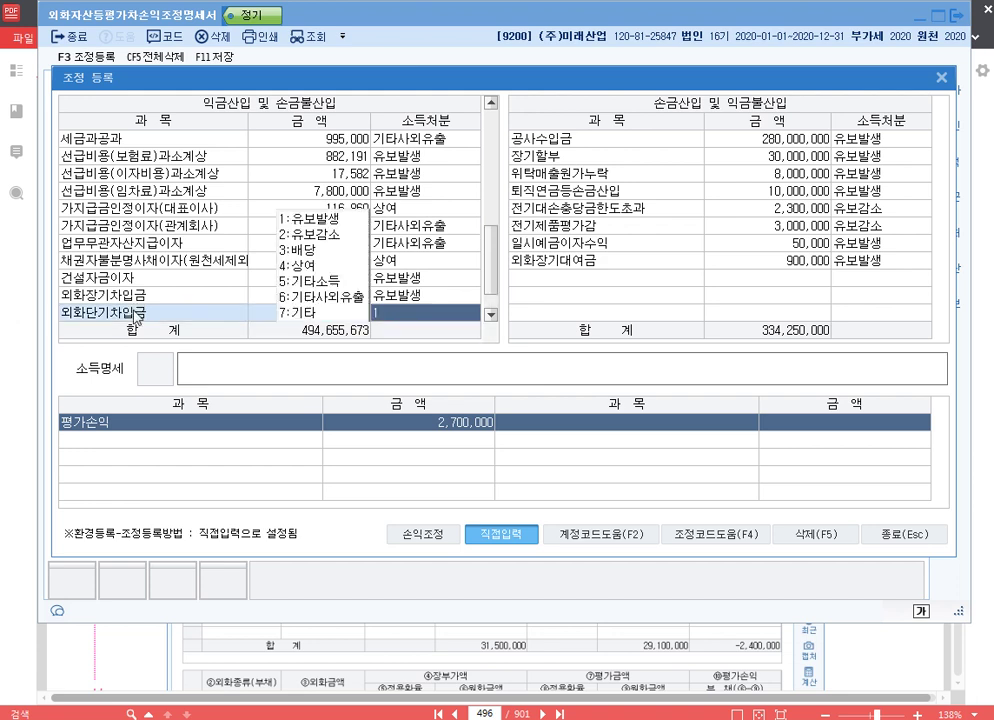
pyautogui.press('Return')
# Step: Write the 소득명세 of the 외화단기차입금 adjustment as "익금산입 외화단기차입금 유보"
pyautogui.write('익금산입 오')
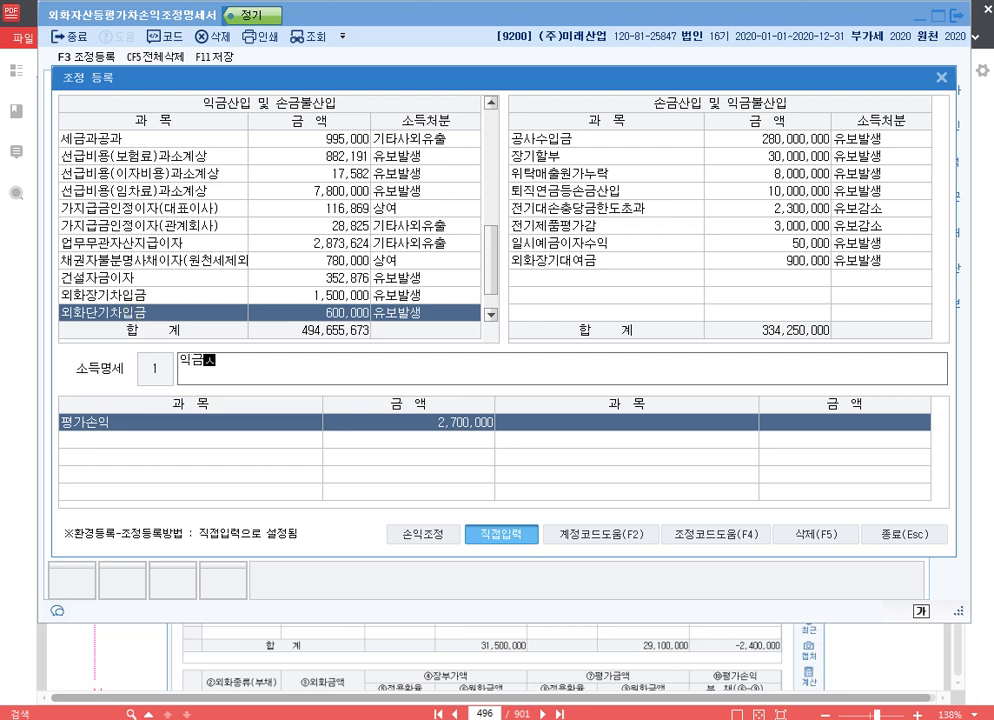
pyautogui.press('BackSpace')
pyautogui.press('BackSpace')
pyautogui.write('외화단기차입금 유ㅂ')
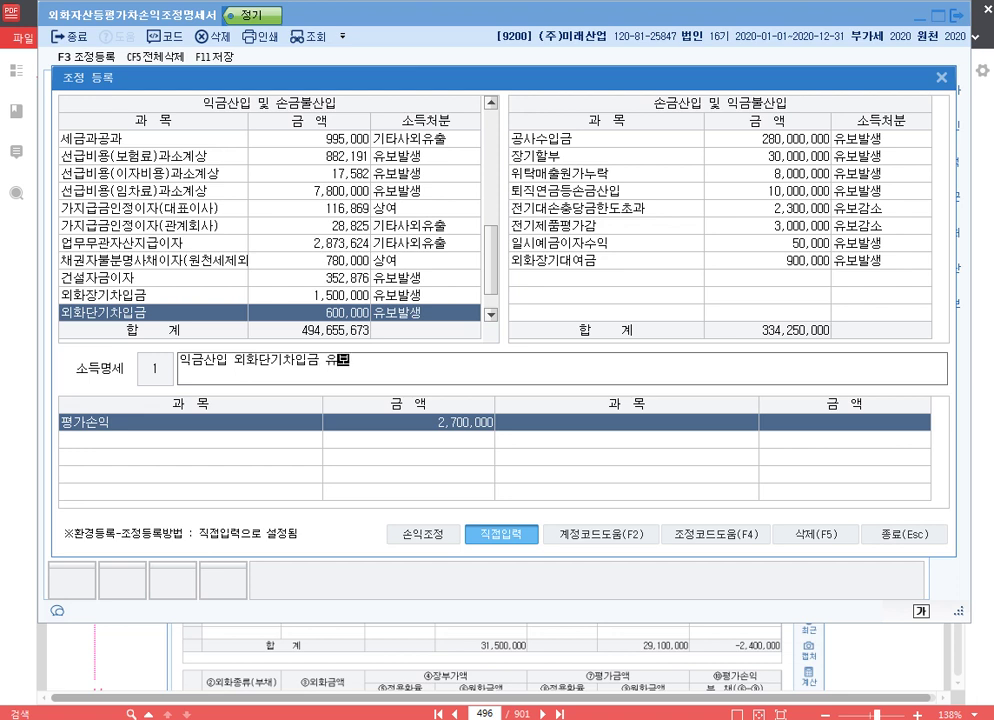
pyautogui.press('Return')
pyautogui.press('Up')
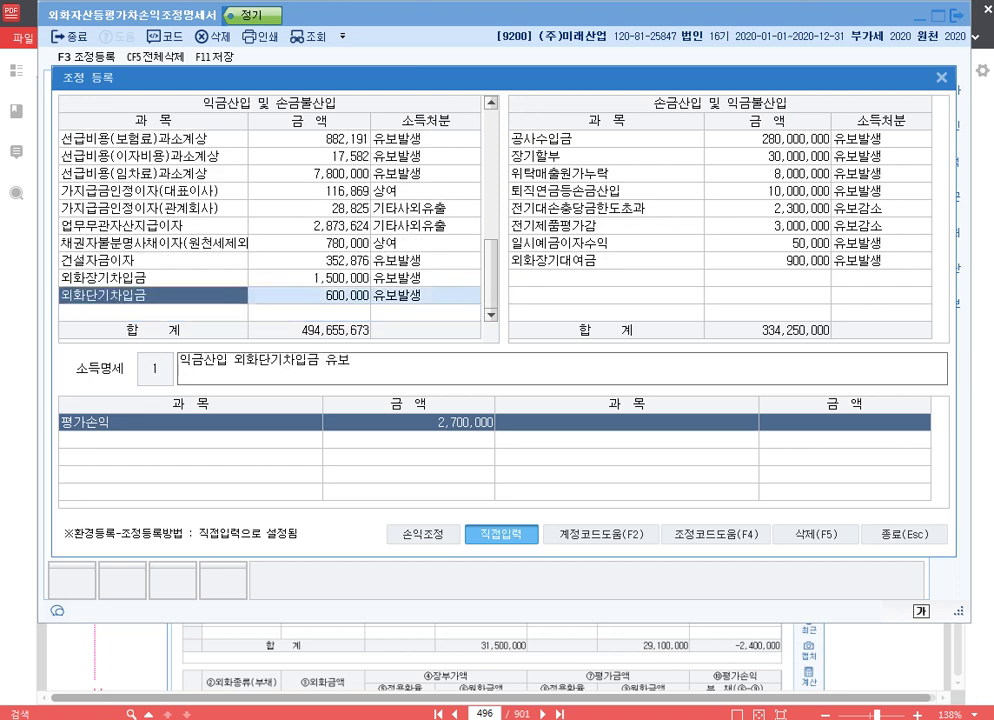
# Step: Close 조정 등록 and check the case's foreign-currency loan and borrowing book values in the PDF
pyautogui.click(927, 541)
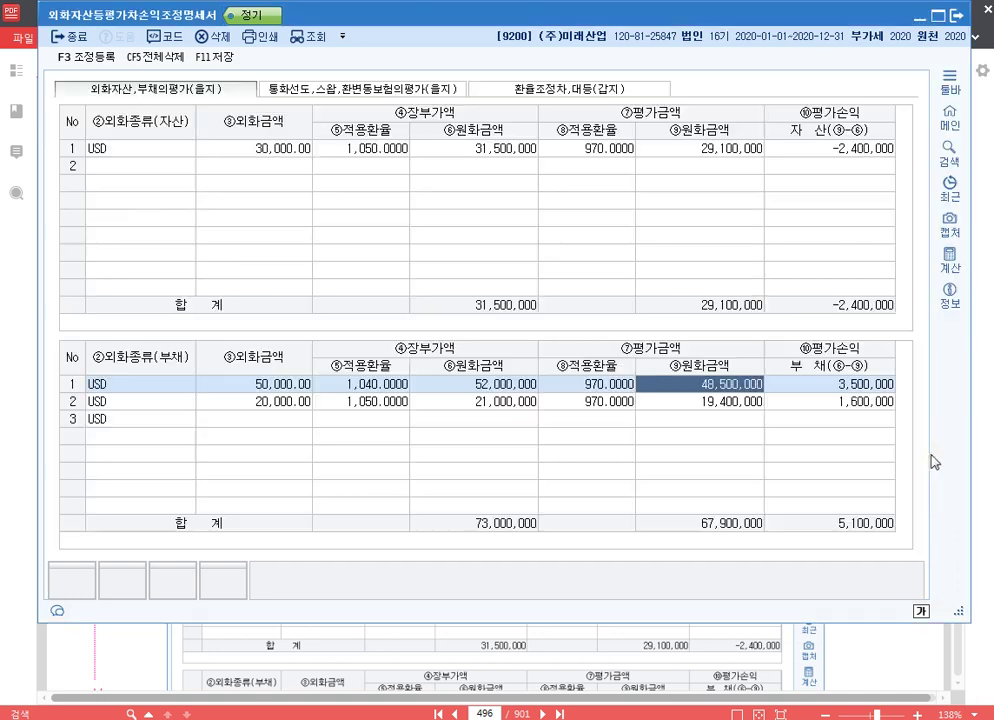
pyautogui.hotkey('alt', 'Tab')
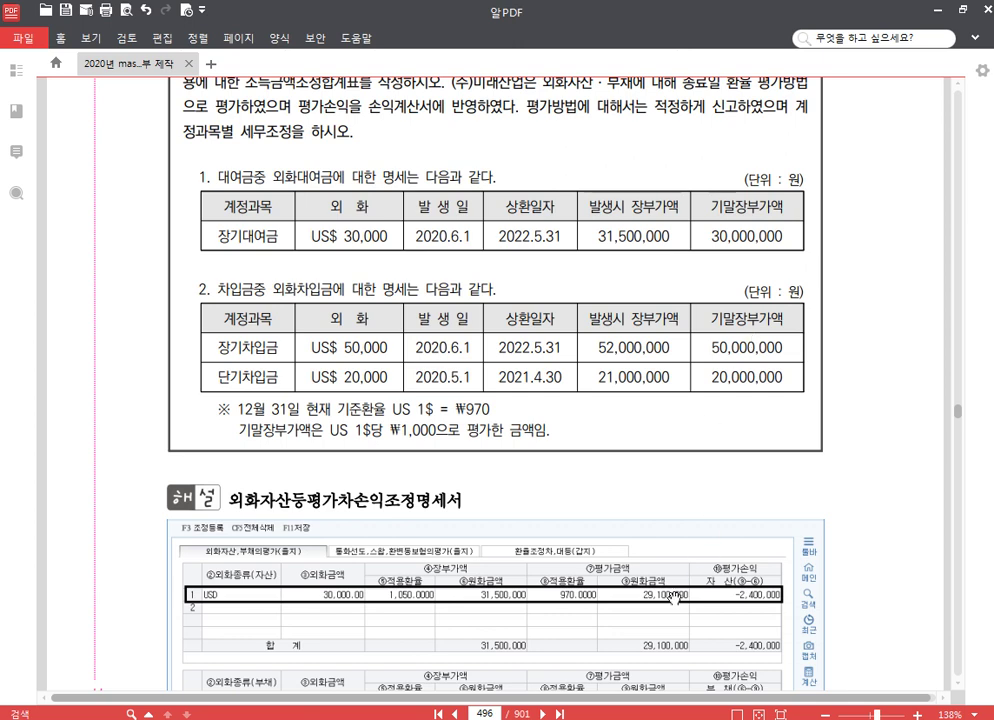
pyautogui.hotkey('alt', 'Tab')
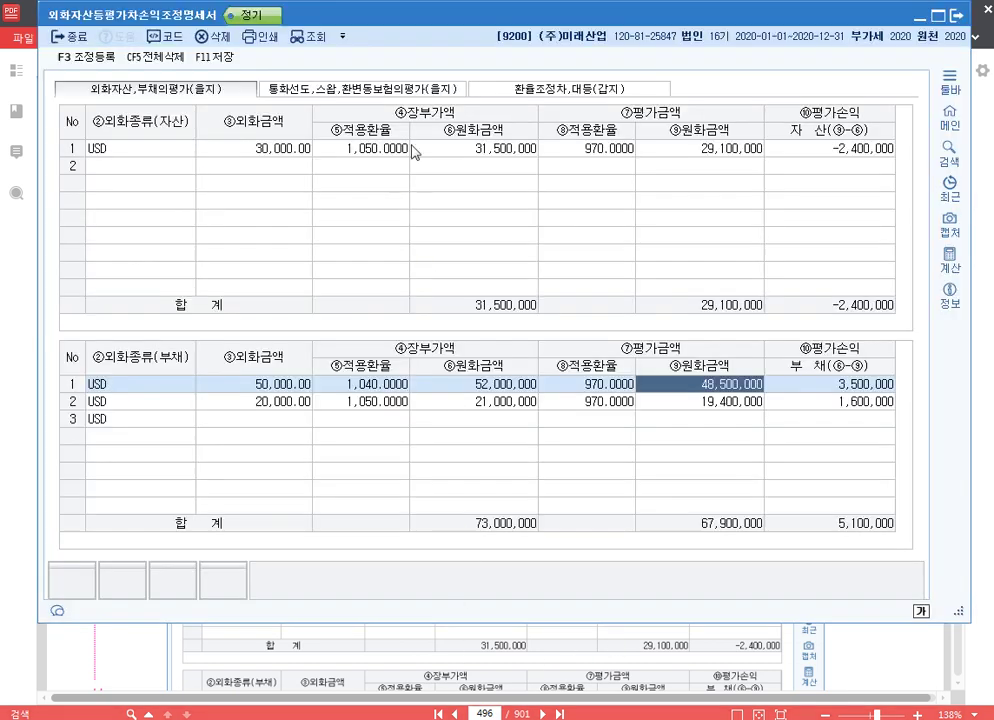
# Step: In 환율조정차,대등(갑지), enter 1,500,000 as the 회사손익금 계상액 for 화폐성 외화자산.부채 평가손익, and save the statement
pyautogui.click(542, 90)
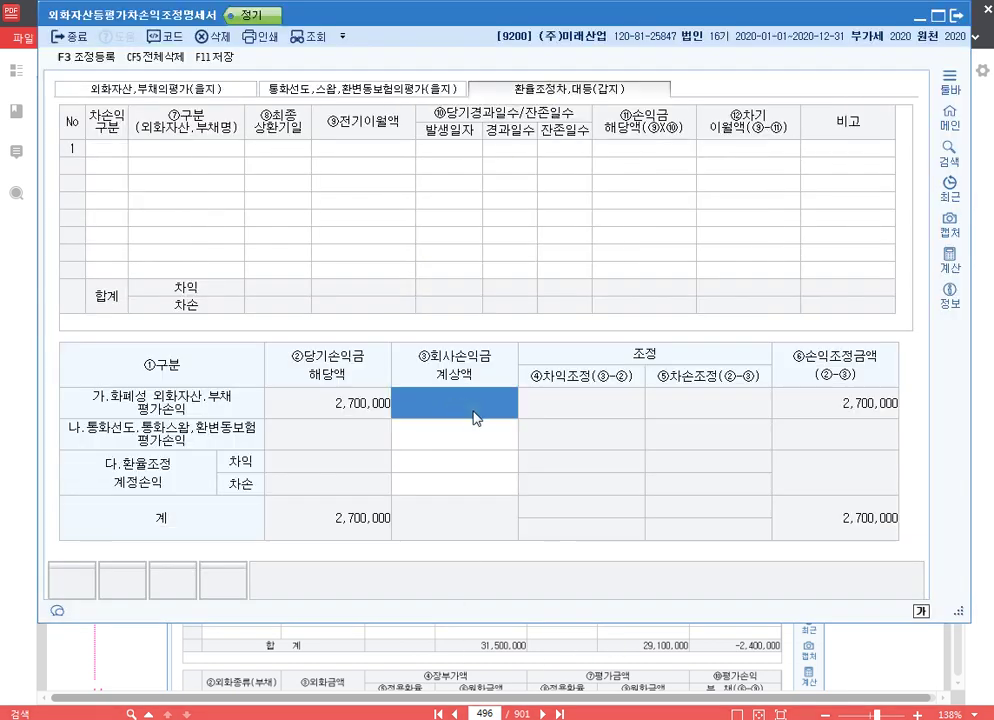
pyautogui.write('1500000')
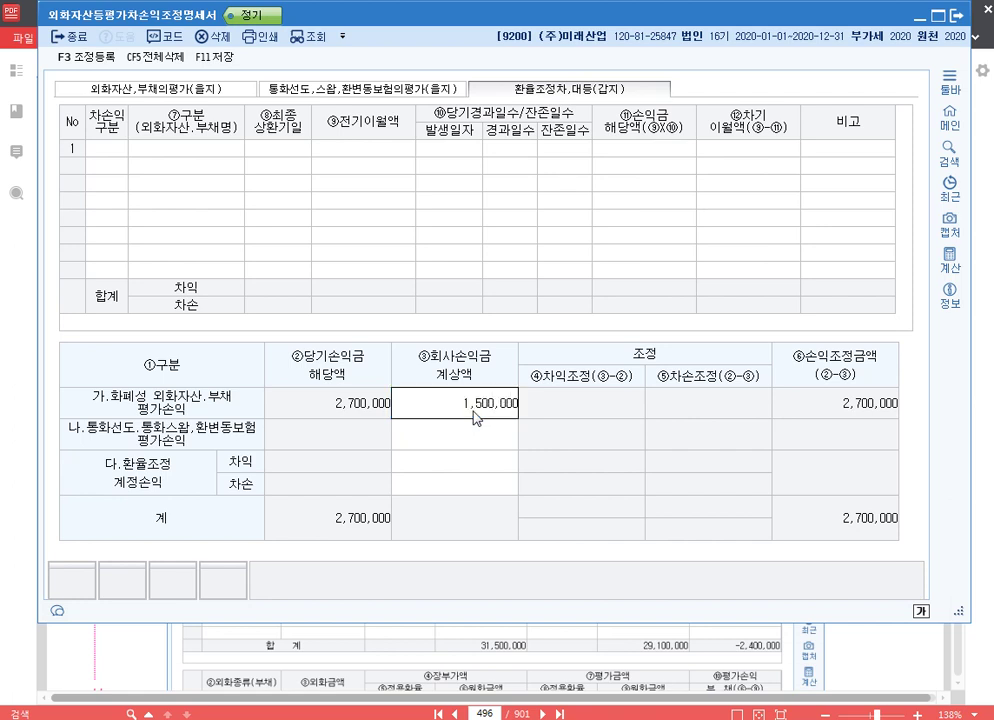
pyautogui.press('Return')
pyautogui.click(467, 410)
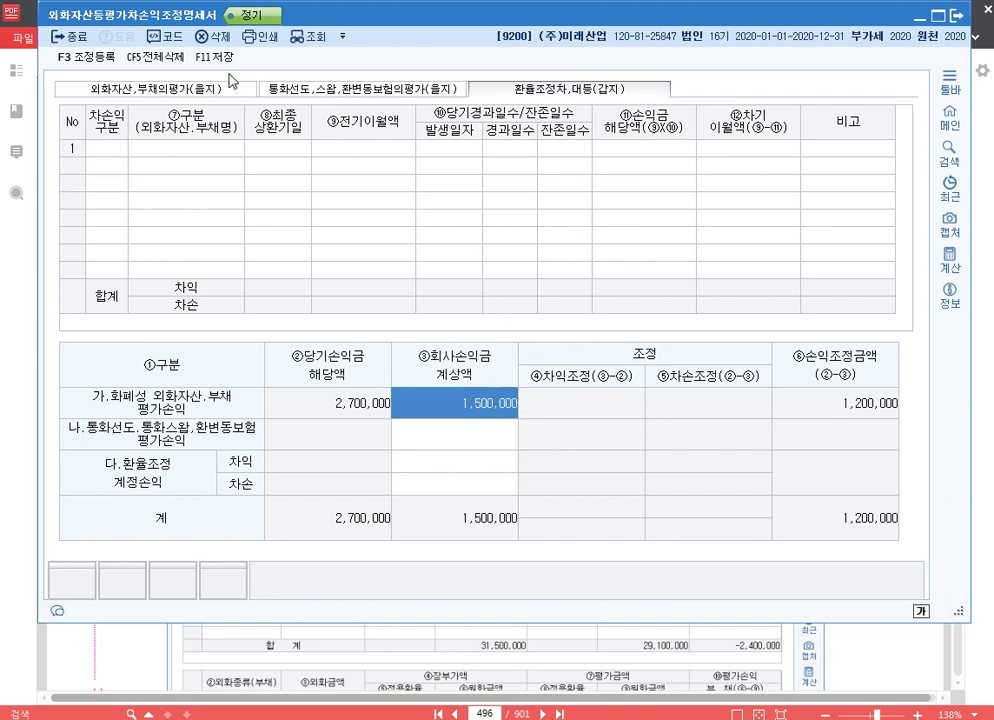
pyautogui.press('F11')
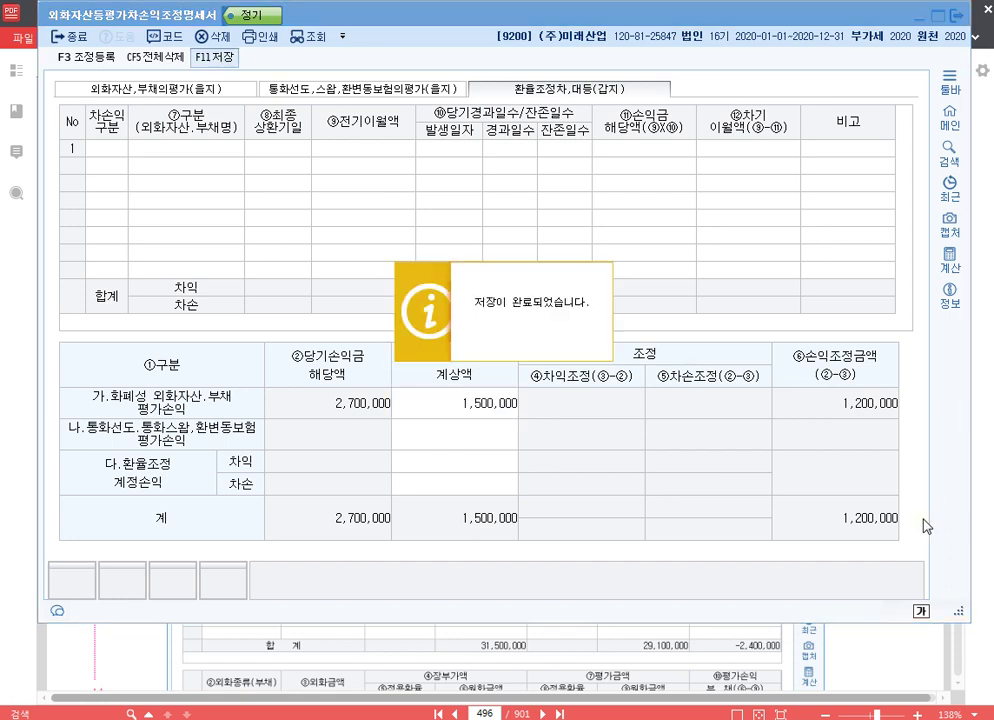